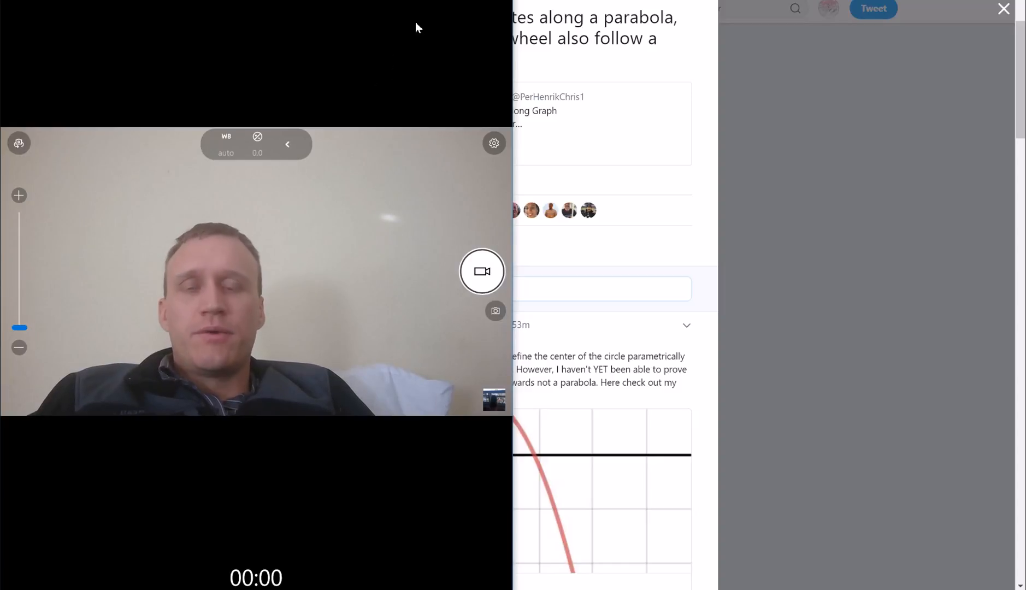
Collapse the '4 point property of a parabola' folder and move slider b to −0.5
{"action": "left_click", "coordinate": [436, 1]}
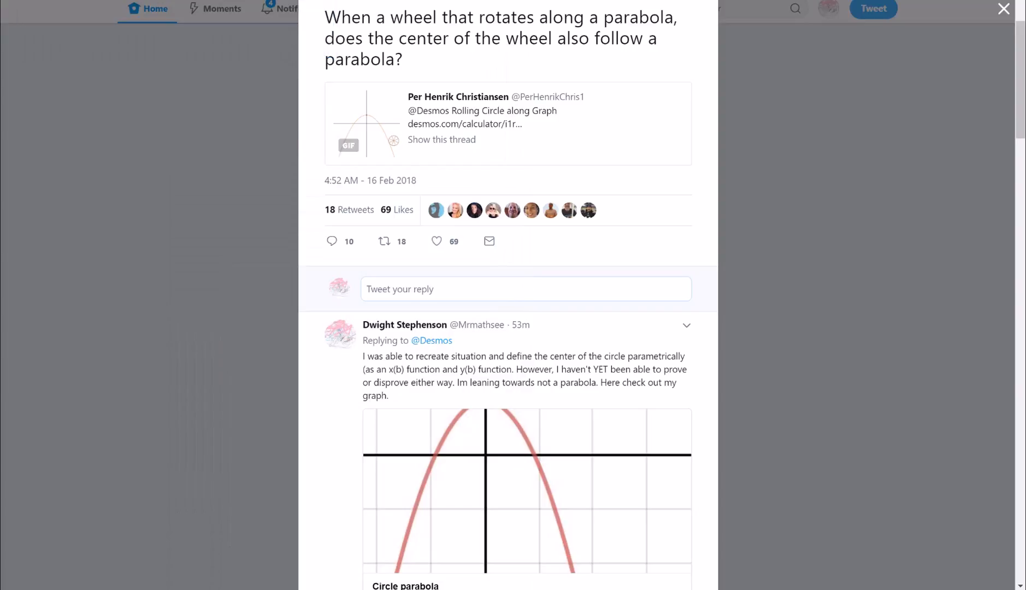
{"action": "scroll", "coordinate": [362, 242], "scroll_direction": "up", "scroll_amount": 2}
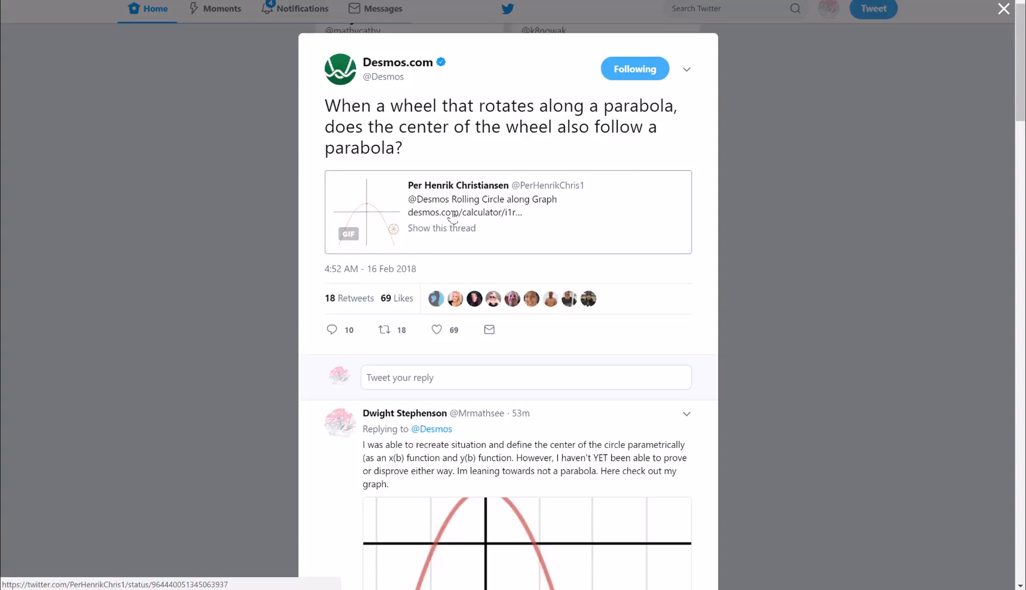
{"action": "scroll", "coordinate": [492, 306], "scroll_direction": "down", "scroll_amount": 2}
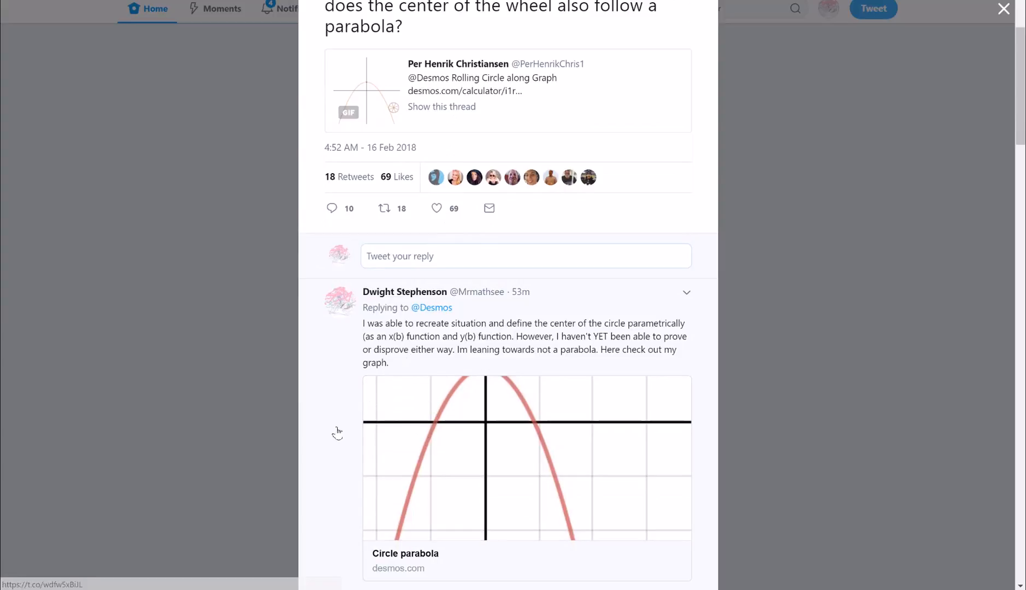
{"action": "scroll", "coordinate": [337, 431], "scroll_direction": "down", "scroll_amount": 1}
{"action": "scroll", "coordinate": [421, 389], "scroll_direction": "up", "scroll_amount": 1}
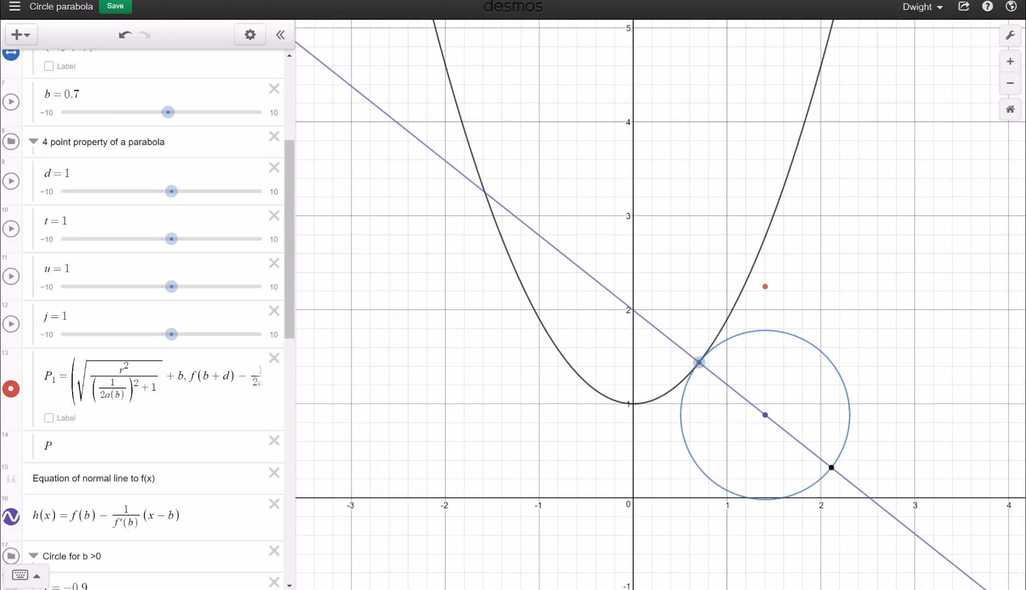
{"action": "scroll", "coordinate": [240, 194], "scroll_direction": "up", "scroll_amount": 3}
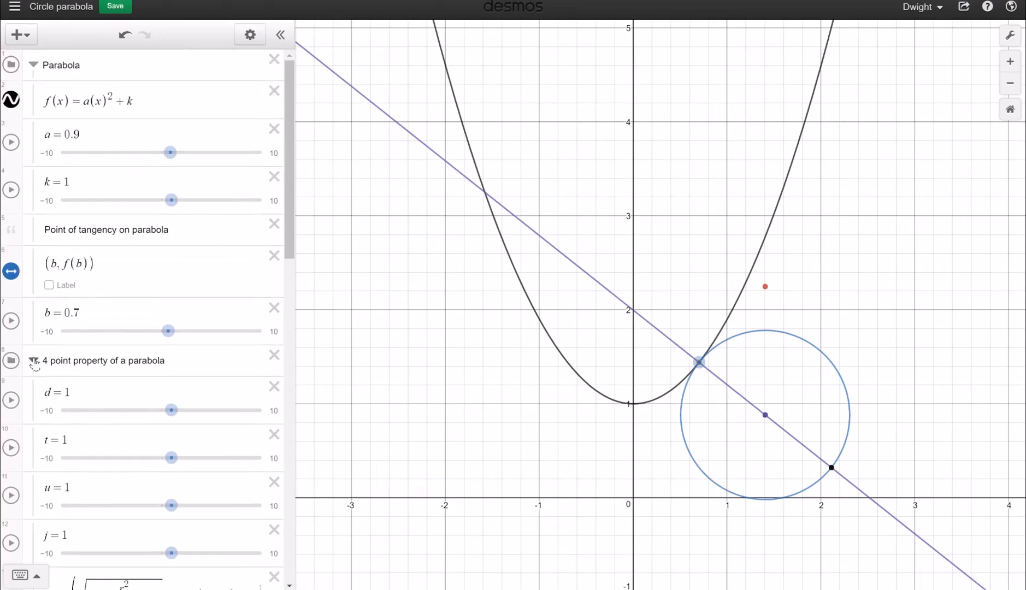
{"action": "left_click", "coordinate": [34, 360]}
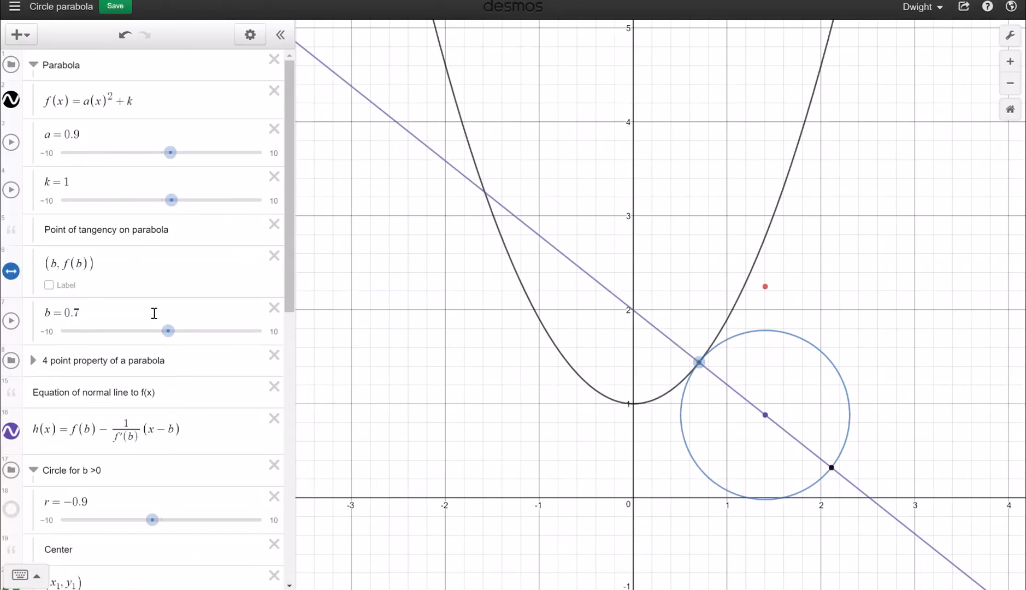
{"action": "mouse_move", "coordinate": [171, 332]}
{"action": "left_mouse_down"}
{"action": "mouse_move", "coordinate": [180, 332]}
{"action": "mouse_move", "coordinate": [137, 324]}
{"action": "mouse_move", "coordinate": [177, 323]}
{"action": "mouse_move", "coordinate": [156, 331]}
{"action": "left_mouse_up"}
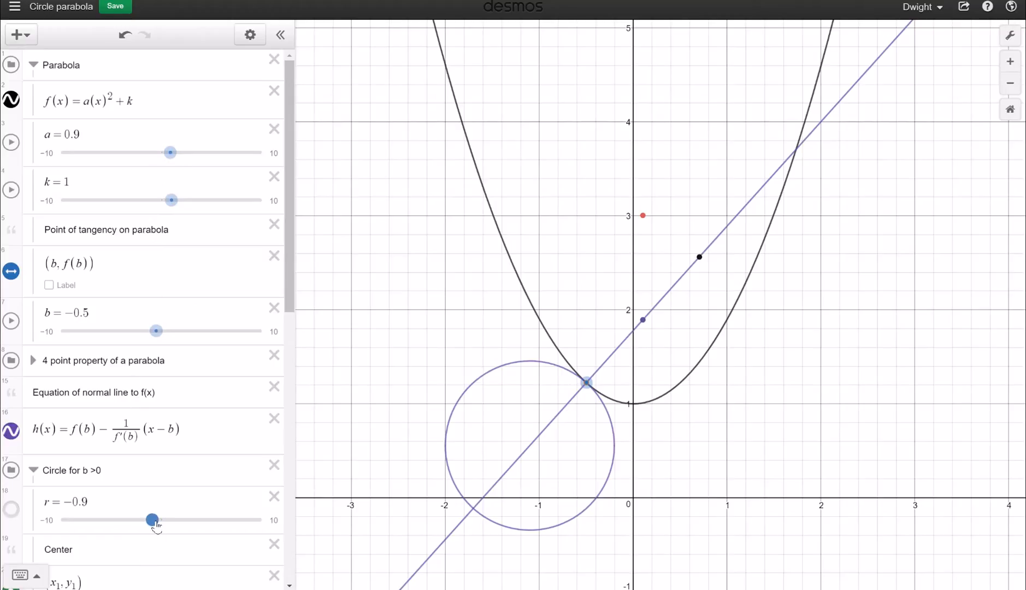
Set radius r to −1 and b to 1.4, then scroll to the circle-centre equations
{"action": "mouse_move", "coordinate": [156, 525]}
{"action": "left_mouse_down"}
{"action": "mouse_move", "coordinate": [139, 526]}
{"action": "mouse_move", "coordinate": [154, 525]}
{"action": "left_mouse_up"}
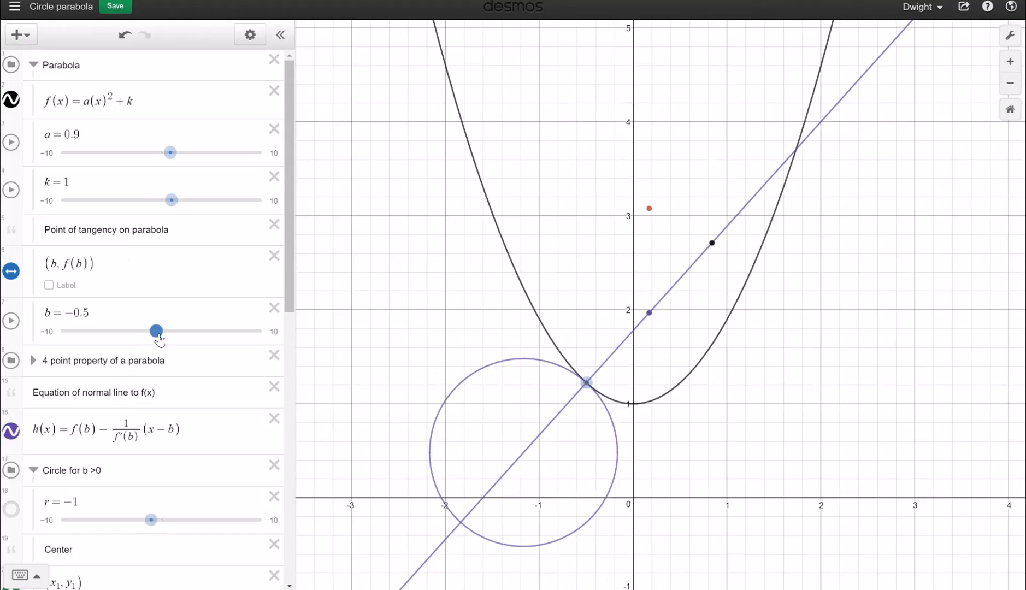
{"action": "left_click_drag", "start_coordinate": [158, 336], "coordinate": [174, 335]}
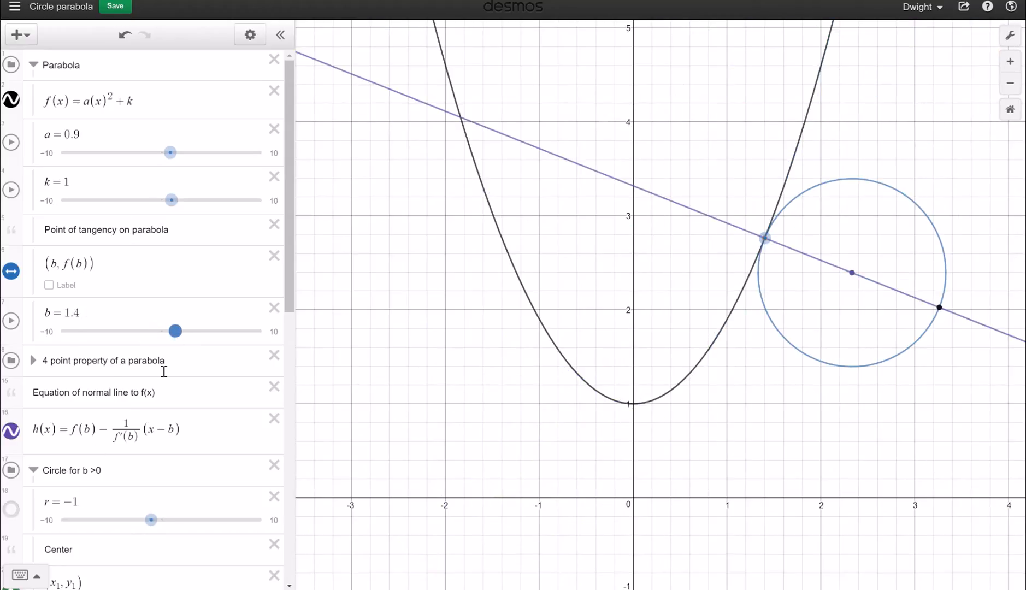
{"action": "scroll", "coordinate": [137, 419], "scroll_direction": "down", "scroll_amount": 5}
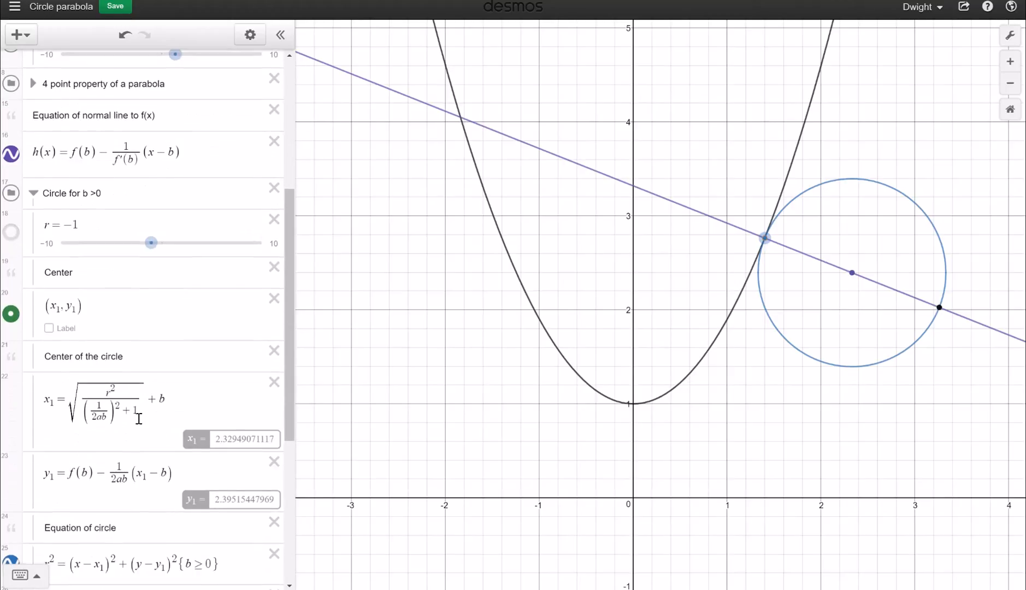
{"action": "scroll", "coordinate": [139, 419], "scroll_direction": "down", "scroll_amount": 1}
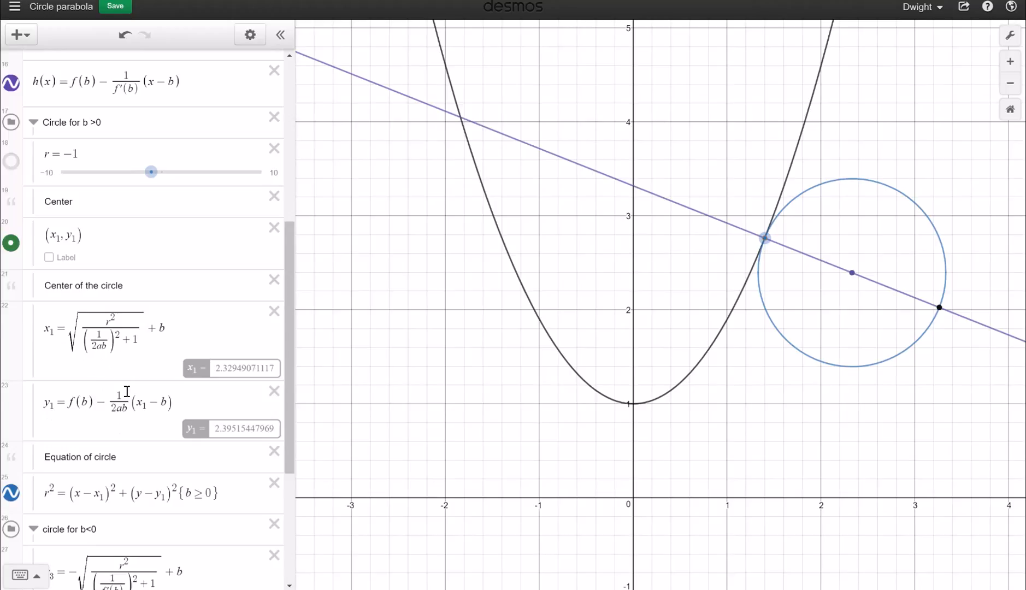
Select the fraction under the square root in the x1 formula to inspect it
{"action": "left_click", "coordinate": [103, 348]}
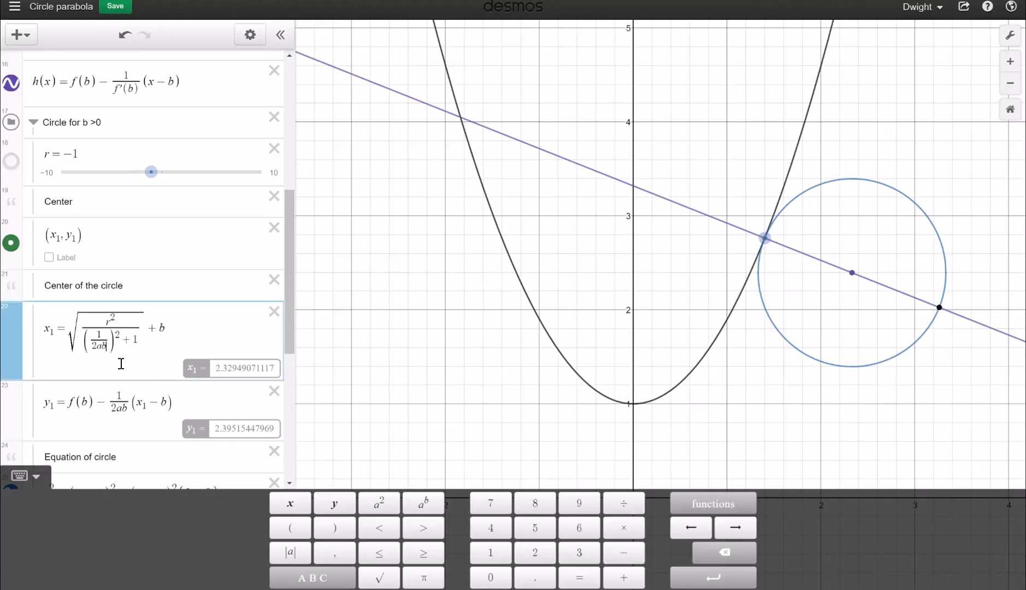
{"action": "left_click_drag", "start_coordinate": [93, 339], "coordinate": [112, 347]}
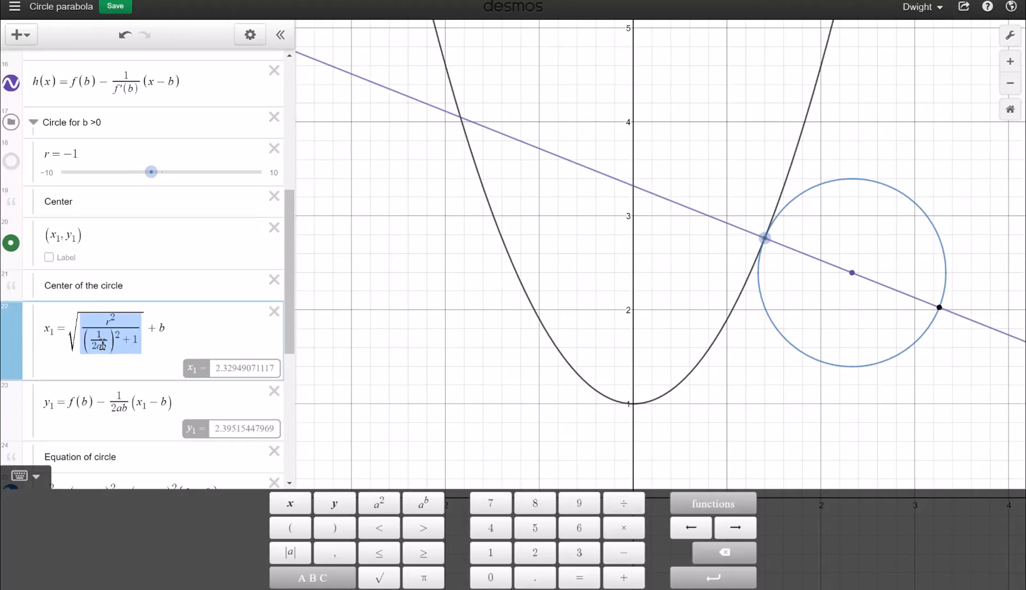
{"action": "left_click", "coordinate": [101, 344]}
Inspect the f′(b) fraction in the x3 formula, then switch to the Wikipedia parabola article
{"action": "scroll", "coordinate": [102, 344], "scroll_direction": "down", "scroll_amount": 3}
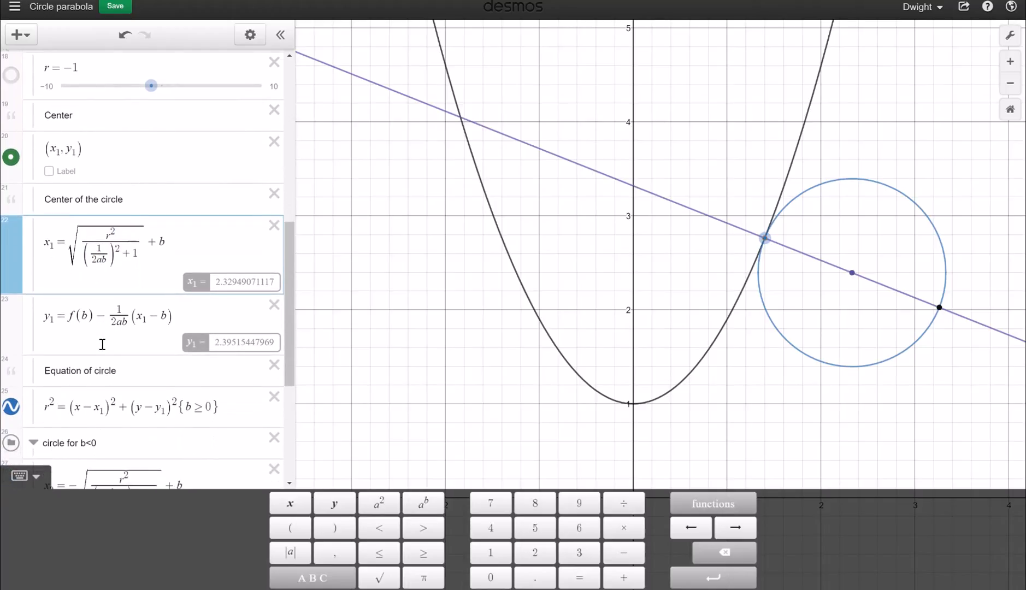
{"action": "scroll", "coordinate": [103, 344], "scroll_direction": "down", "scroll_amount": 7}
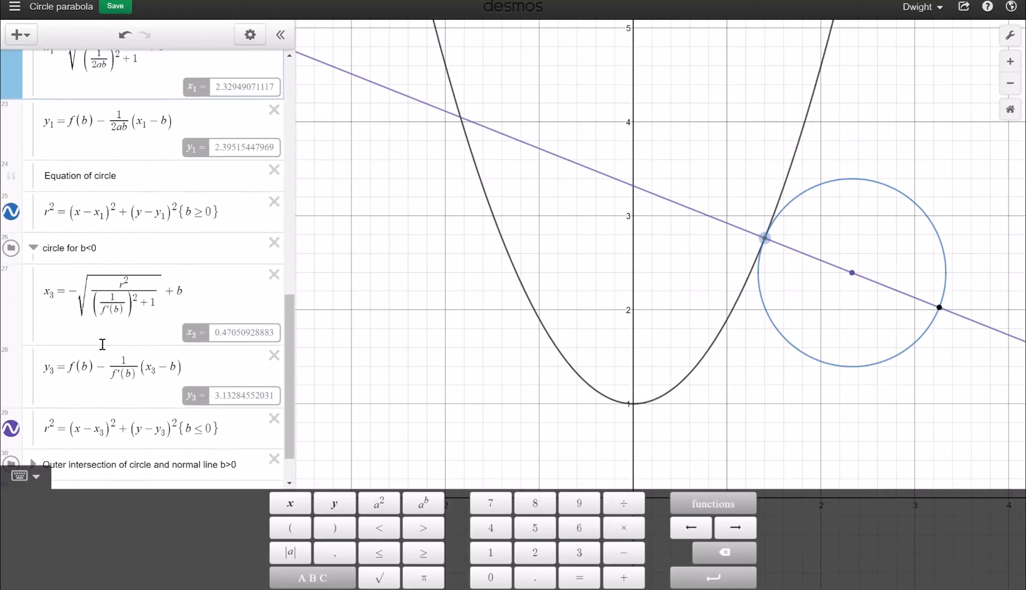
{"action": "scroll", "coordinate": [102, 345], "scroll_direction": "down", "scroll_amount": 2}
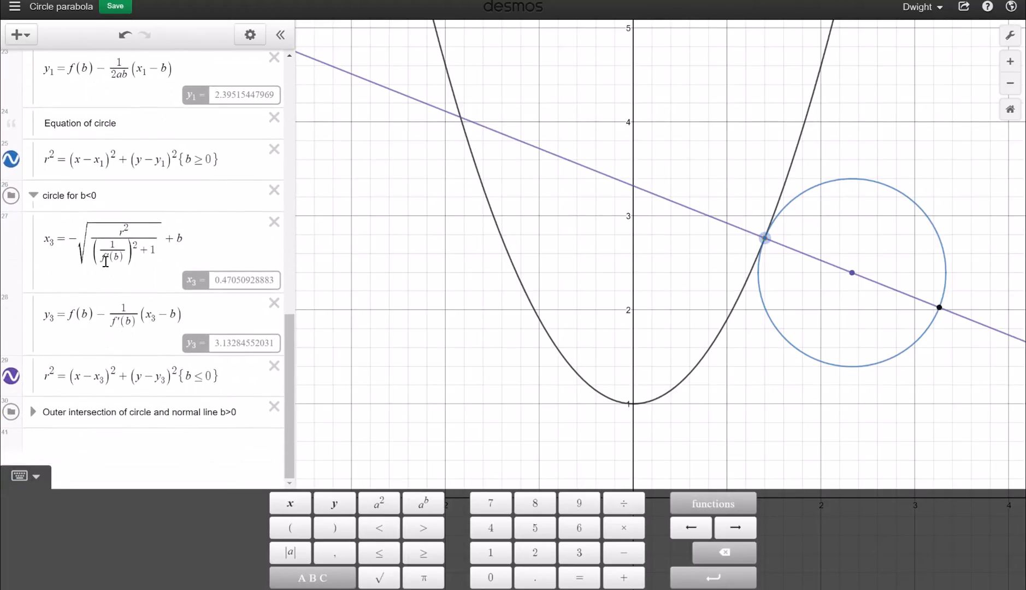
{"action": "left_click_drag", "start_coordinate": [105, 261], "coordinate": [120, 236]}
{"action": "left_click", "coordinate": [119, 233]}
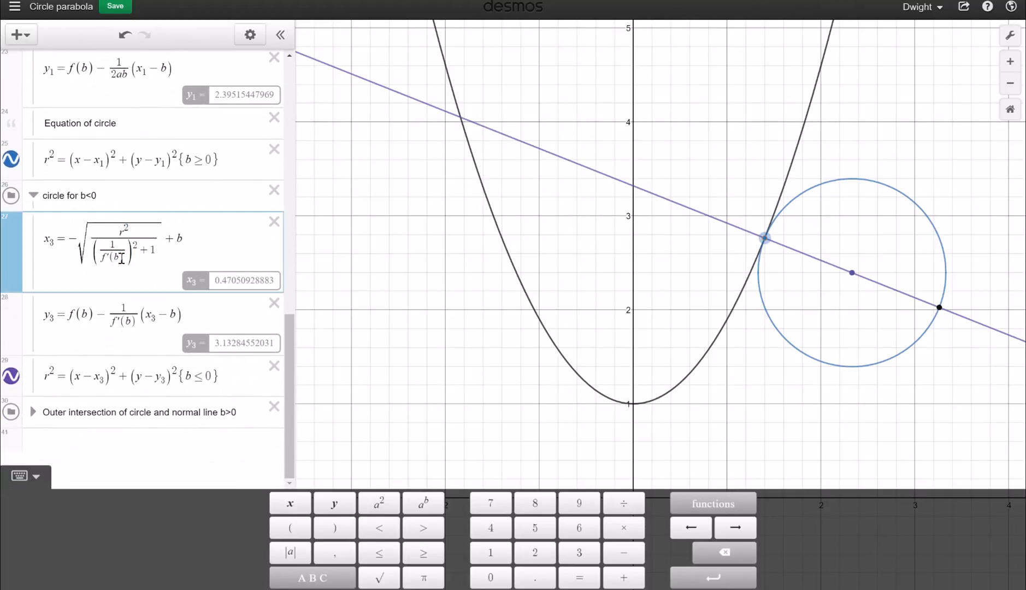
{"action": "scroll", "coordinate": [122, 258], "scroll_direction": "up", "scroll_amount": 18}
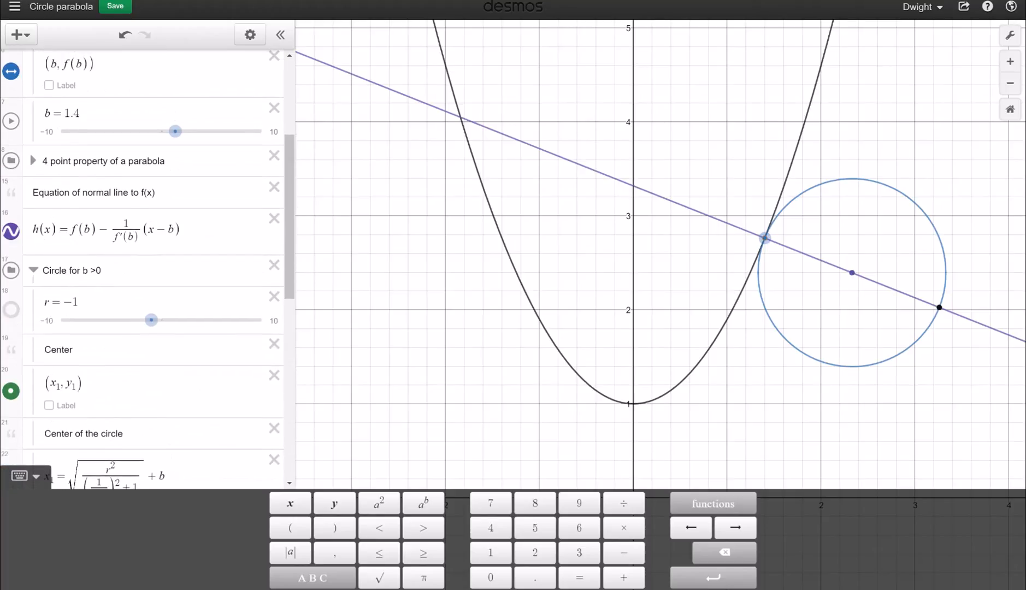
{"action": "key", "text": "ctrl+Tab"}
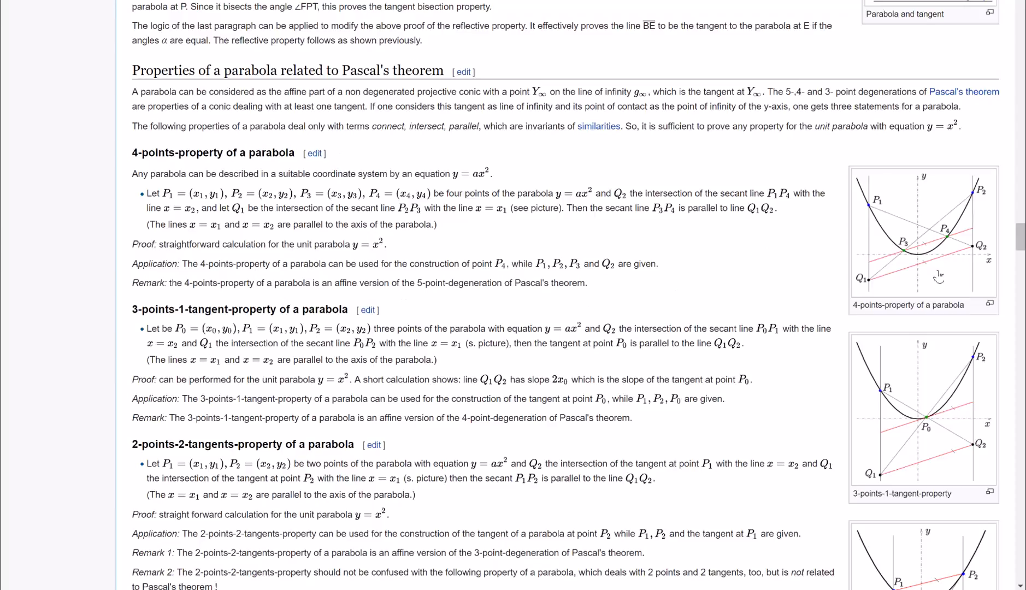
Enlarge the 4-points-property of a parabola diagram in Wikipedia's media viewer
{"action": "left_click", "coordinate": [908, 246]}
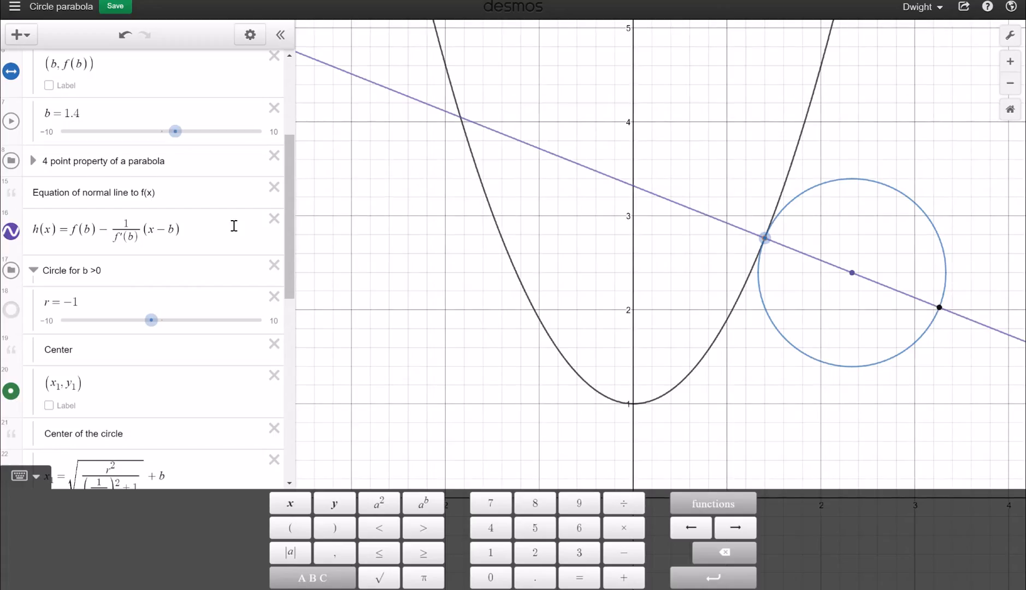
Expand the '4 point property of a parabola' folder to reveal sliders d, t, u, j and P1
{"action": "scroll", "coordinate": [234, 226], "scroll_direction": "down", "scroll_amount": 1}
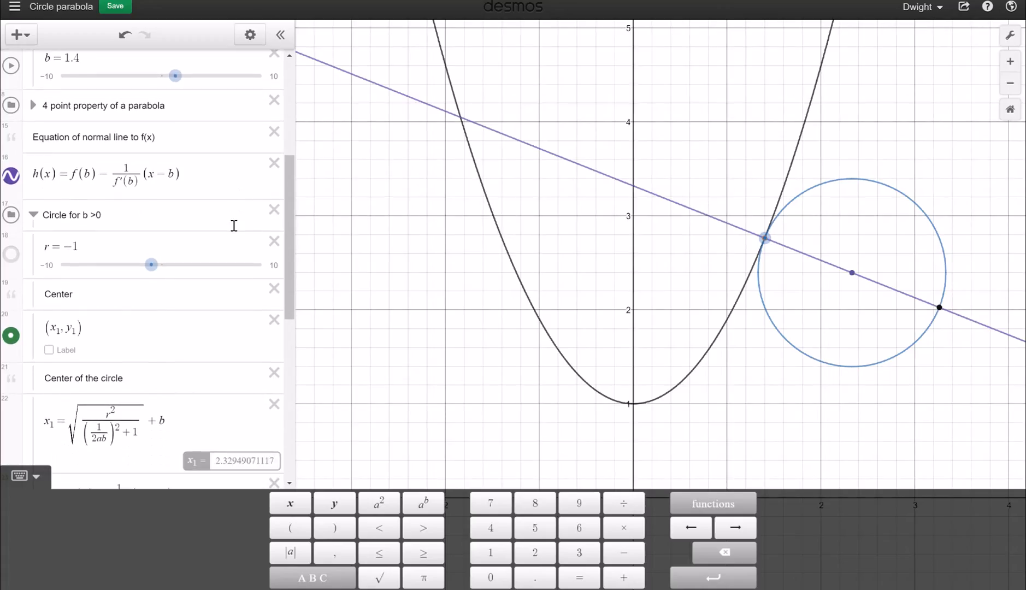
{"action": "scroll", "coordinate": [234, 225], "scroll_direction": "down", "scroll_amount": 1}
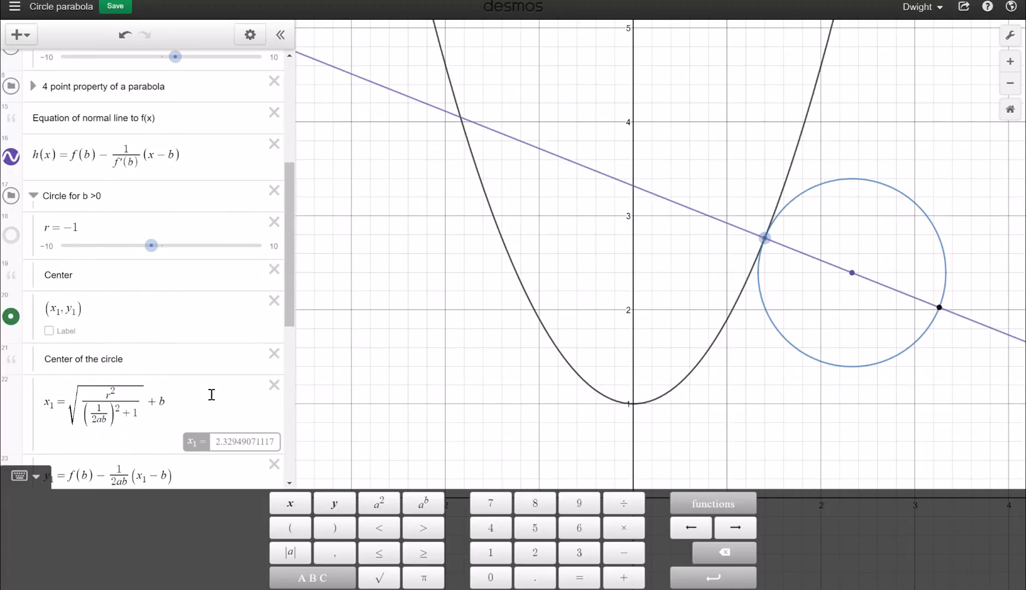
{"action": "scroll", "coordinate": [211, 394], "scroll_direction": "down", "scroll_amount": 3}
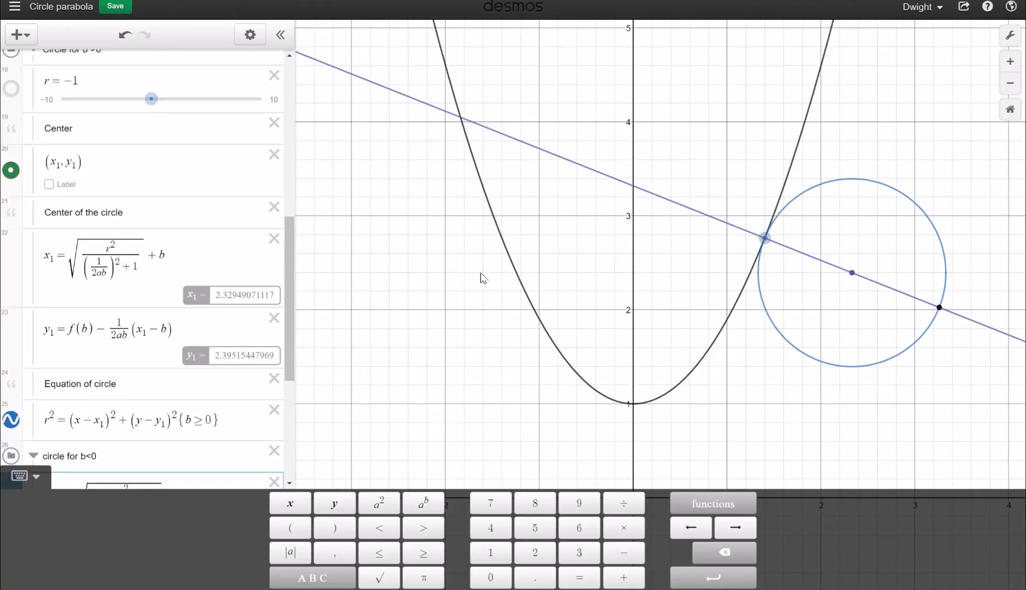
{"action": "scroll", "coordinate": [209, 242], "scroll_direction": "up", "scroll_amount": 2}
{"action": "scroll", "coordinate": [210, 242], "scroll_direction": "up", "scroll_amount": 5}
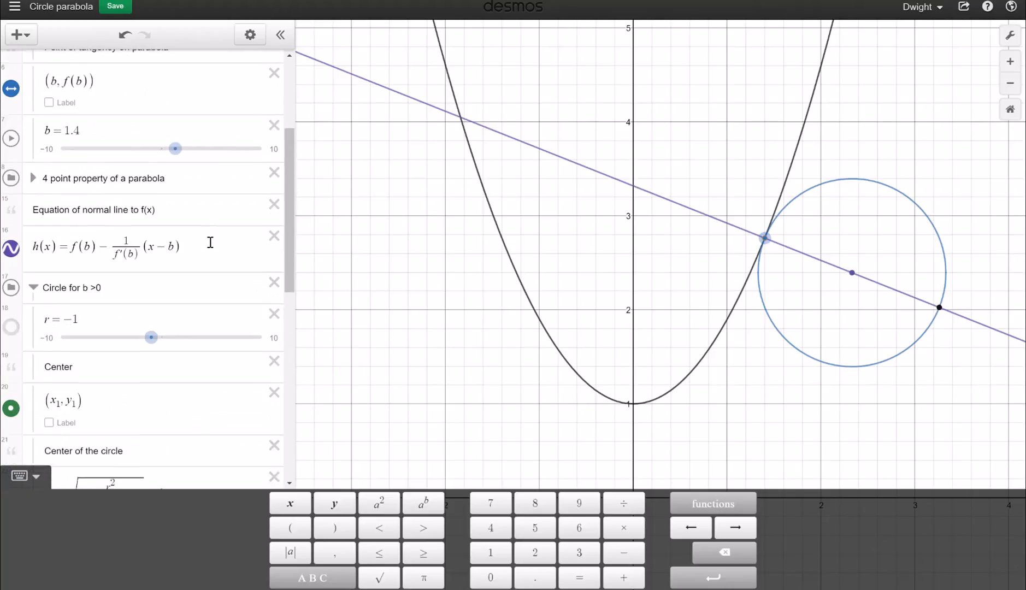
{"action": "scroll", "coordinate": [130, 315], "scroll_direction": "up", "scroll_amount": 1}
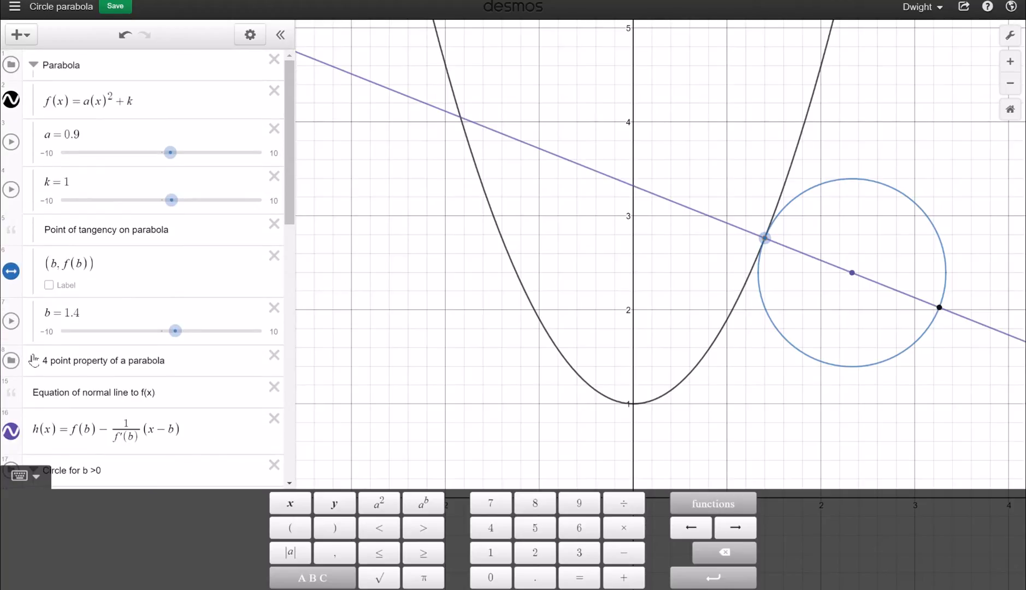
{"action": "left_click", "coordinate": [28, 360]}
{"action": "scroll", "coordinate": [33, 358], "scroll_direction": "down", "scroll_amount": 3}
{"action": "scroll", "coordinate": [38, 339], "scroll_direction": "down", "scroll_amount": 1}
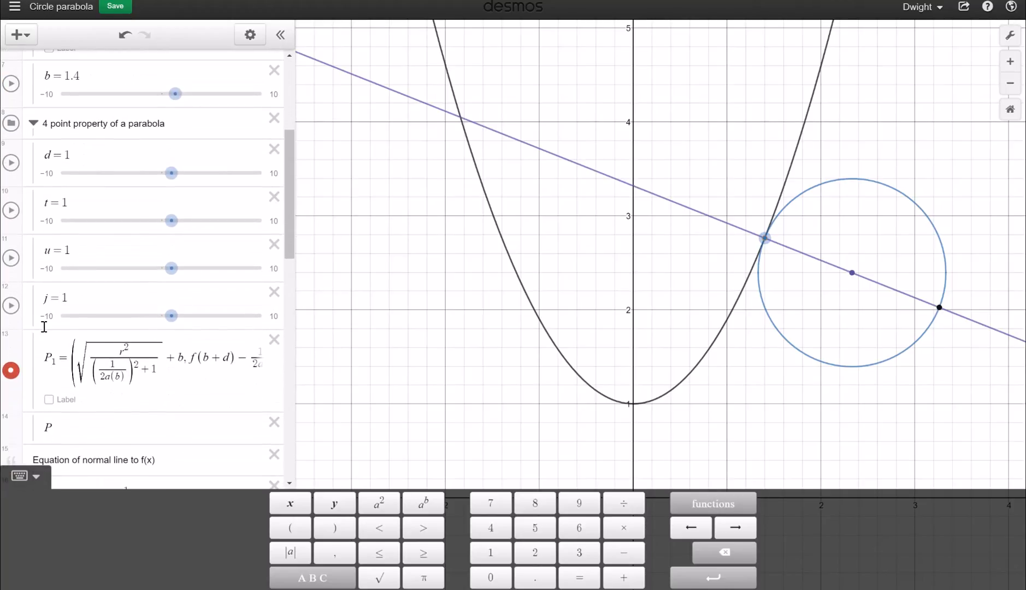
{"action": "scroll", "coordinate": [96, 339], "scroll_direction": "down", "scroll_amount": 1}
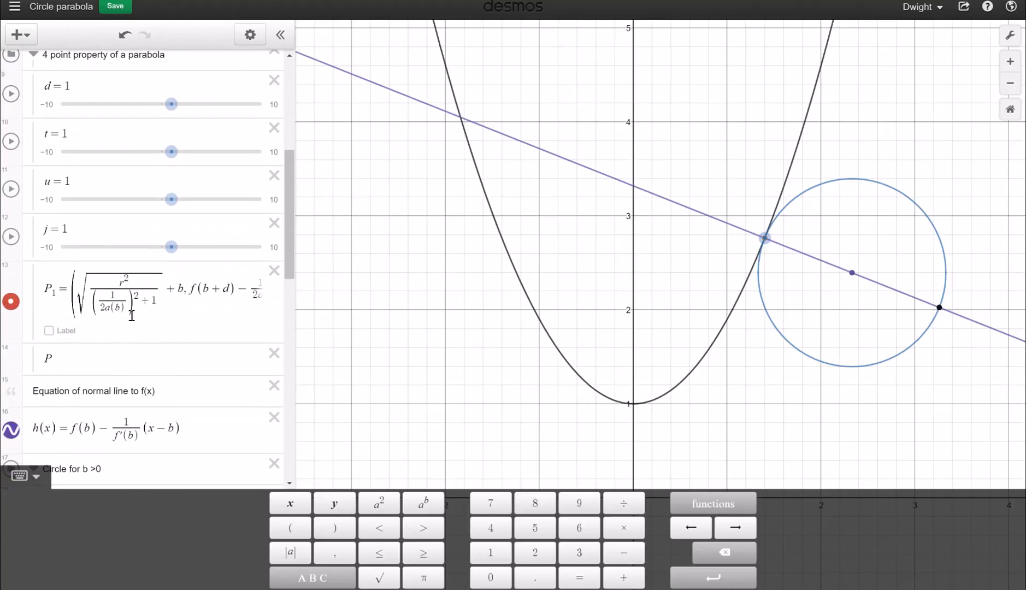
{"action": "scroll", "coordinate": [108, 266], "scroll_direction": "up", "scroll_amount": 1}
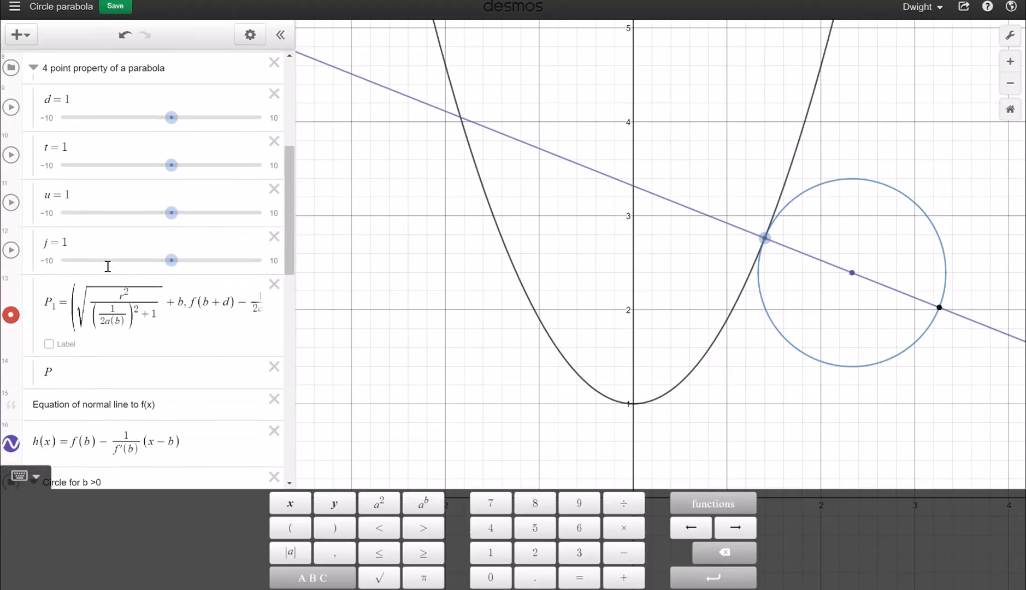
Complete P1 with the +d offsets and f(b+d) term, then set slider d to 0.2
{"action": "left_click", "coordinate": [120, 323]}
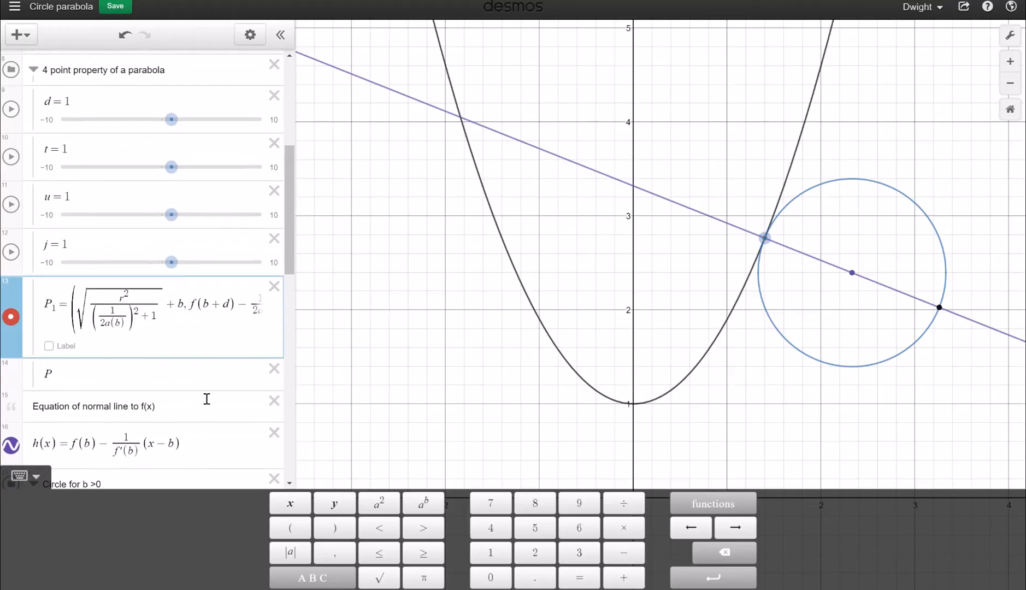
{"action": "type", "text": "+d"}
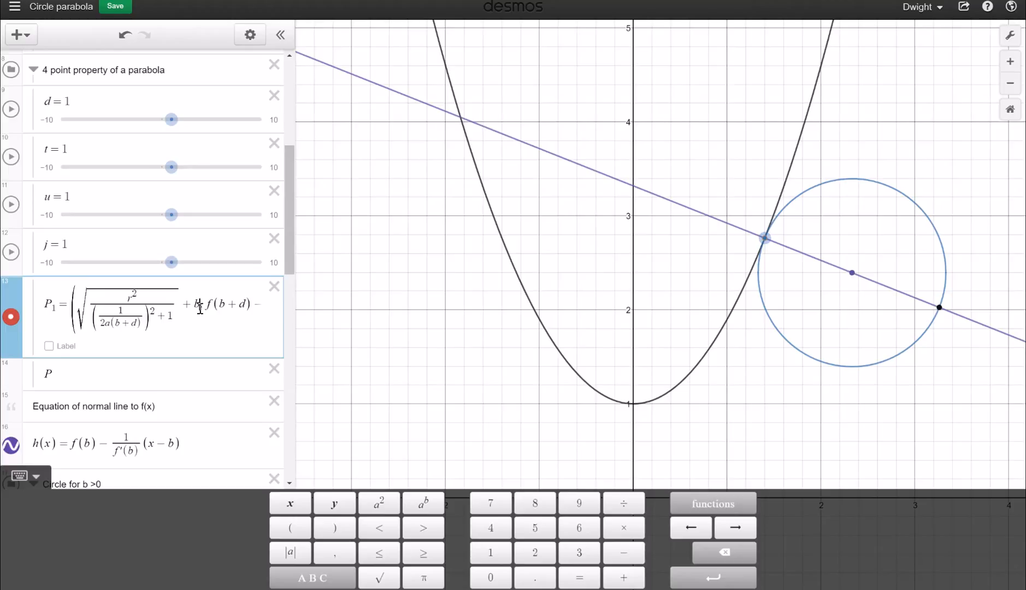
{"action": "left_click", "coordinate": [200, 309]}
{"action": "type", "text": "+d"}
{"action": "left_click", "coordinate": [191, 317]}
{"action": "type", "text": "d)-1/2ab(x_1-b"}
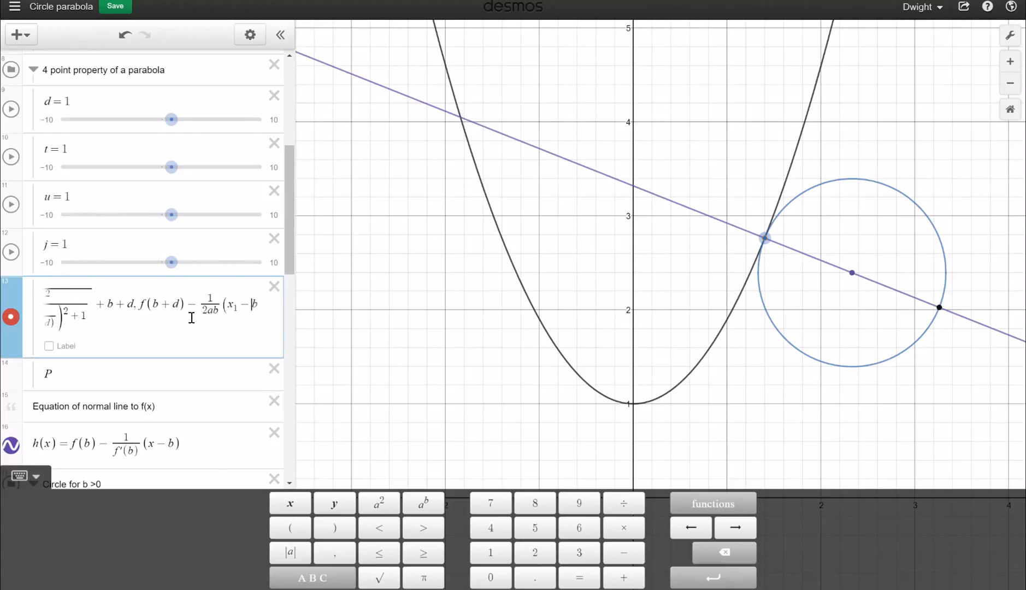
{"action": "type", "text": "+d))"}
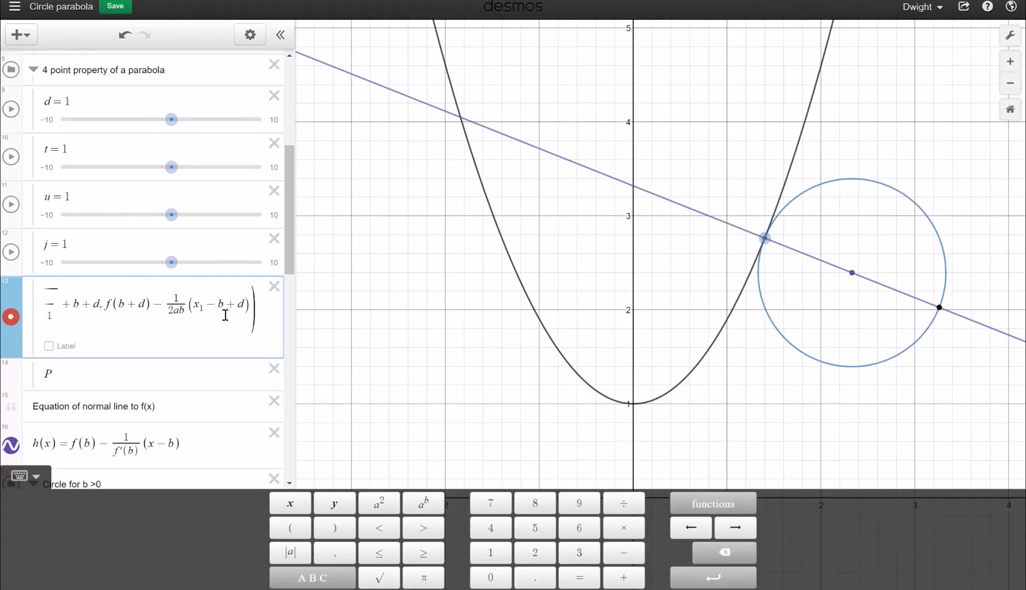
{"action": "type", "text": "("}
{"action": "type", "text": ")"}
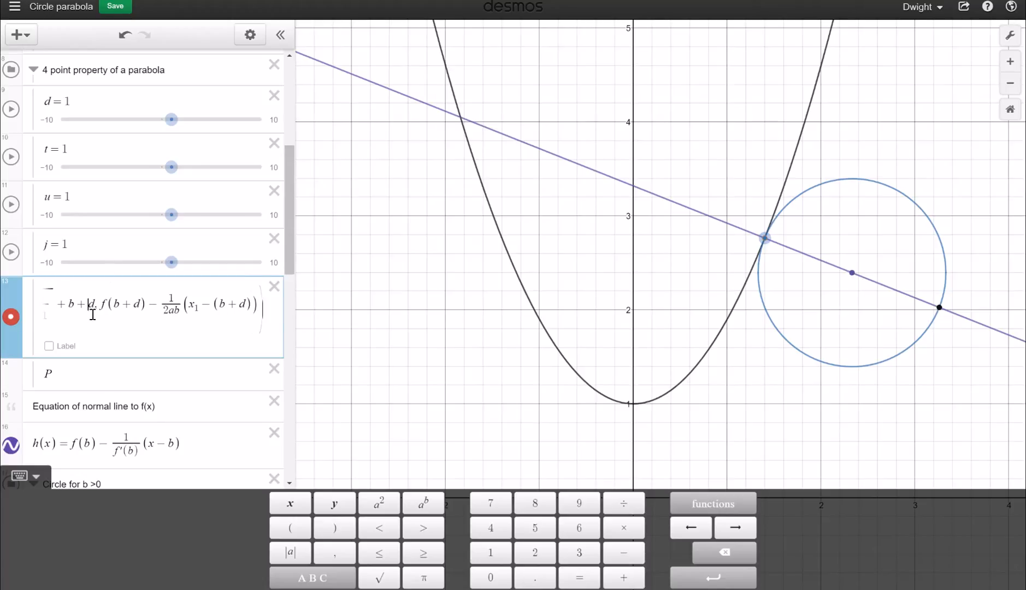
{"action": "key", "text": "Left"}
{"action": "key", "text": "Left"}
{"action": "key", "text": "Left"}
{"action": "key", "text": "Left"}
{"action": "key", "text": "Left"}
{"action": "key", "text": "Left"}
{"action": "key", "text": "Left"}
{"action": "key", "text": "Left"}
{"action": "key", "text": "Left"}
{"action": "key", "text": "Left"}
{"action": "key", "text": "Left"}
{"action": "key", "text": "Left"}
{"action": "key", "text": "Left"}
{"action": "key", "text": "Left"}
{"action": "key", "text": "Left"}
{"action": "key", "text": "Left"}
{"action": "key", "text": "Left"}
{"action": "key", "text": "Left"}
{"action": "key", "text": "Left"}
{"action": "key", "text": "Left"}
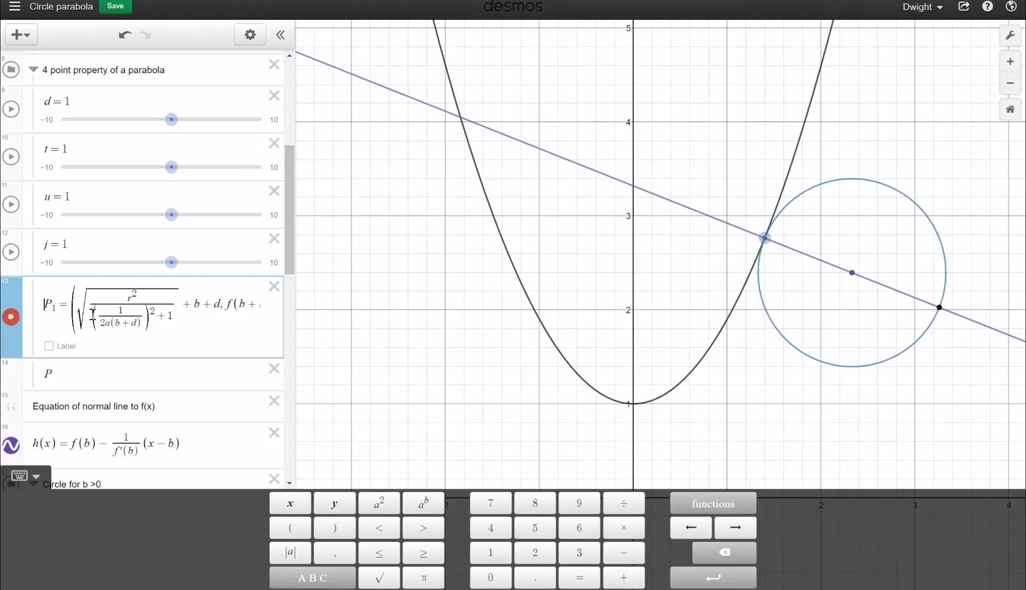
{"action": "left_click_drag", "start_coordinate": [171, 129], "coordinate": [161, 131]}
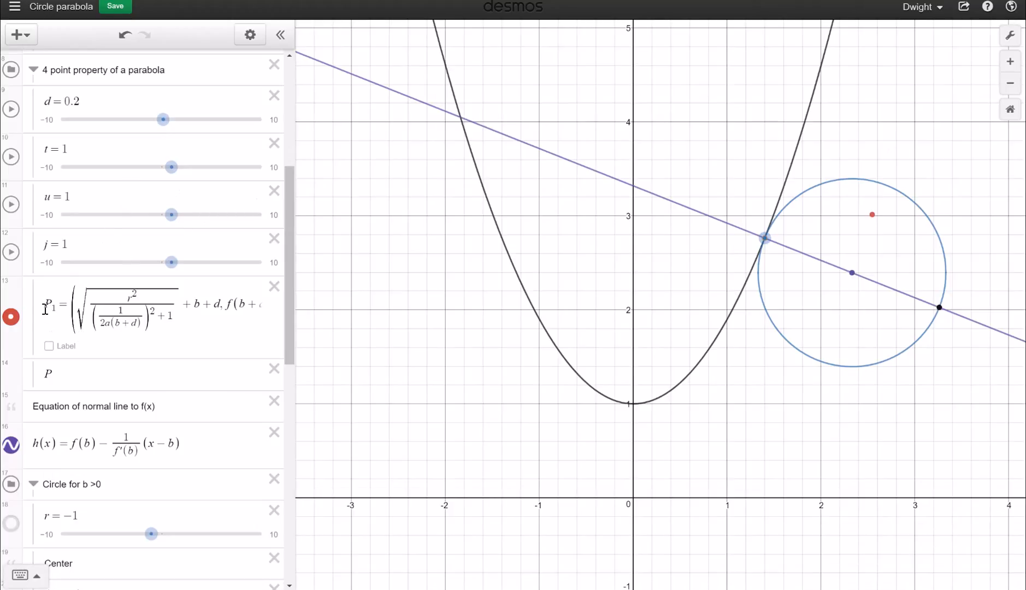
Copy P1 into row 14 and change its b+d terms to b+t
{"action": "left_click_drag", "start_coordinate": [45, 309], "coordinate": [180, 308]}
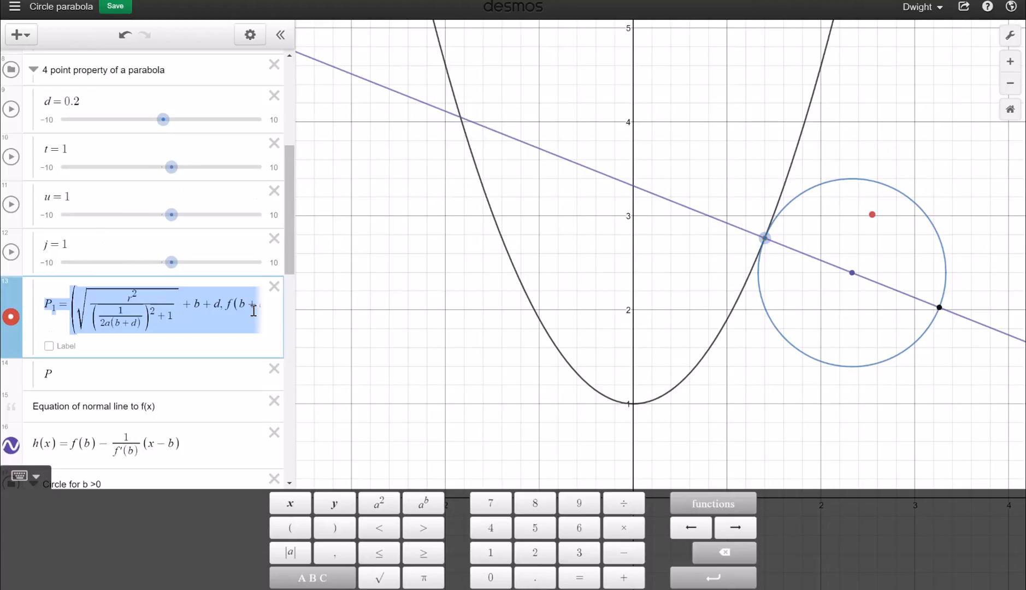
{"action": "left_click", "coordinate": [108, 370]}
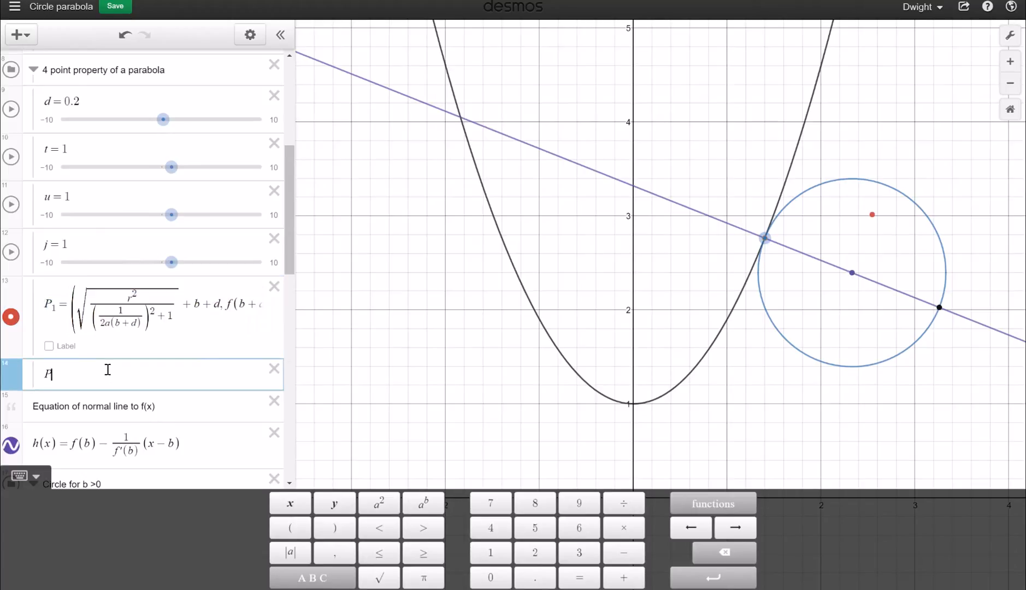
{"action": "key", "text": "ctrl+v"}
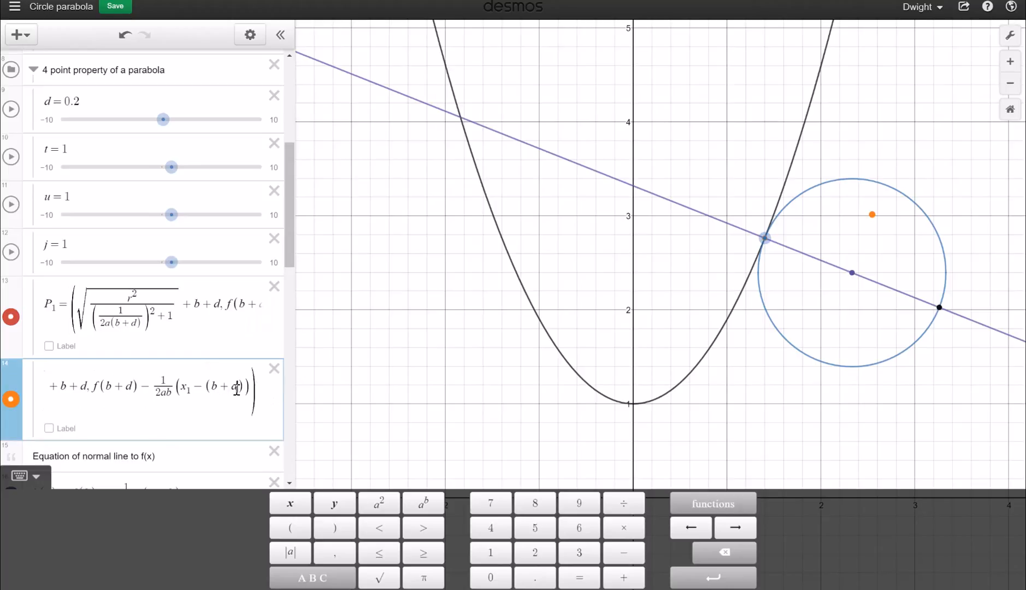
{"action": "key", "text": "BackSpace"}
{"action": "type", "text": "t"}
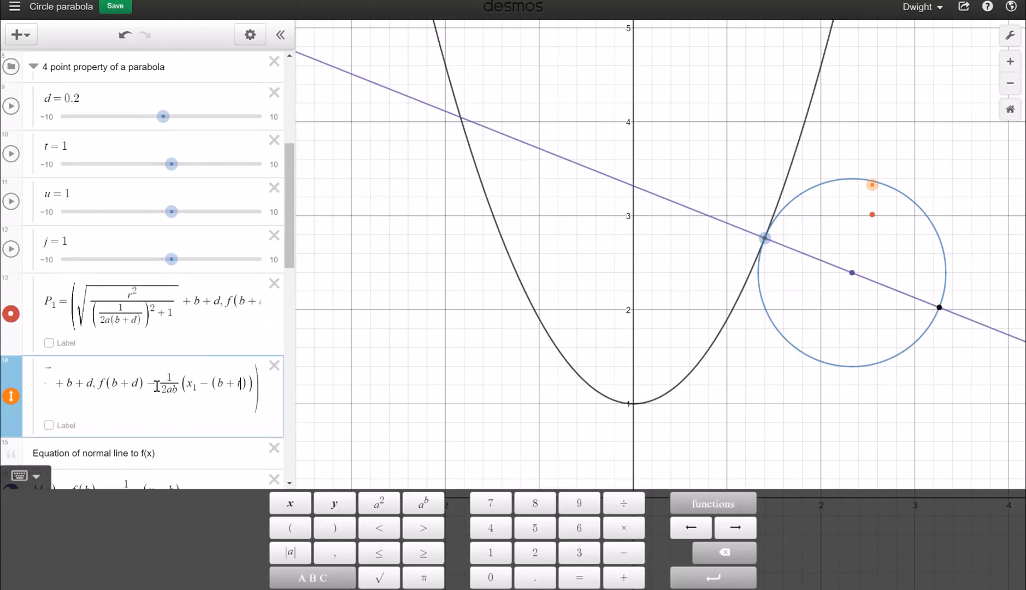
{"action": "key", "text": "BackSpace"}
{"action": "type", "text": "t"}
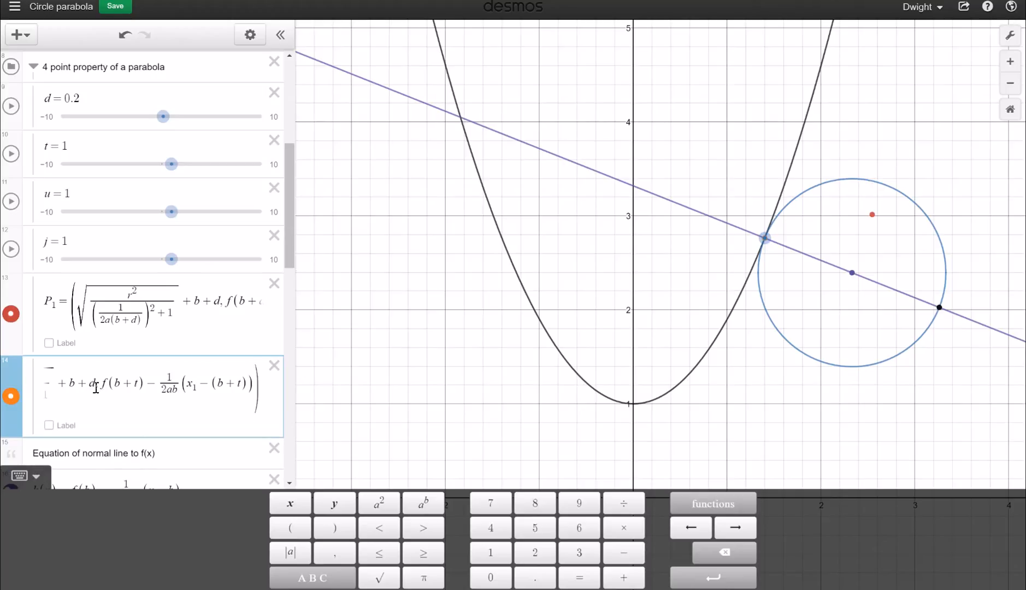
{"action": "key", "text": "BackSpace"}
{"action": "type", "text": "t"}
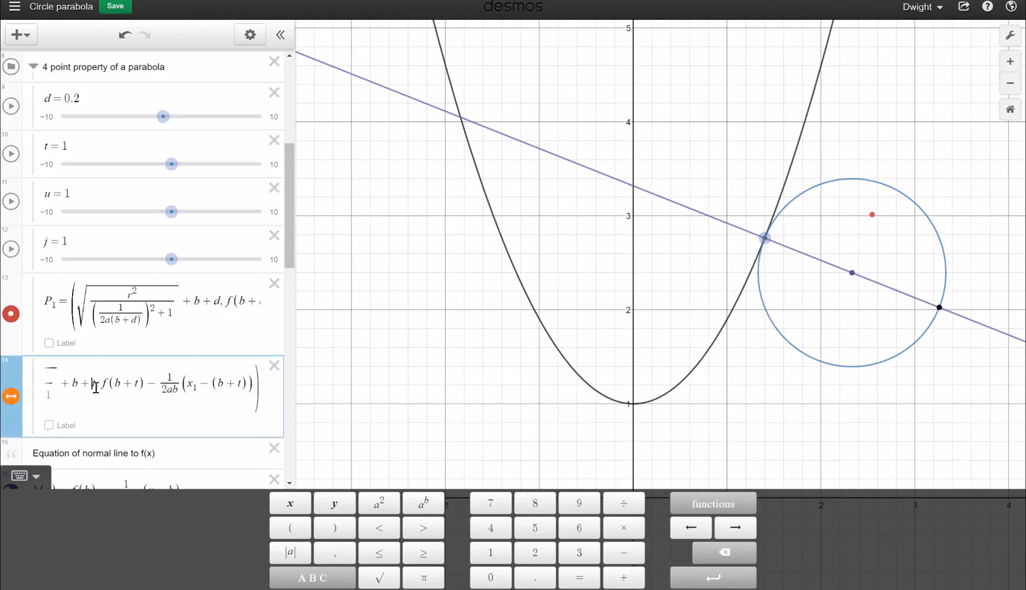
Change row 14's denominator d to t and set slider t to −0.8
{"action": "key", "text": "Left"}
{"action": "key", "text": "Left"}
{"action": "key", "text": "Left"}
{"action": "key", "text": "Left"}
{"action": "key", "text": "Left"}
{"action": "key", "text": "Left"}
{"action": "key", "text": "Left"}
{"action": "key", "text": "Left"}
{"action": "key", "text": "Left"}
{"action": "key", "text": "Left"}
{"action": "left_click", "coordinate": [106, 404]}
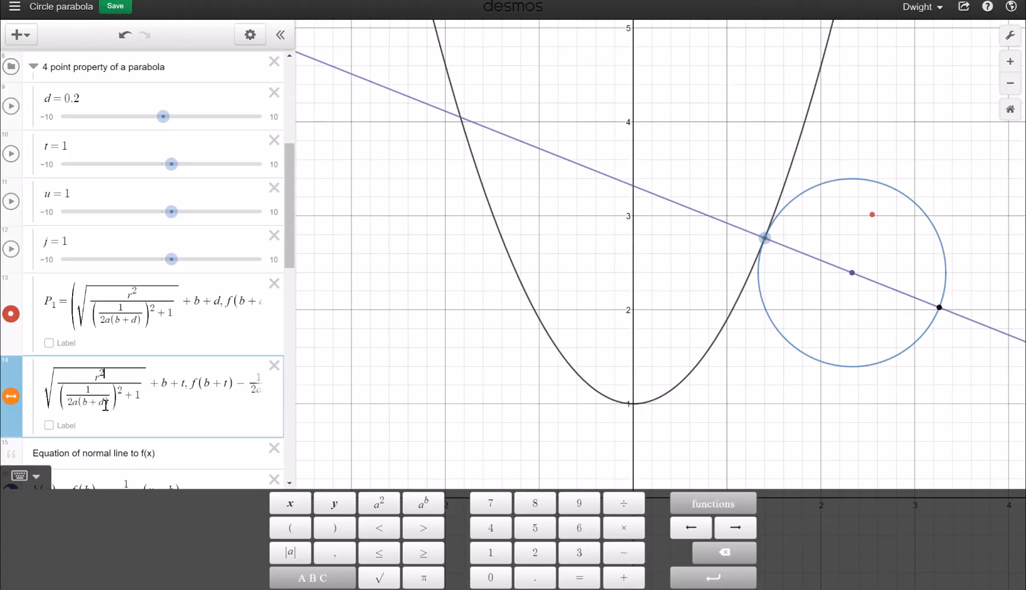
{"action": "key", "text": "Up"}
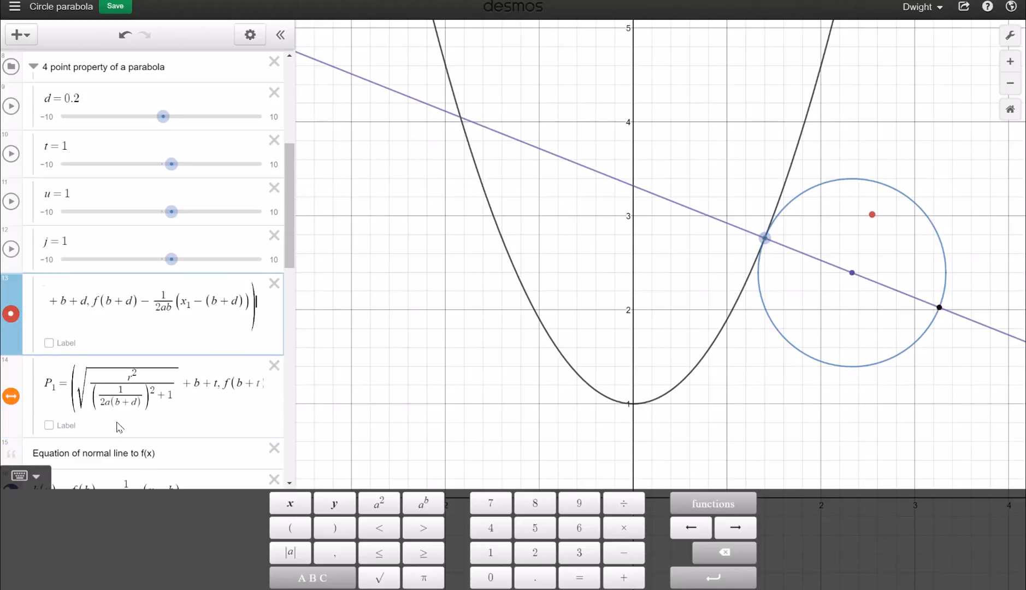
{"action": "left_click", "coordinate": [136, 403]}
{"action": "key", "text": "BackSpace"}
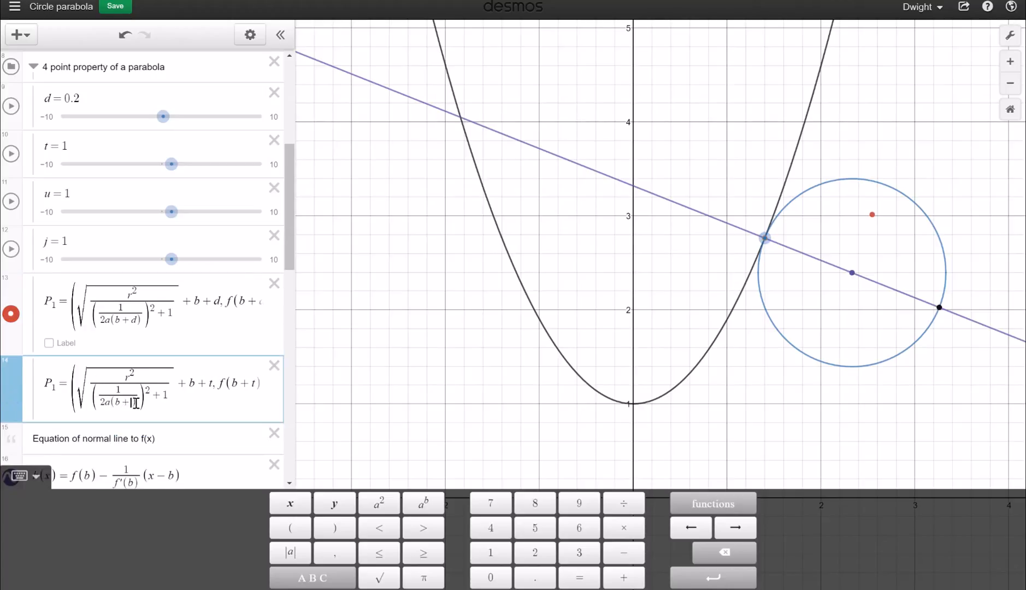
{"action": "type", "text": "t"}
{"action": "left_click_drag", "start_coordinate": [169, 175], "coordinate": [152, 176]}
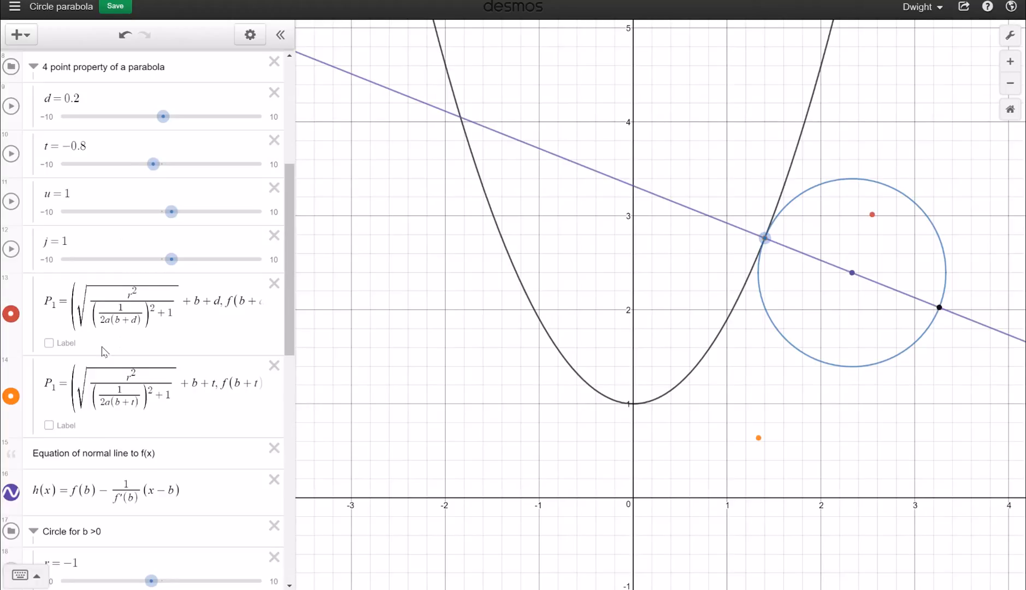
{"action": "scroll", "coordinate": [103, 349], "scroll_direction": "up", "scroll_amount": 1}
{"action": "scroll", "coordinate": [103, 348], "scroll_direction": "down", "scroll_amount": 2}
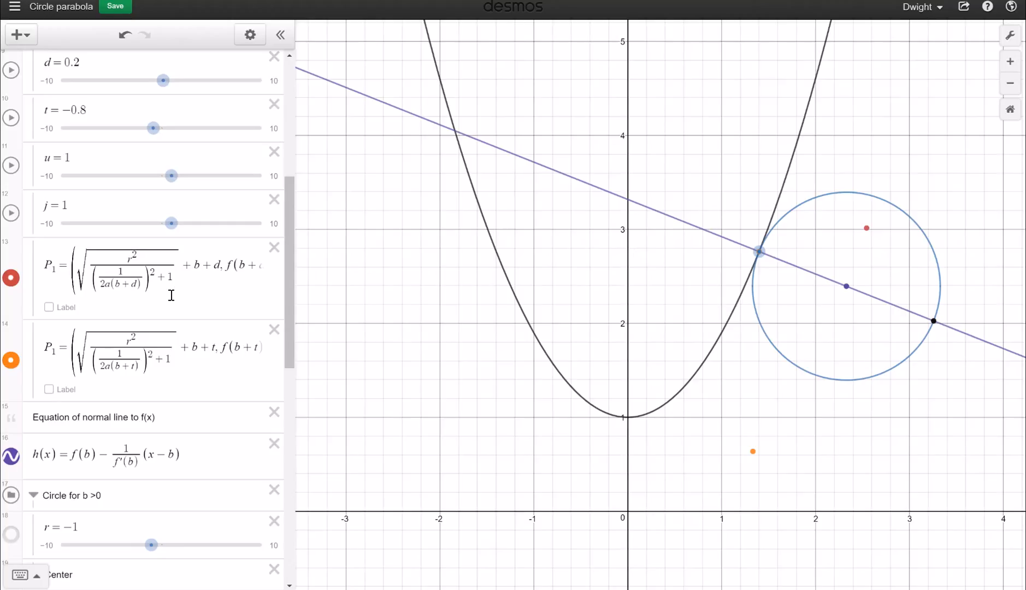
Paste P1 into a new row 15 and change its d terms to u
{"action": "left_click", "coordinate": [121, 381]}
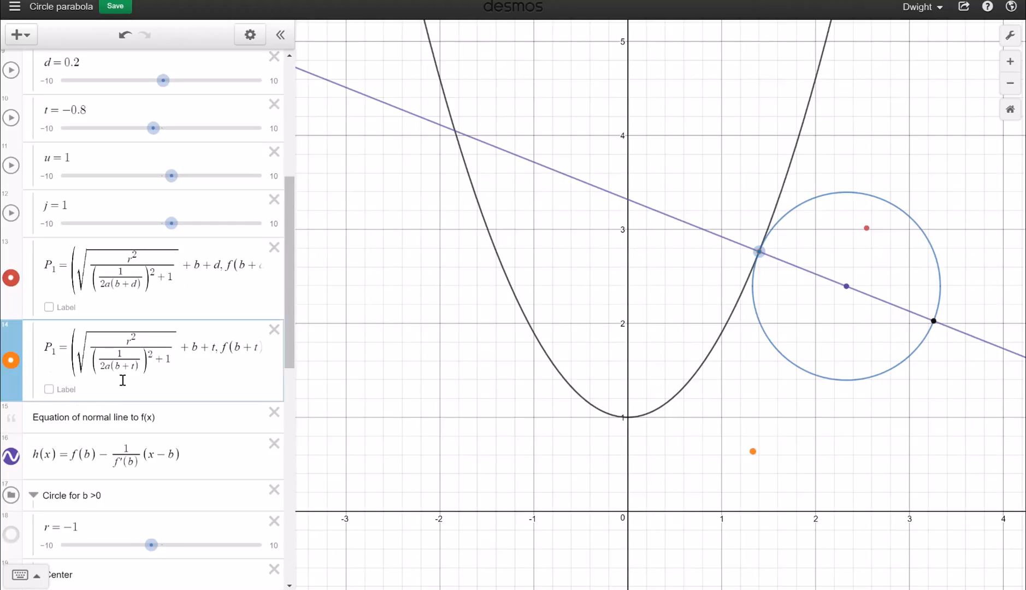
{"action": "key", "text": "Return"}
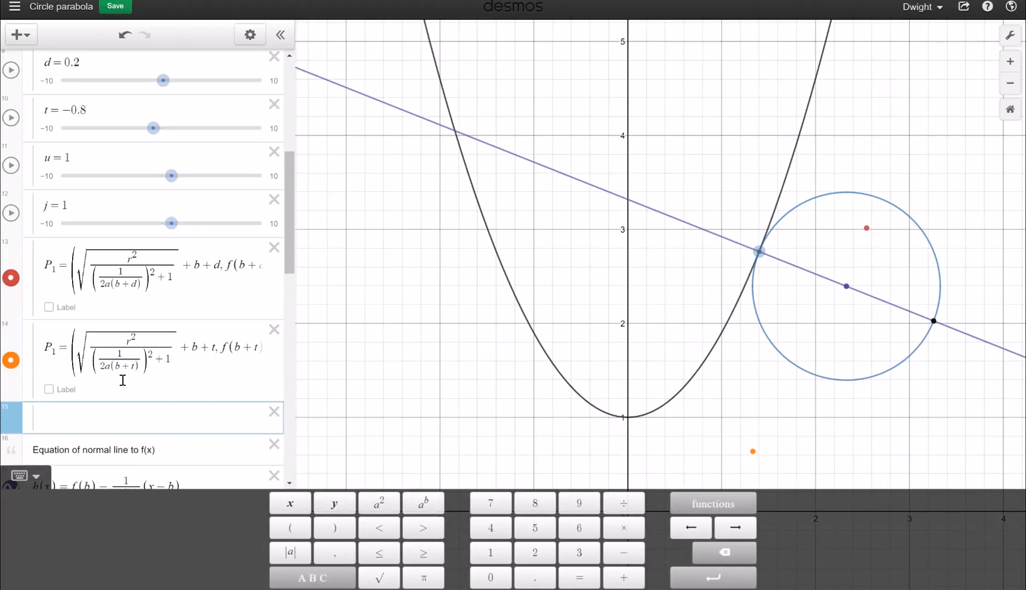
{"action": "key", "text": "ctrl+v"}
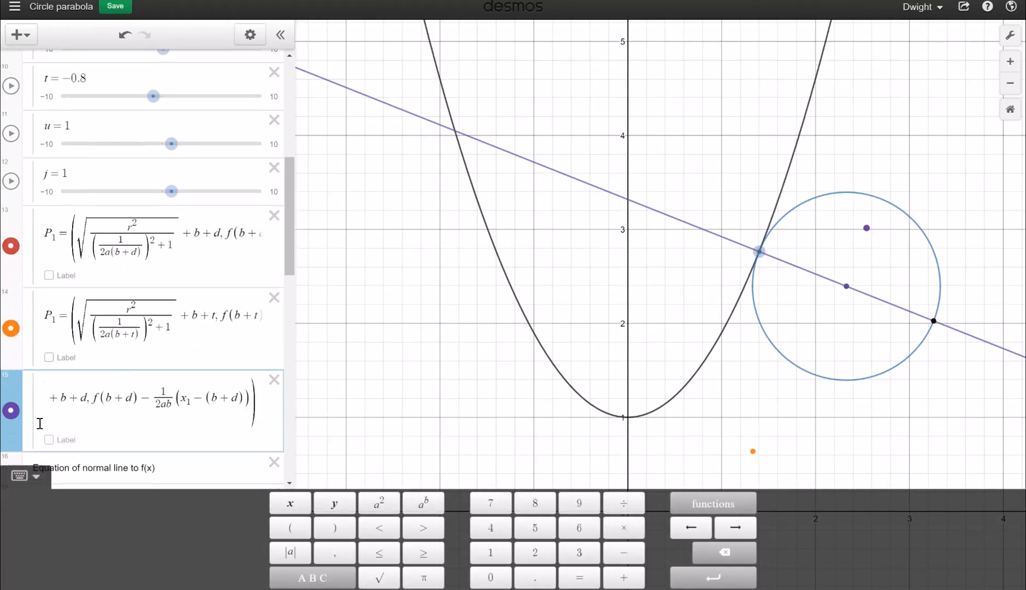
{"action": "left_click", "coordinate": [239, 395]}
{"action": "key", "text": "BackSpace"}
{"action": "type", "text": "u"}
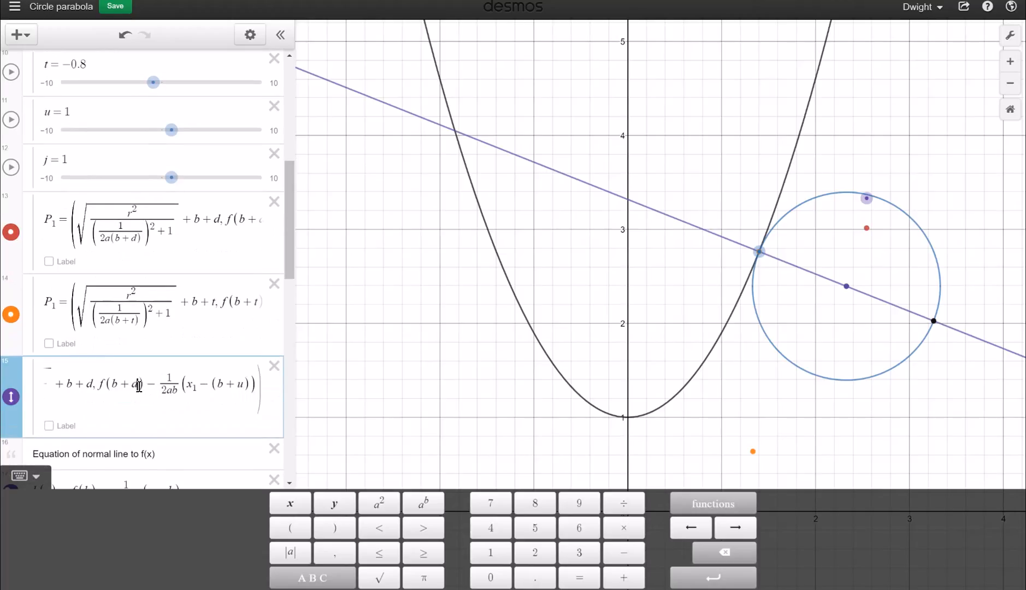
{"action": "left_click", "coordinate": [61, 368]}
{"action": "left_click", "coordinate": [95, 383]}
{"action": "key", "text": "BackSpace"}
{"action": "type", "text": "u"}
Change row 15's denominator to u, set u to −1.9, and negate the square root
{"action": "key", "text": "Left"}
{"action": "key", "text": "Left"}
{"action": "key", "text": "Left"}
{"action": "key", "text": "Left"}
{"action": "key", "text": "Left"}
{"action": "key", "text": "Left"}
{"action": "key", "text": "Left"}
{"action": "key", "text": "Left"}
{"action": "key", "text": "Left"}
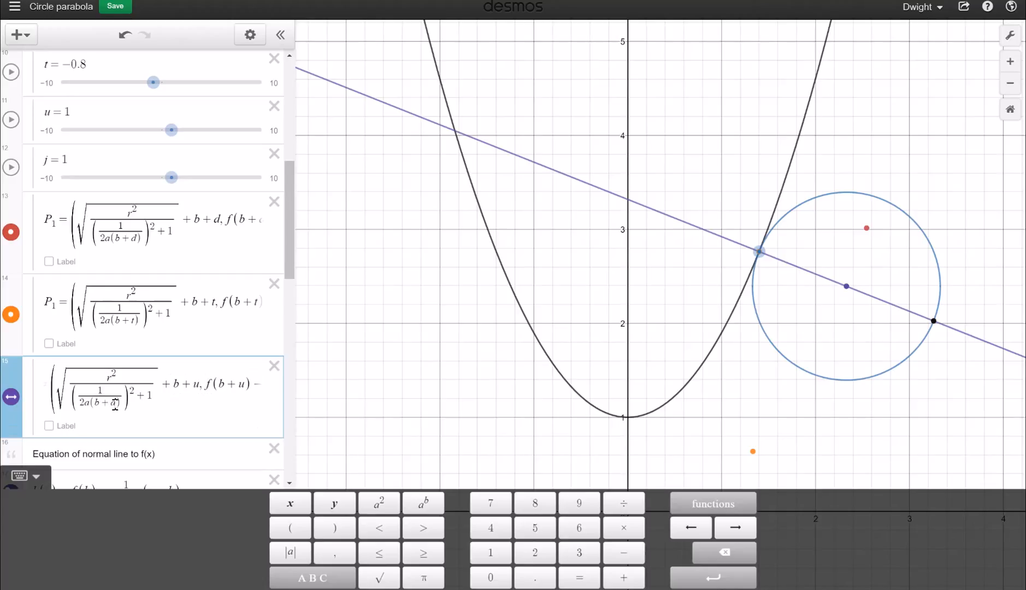
{"action": "left_click", "coordinate": [117, 402]}
{"action": "key", "text": "BackSpace"}
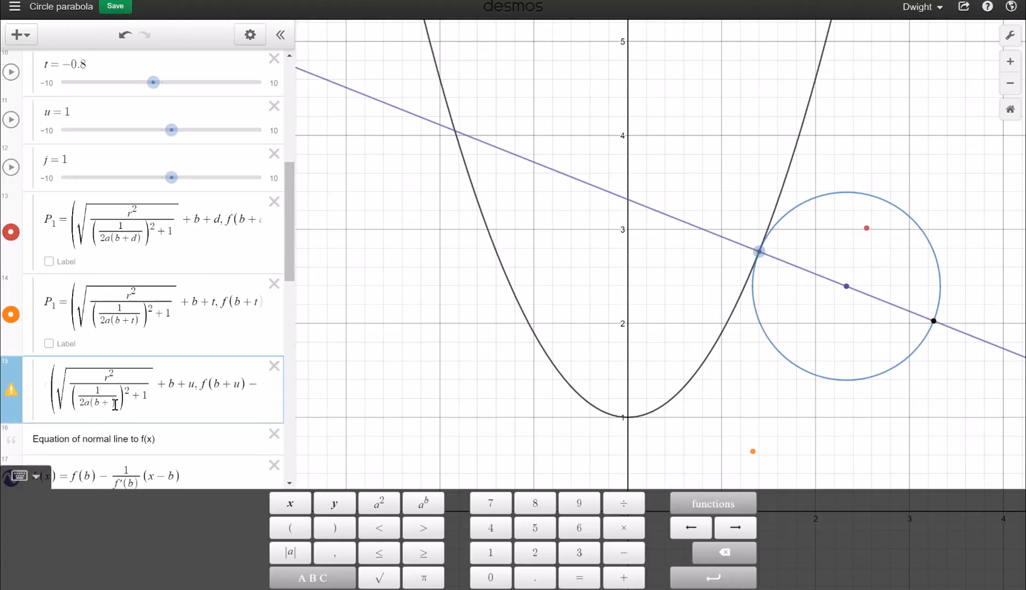
{"action": "type", "text": "u"}
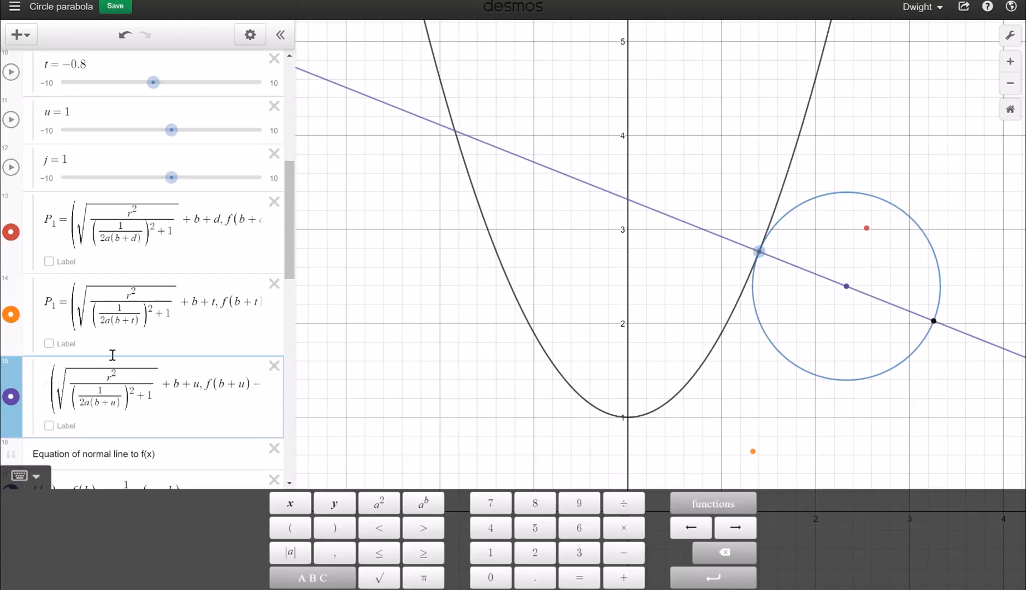
{"action": "left_click_drag", "start_coordinate": [171, 129], "coordinate": [142, 144]}
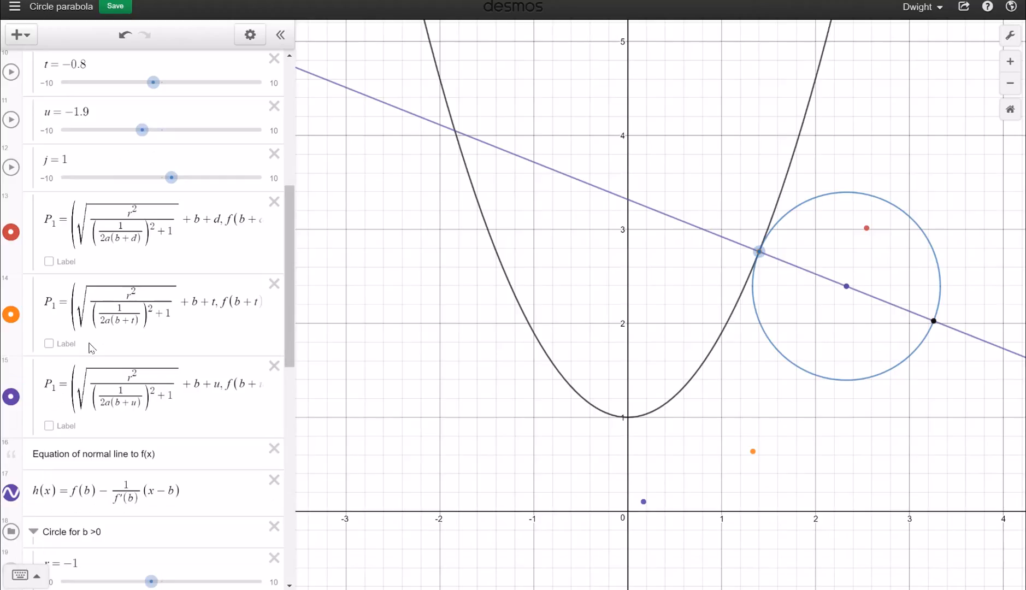
{"action": "left_click", "coordinate": [78, 398]}
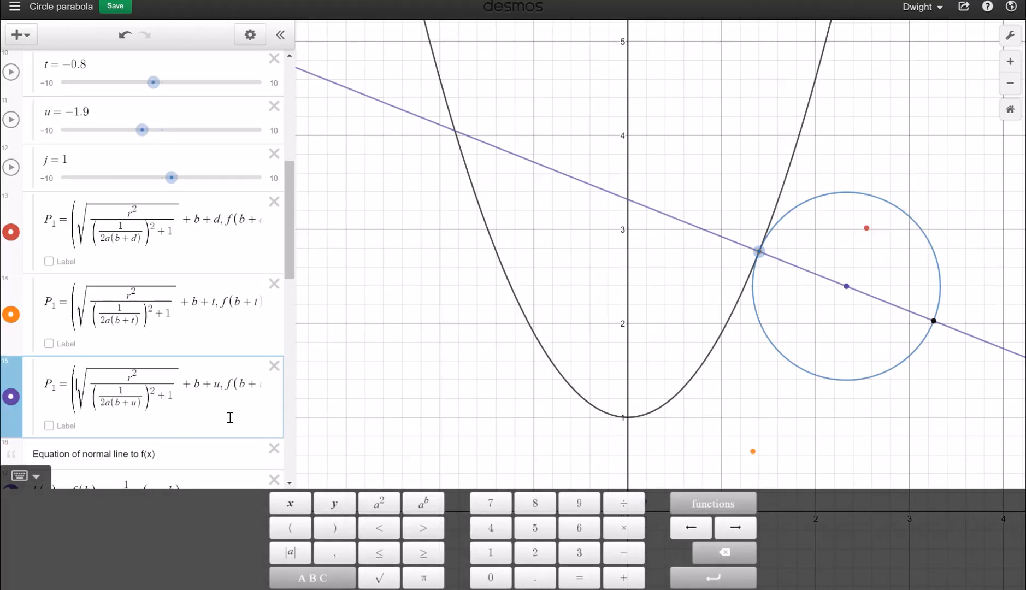
{"action": "type", "text": "-"}
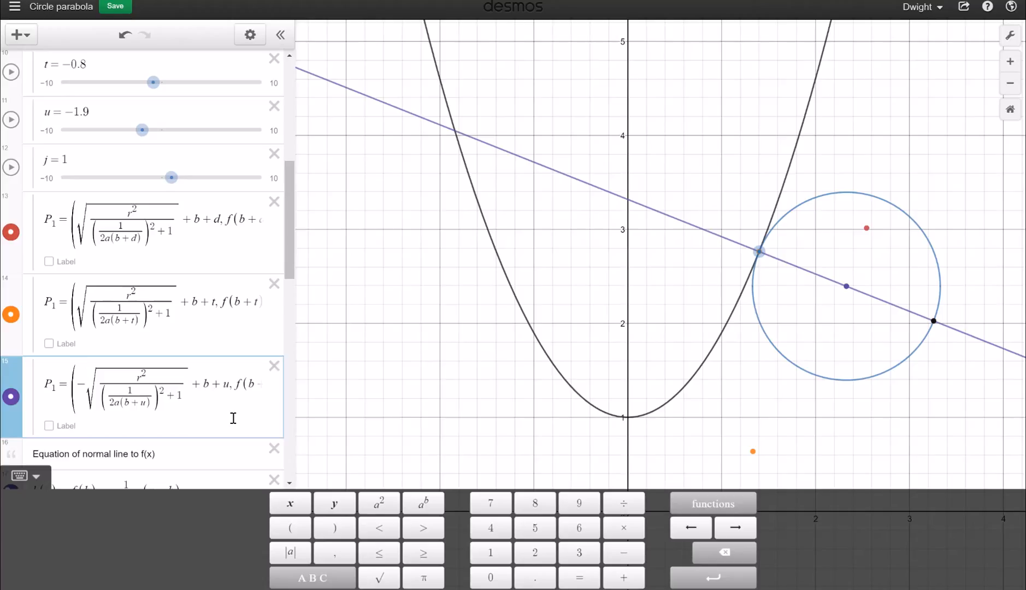
Delete the third copied point and collapse the 'Circle for b >0' folder
{"action": "left_click", "coordinate": [274, 365]}
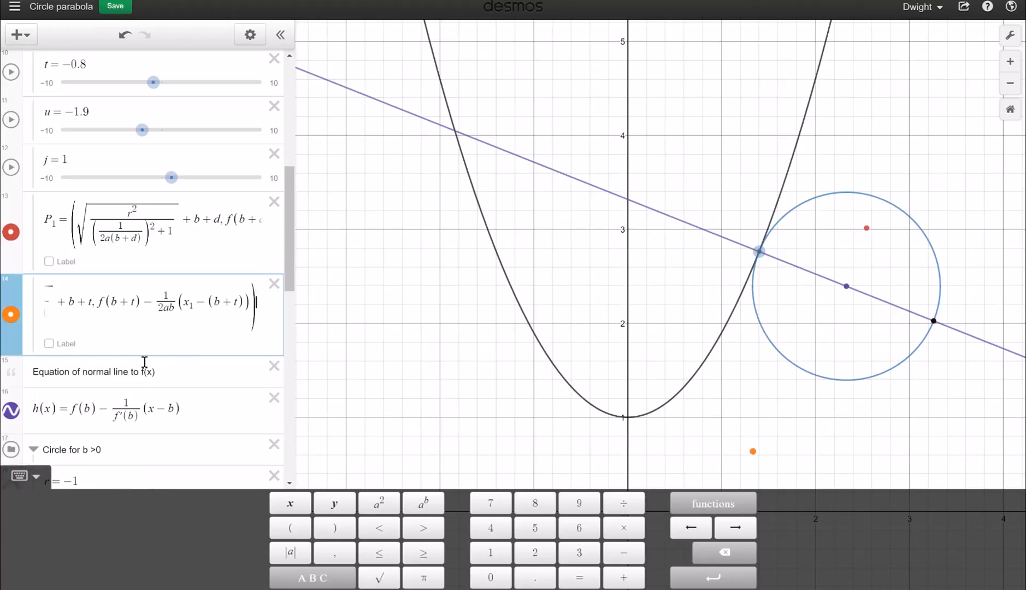
{"action": "scroll", "coordinate": [103, 408], "scroll_direction": "down", "scroll_amount": 3}
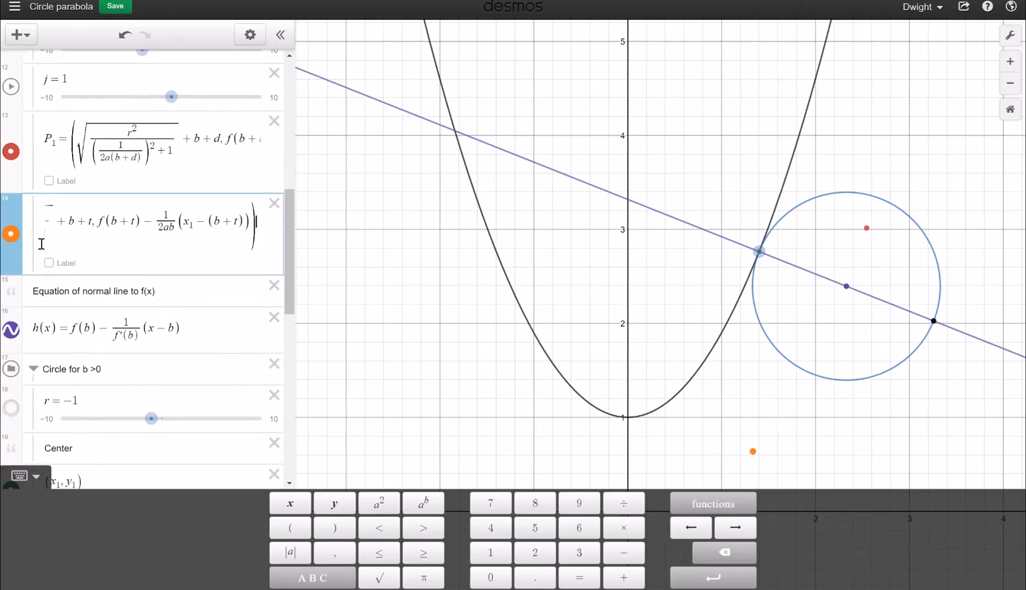
{"action": "scroll", "coordinate": [41, 244], "scroll_direction": "down", "scroll_amount": 1}
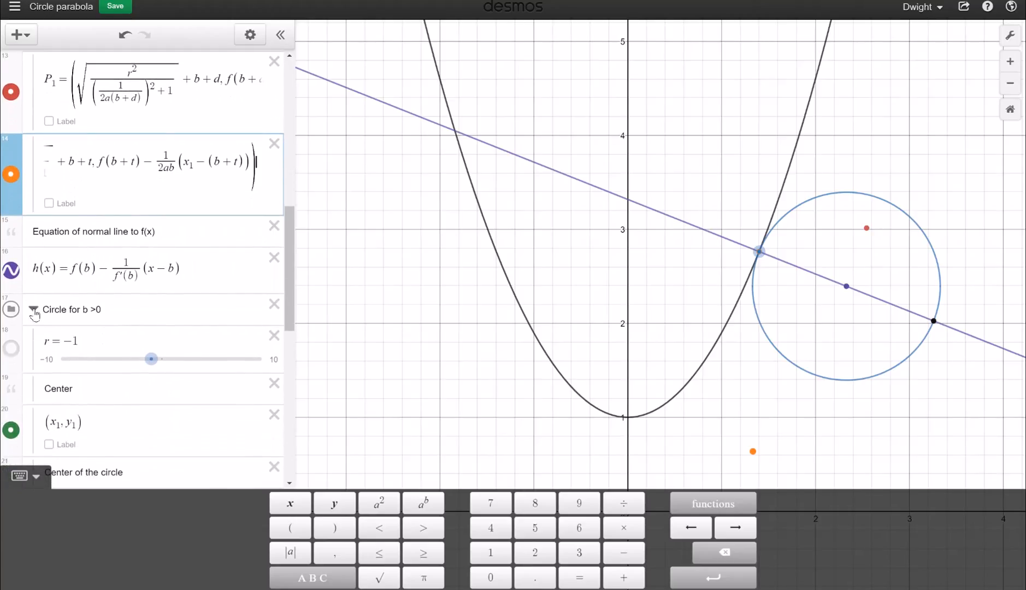
{"action": "left_click", "coordinate": [34, 311]}
{"action": "scroll", "coordinate": [49, 306], "scroll_direction": "down", "scroll_amount": 3}
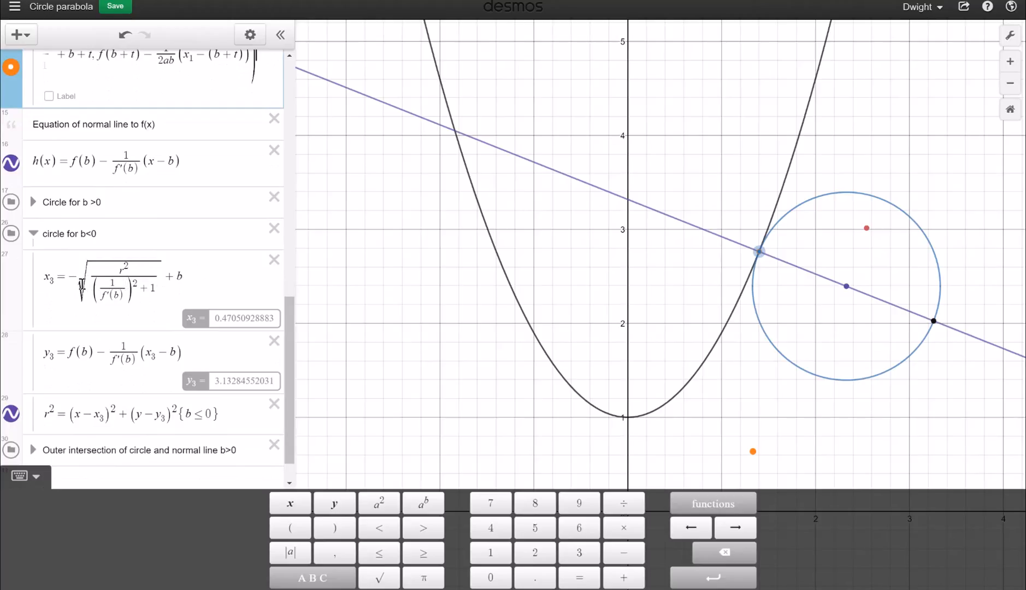
{"action": "scroll", "coordinate": [82, 284], "scroll_direction": "up", "scroll_amount": 1}
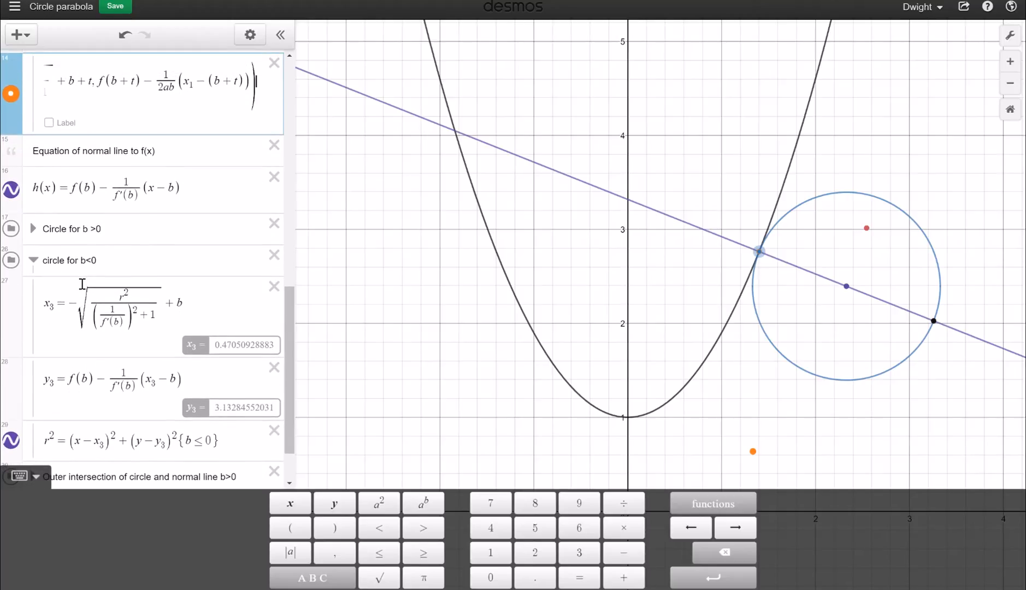
Remove the minus before x3's square root, select its right-hand side, and return to expression 14
{"action": "left_click", "coordinate": [71, 305]}
{"action": "key", "text": "BackSpace"}
{"action": "left_click_drag", "start_coordinate": [72, 309], "coordinate": [181, 307]}
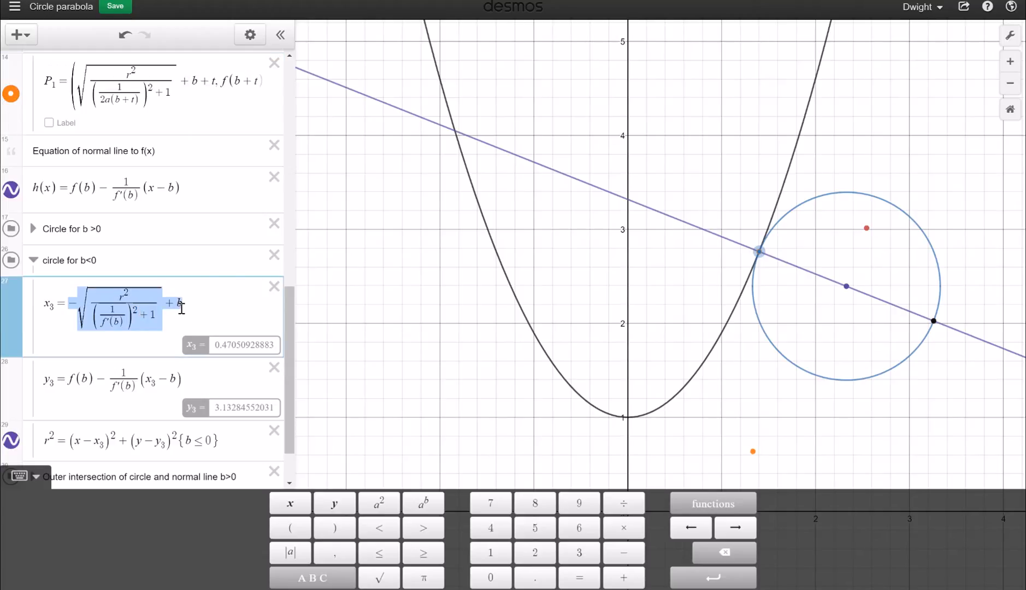
{"action": "left_click", "coordinate": [170, 132]}
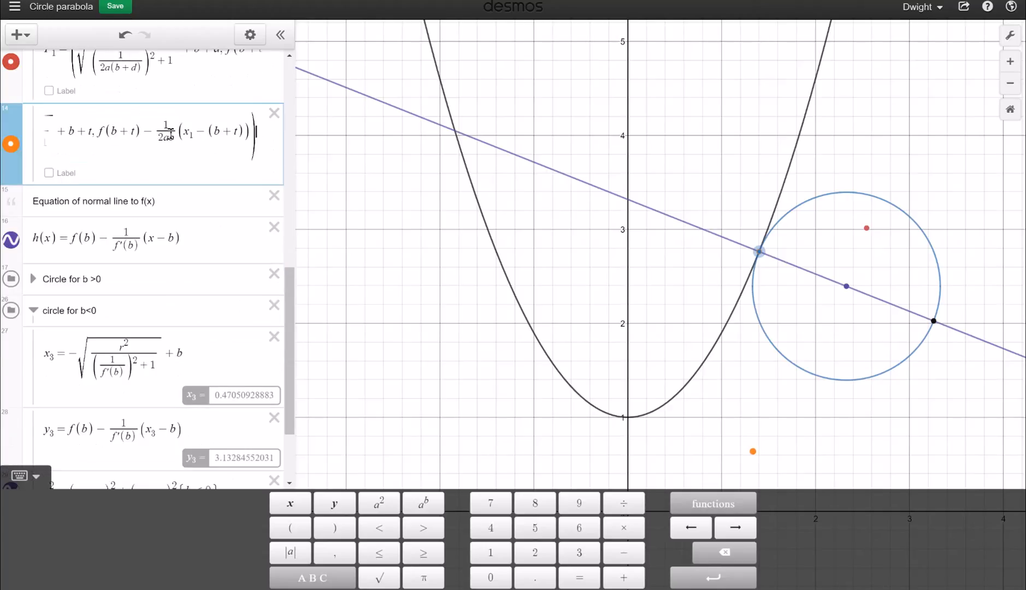
{"action": "scroll", "coordinate": [171, 133], "scroll_direction": "up", "scroll_amount": 3}
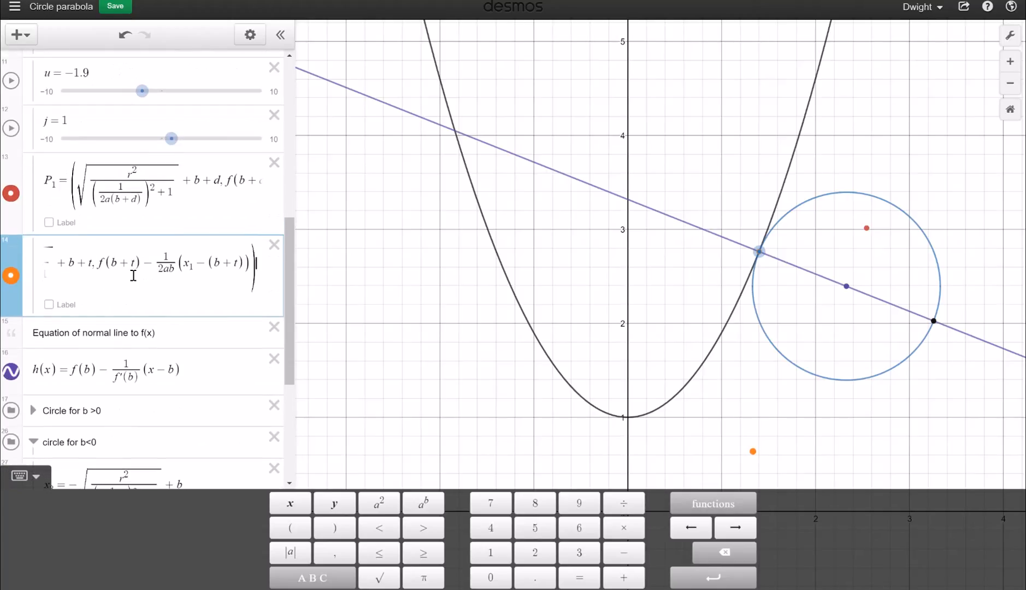
{"action": "key", "text": "Left"}
{"action": "key", "text": "Left"}
{"action": "key", "text": "Left"}
{"action": "key", "text": "Left"}
{"action": "key", "text": "Left"}
{"action": "key", "text": "Left"}
{"action": "key", "text": "Left"}
{"action": "key", "text": "Left"}
{"action": "key", "text": "Left"}
{"action": "key", "text": "Left"}
{"action": "key", "text": "Left"}
{"action": "key", "text": "Left"}
{"action": "key", "text": "Left"}
{"action": "key", "text": "Left"}
{"action": "key", "text": "Left"}
{"action": "key", "text": "Left"}
{"action": "key", "text": "Left"}
{"action": "key", "text": "Left"}
{"action": "key", "text": "Left"}
{"action": "key", "text": "Left"}
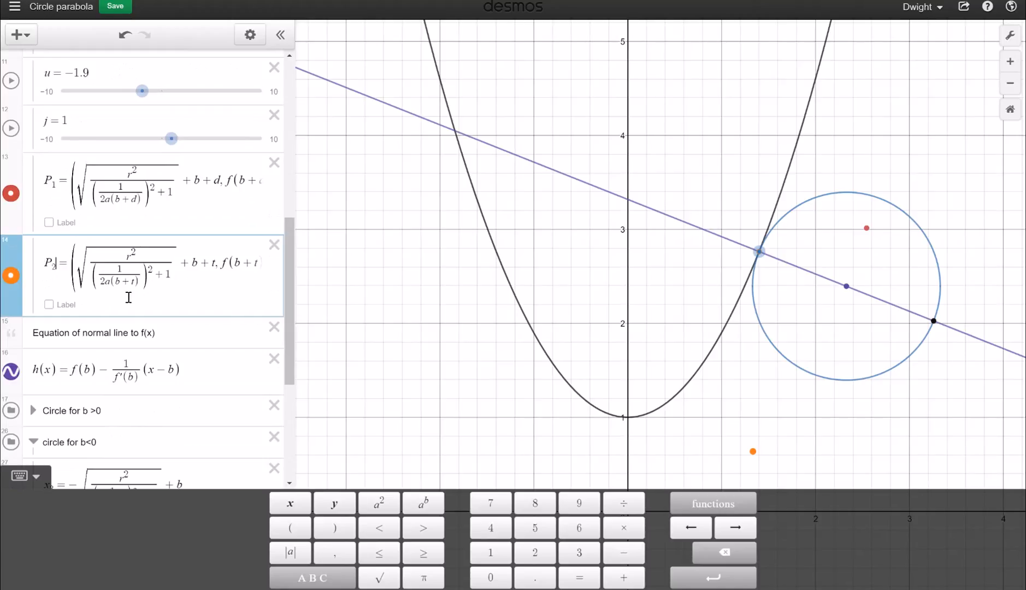
Create P_3 from the negated x3 formula, using f′(b+u) and appending +u as its x-coordinate
{"action": "key", "text": "Return"}
{"action": "type", "text": "P"}
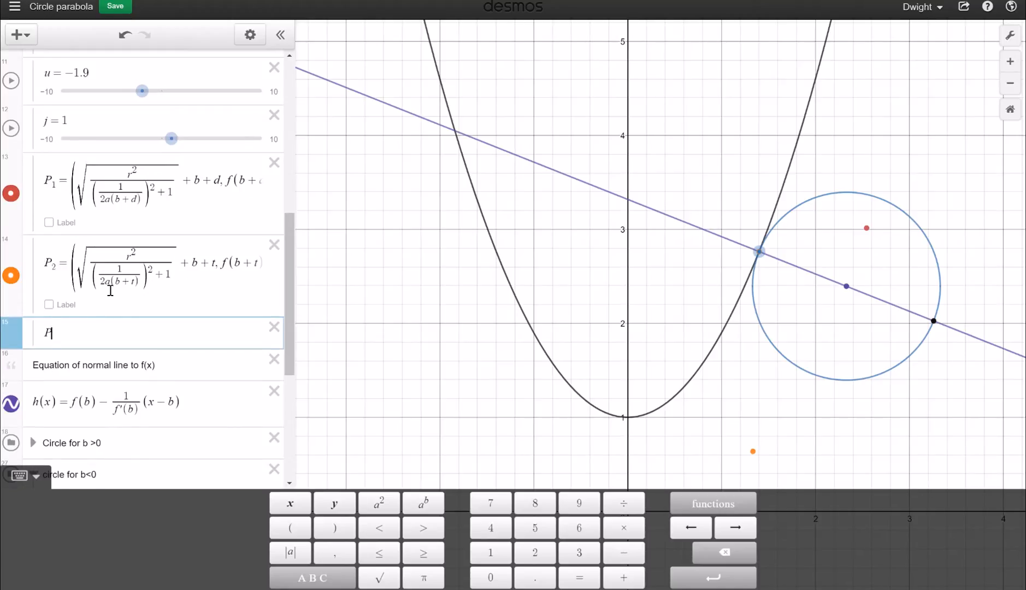
{"action": "type", "text": "_3"}
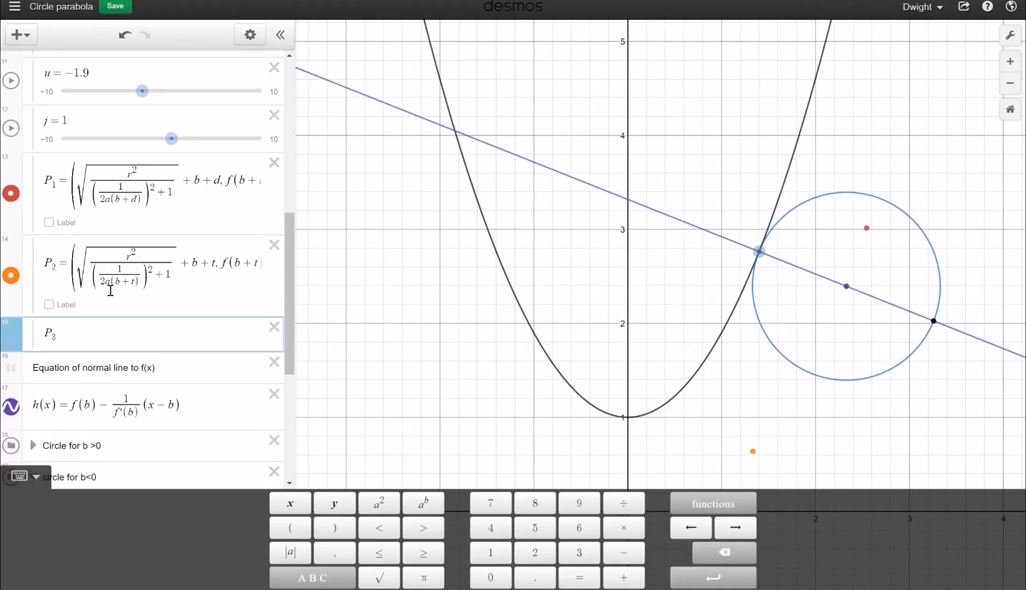
{"action": "type", "text": "="}
{"action": "type", "text": "sqrt(r^2/((1/f'(b))^2+1))+b"}
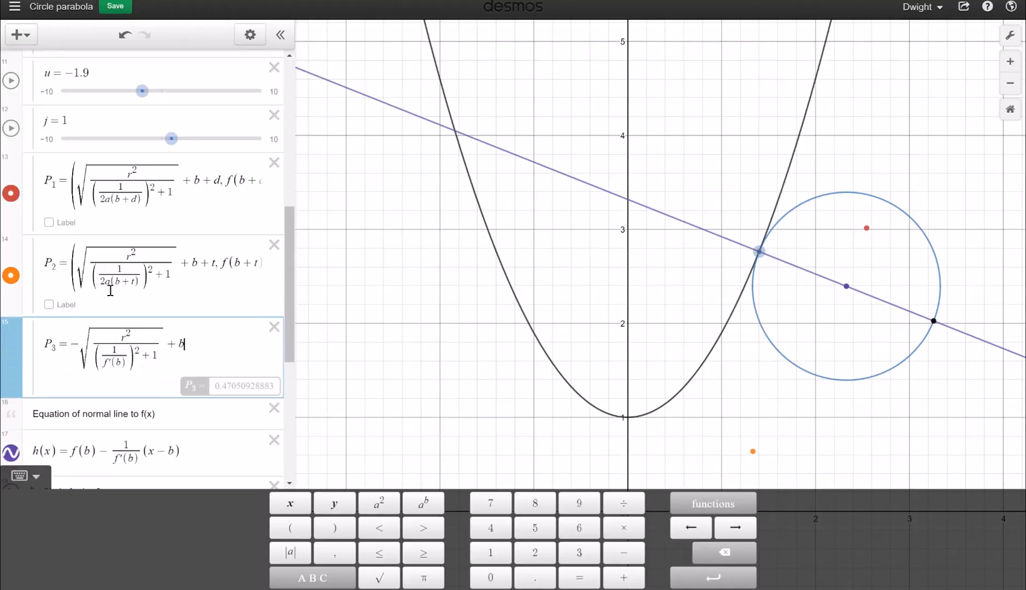
{"action": "left_click", "coordinate": [73, 346]}
{"action": "type", "text": "(-"}
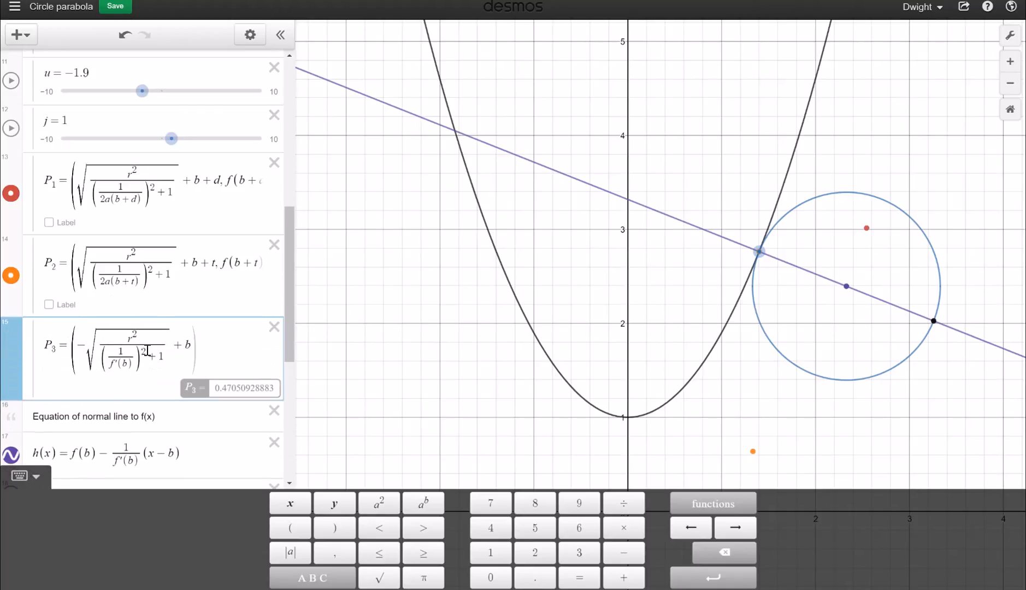
{"action": "left_click", "coordinate": [132, 363]}
{"action": "type", "text": "+u"}
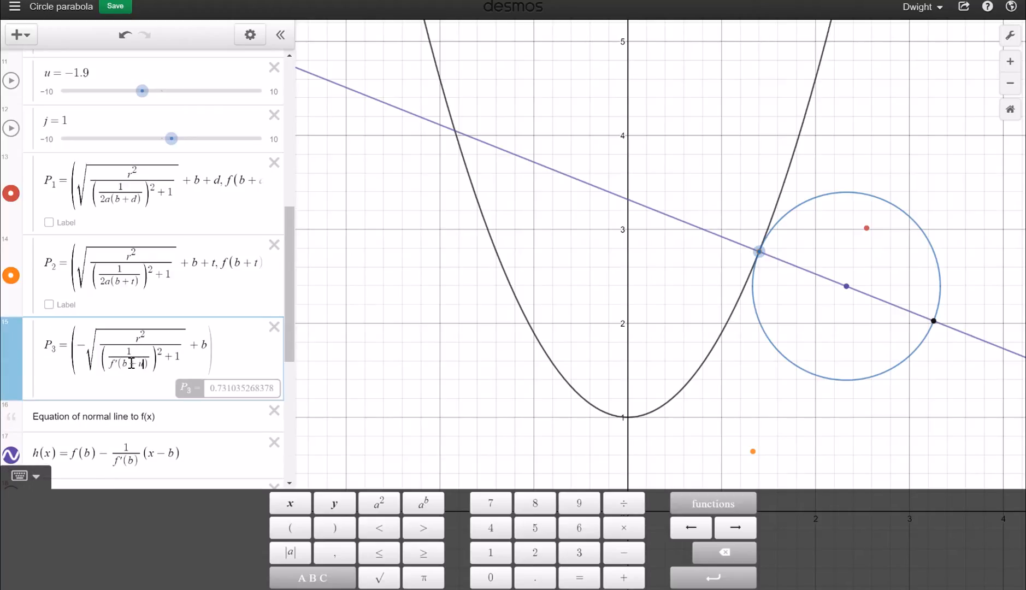
{"action": "left_click", "coordinate": [209, 347]}
{"action": "type", "text": "+ u"}
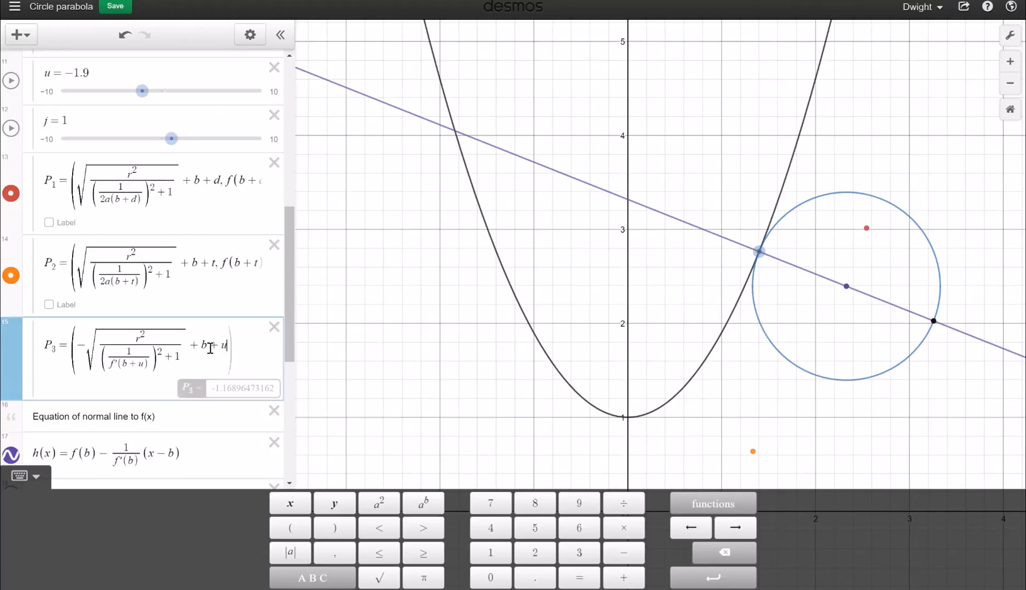
{"action": "type", "text": ","}
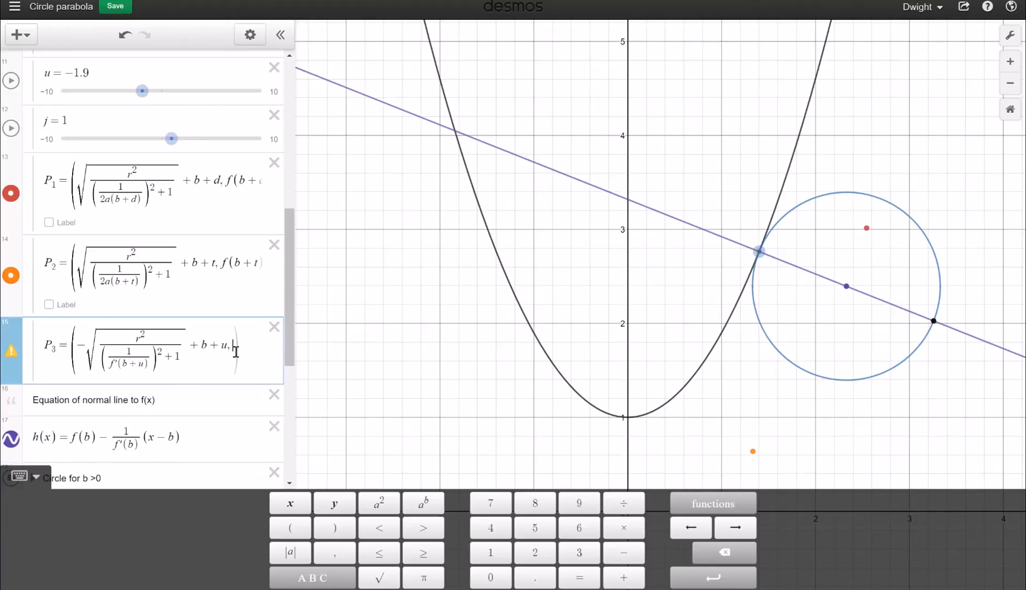
{"action": "scroll", "coordinate": [165, 348], "scroll_direction": "down", "scroll_amount": 5}
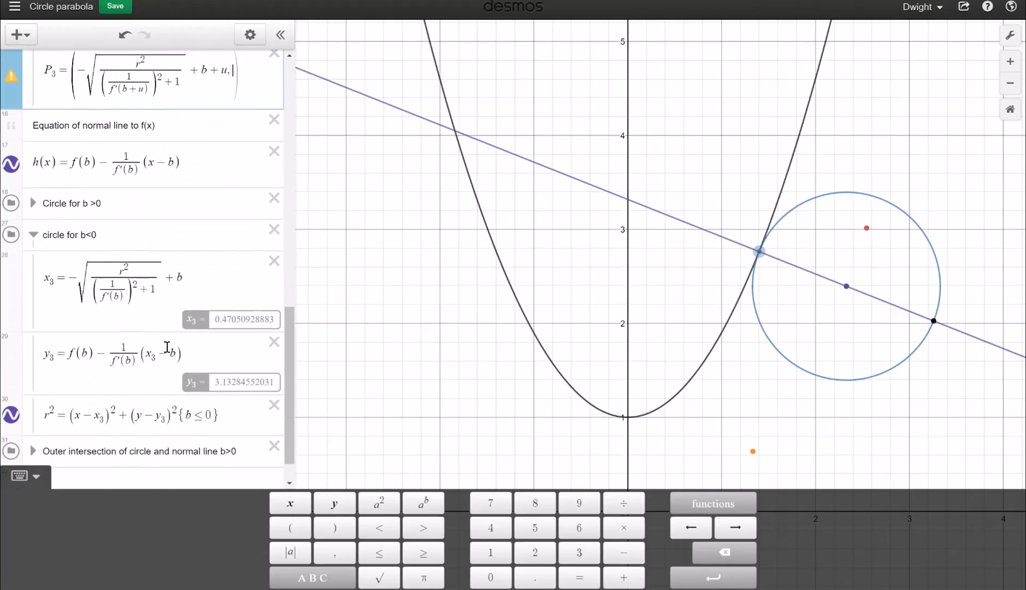
Copy y3's right-hand side and paste it after a comma as P3's y-coordinate
{"action": "left_click_drag", "start_coordinate": [69, 316], "coordinate": [188, 319]}
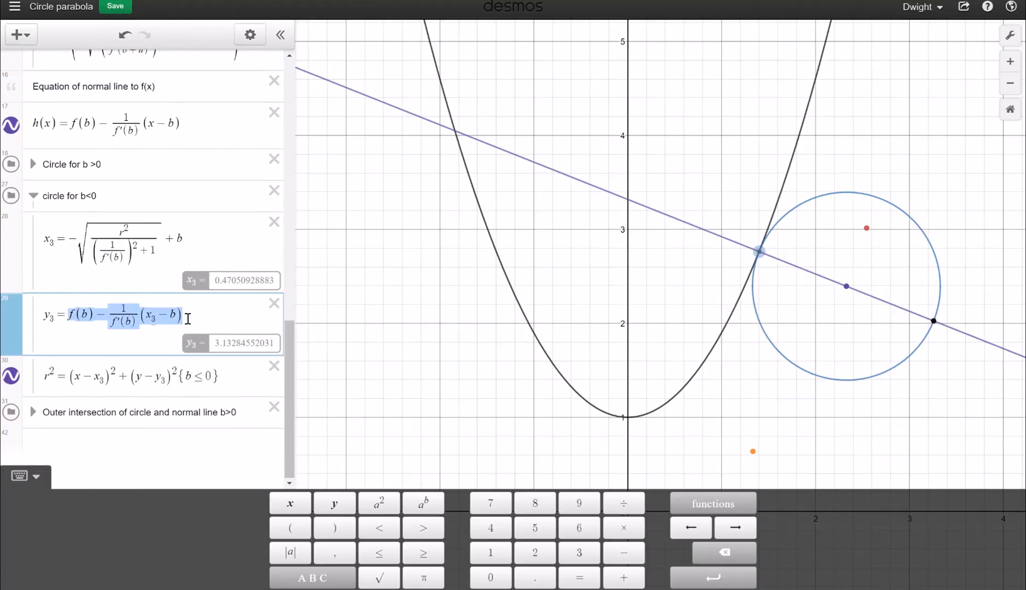
{"action": "scroll", "coordinate": [187, 318], "scroll_direction": "up", "scroll_amount": 3}
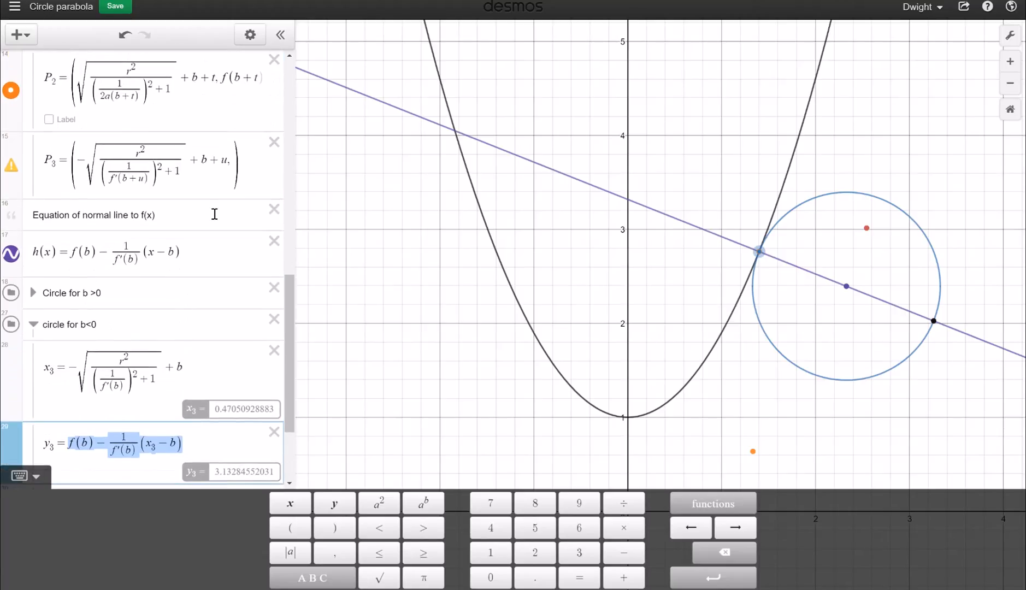
{"action": "key", "text": "ctrl+c"}
{"action": "left_click", "coordinate": [231, 162]}
{"action": "type", "text": ","}
{"action": "key", "text": "ctrl+v"}
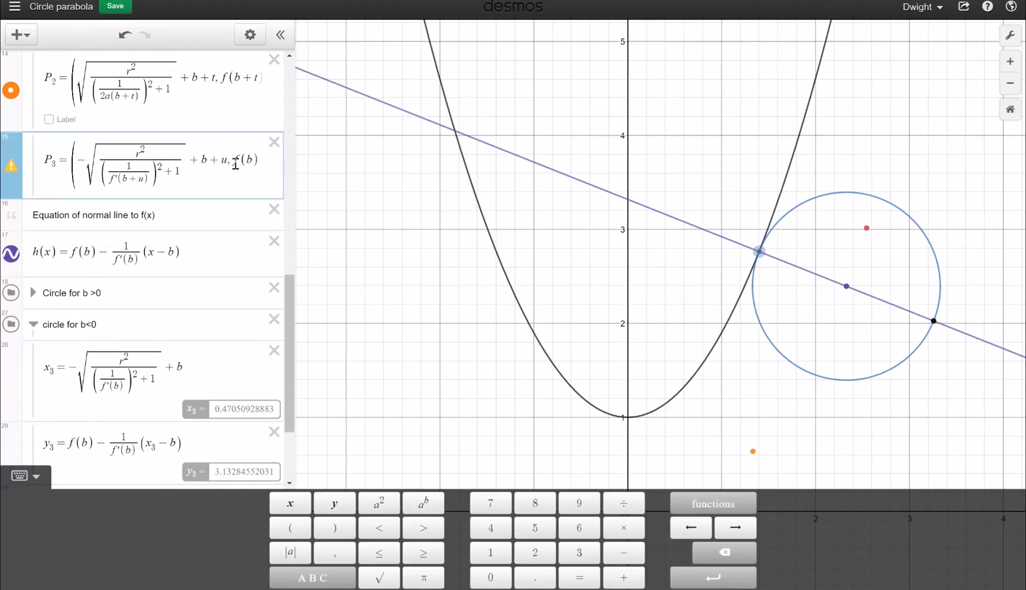
Change b to b+d in P3's pasted formula, making f′(b+d) and the (b+d) term
{"action": "double_click", "coordinate": [202, 169]}
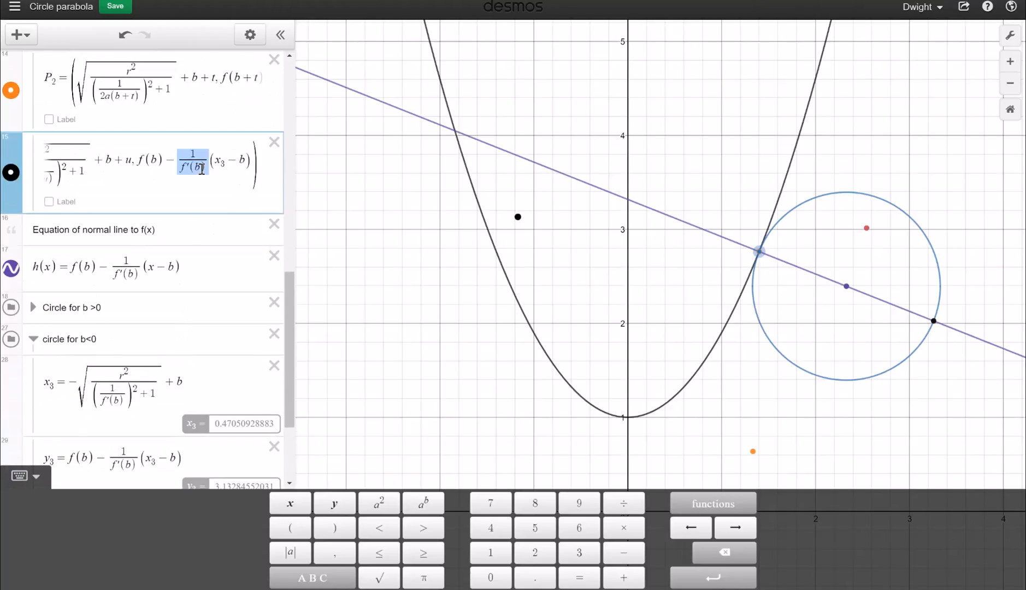
{"action": "scroll", "coordinate": [201, 170], "scroll_direction": "up", "scroll_amount": 1}
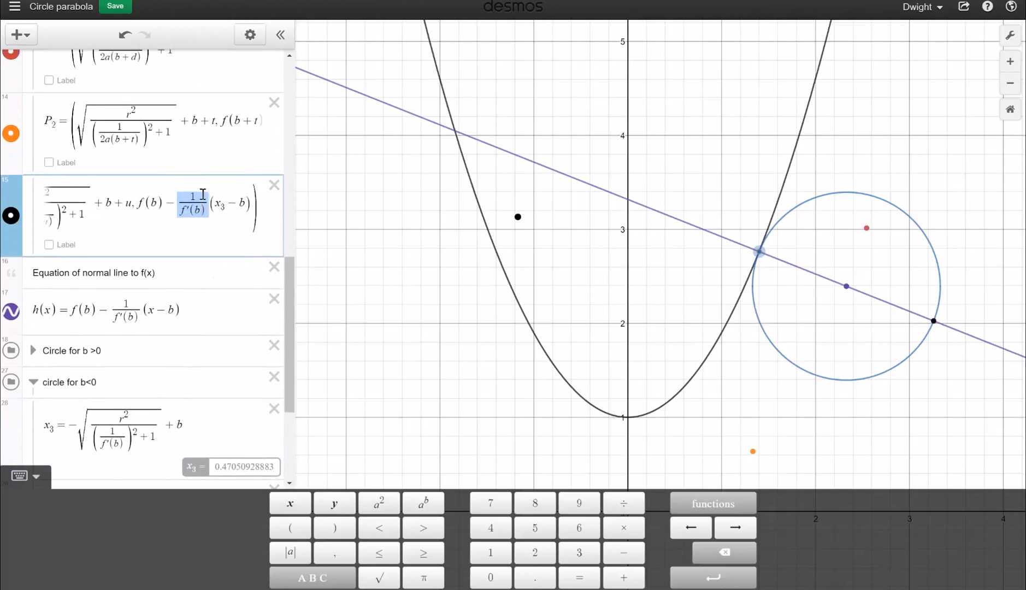
{"action": "left_click", "coordinate": [203, 208]}
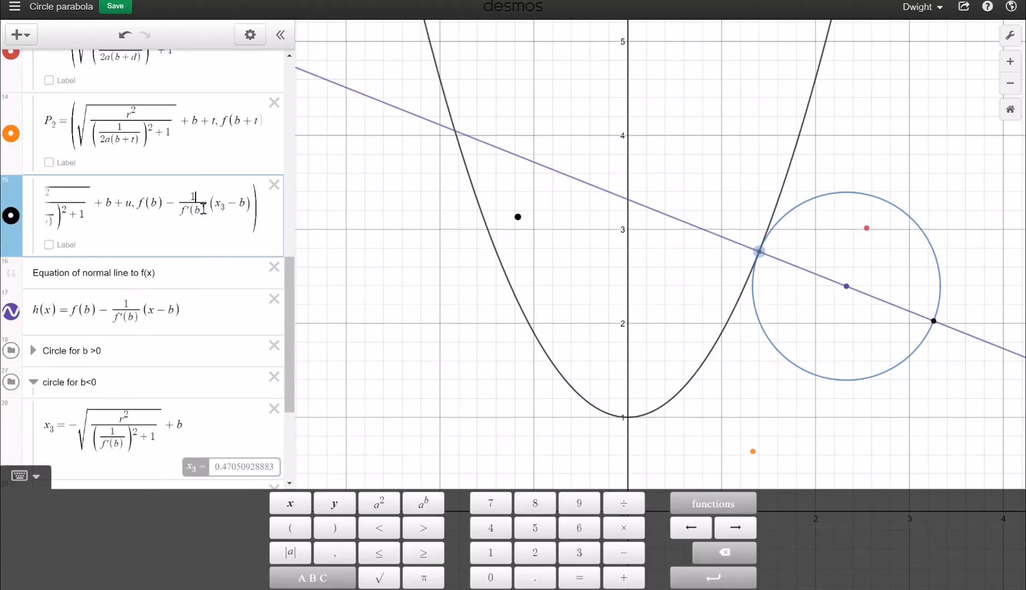
{"action": "type", "text": "+d"}
{"action": "key", "text": "Right"}
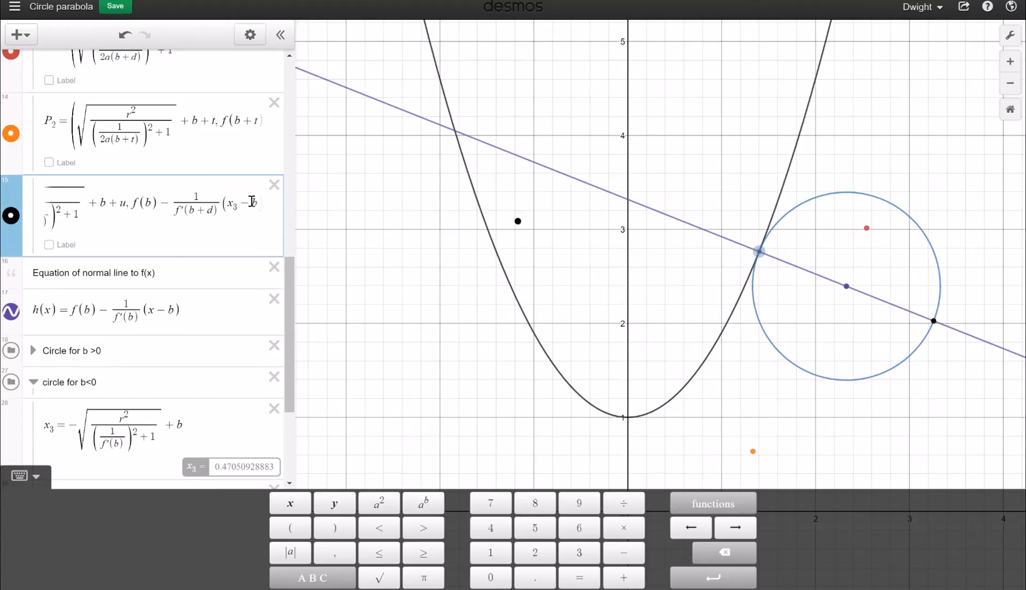
{"action": "type", "text": "(b"}
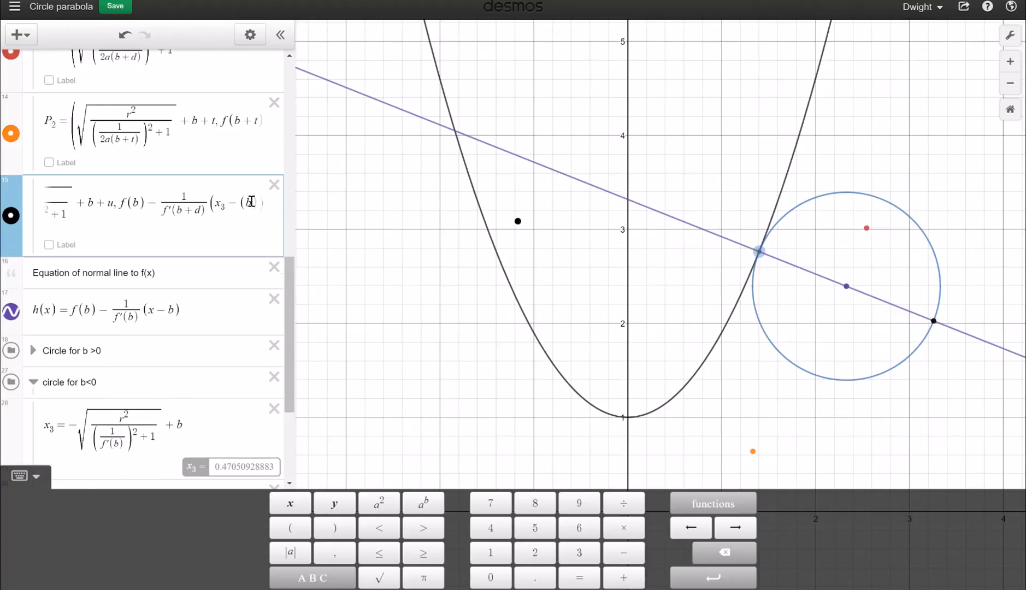
{"action": "type", "text": "+d"}
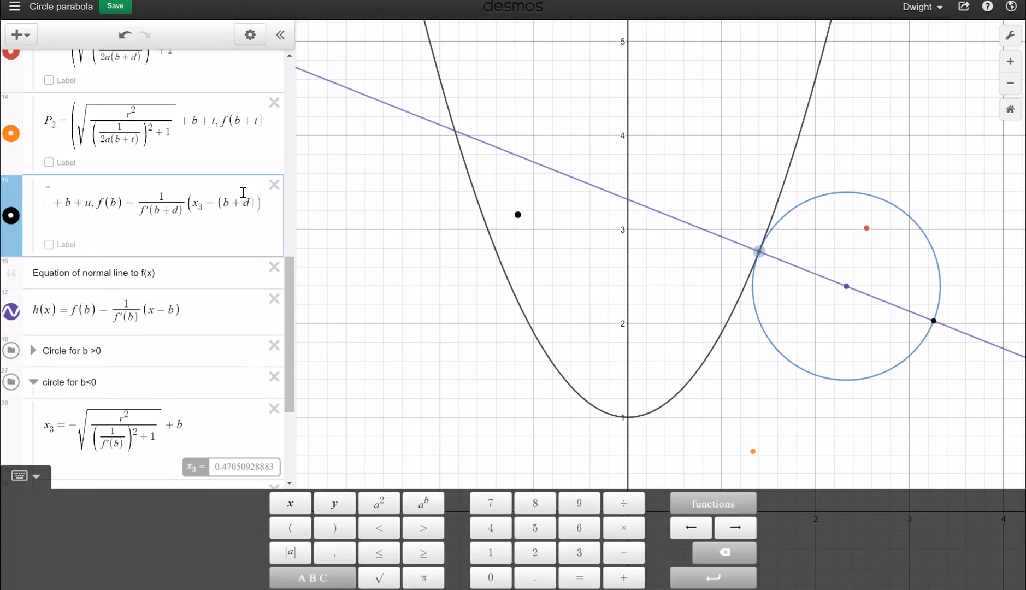
{"action": "type", "text": "))"}
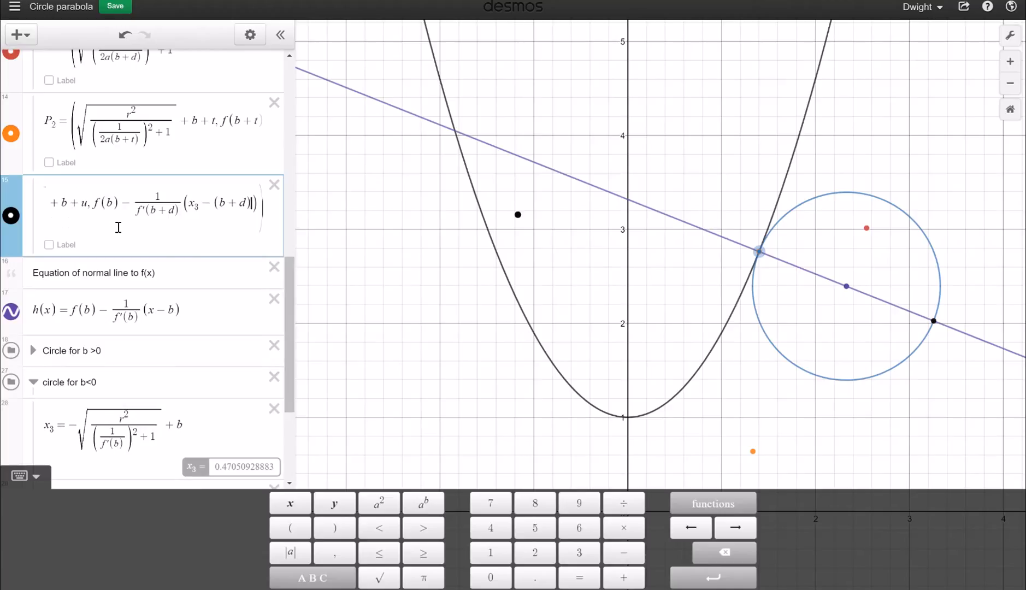
Set the u slider to −2, placing the black point near (−1.3, 3.1)
{"action": "left_click", "coordinate": [519, 216]}
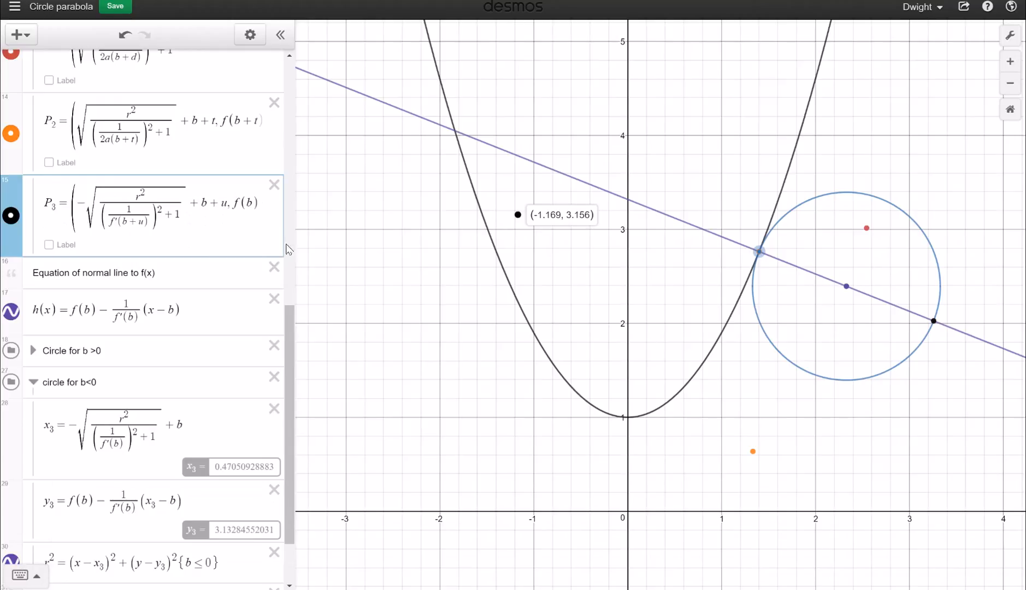
{"action": "left_click", "coordinate": [208, 227]}
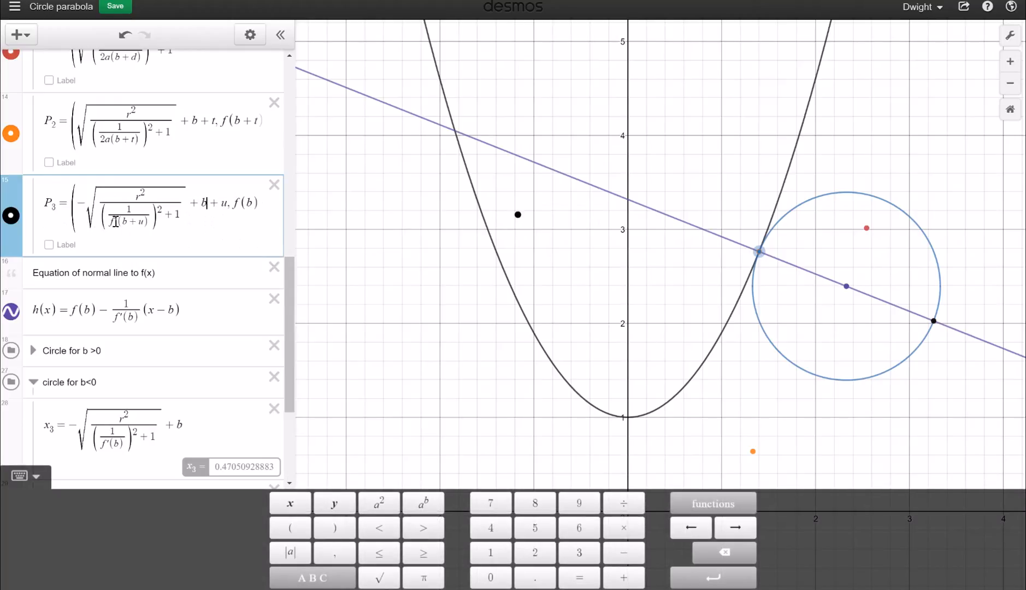
{"action": "scroll", "coordinate": [126, 211], "scroll_direction": "up", "scroll_amount": 2}
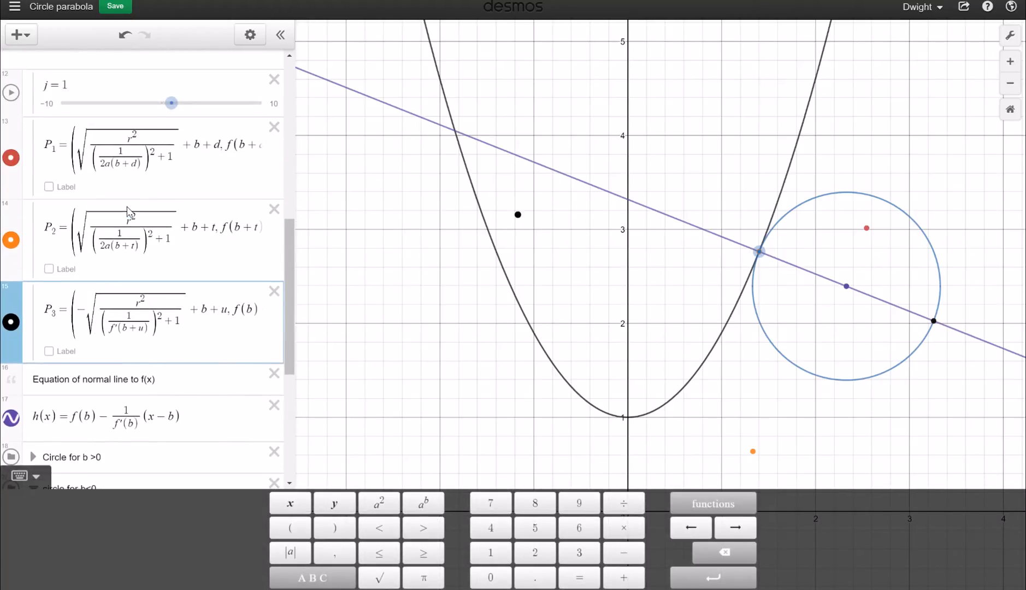
{"action": "scroll", "coordinate": [127, 212], "scroll_direction": "up", "scroll_amount": 1}
{"action": "mouse_move", "coordinate": [142, 125]}
{"action": "left_mouse_down"}
{"action": "mouse_move", "coordinate": [156, 127]}
{"action": "mouse_move", "coordinate": [128, 128]}
{"action": "mouse_move", "coordinate": [141, 129]}
{"action": "left_mouse_up"}
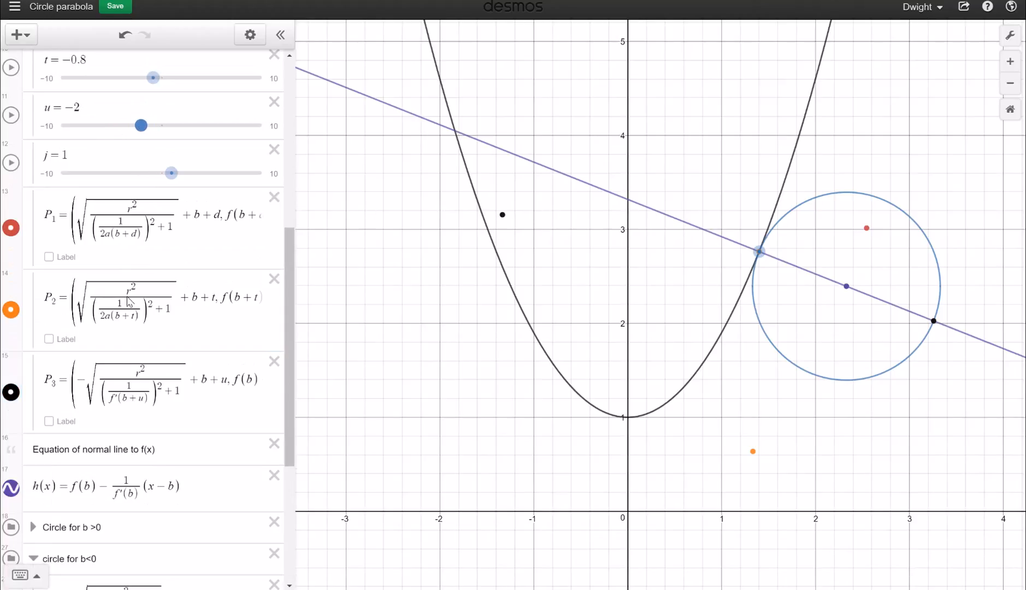
{"action": "scroll", "coordinate": [128, 301], "scroll_direction": "down", "scroll_amount": 3}
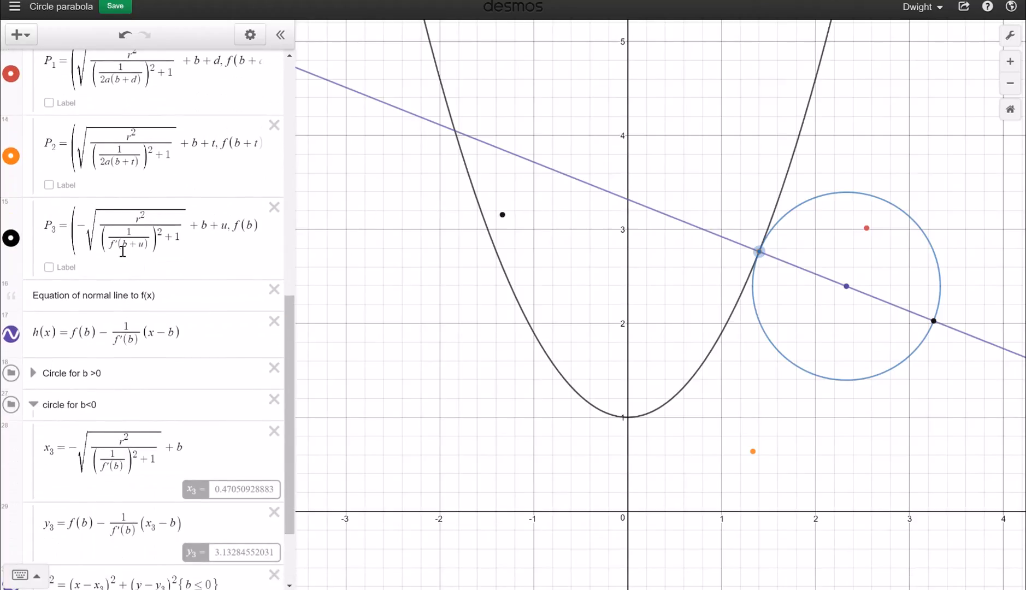
Change P3's f(b), f′(b+d) and (b+d) to f(b+u), f′(b+u) and (b+u)
{"action": "left_click", "coordinate": [108, 244]}
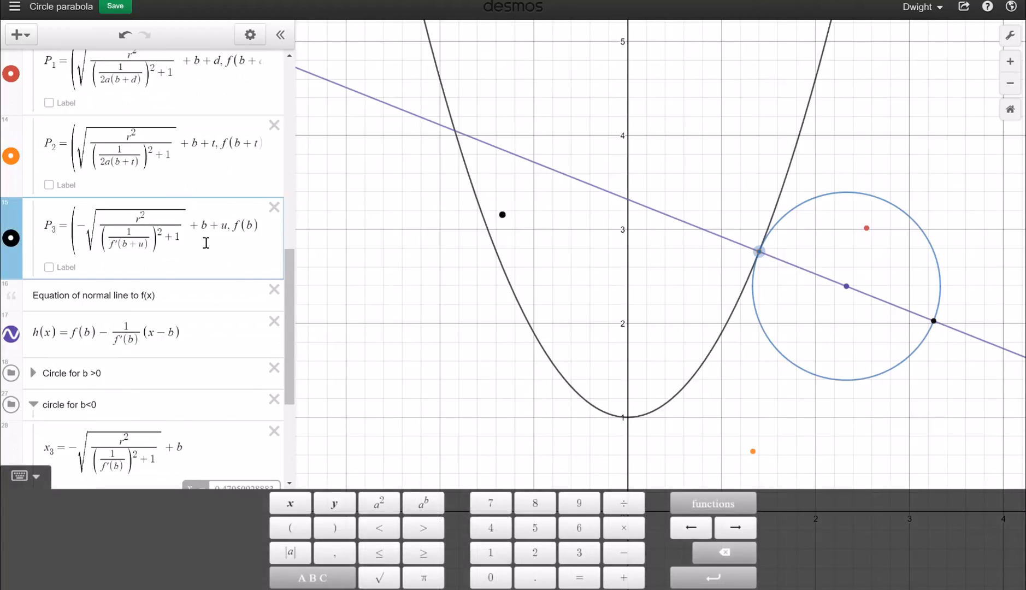
{"action": "key", "text": "Right"}
{"action": "key", "text": "Right"}
{"action": "key", "text": "Right"}
{"action": "key", "text": "Right"}
{"action": "key", "text": "Right"}
{"action": "key", "text": "Right"}
{"action": "key", "text": "Right"}
{"action": "key", "text": "Right"}
{"action": "key", "text": "Right"}
{"action": "key", "text": "Right"}
{"action": "key", "text": "Right"}
{"action": "key", "text": "Right"}
{"action": "key", "text": "Right"}
{"action": "key", "text": "Right"}
{"action": "key", "text": "Right"}
{"action": "key", "text": "Right"}
{"action": "key", "text": "Right"}
{"action": "key", "text": "Right"}
{"action": "key", "text": "Right"}
{"action": "key", "text": "Right"}
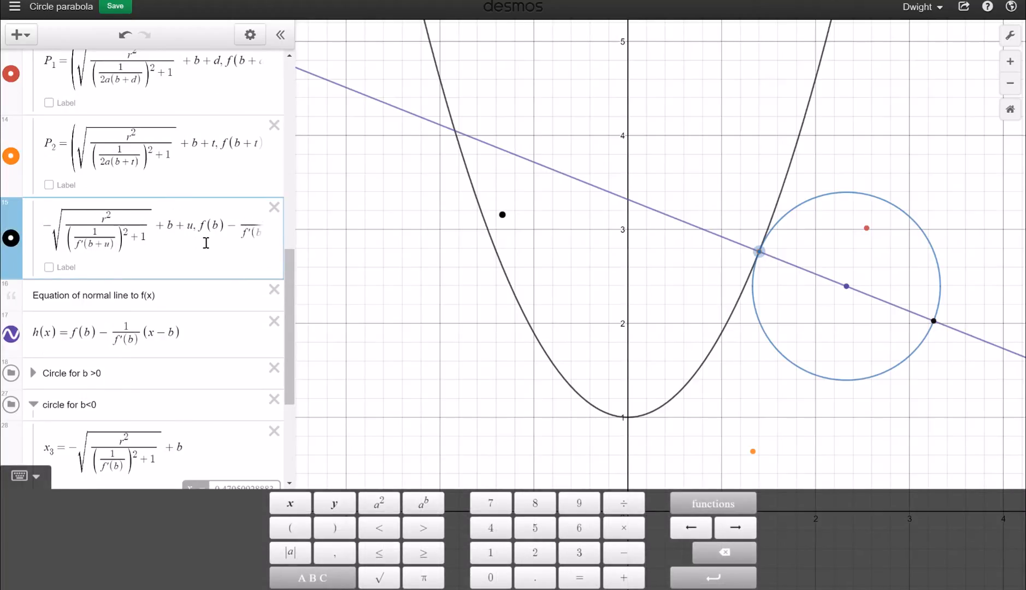
{"action": "left_click", "coordinate": [107, 224]}
{"action": "type", "text": "+u"}
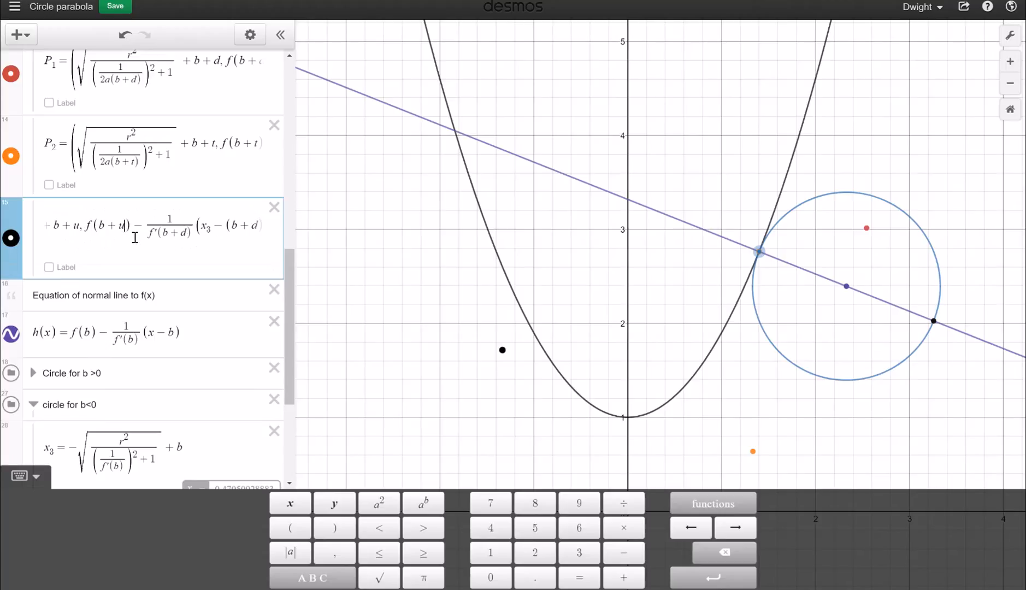
{"action": "key", "text": "Right"}
{"action": "key", "text": "Right"}
{"action": "key", "text": "Right"}
{"action": "key", "text": "Right"}
{"action": "left_click", "coordinate": [188, 236]}
{"action": "key", "text": "BackSpace"}
{"action": "type", "text": "u"}
{"action": "left_click", "coordinate": [254, 227]}
{"action": "key", "text": "BackSpace"}
{"action": "type", "text": "u"}
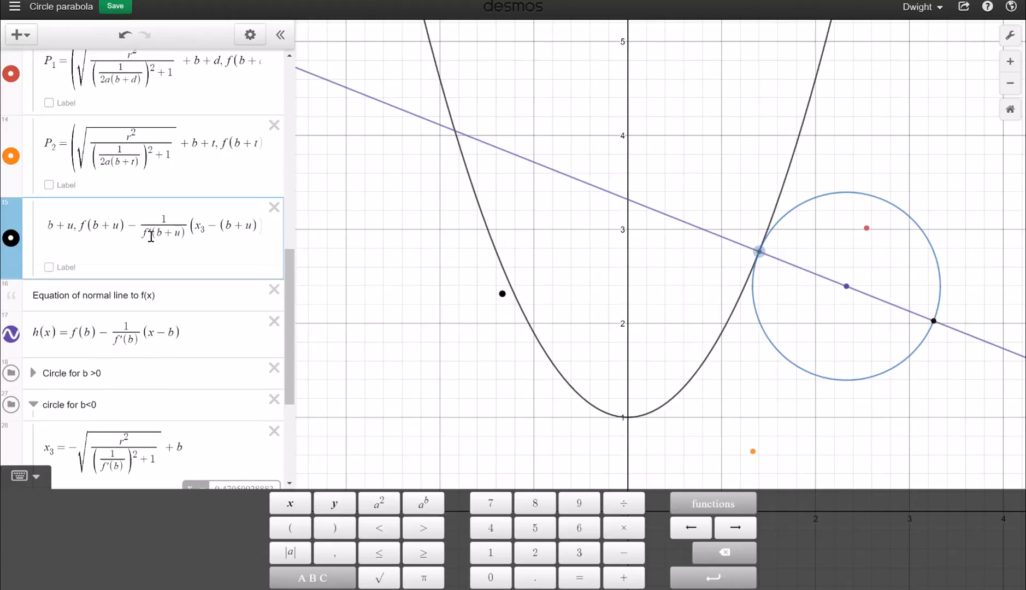
Add the −(b+u) offset after x₃ in P3's y-coordinate
{"action": "left_click", "coordinate": [68, 233]}
{"action": "key", "text": "Left"}
{"action": "key", "text": "Left"}
{"action": "key", "text": "Left"}
{"action": "key", "text": "Left"}
{"action": "key", "text": "Left"}
{"action": "key", "text": "Left"}
{"action": "key", "text": "Left"}
{"action": "key", "text": "Left"}
{"action": "key", "text": "Left"}
{"action": "key", "text": "Left"}
{"action": "key", "text": "Left"}
{"action": "key", "text": "Left"}
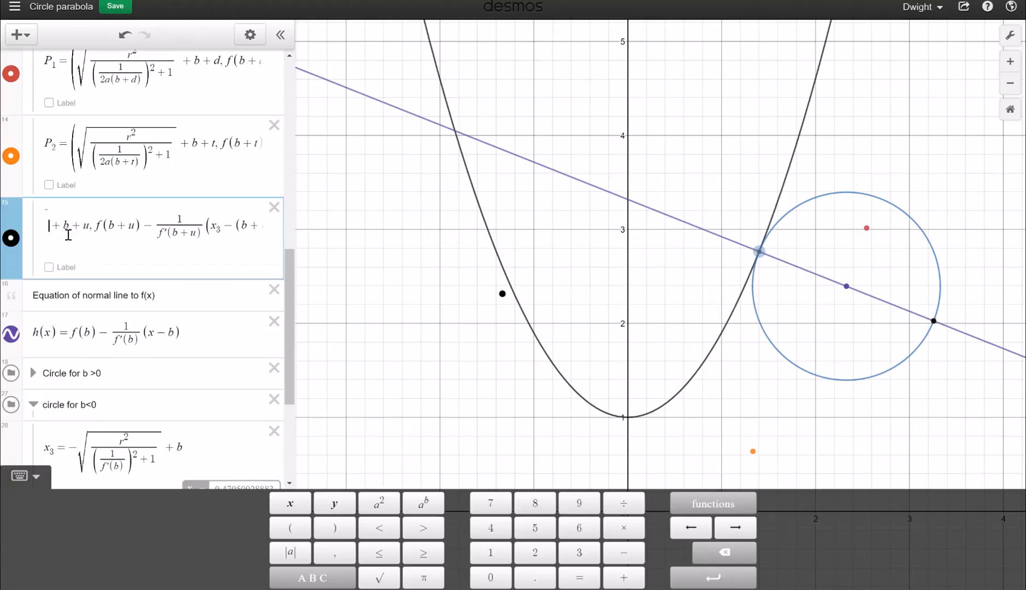
{"action": "key", "text": "Left"}
{"action": "key", "text": "Left"}
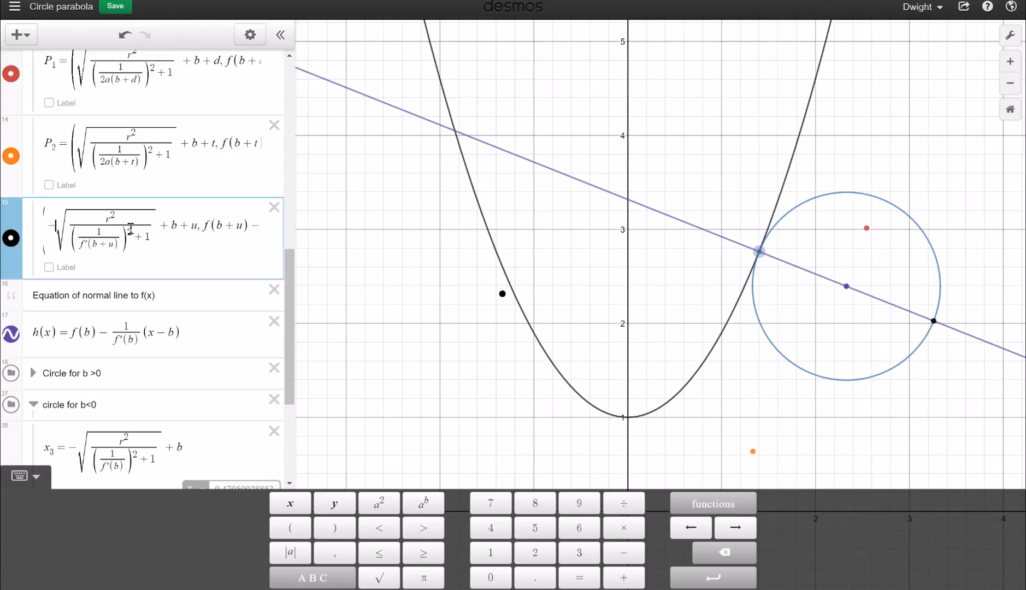
{"action": "scroll", "coordinate": [130, 229], "scroll_direction": "up", "scroll_amount": 2}
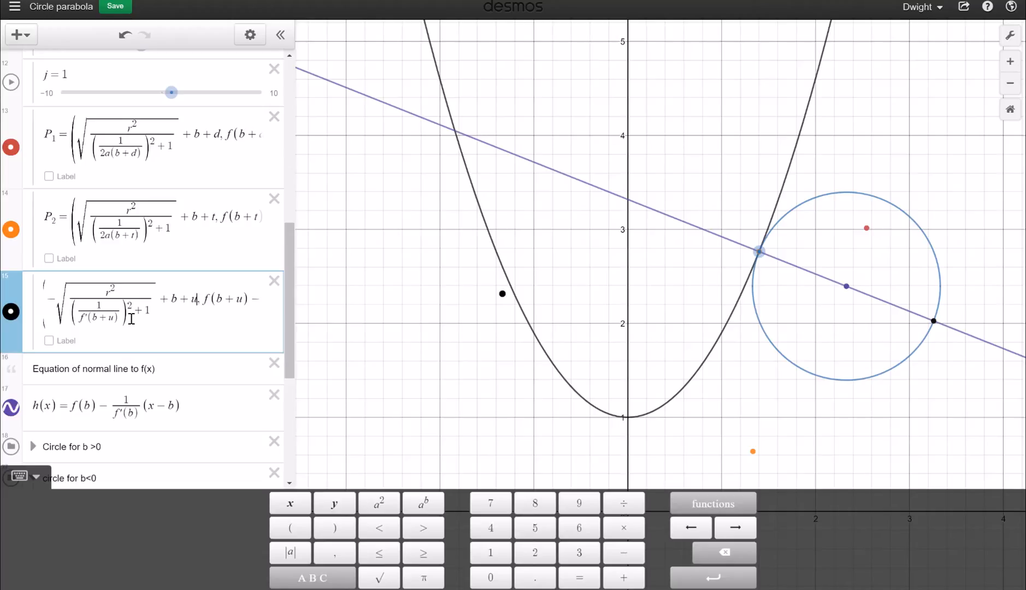
{"action": "key", "text": "Right"}
{"action": "key", "text": "Right"}
{"action": "key", "text": "Right"}
{"action": "key", "text": "Right"}
{"action": "key", "text": "Right"}
{"action": "key", "text": "Right"}
{"action": "key", "text": "Right"}
{"action": "key", "text": "Right"}
{"action": "key", "text": "Right"}
{"action": "key", "text": "Right"}
{"action": "key", "text": "Right"}
{"action": "key", "text": "Right"}
{"action": "key", "text": "Right"}
{"action": "key", "text": "Right"}
{"action": "key", "text": "Right"}
{"action": "key", "text": "Right"}
{"action": "key", "text": "Right"}
{"action": "key", "text": "Right"}
{"action": "key", "text": "Right"}
{"action": "key", "text": "Right"}
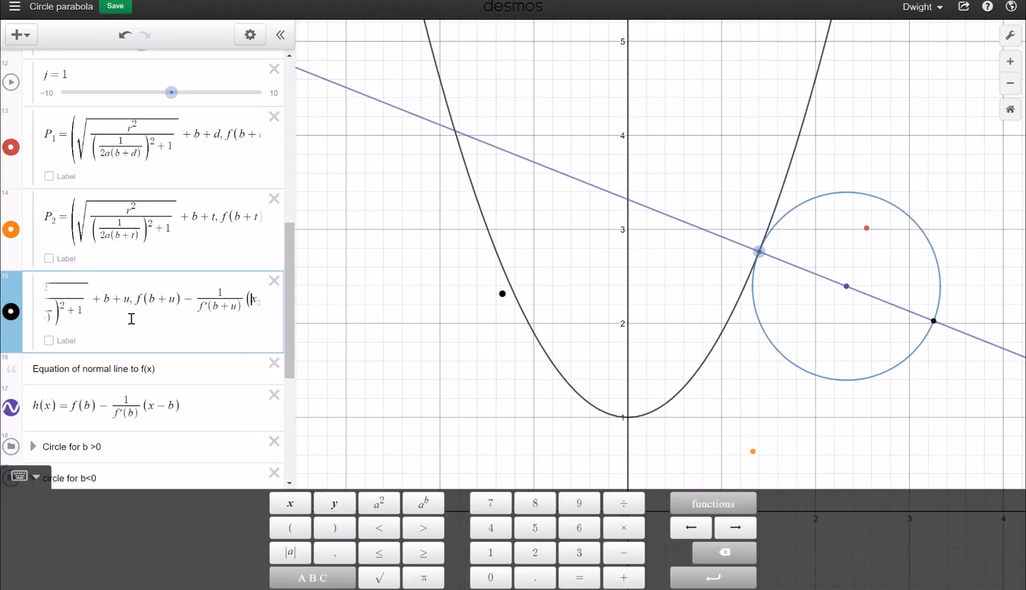
{"action": "key", "text": "Right"}
{"action": "key", "text": "Right"}
{"action": "key", "text": "Right"}
{"action": "type", "text": "-(b+u)"}
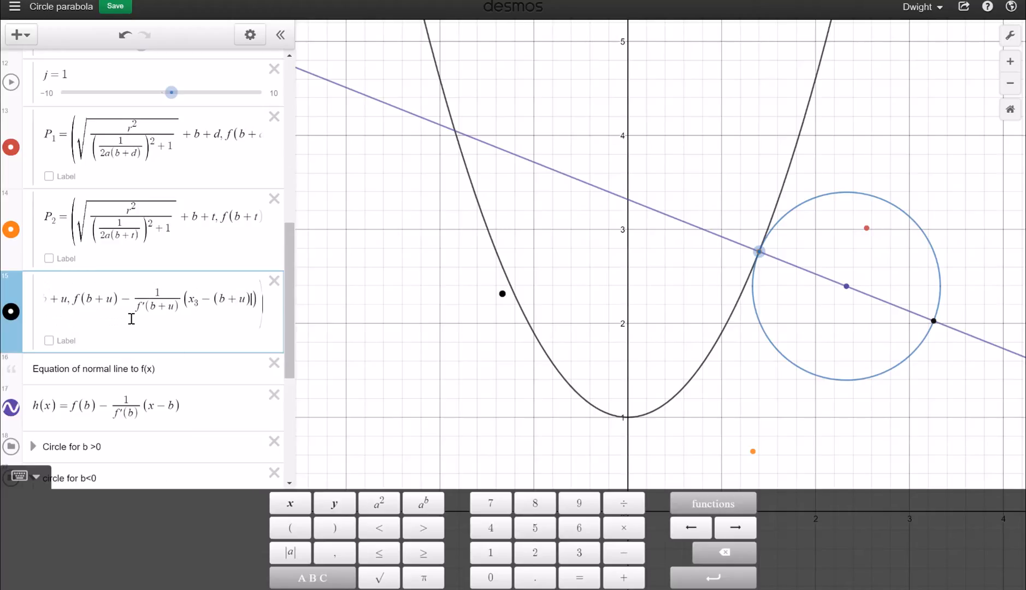
{"action": "type", "text": ")"}
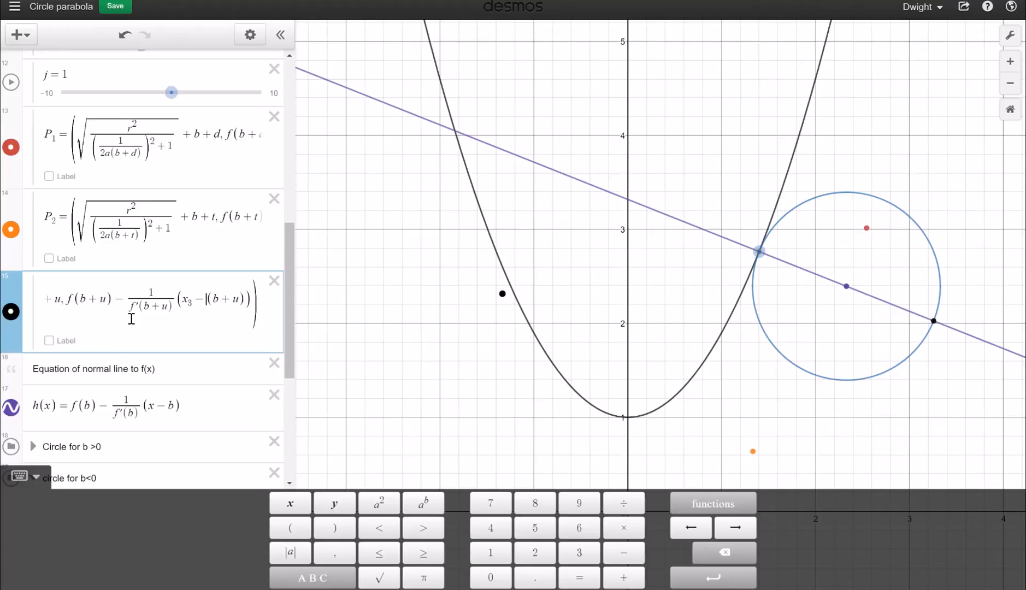
{"action": "left_click", "coordinate": [131, 319]}
{"action": "key", "text": "Left"}
{"action": "key", "text": "Left"}
{"action": "key", "text": "Left"}
{"action": "key", "text": "Left"}
{"action": "key", "text": "Left"}
{"action": "key", "text": "Left"}
{"action": "key", "text": "Left"}
{"action": "key", "text": "Left"}
{"action": "key", "text": "Left"}
{"action": "key", "text": "Left"}
{"action": "key", "text": "Left"}
{"action": "key", "text": "Left"}
{"action": "key", "text": "Left"}
{"action": "key", "text": "Left"}
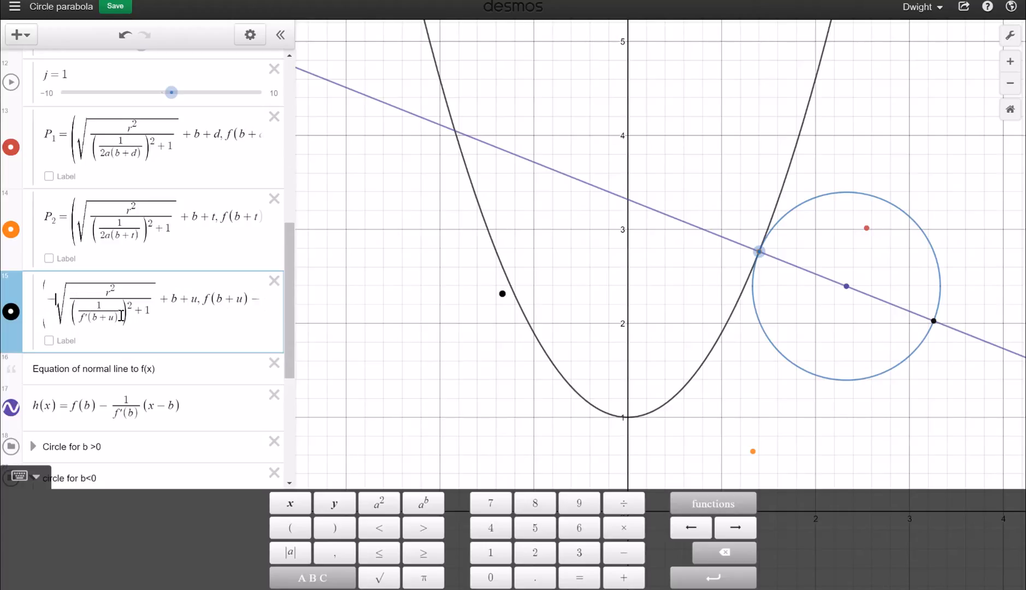
Make the denominator under P3's square root 2a(b+u) instead of f′(b+u)
{"action": "left_click", "coordinate": [121, 319]}
{"action": "scroll", "coordinate": [121, 319], "scroll_direction": "down", "scroll_amount": 1}
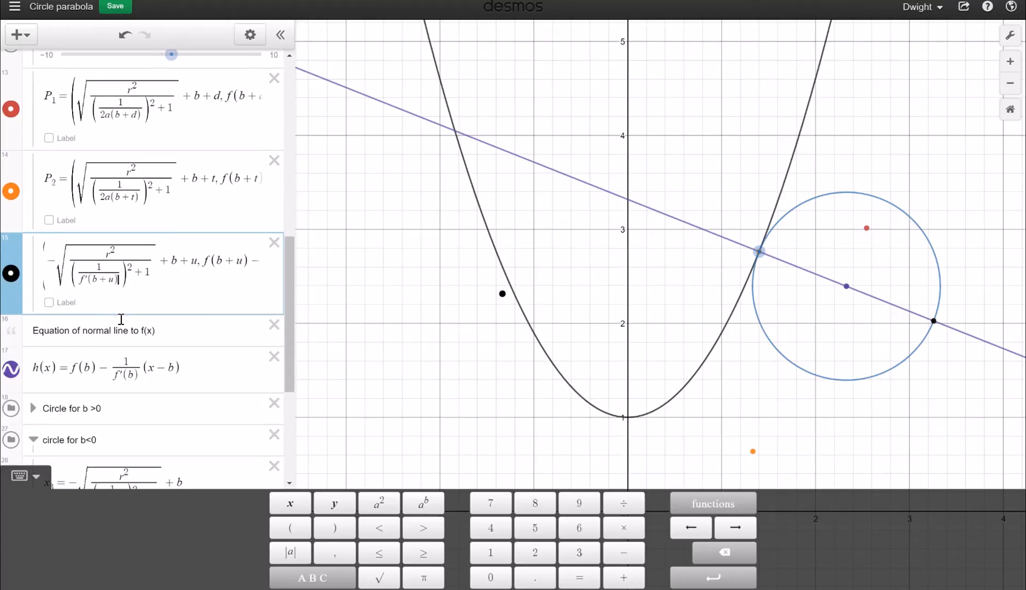
{"action": "key", "text": "BackSpace"}
{"action": "key", "text": "BackSpace"}
{"action": "key", "text": "BackSpace"}
{"action": "key", "text": "BackSpace"}
{"action": "key", "text": "BackSpace"}
{"action": "key", "text": "BackSpace"}
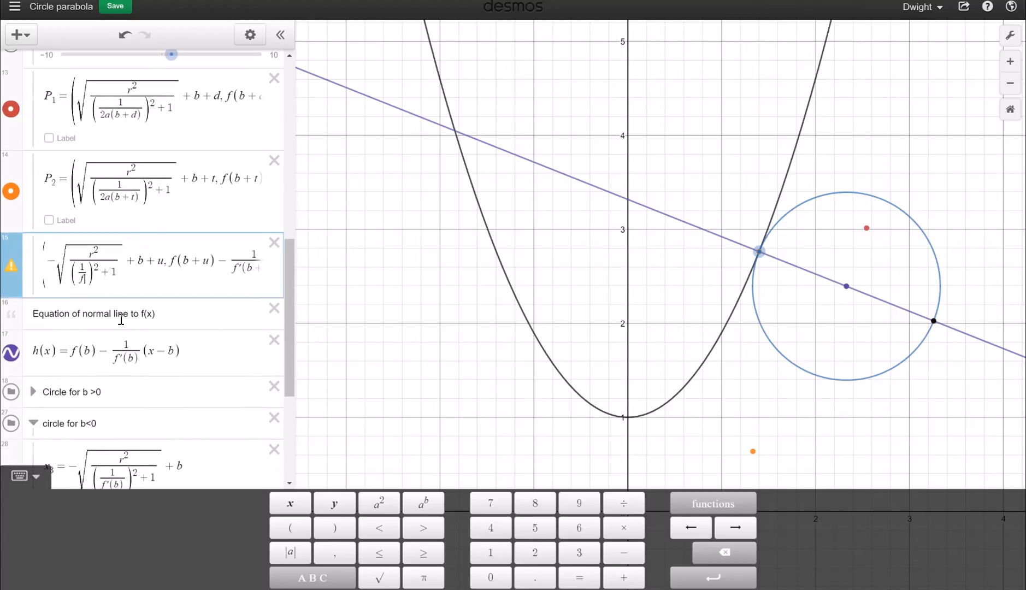
{"action": "type", "text": "2a"}
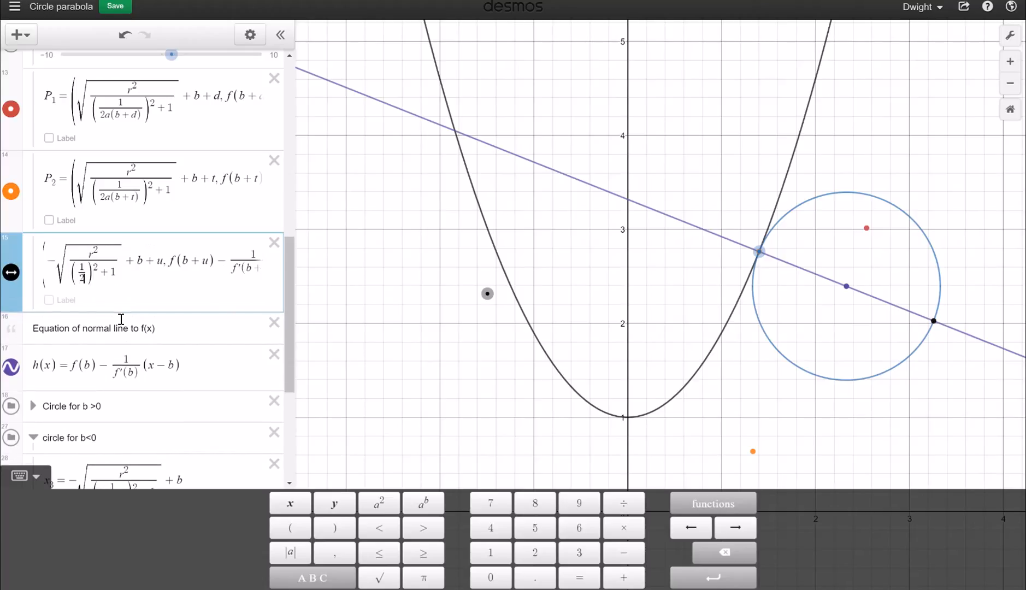
{"action": "type", "text": "(b+u"}
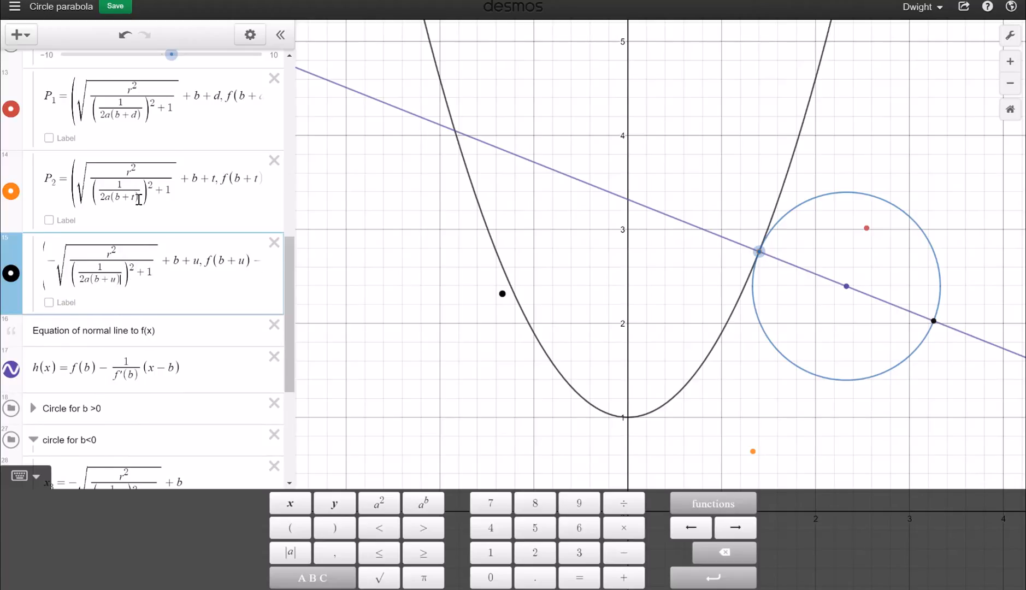
{"action": "scroll", "coordinate": [138, 201], "scroll_direction": "up", "scroll_amount": 2}
{"action": "scroll", "coordinate": [141, 201], "scroll_direction": "down", "scroll_amount": 1}
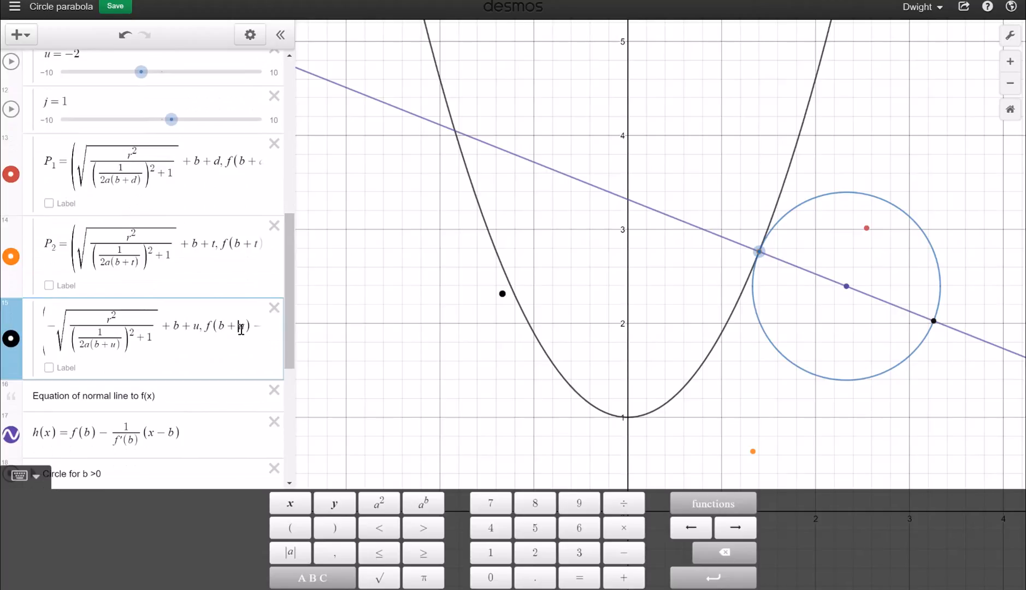
{"action": "key", "text": "Right"}
{"action": "key", "text": "Right"}
{"action": "key", "text": "Right"}
{"action": "key", "text": "Right"}
{"action": "key", "text": "Right"}
{"action": "key", "text": "Right"}
{"action": "key", "text": "Right"}
{"action": "key", "text": "Right"}
{"action": "key", "text": "Right"}
{"action": "key", "text": "Right"}
{"action": "key", "text": "Right"}
{"action": "key", "text": "Right"}
{"action": "key", "text": "Right"}
{"action": "key", "text": "Right"}
{"action": "key", "text": "Right"}
{"action": "key", "text": "Right"}
{"action": "key", "text": "Right"}
{"action": "key", "text": "Right"}
{"action": "key", "text": "Right"}
{"action": "key", "text": "Right"}
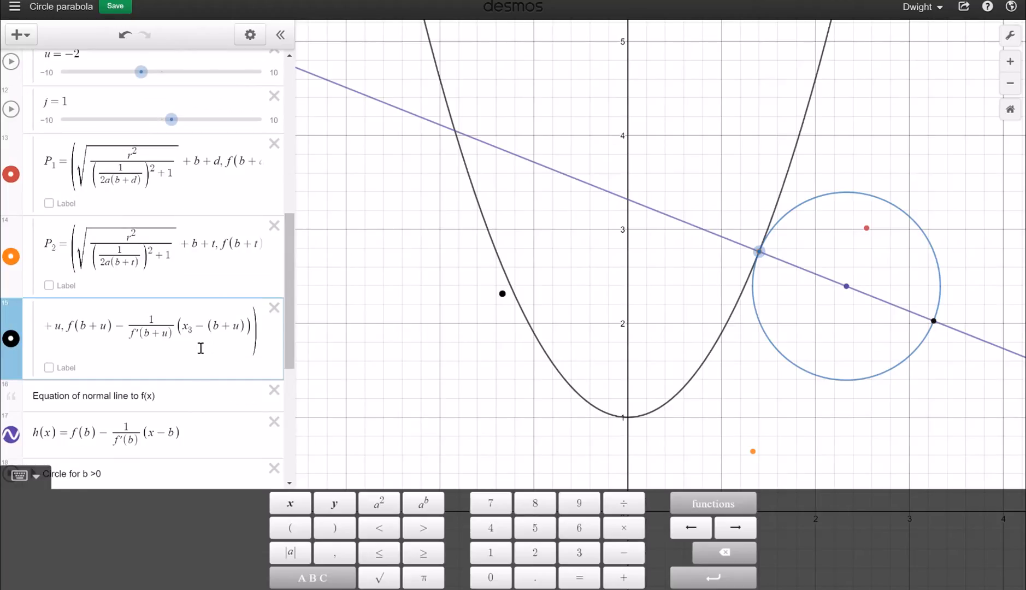
{"action": "scroll", "coordinate": [193, 341], "scroll_direction": "down", "scroll_amount": 6}
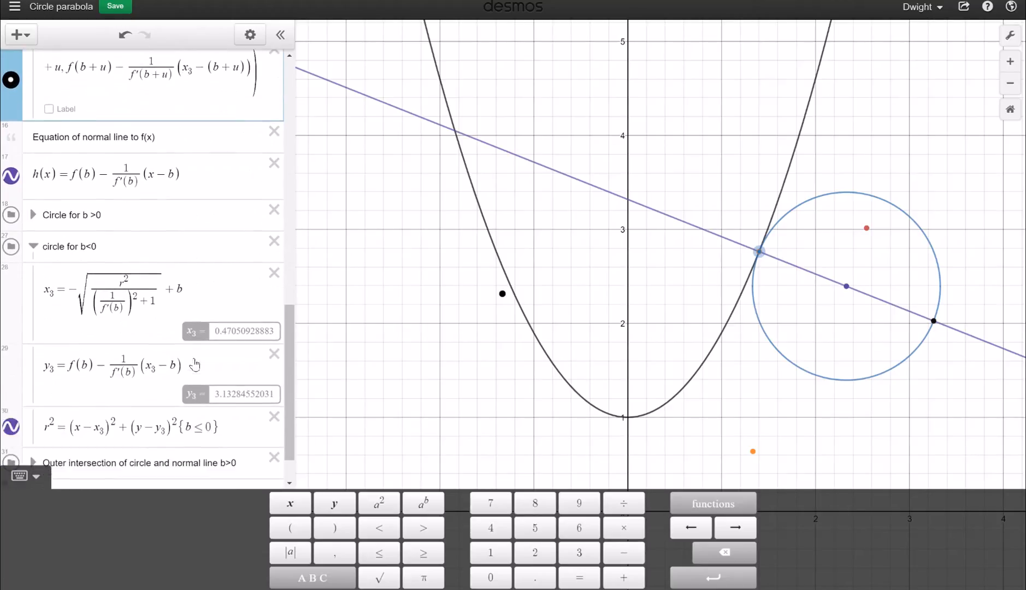
{"action": "scroll", "coordinate": [195, 363], "scroll_direction": "up", "scroll_amount": 3}
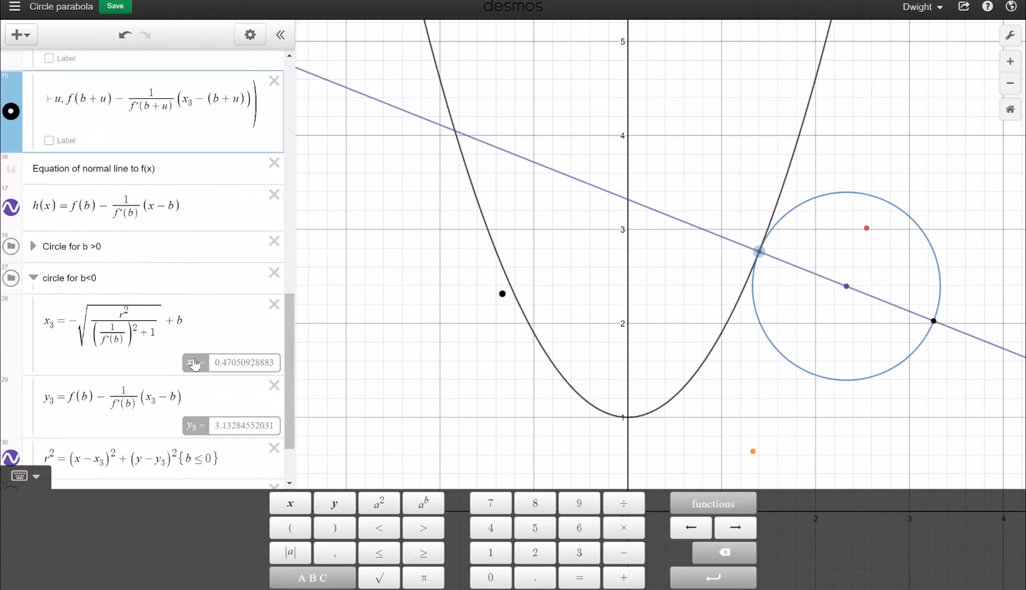
{"action": "scroll", "coordinate": [194, 364], "scroll_direction": "up", "scroll_amount": 7}
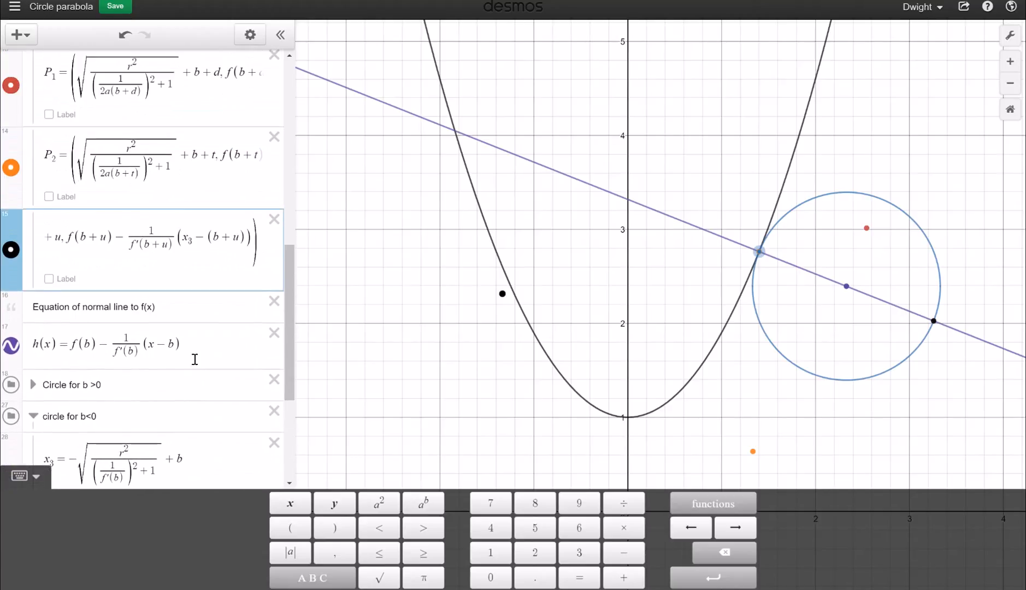
{"action": "scroll", "coordinate": [195, 359], "scroll_direction": "up", "scroll_amount": 4}
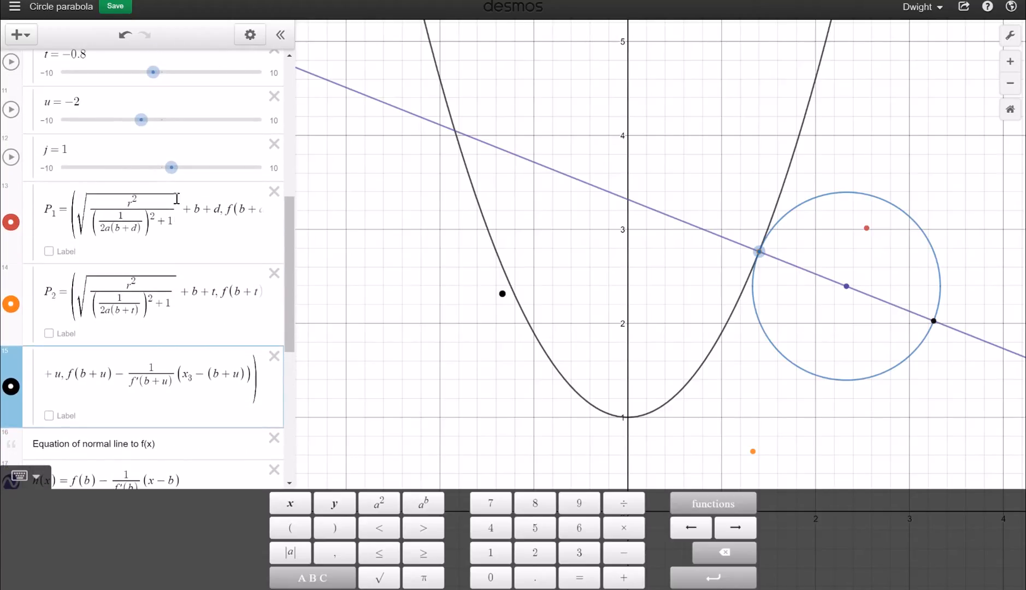
Review P1's formula through to its end, then move to P3's formula
{"action": "left_click", "coordinate": [226, 213]}
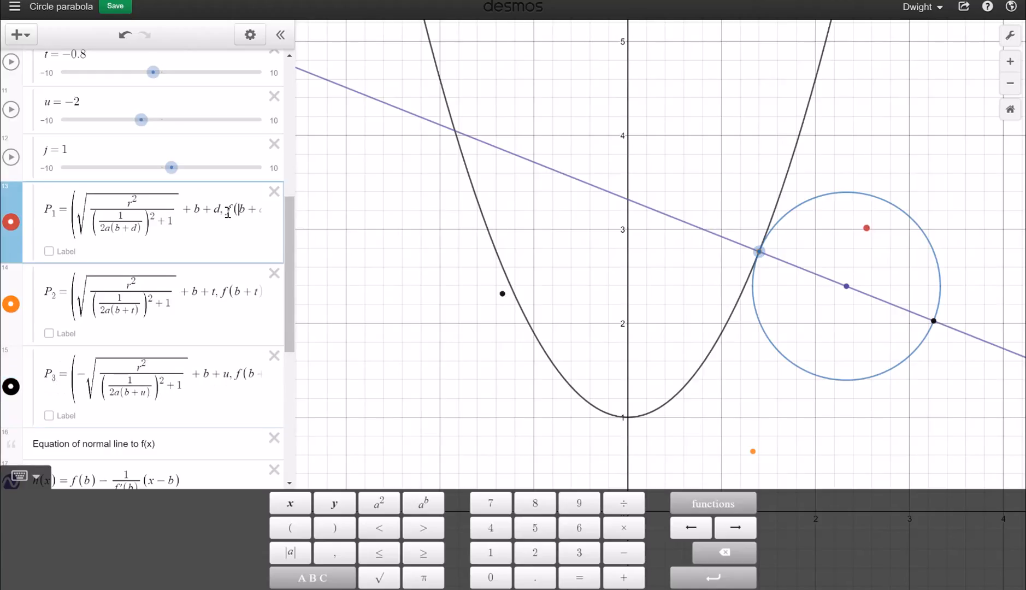
{"action": "key", "text": "Right"}
{"action": "key", "text": "Right"}
{"action": "key", "text": "Right"}
{"action": "key", "text": "Right"}
{"action": "key", "text": "Right"}
{"action": "key", "text": "Right"}
{"action": "key", "text": "Right"}
{"action": "key", "text": "Right"}
{"action": "key", "text": "Right"}
{"action": "key", "text": "Right"}
{"action": "key", "text": "Right"}
{"action": "key", "text": "Right"}
{"action": "key", "text": "Right"}
{"action": "key", "text": "Right"}
{"action": "key", "text": "Right"}
{"action": "key", "text": "Right"}
{"action": "key", "text": "Right"}
{"action": "key", "text": "Right"}
{"action": "key", "text": "Right"}
{"action": "key", "text": "Right"}
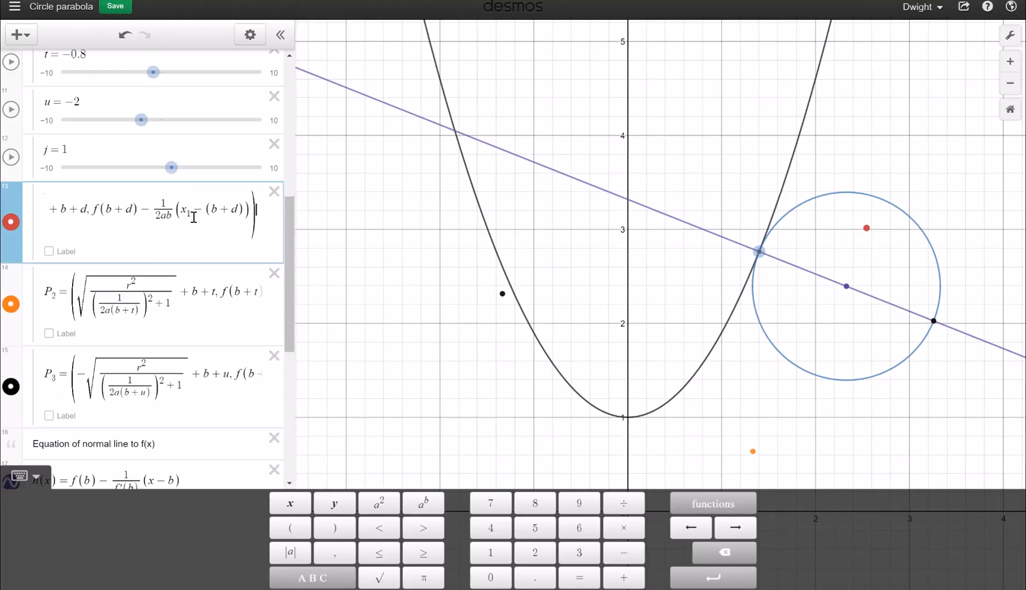
{"action": "left_click", "coordinate": [188, 383]}
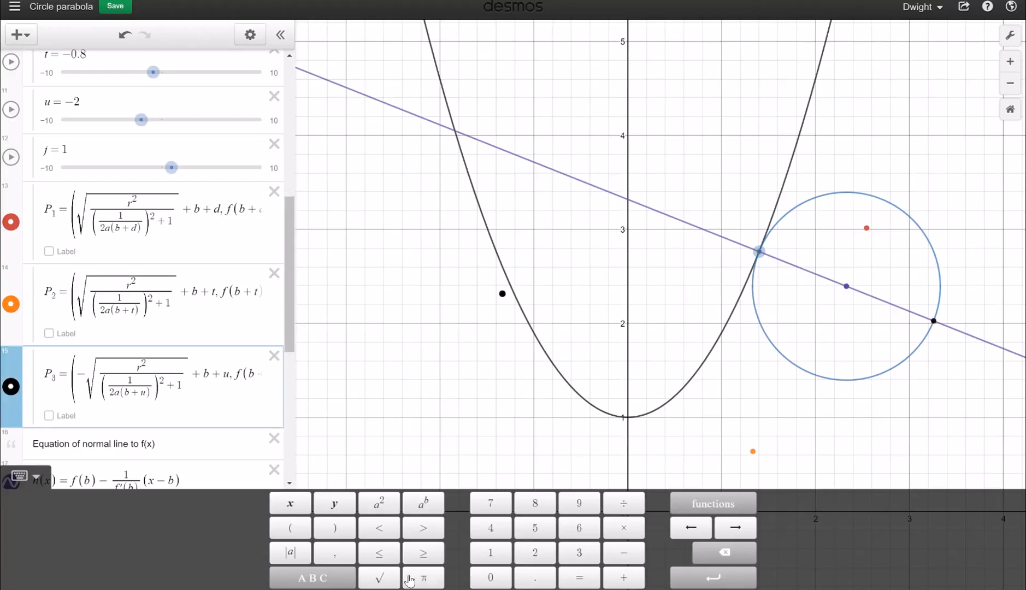
Launch the Screenbits screen recorder, pause the recording, and finish editing P2's formula
{"action": "left_click", "coordinate": [131, 589]}
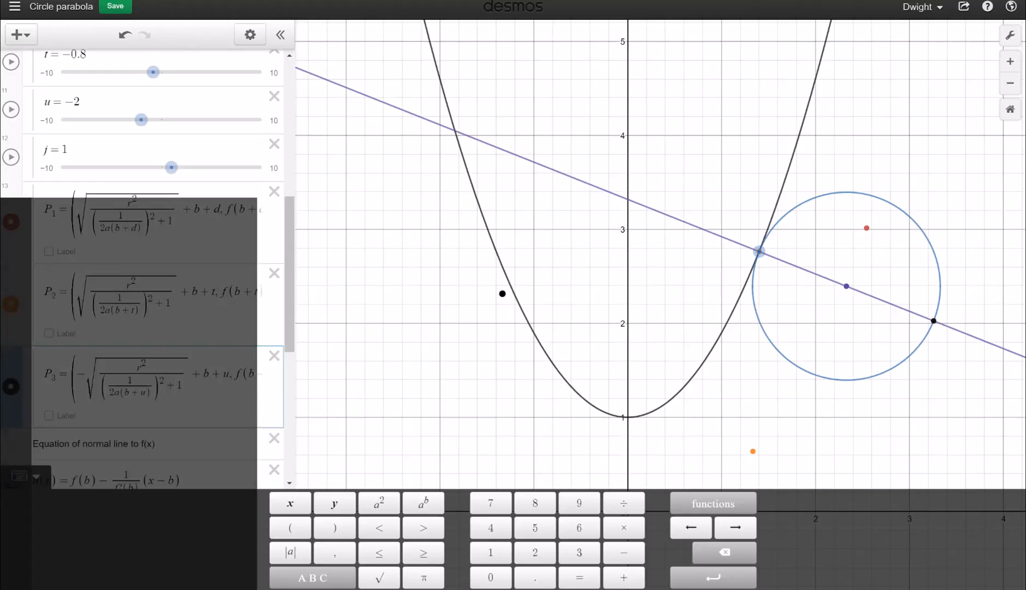
{"action": "type", "text": "sc"}
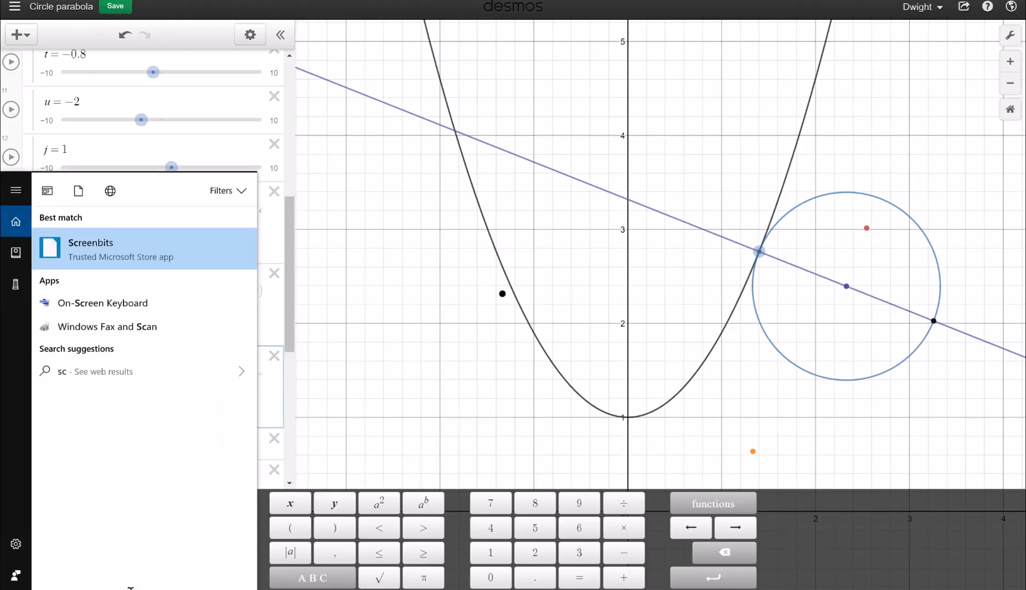
{"action": "left_click", "coordinate": [71, 240]}
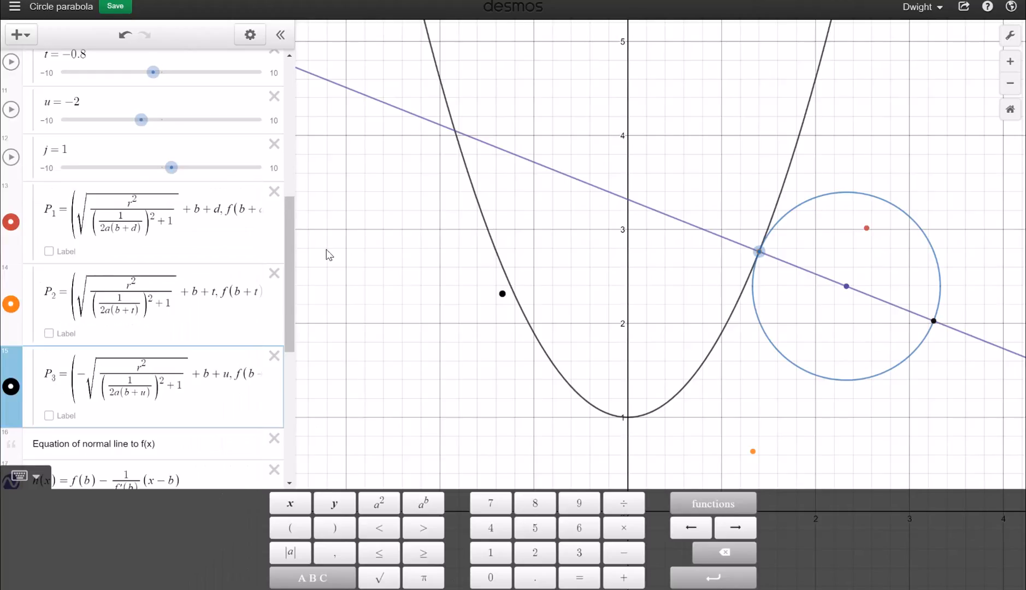
{"action": "left_click", "coordinate": [891, 589]}
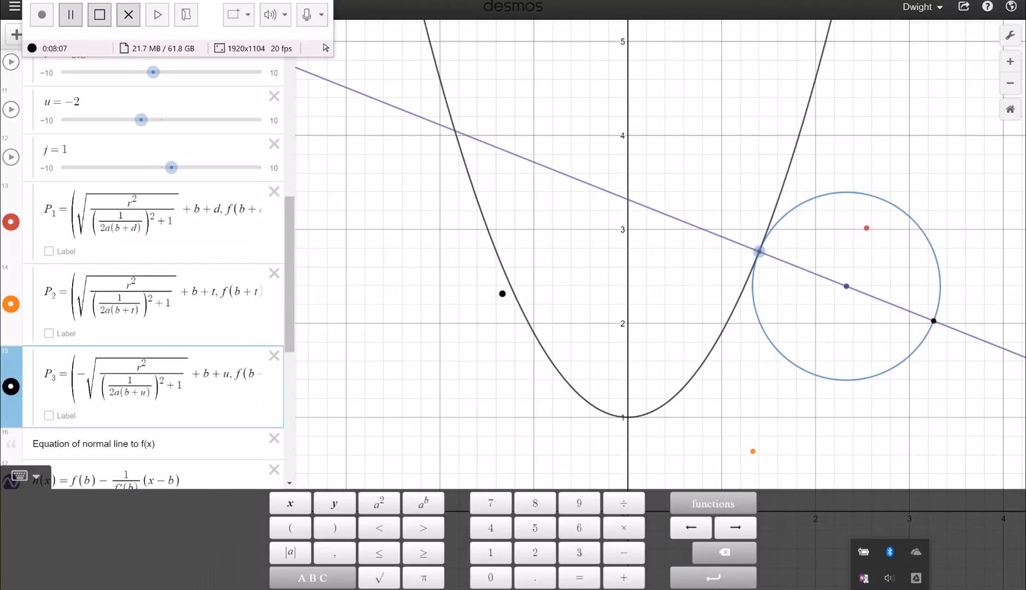
{"action": "left_click", "coordinate": [536, 589]}
{"action": "left_click", "coordinate": [71, 17]}
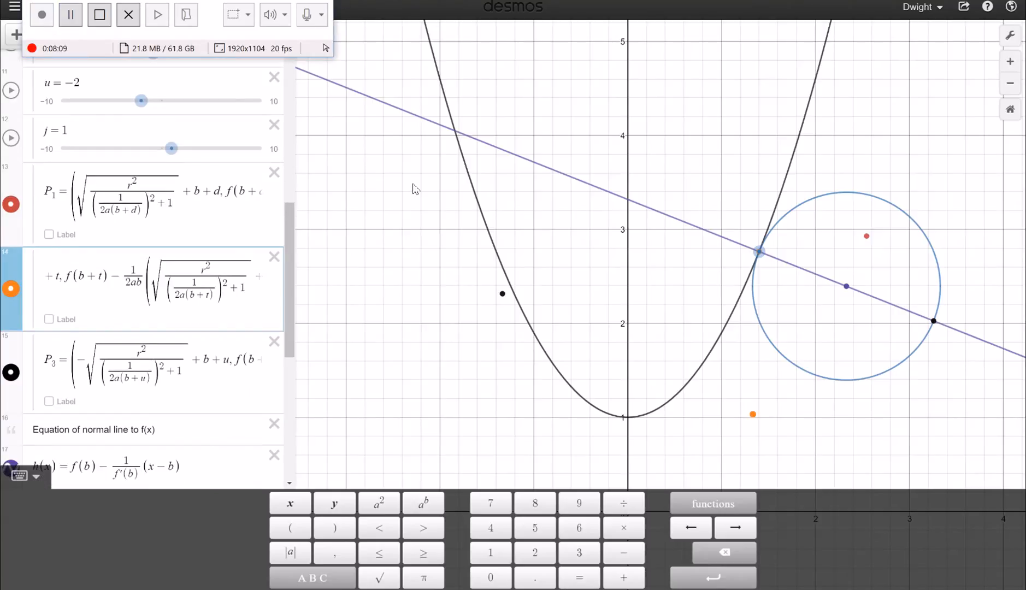
{"action": "left_click", "coordinate": [448, 207]}
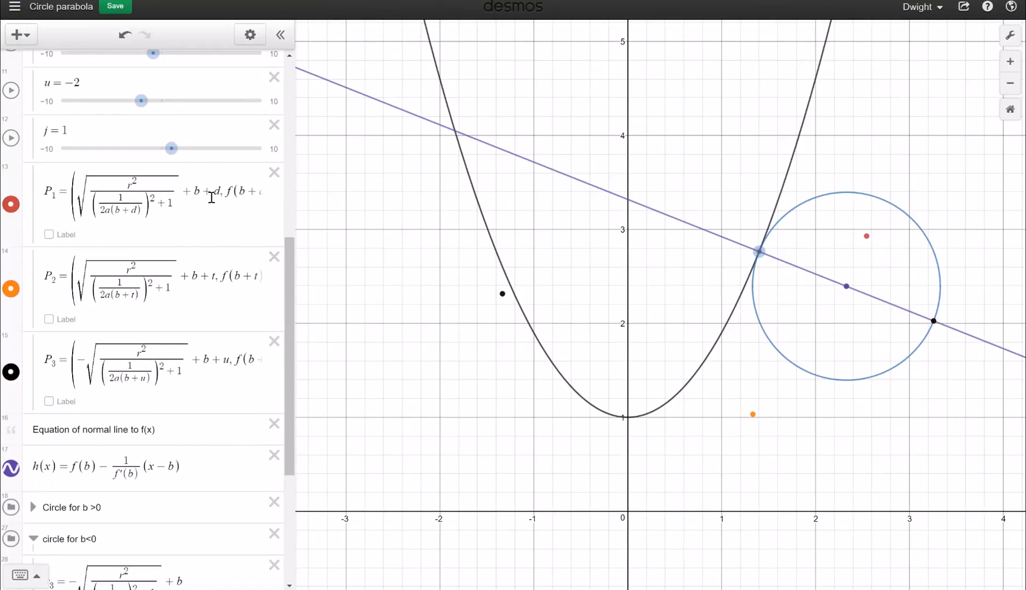
Select the square-root term in P1's formula
{"action": "left_click", "coordinate": [212, 198]}
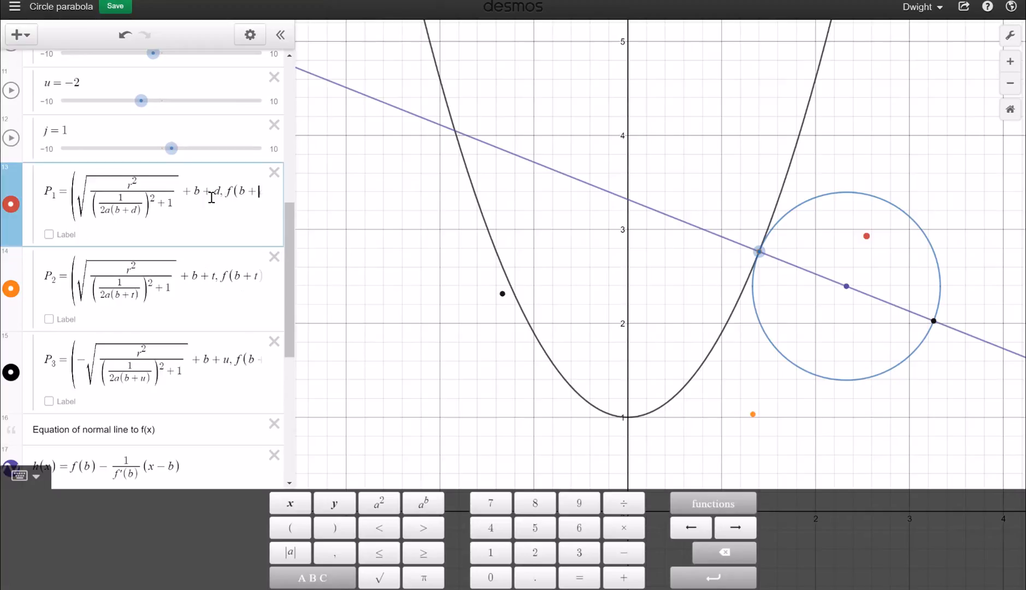
{"action": "key", "text": "Right"}
{"action": "key", "text": "Right"}
{"action": "key", "text": "Right"}
{"action": "key", "text": "Right"}
{"action": "key", "text": "Right"}
{"action": "key", "text": "Right"}
{"action": "key", "text": "Right"}
{"action": "key", "text": "Right"}
{"action": "key", "text": "Right"}
{"action": "key", "text": "Right"}
{"action": "key", "text": "Right"}
{"action": "key", "text": "Right"}
{"action": "key", "text": "Right"}
{"action": "key", "text": "Right"}
{"action": "key", "text": "Right"}
{"action": "key", "text": "Right"}
{"action": "key", "text": "Right"}
{"action": "key", "text": "Right"}
{"action": "key", "text": "Right"}
{"action": "key", "text": "Right"}
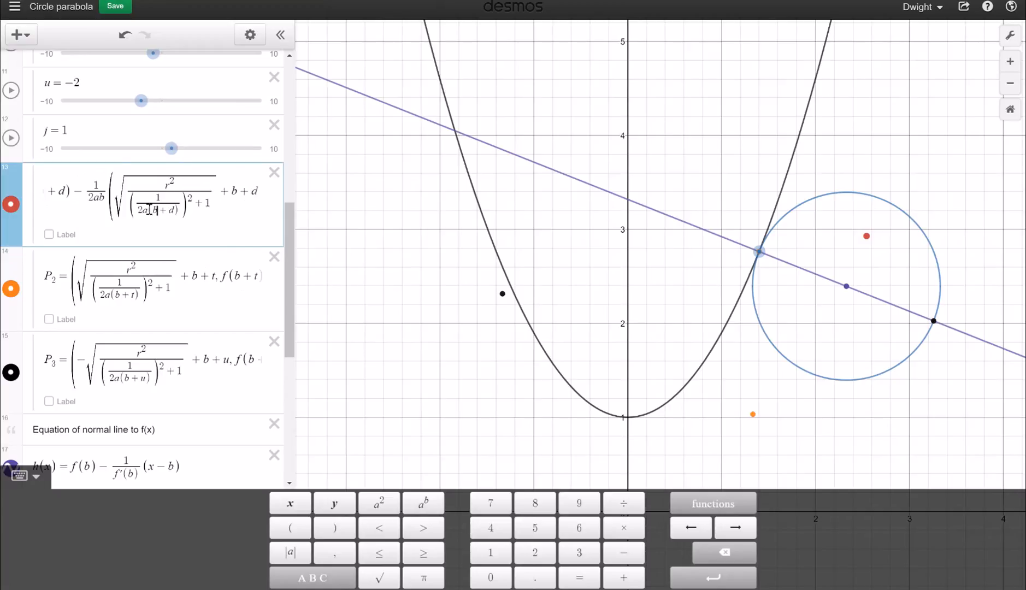
{"action": "left_click_drag", "start_coordinate": [125, 194], "coordinate": [224, 196]}
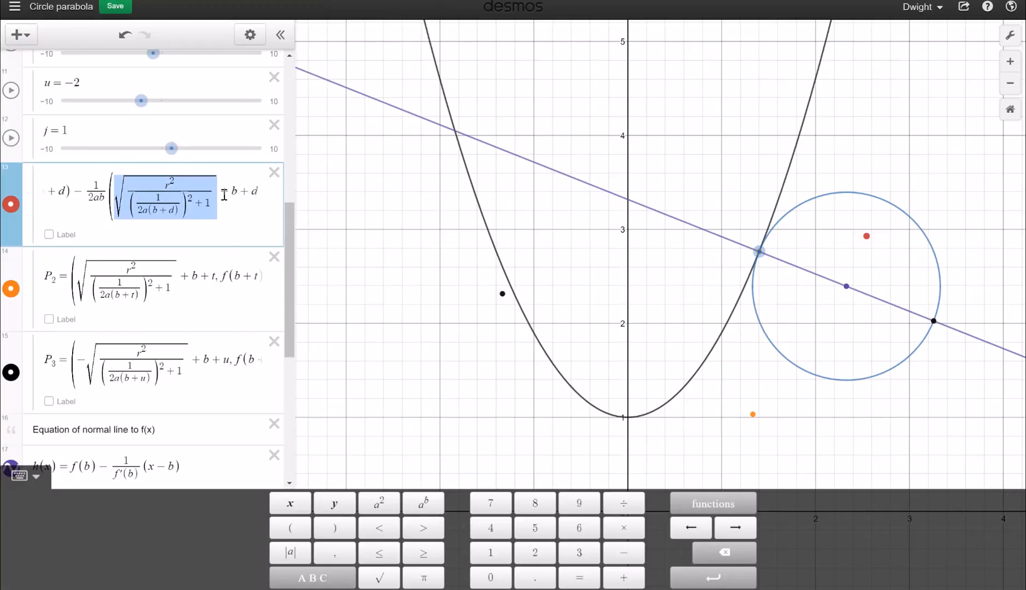
{"action": "scroll", "coordinate": [141, 310], "scroll_direction": "down", "scroll_amount": 3}
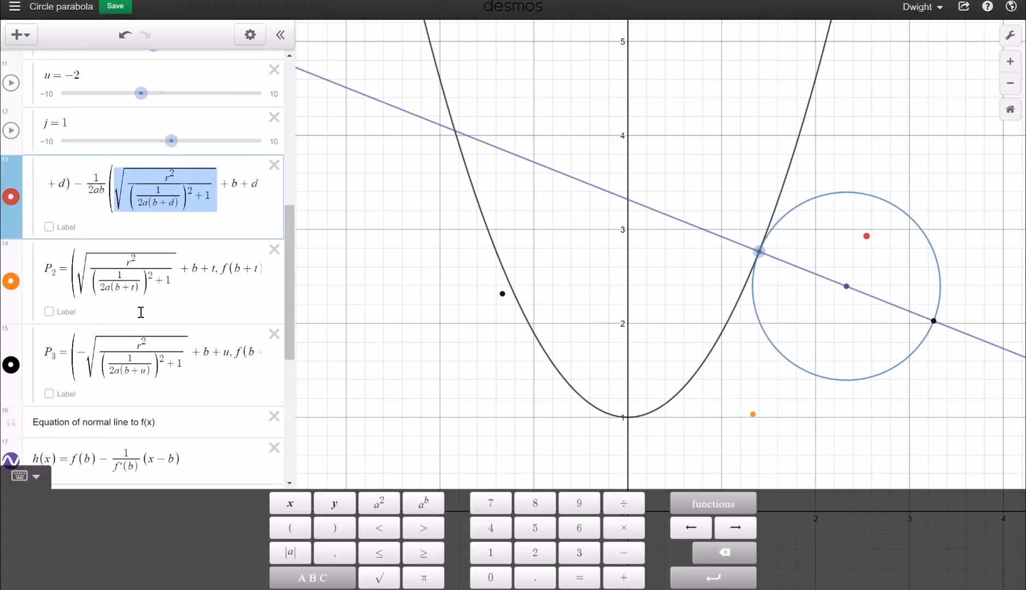
Check x1 in the 'Circle for b >0' folder, collapse it, and start editing P3
{"action": "left_click", "coordinate": [33, 393]}
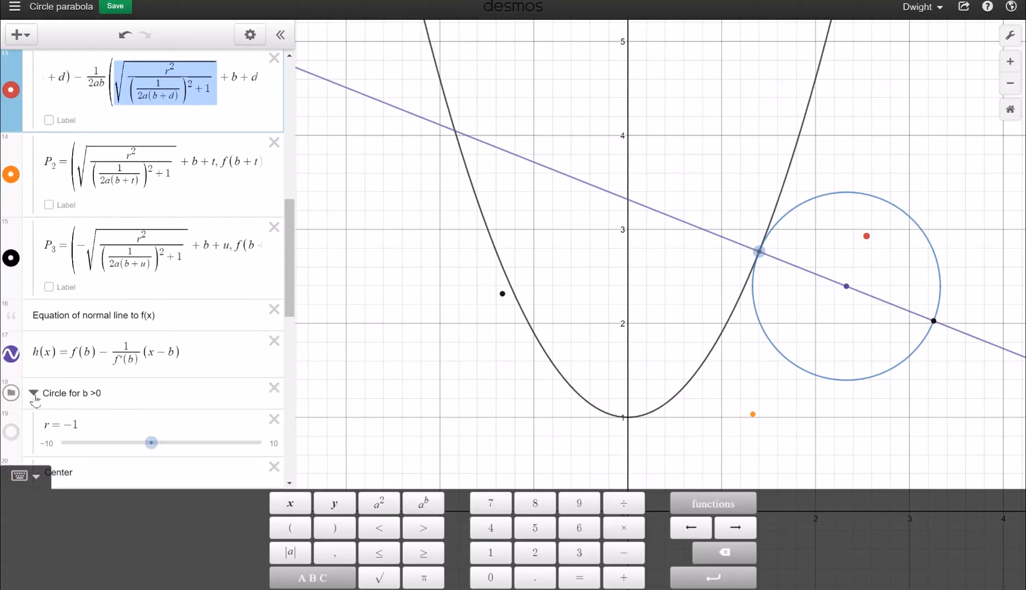
{"action": "scroll", "coordinate": [49, 407], "scroll_direction": "down", "scroll_amount": 5}
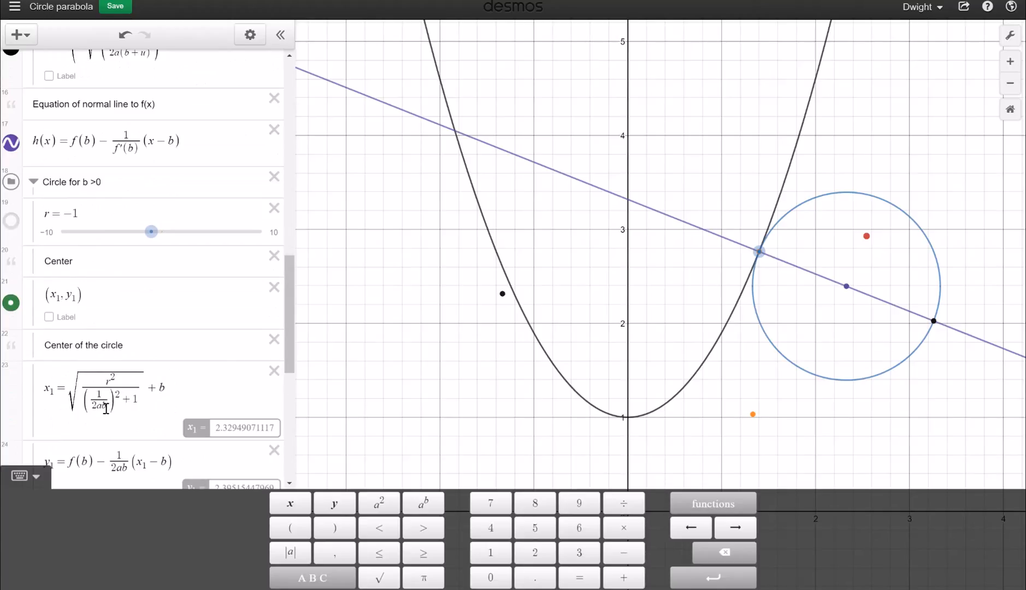
{"action": "scroll", "coordinate": [82, 334], "scroll_direction": "up", "scroll_amount": 1}
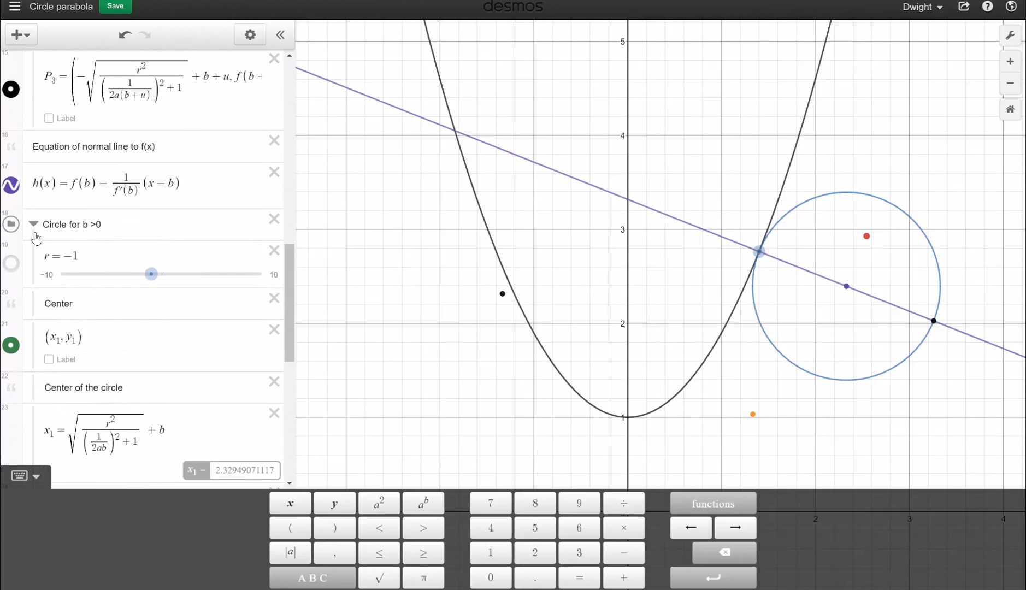
{"action": "left_click", "coordinate": [33, 229]}
{"action": "scroll", "coordinate": [82, 235], "scroll_direction": "up", "scroll_amount": 3}
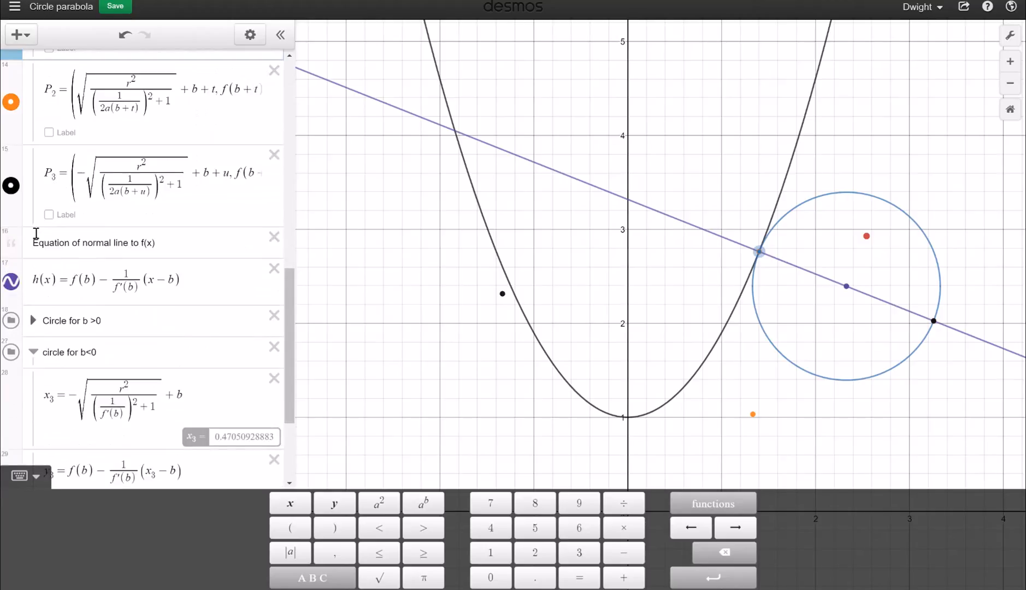
{"action": "scroll", "coordinate": [104, 233], "scroll_direction": "down", "scroll_amount": 1}
{"action": "left_click", "coordinate": [113, 222]}
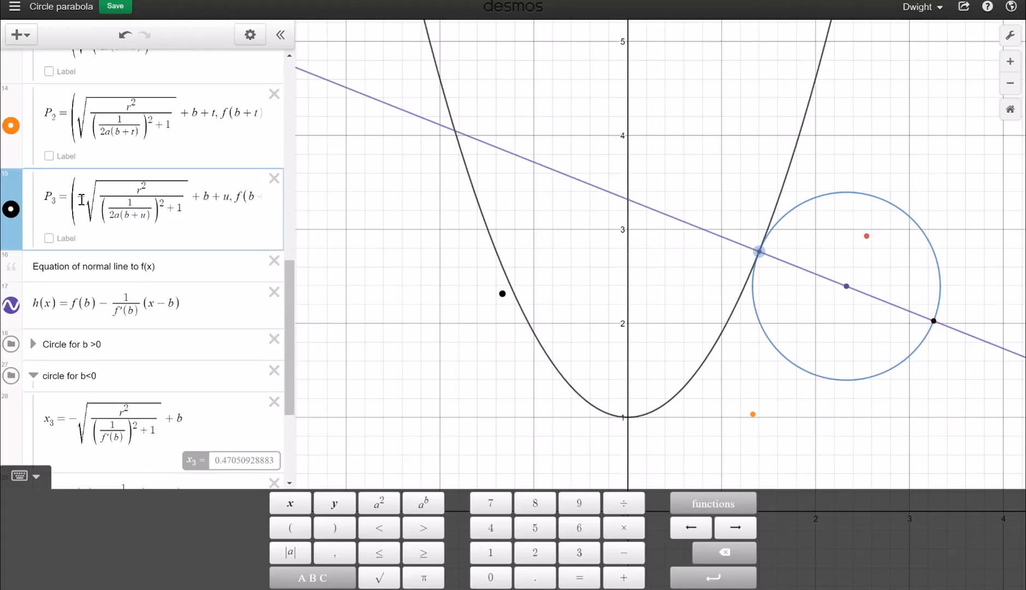
Paste P3's −√ x-term in place of x₃ in its y-coordinate and delete the leftover b+u terms
{"action": "left_click_drag", "start_coordinate": [82, 200], "coordinate": [229, 202]}
{"action": "key", "text": "ctrl+c"}
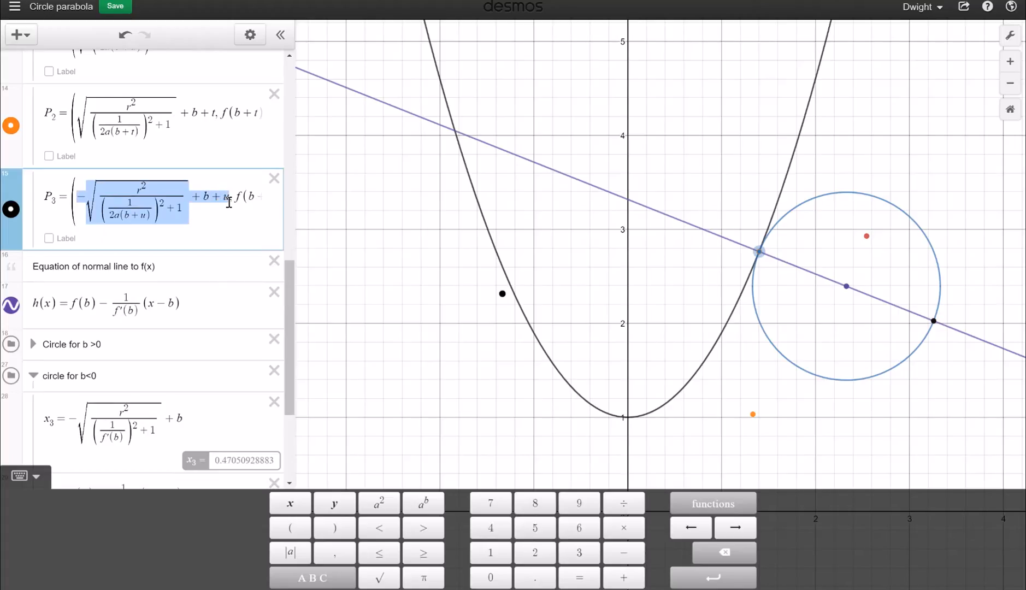
{"action": "left_click", "coordinate": [229, 202]}
{"action": "key", "text": "Right"}
{"action": "key", "text": "Right"}
{"action": "key", "text": "Right"}
{"action": "key", "text": "Right"}
{"action": "key", "text": "Right"}
{"action": "key", "text": "Right"}
{"action": "key", "text": "Right"}
{"action": "key", "text": "Right"}
{"action": "key", "text": "Right"}
{"action": "key", "text": "Right"}
{"action": "key", "text": "Right"}
{"action": "key", "text": "Right"}
{"action": "key", "text": "Right"}
{"action": "key", "text": "Right"}
{"action": "key", "text": "Right"}
{"action": "key", "text": "Right"}
{"action": "key", "text": "Right"}
{"action": "key", "text": "Right"}
{"action": "key", "text": "Right"}
{"action": "key", "text": "Right"}
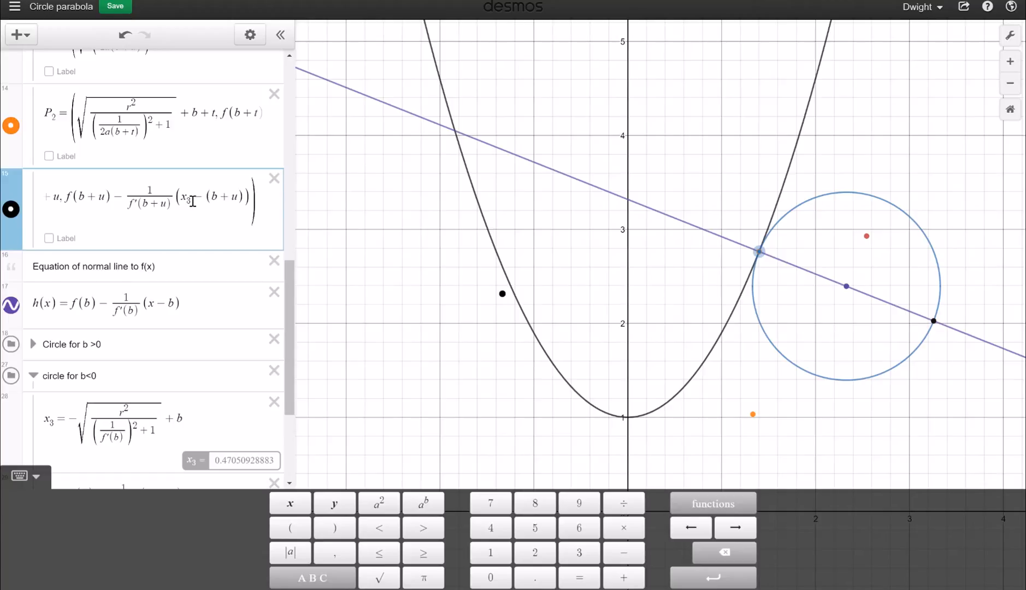
{"action": "left_click", "coordinate": [193, 201]}
{"action": "key", "text": "BackSpace"}
{"action": "key", "text": "BackSpace"}
{"action": "key", "text": "BackSpace"}
{"action": "key", "text": "ctrl+v"}
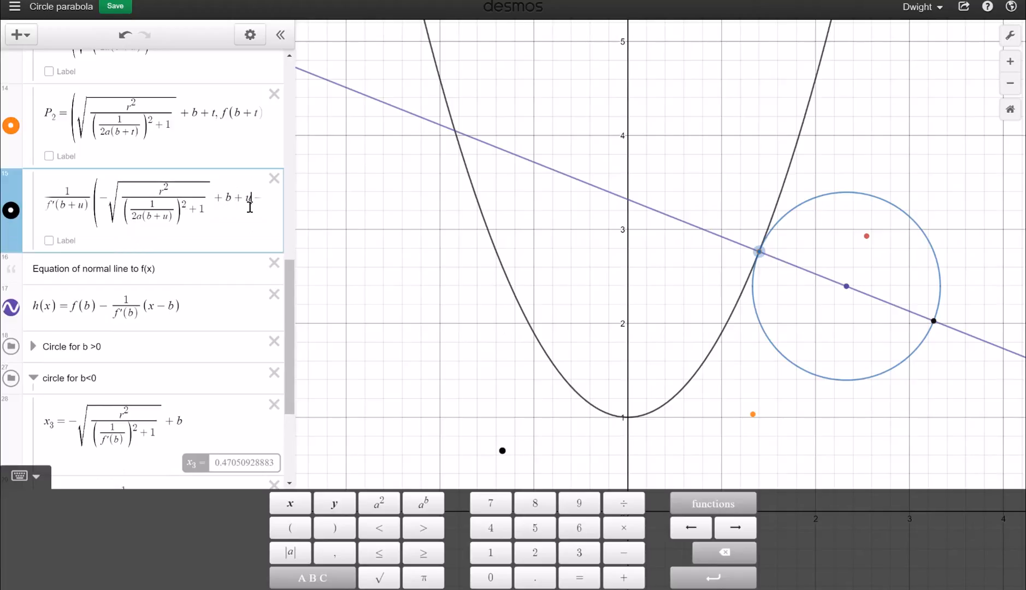
{"action": "type", "text": "(f"}
{"action": "type", "text": "+u)"}
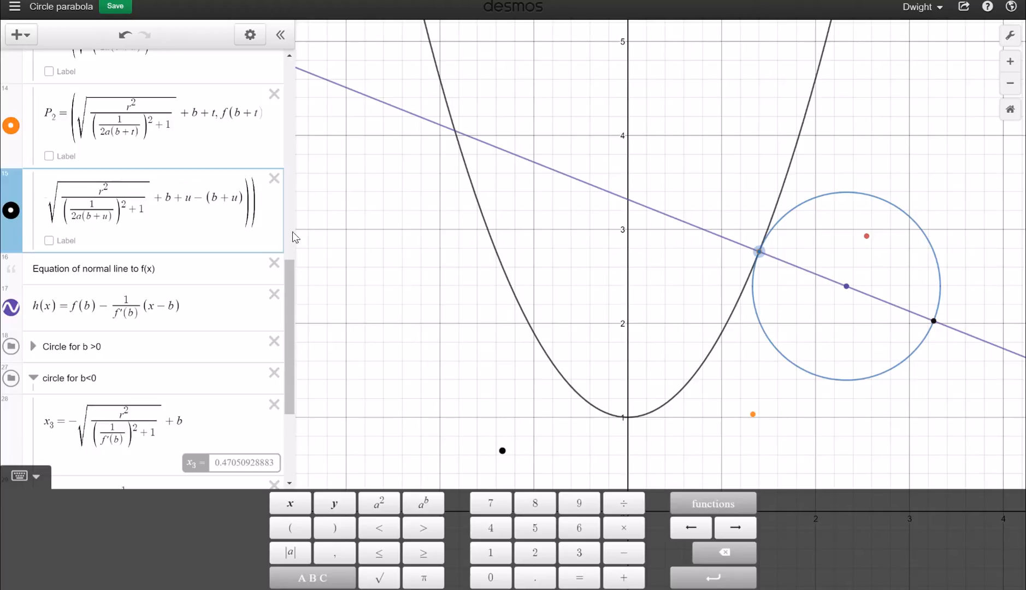
{"action": "key", "text": "Delete"}
{"action": "key", "text": "Delete"}
{"action": "key", "text": "Delete"}
{"action": "key", "text": "Delete"}
{"action": "key", "text": "Delete"}
{"action": "key", "text": "Delete"}
{"action": "key", "text": "Delete"}
{"action": "key", "text": "Delete"}
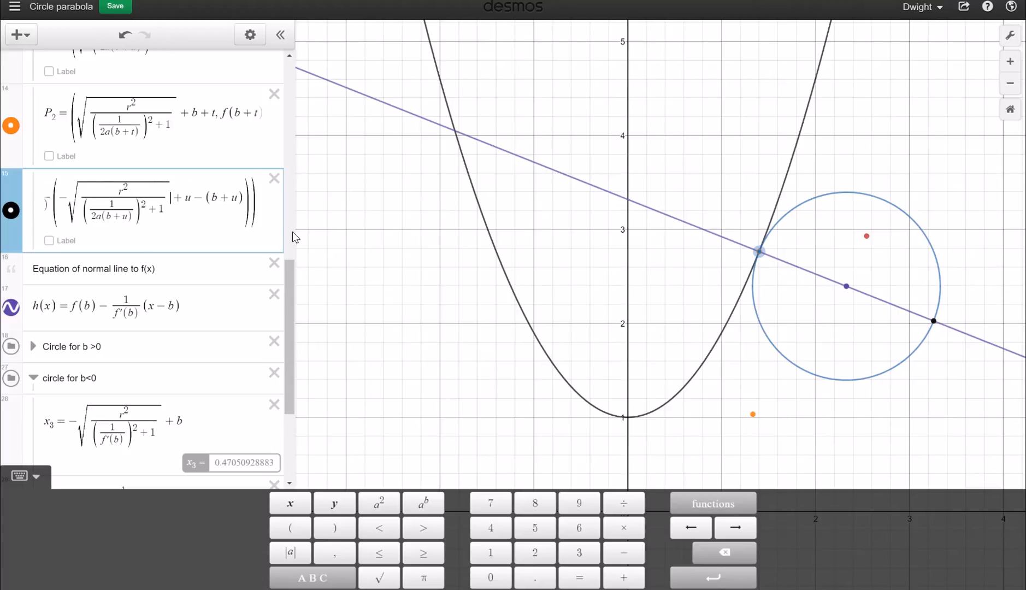
{"action": "key", "text": "Delete"}
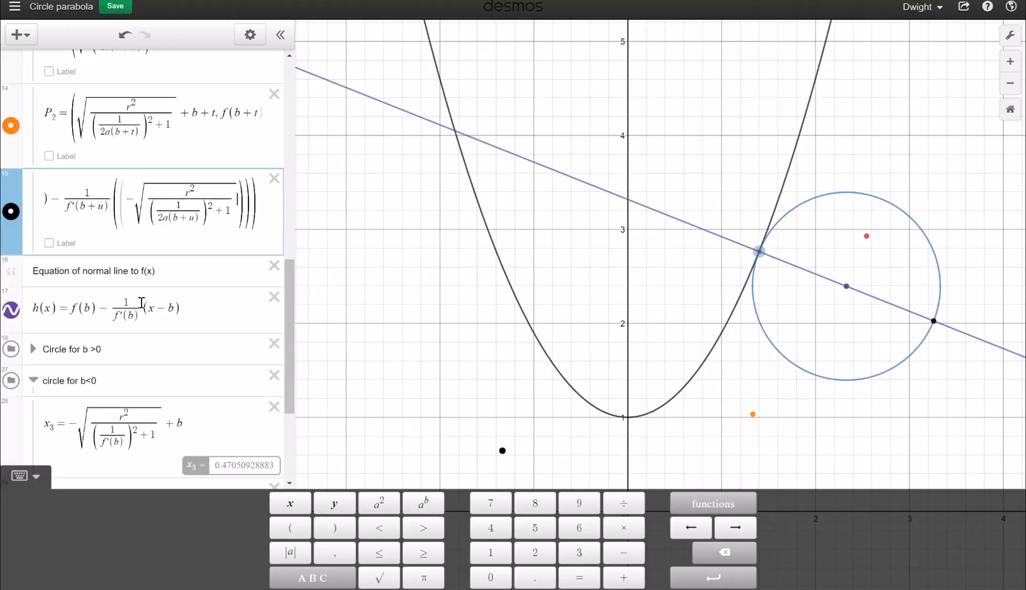
{"action": "scroll", "coordinate": [151, 290], "scroll_direction": "up", "scroll_amount": 3}
{"action": "scroll", "coordinate": [152, 293], "scroll_direction": "down", "scroll_amount": 1}
{"action": "scroll", "coordinate": [145, 273], "scroll_direction": "up", "scroll_amount": 3}
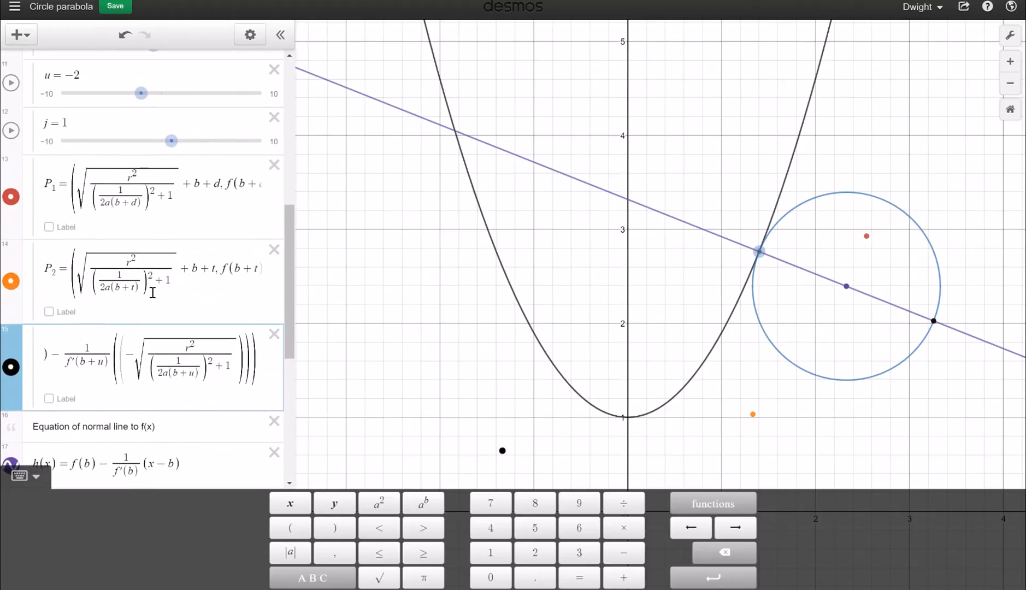
Sweep the b and d sliders back and forth, settling on b = 1.5 and d = 0.4
{"action": "scroll", "coordinate": [166, 163], "scroll_direction": "up", "scroll_amount": 2}
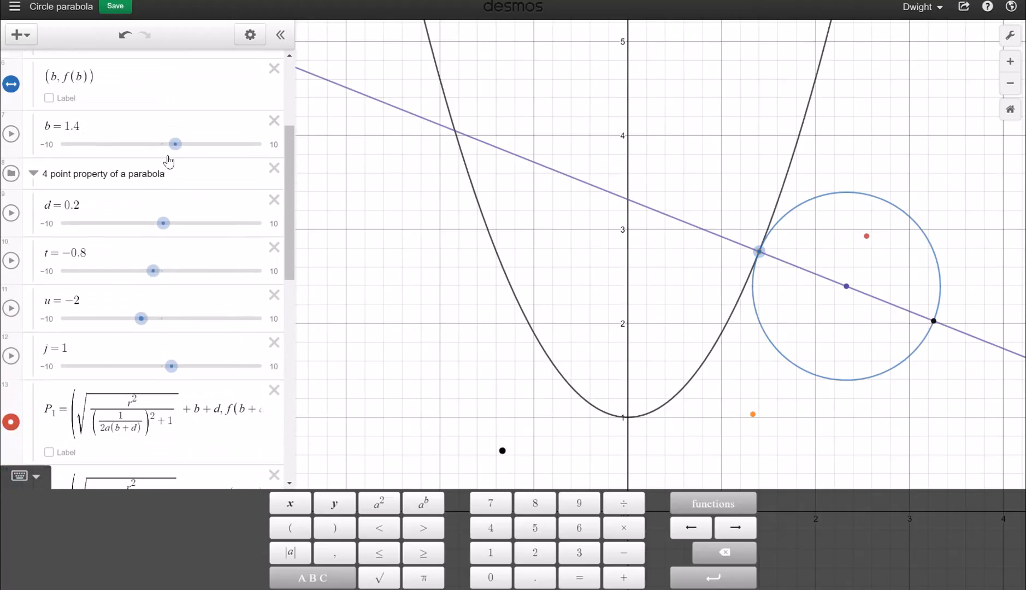
{"action": "mouse_move", "coordinate": [175, 146]}
{"action": "left_mouse_down"}
{"action": "mouse_move", "coordinate": [160, 149]}
{"action": "mouse_move", "coordinate": [170, 147]}
{"action": "left_mouse_up"}
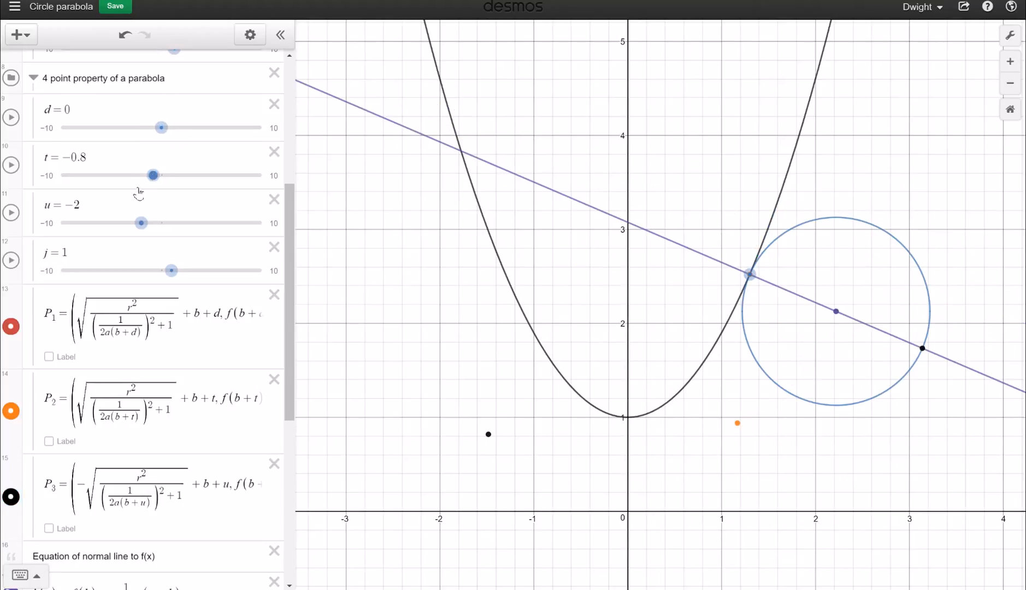
{"action": "scroll", "coordinate": [139, 234], "scroll_direction": "up", "scroll_amount": 1}
{"action": "scroll", "coordinate": [138, 233], "scroll_direction": "up", "scroll_amount": 2}
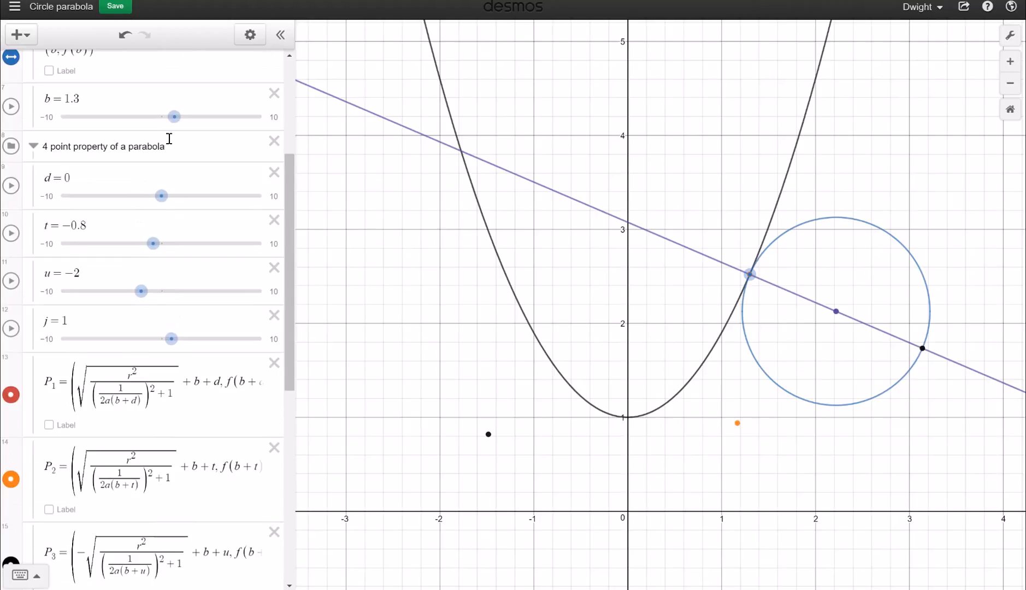
{"action": "left_click_drag", "start_coordinate": [175, 117], "coordinate": [175, 134]}
{"action": "scroll", "coordinate": [92, 492], "scroll_direction": "down", "scroll_amount": 3}
{"action": "scroll", "coordinate": [92, 491], "scroll_direction": "down", "scroll_amount": 2}
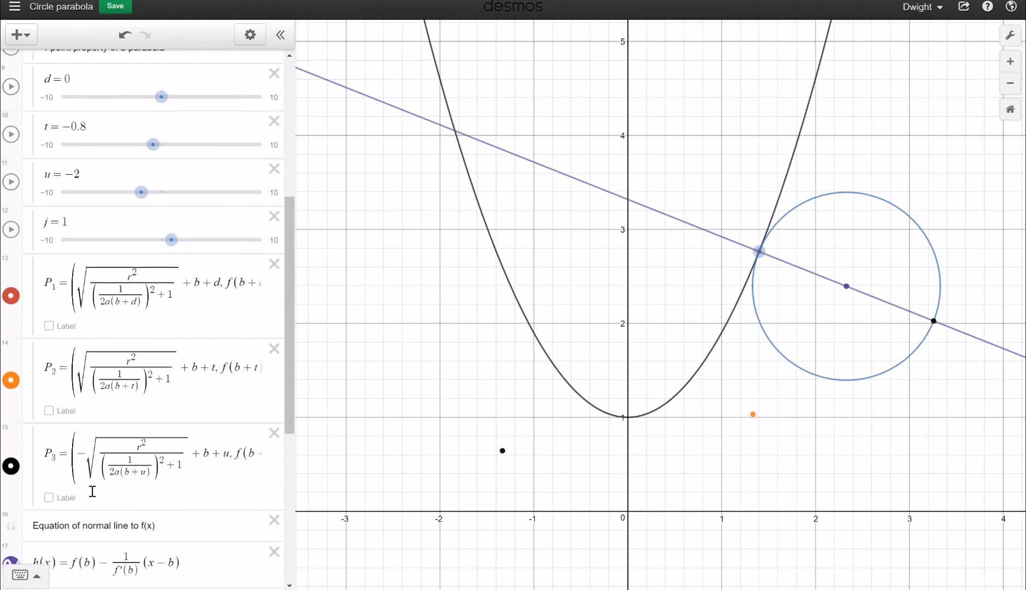
{"action": "scroll", "coordinate": [101, 423], "scroll_direction": "up", "scroll_amount": 3}
{"action": "left_click_drag", "start_coordinate": [159, 186], "coordinate": [160, 186]}
{"action": "scroll", "coordinate": [160, 187], "scroll_direction": "up", "scroll_amount": 1}
{"action": "scroll", "coordinate": [162, 188], "scroll_direction": "up", "scroll_amount": 1}
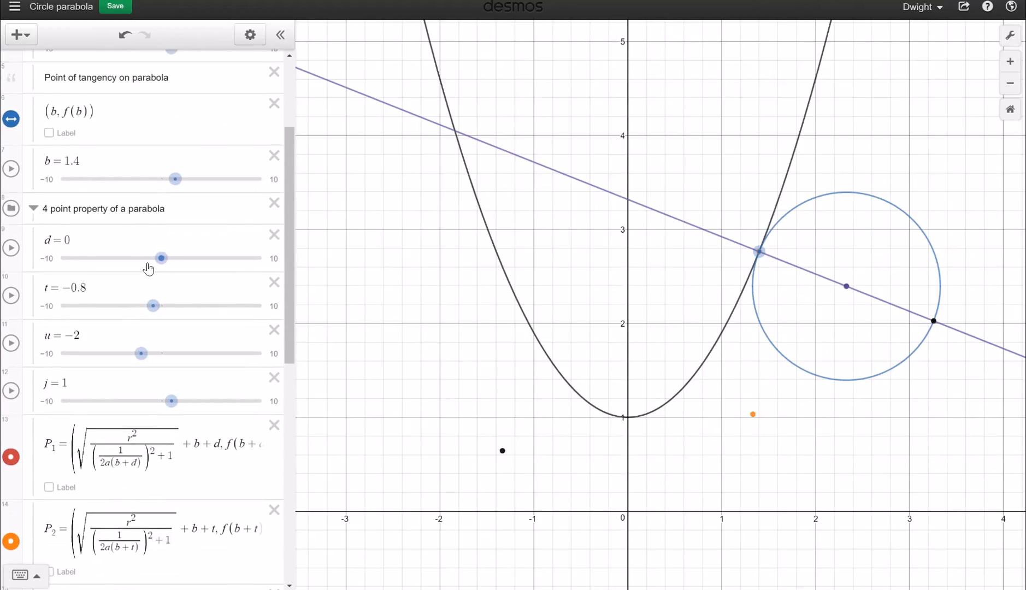
{"action": "left_click_drag", "start_coordinate": [160, 261], "coordinate": [172, 263]}
{"action": "mouse_move", "coordinate": [175, 190]}
{"action": "left_mouse_down"}
{"action": "mouse_move", "coordinate": [188, 194]}
{"action": "mouse_move", "coordinate": [165, 203]}
{"action": "left_mouse_up"}
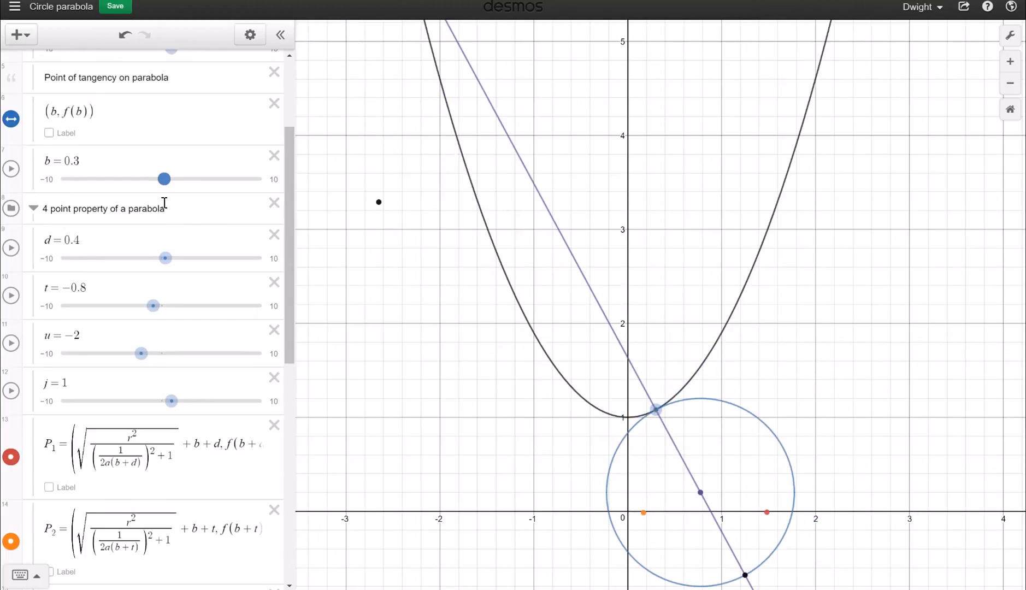
{"action": "left_click_drag", "start_coordinate": [165, 203], "coordinate": [176, 202]}
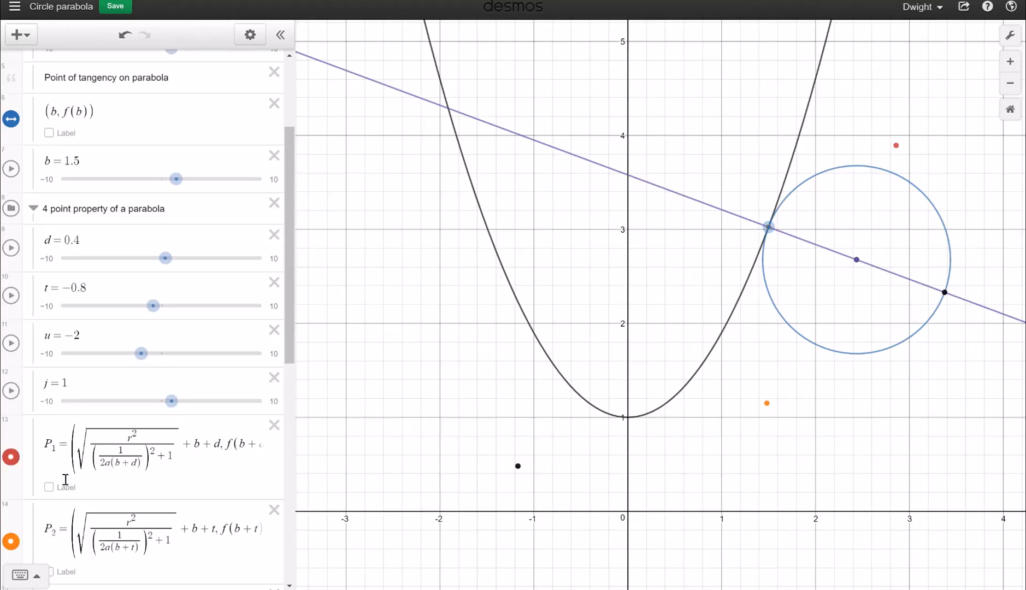
{"action": "scroll", "coordinate": [133, 496], "scroll_direction": "down", "scroll_amount": 1}
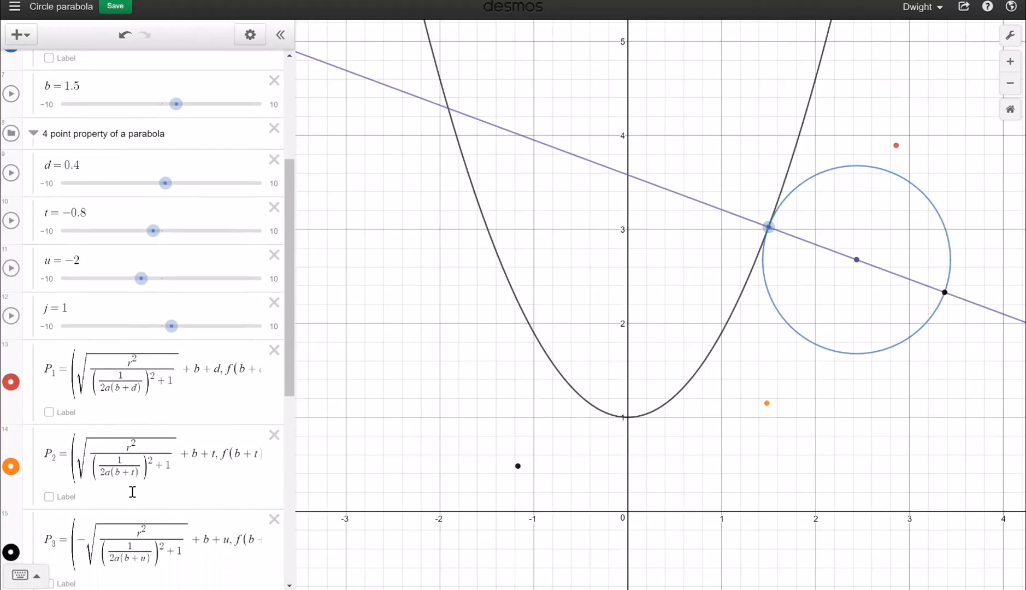
{"action": "left_click", "coordinate": [214, 376]}
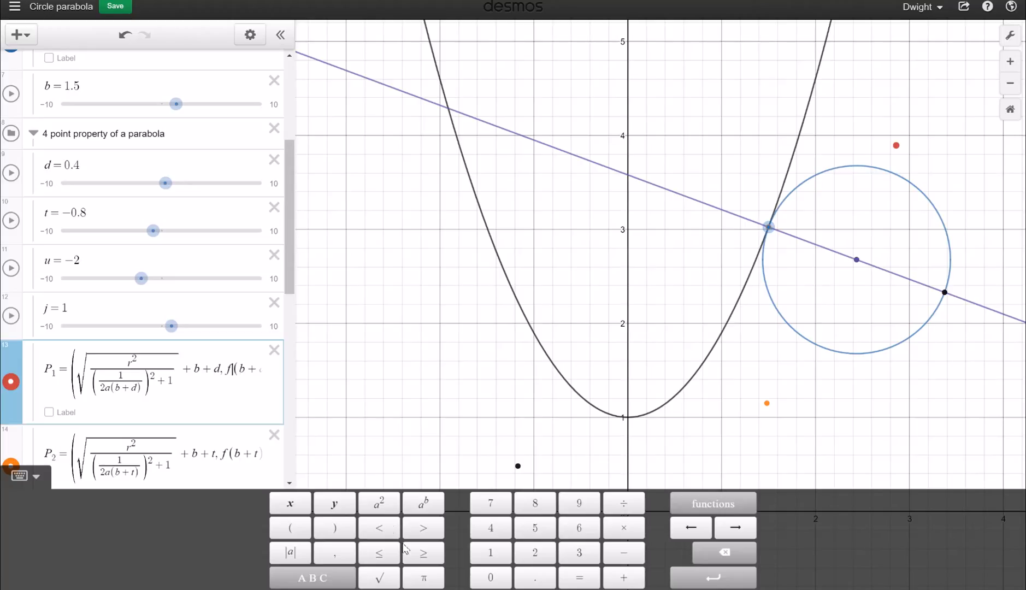
{"action": "left_click", "coordinate": [476, 589]}
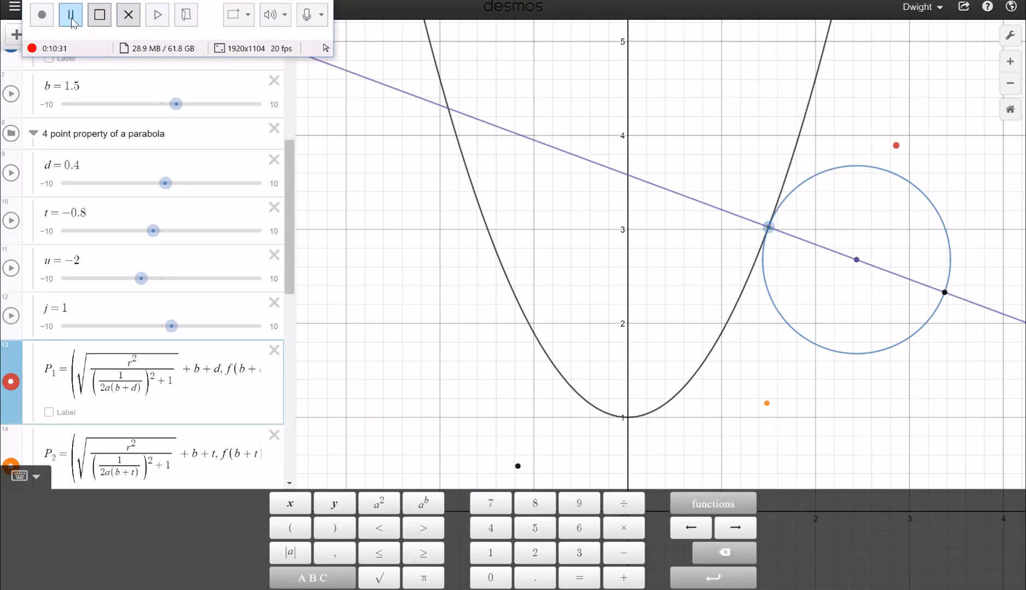
{"action": "left_click", "coordinate": [71, 16]}
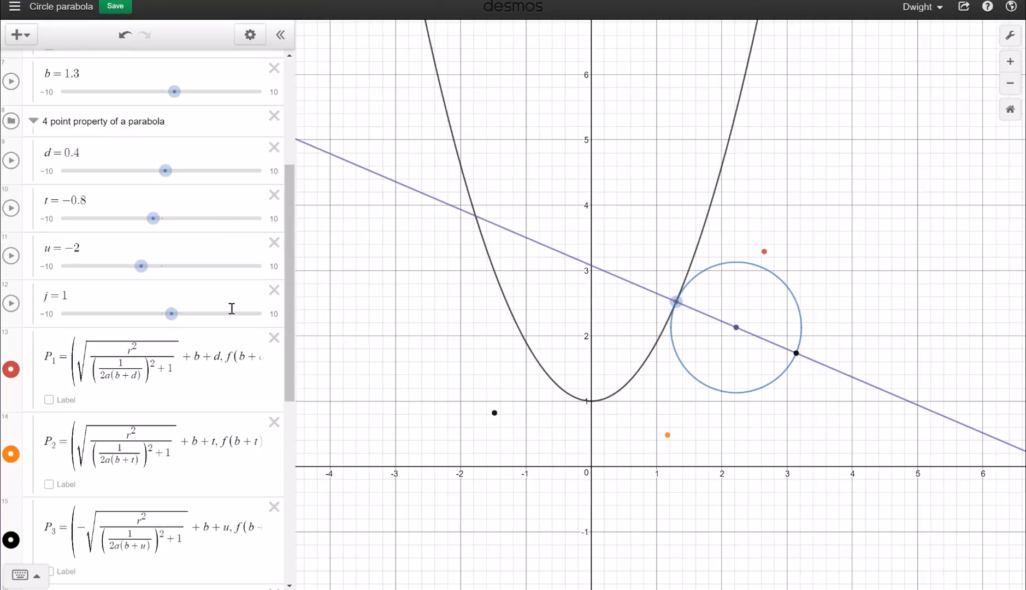
{"action": "left_click", "coordinate": [216, 369]}
{"action": "key", "text": "Right"}
{"action": "key", "text": "Right"}
{"action": "key", "text": "Right"}
{"action": "key", "text": "Right"}
{"action": "key", "text": "Right"}
{"action": "key", "text": "Right"}
{"action": "key", "text": "Right"}
{"action": "key", "text": "Right"}
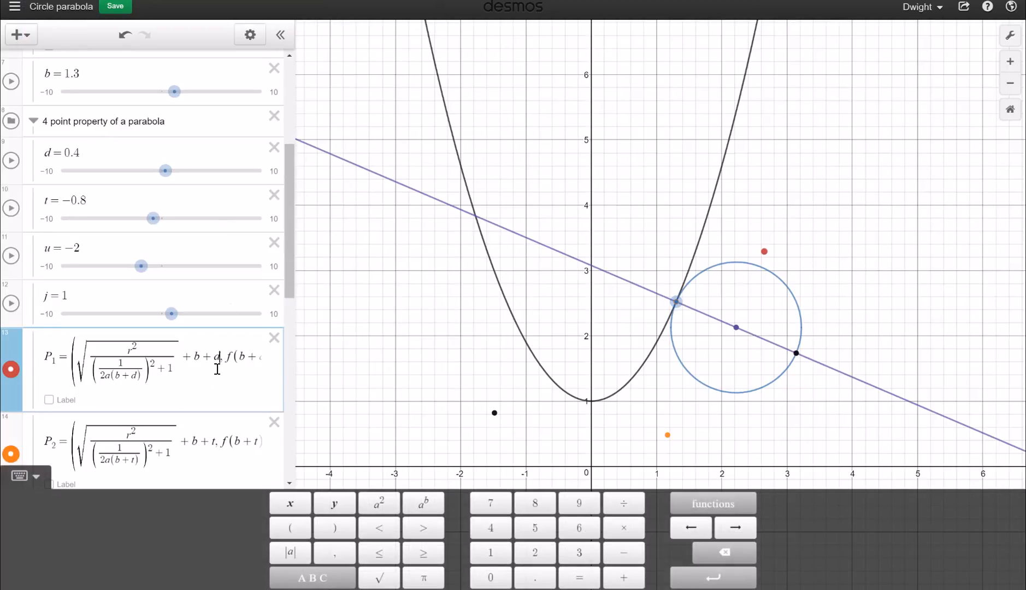
{"action": "key", "text": "ctrl+v"}
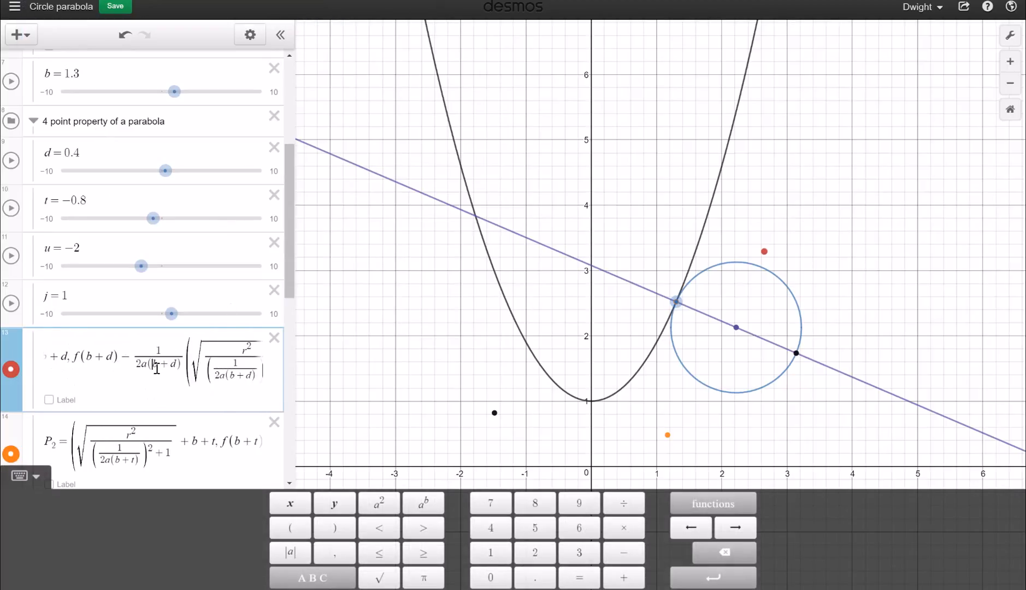
{"action": "left_click_drag", "start_coordinate": [152, 364], "coordinate": [174, 365]}
{"action": "left_click", "coordinate": [175, 369]}
{"action": "scroll", "coordinate": [154, 418], "scroll_direction": "down", "scroll_amount": 5}
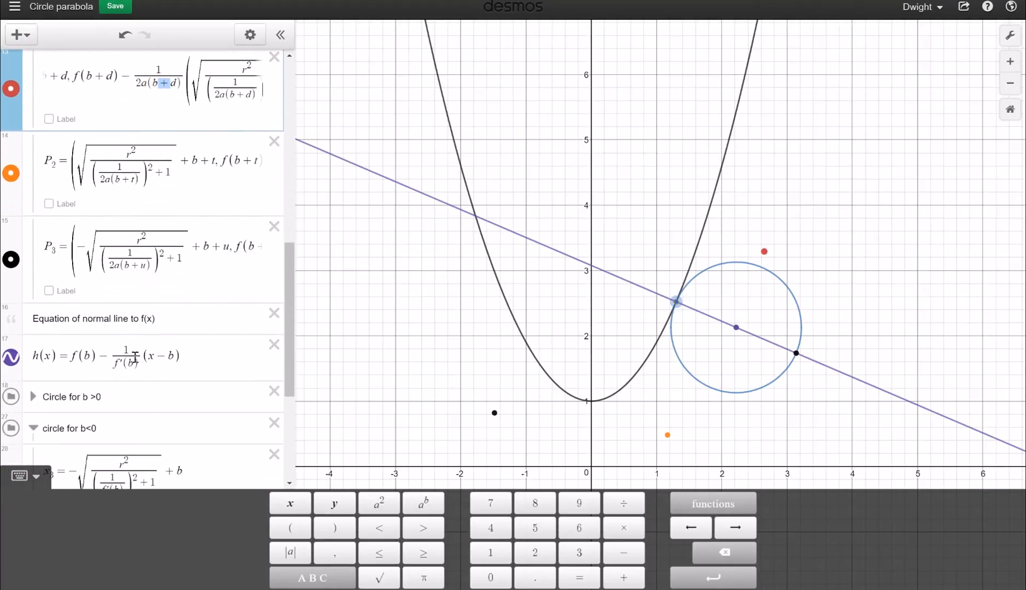
{"action": "left_click", "coordinate": [669, 436]}
{"action": "mouse_move", "coordinate": [768, 256]}
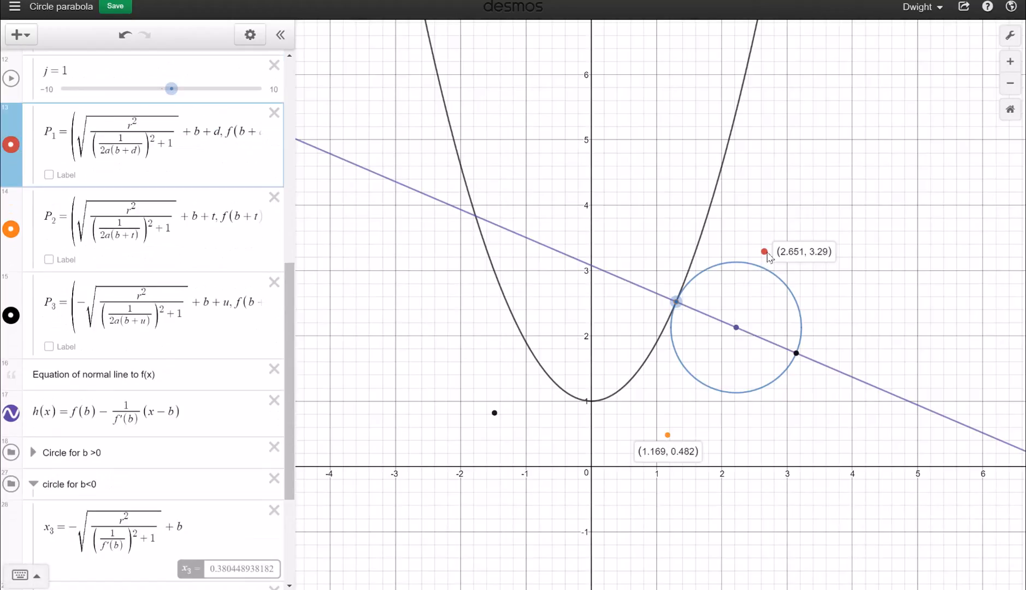
{"action": "left_click", "coordinate": [668, 436]}
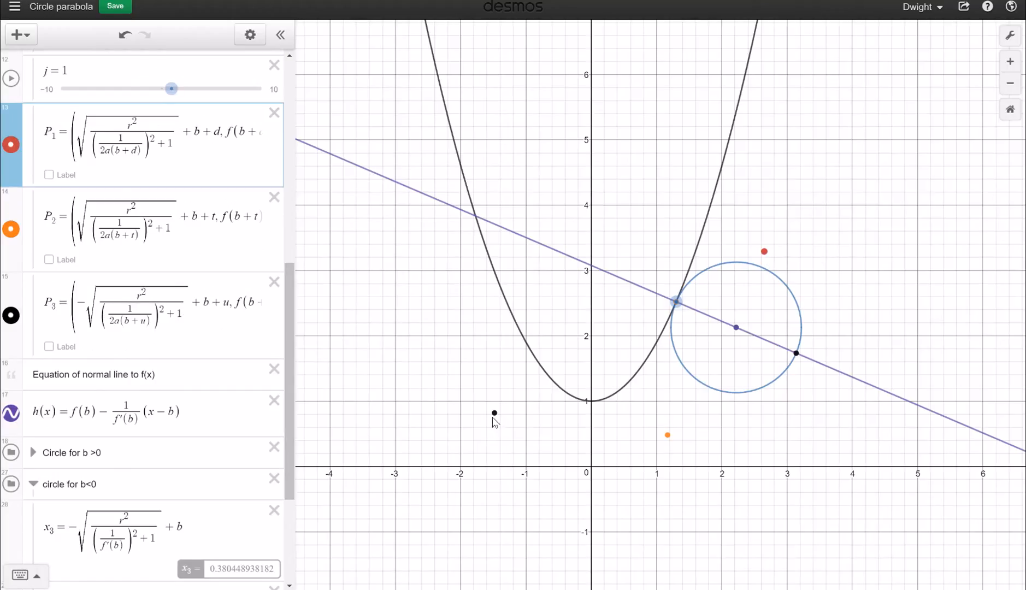
{"action": "mouse_move", "coordinate": [496, 416]}
{"action": "left_click", "coordinate": [140, 322]}
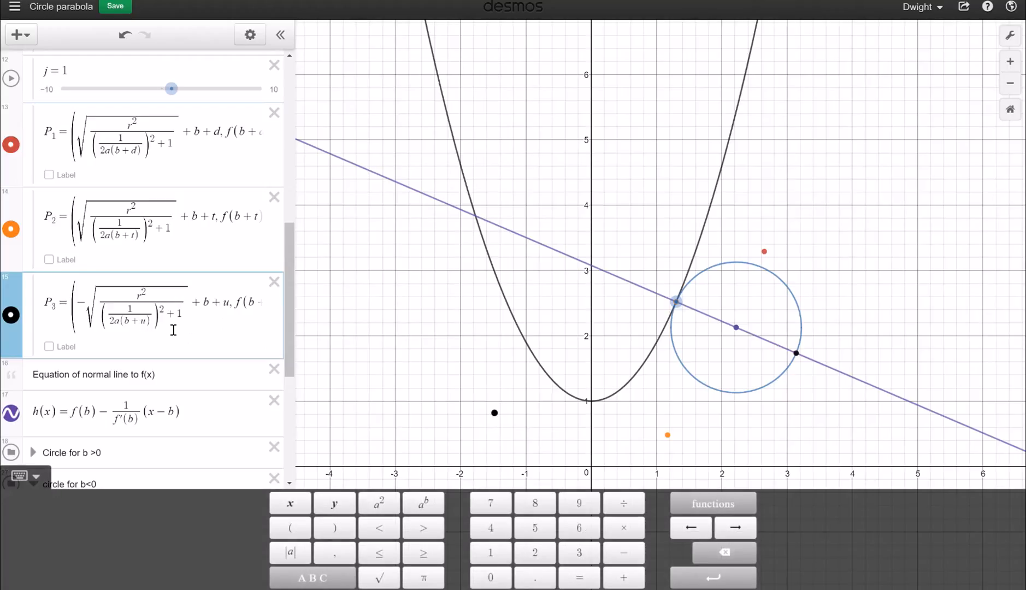
{"action": "key", "text": "Right"}
{"action": "key", "text": "Right"}
{"action": "key", "text": "Right"}
{"action": "key", "text": "Right"}
{"action": "key", "text": "Right"}
{"action": "key", "text": "Right"}
{"action": "key", "text": "Right"}
{"action": "key", "text": "Right"}
{"action": "key", "text": "Right"}
{"action": "key", "text": "Right"}
{"action": "key", "text": "Right"}
{"action": "key", "text": "Right"}
{"action": "key", "text": "Right"}
{"action": "key", "text": "Right"}
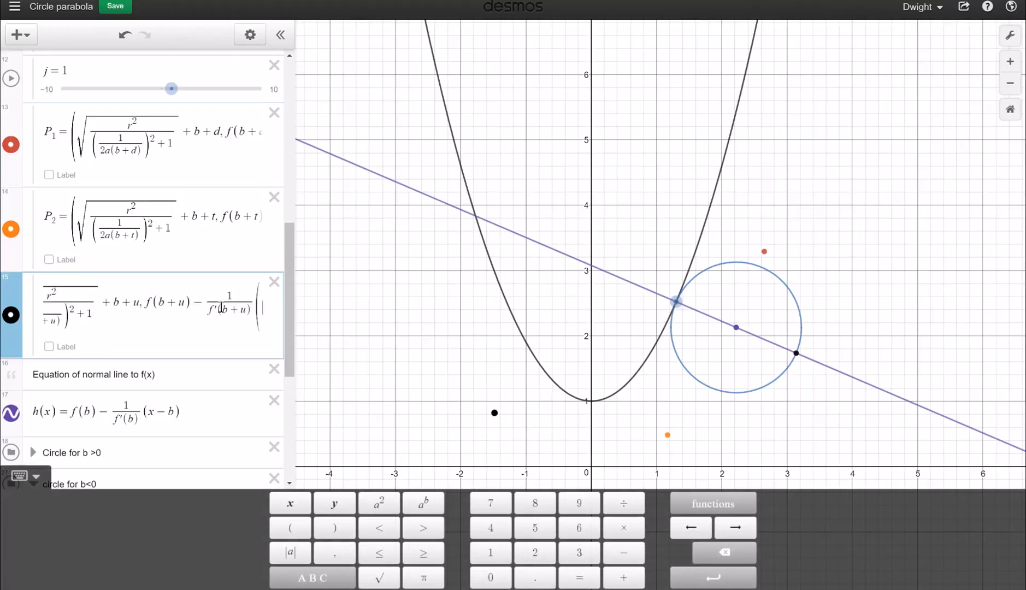
{"action": "key", "text": "Right"}
{"action": "key", "text": "Right"}
{"action": "key", "text": "Right"}
{"action": "key", "text": "Right"}
{"action": "key", "text": "Right"}
{"action": "key", "text": "Right"}
{"action": "key", "text": "Right"}
{"action": "key", "text": "Right"}
{"action": "key", "text": "Right"}
{"action": "key", "text": "Right"}
{"action": "key", "text": "Right"}
{"action": "key", "text": "Right"}
{"action": "key", "text": "Right"}
{"action": "key", "text": "Right"}
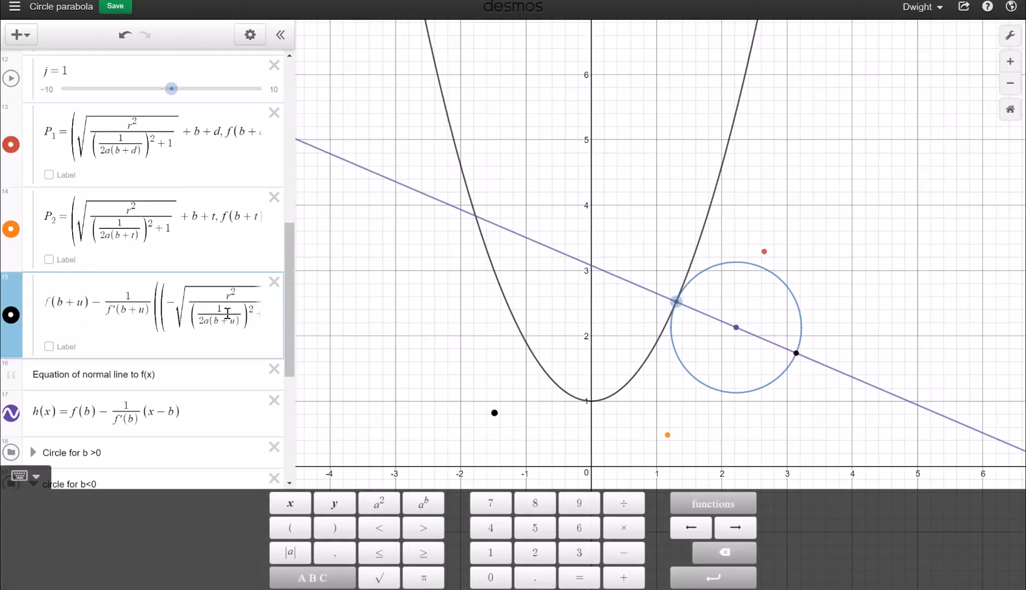
{"action": "scroll", "coordinate": [166, 204], "scroll_direction": "up", "scroll_amount": 1}
{"action": "scroll", "coordinate": [166, 204], "scroll_direction": "up", "scroll_amount": 4}
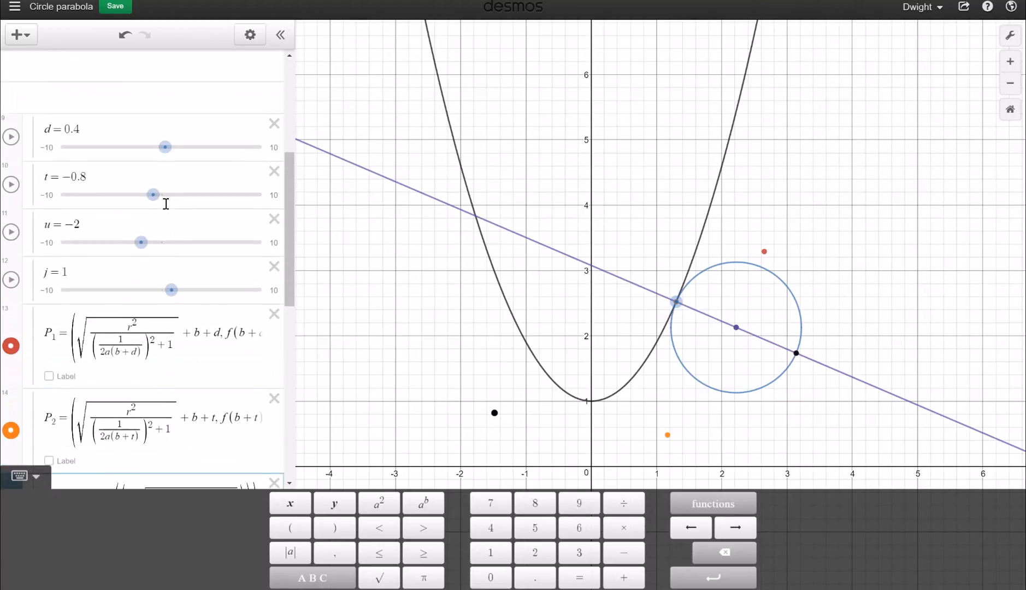
Drag u to −0.9 and b to −1.2 so the circle touches the left branch near (−1.2, 2.3)
{"action": "left_click_drag", "start_coordinate": [172, 132], "coordinate": [153, 160]}
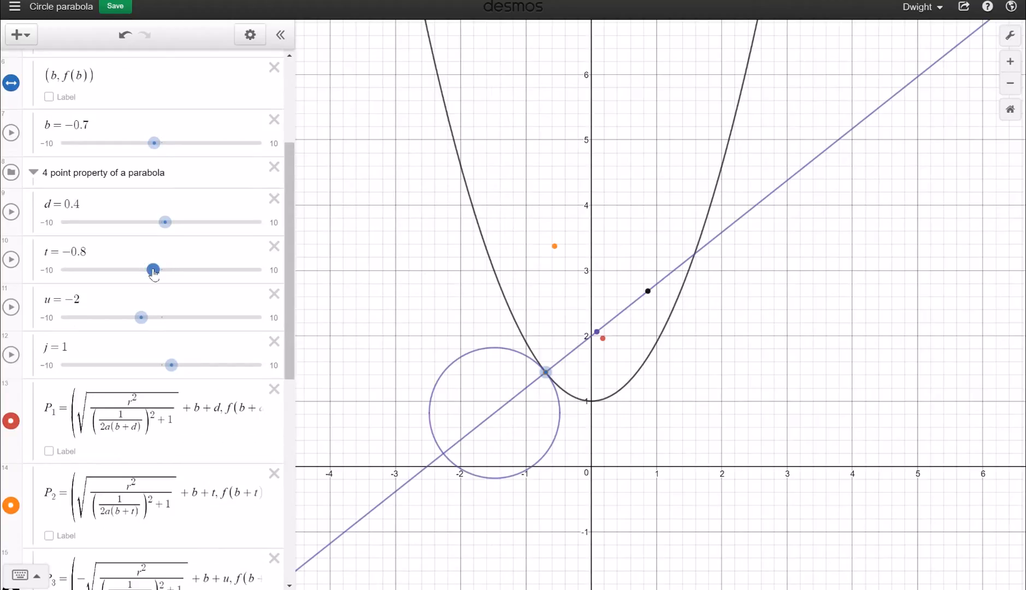
{"action": "mouse_move", "coordinate": [142, 317]}
{"action": "left_mouse_down"}
{"action": "mouse_move", "coordinate": [113, 322]}
{"action": "mouse_move", "coordinate": [156, 321]}
{"action": "left_mouse_up"}
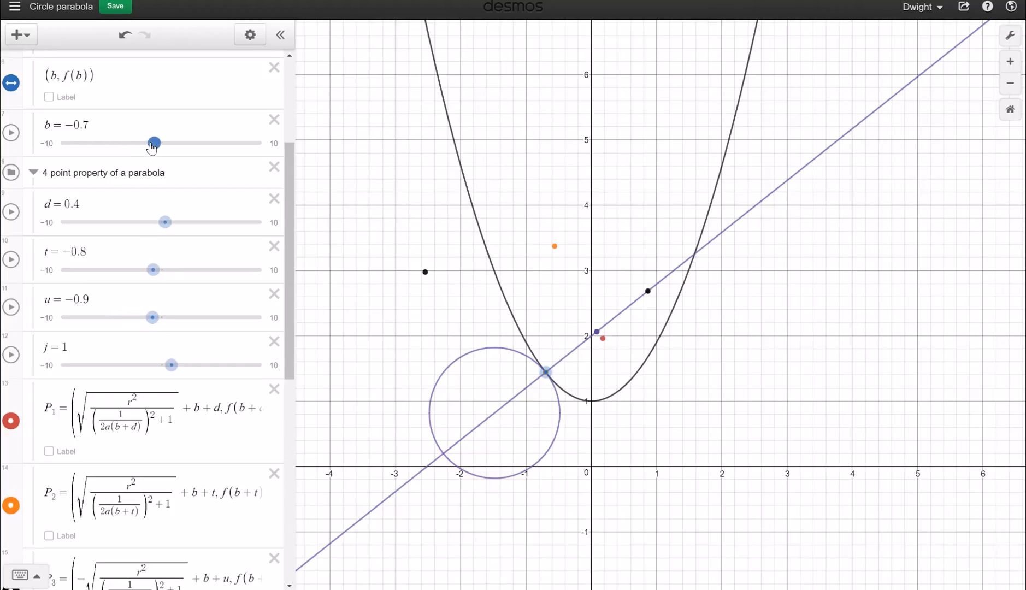
{"action": "left_click_drag", "start_coordinate": [154, 145], "coordinate": [150, 176]}
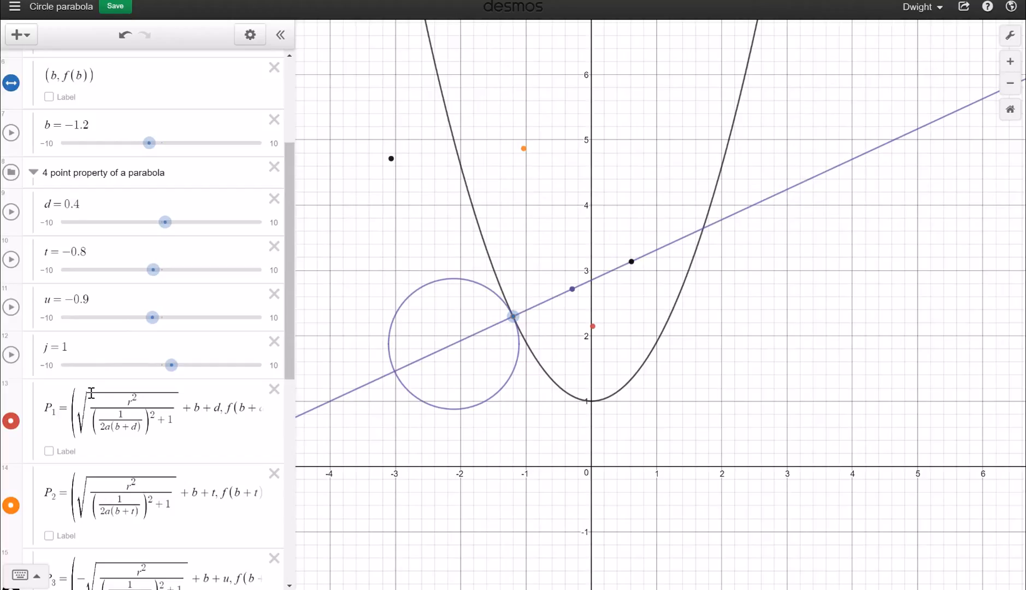
{"action": "scroll", "coordinate": [92, 392], "scroll_direction": "down", "scroll_amount": 5}
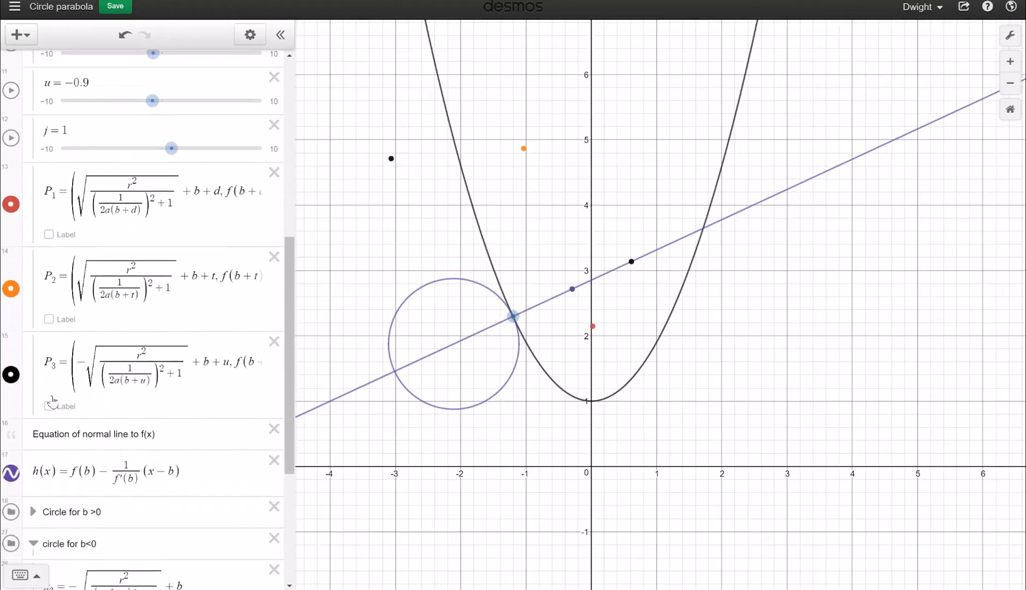
Duplicate the P3 formula into a new expression row
{"action": "left_click_drag", "start_coordinate": [46, 366], "coordinate": [407, 403]}
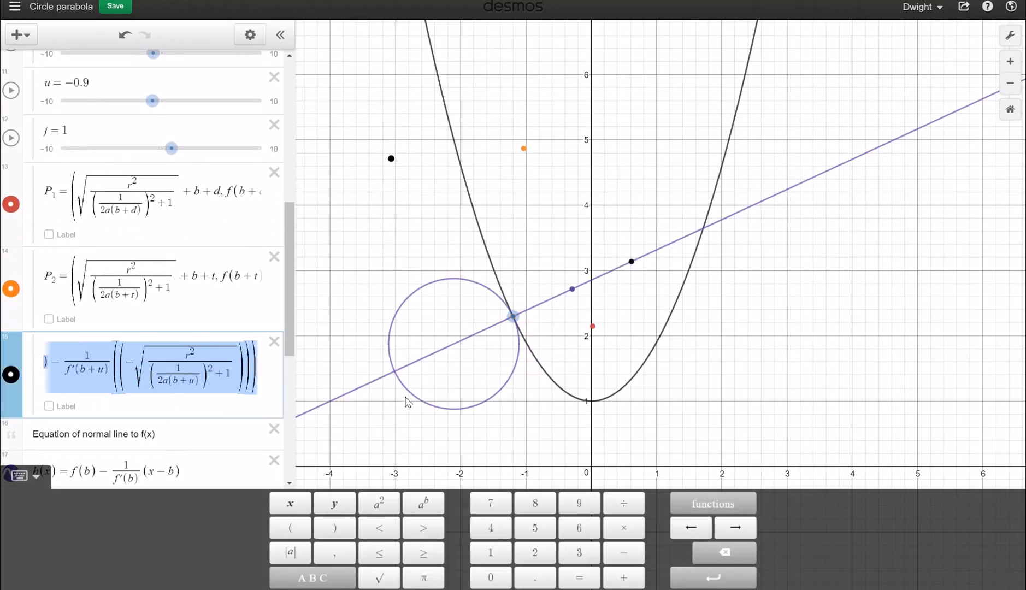
{"action": "key", "text": "ctrl+c"}
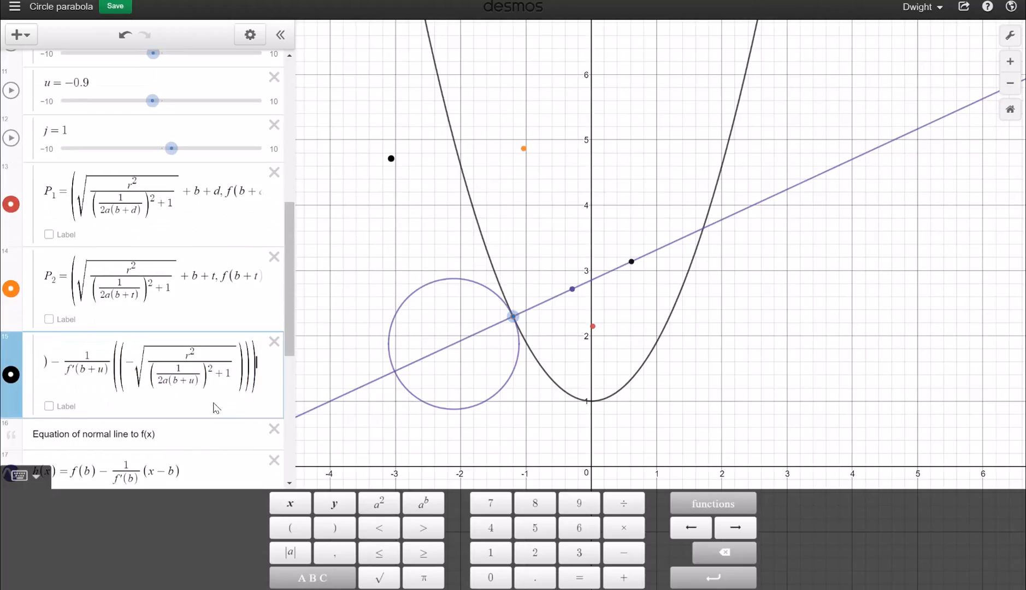
{"action": "key", "text": "Return"}
{"action": "key", "text": "ctrl+v"}
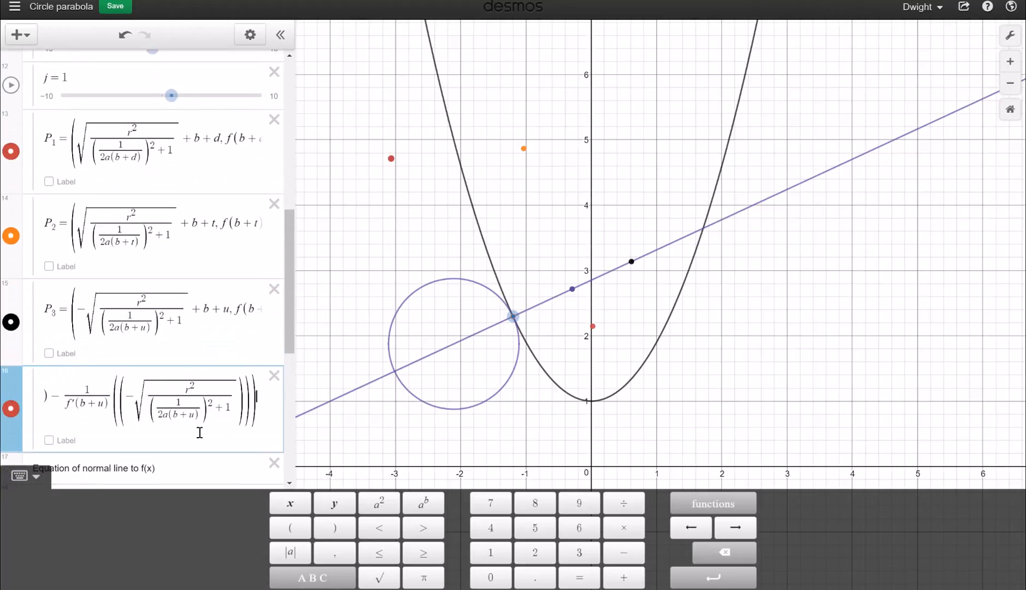
{"action": "scroll", "coordinate": [112, 310], "scroll_direction": "up", "scroll_amount": 2}
{"action": "scroll", "coordinate": [113, 311], "scroll_direction": "down", "scroll_amount": 2}
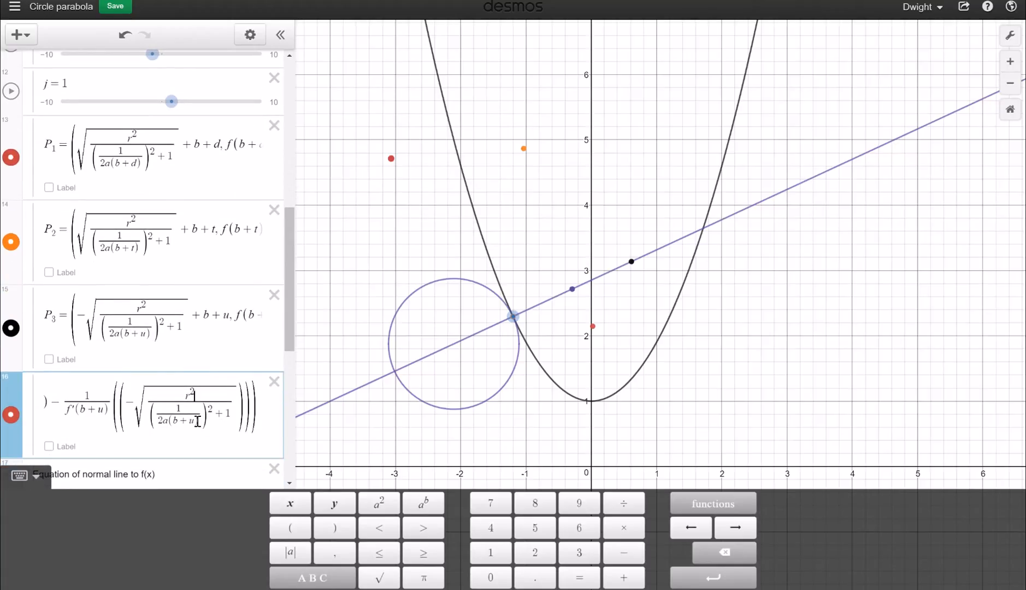
Replace every u in the copied formula with j, plotting a red point near (−0.5, 0.1)
{"action": "key", "text": "BackSpace"}
{"action": "type", "text": "j"}
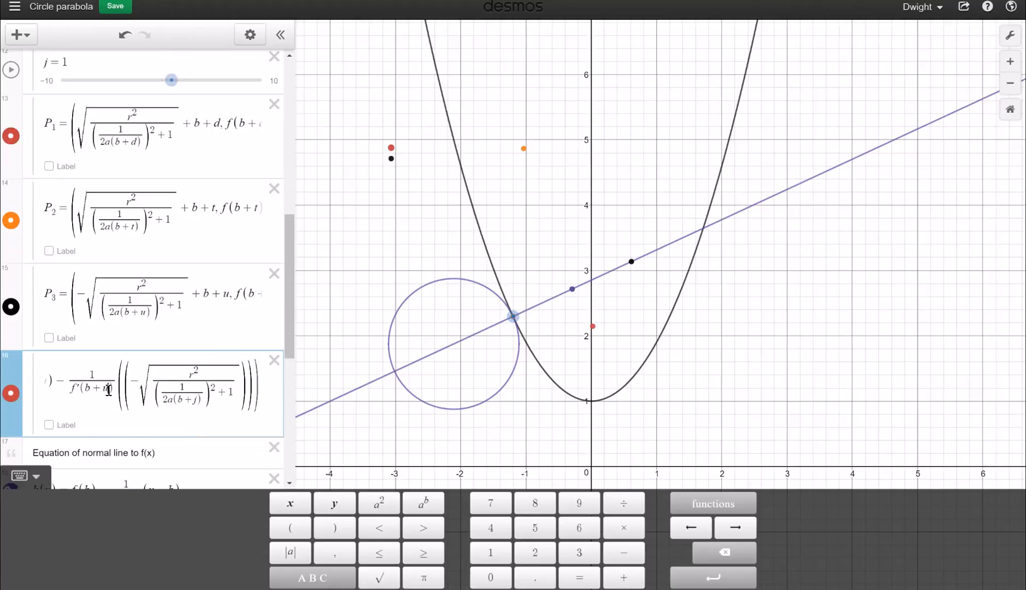
{"action": "key", "text": "BackSpace"}
{"action": "type", "text": "j"}
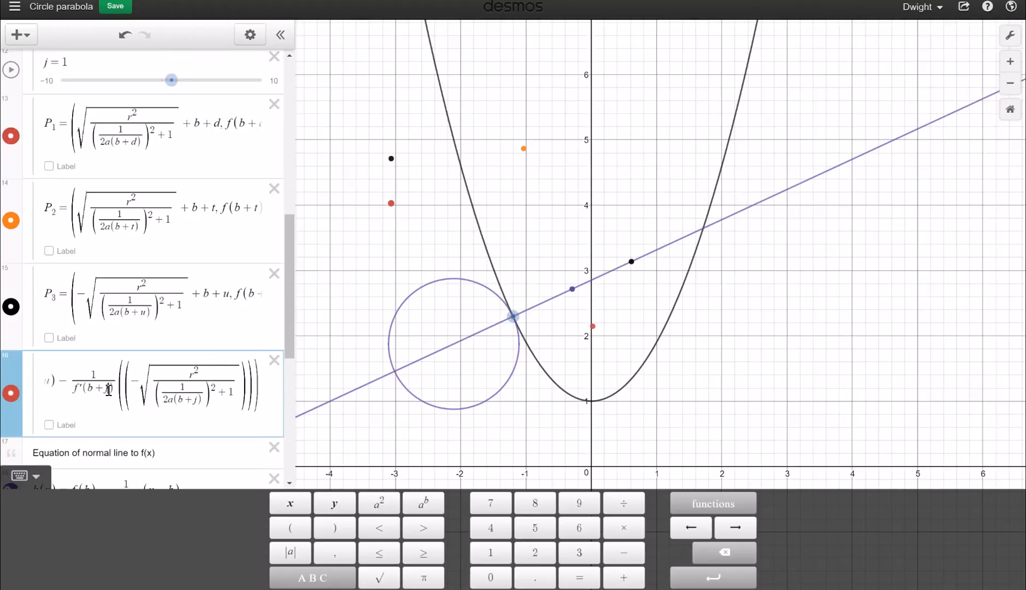
{"action": "key", "text": "Left"}
{"action": "key", "text": "Left"}
{"action": "key", "text": "Left"}
{"action": "key", "text": "Left"}
{"action": "key", "text": "Left"}
{"action": "key", "text": "Left"}
{"action": "key", "text": "Left"}
{"action": "key", "text": "Left"}
{"action": "key", "text": "Left"}
{"action": "key", "text": "Left"}
{"action": "key", "text": "Left"}
{"action": "key", "text": "Left"}
{"action": "key", "text": "Left"}
{"action": "key", "text": "Left"}
{"action": "key", "text": "Left"}
{"action": "key", "text": "Left"}
{"action": "key", "text": "Left"}
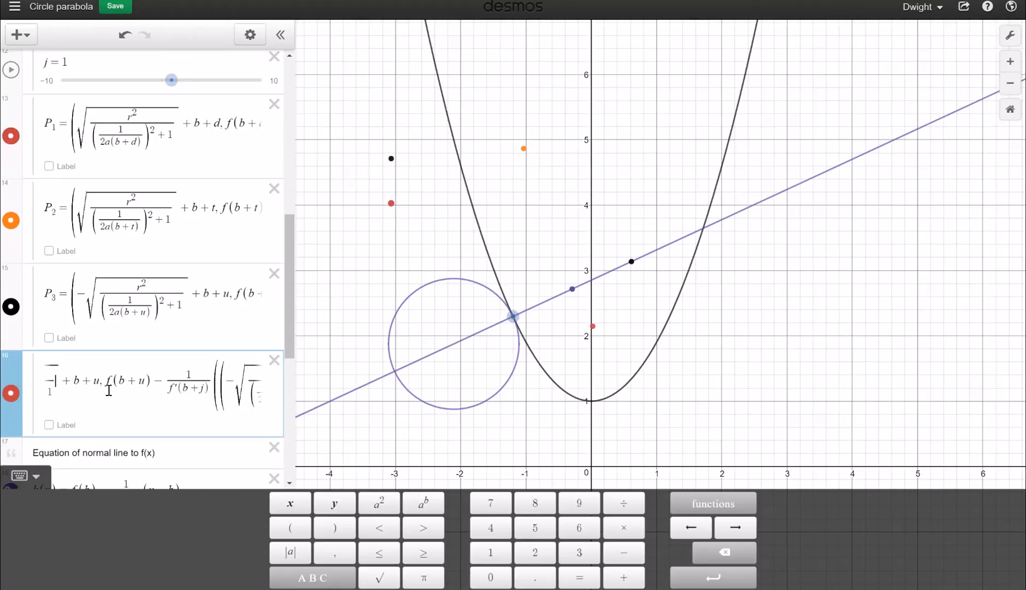
{"action": "key", "text": "BackSpace"}
{"action": "type", "text": "j"}
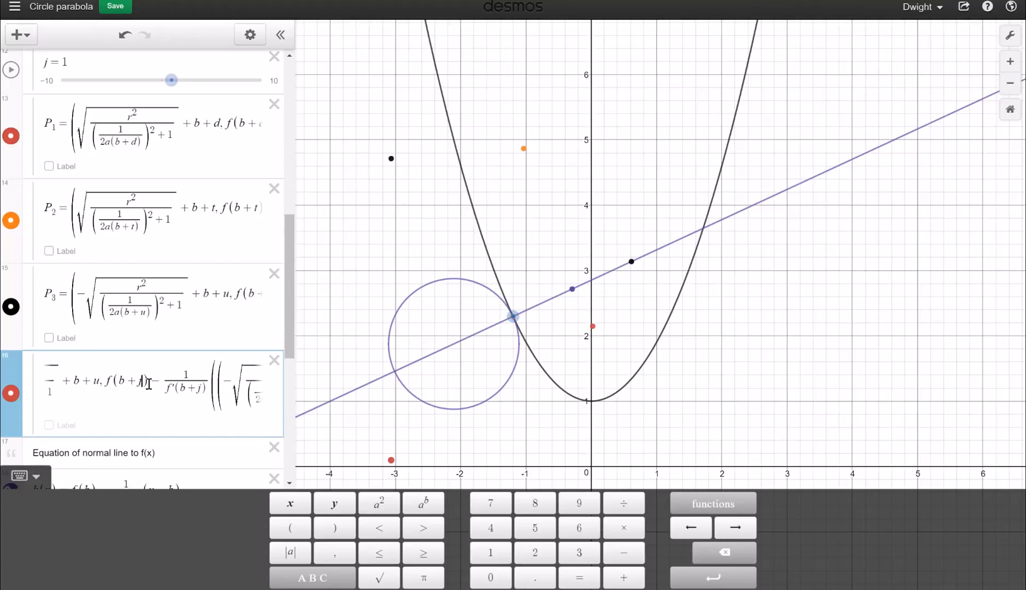
{"action": "key", "text": "BackSpace"}
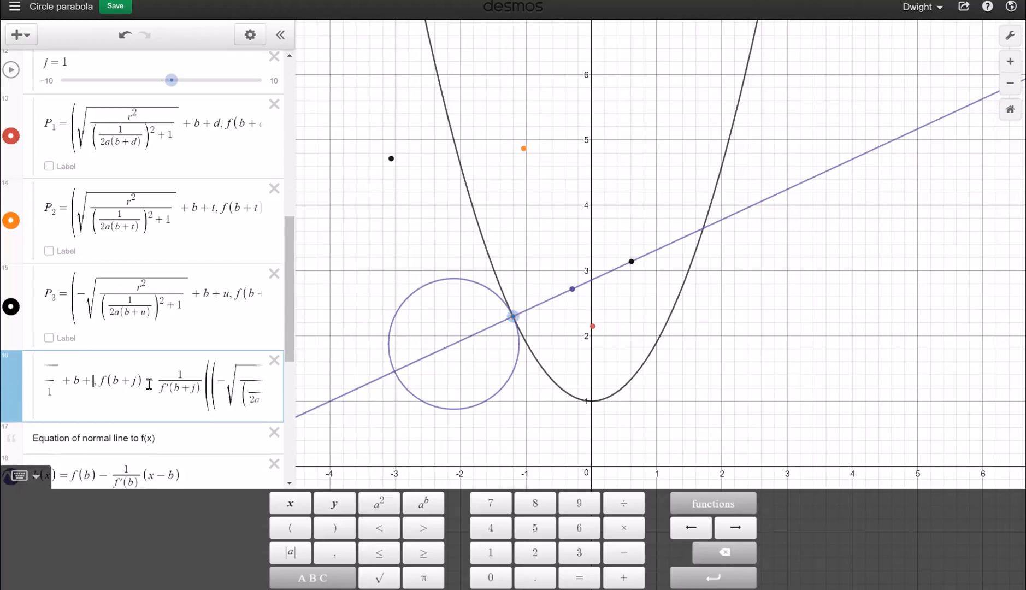
{"action": "type", "text": "j"}
{"action": "key", "text": "Left"}
{"action": "key", "text": "Left"}
{"action": "key", "text": "Left"}
{"action": "key", "text": "Left"}
{"action": "key", "text": "Left"}
{"action": "key", "text": "Left"}
{"action": "key", "text": "Left"}
{"action": "key", "text": "Left"}
{"action": "key", "text": "Left"}
{"action": "key", "text": "Left"}
{"action": "key", "text": "Left"}
{"action": "key", "text": "Left"}
{"action": "key", "text": "Left"}
{"action": "key", "text": "Left"}
{"action": "key", "text": "Left"}
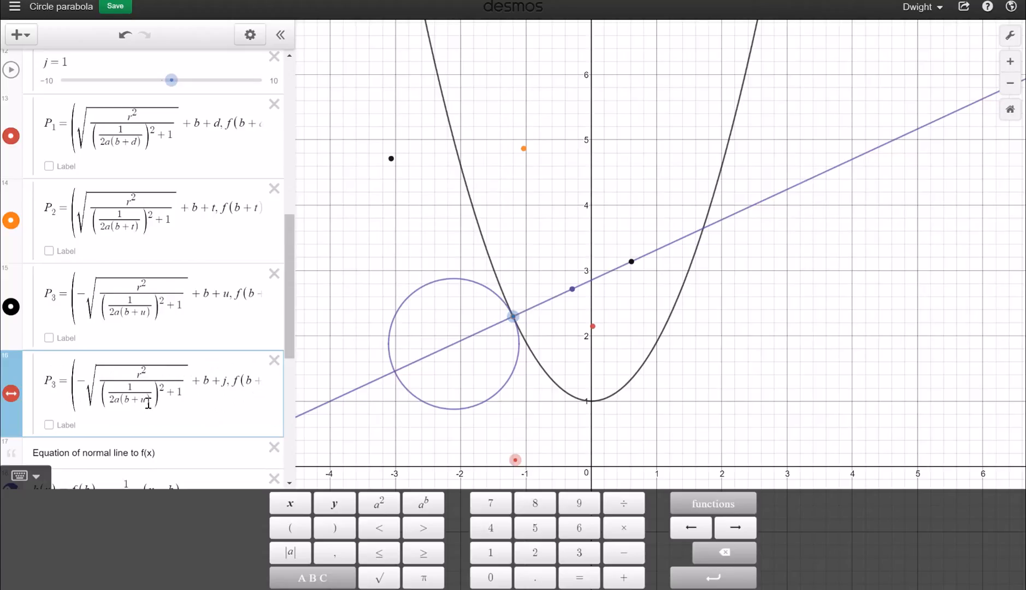
{"action": "left_click", "coordinate": [147, 404]}
{"action": "key", "text": "BackSpace"}
{"action": "type", "text": "j"}
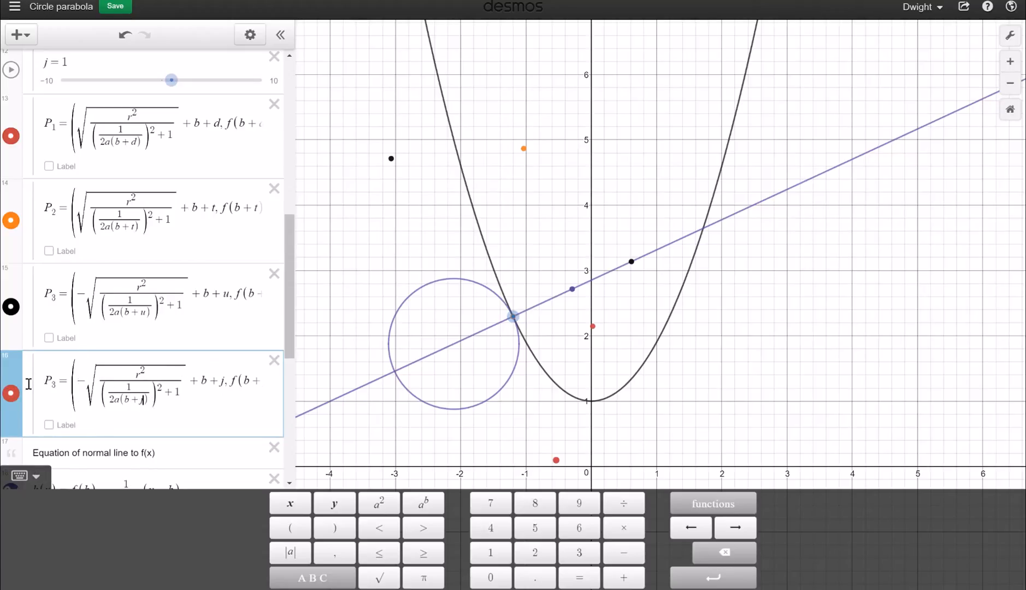
Adjust u and set the b slider to about −1.4
{"action": "scroll", "coordinate": [54, 252], "scroll_direction": "up", "scroll_amount": 1}
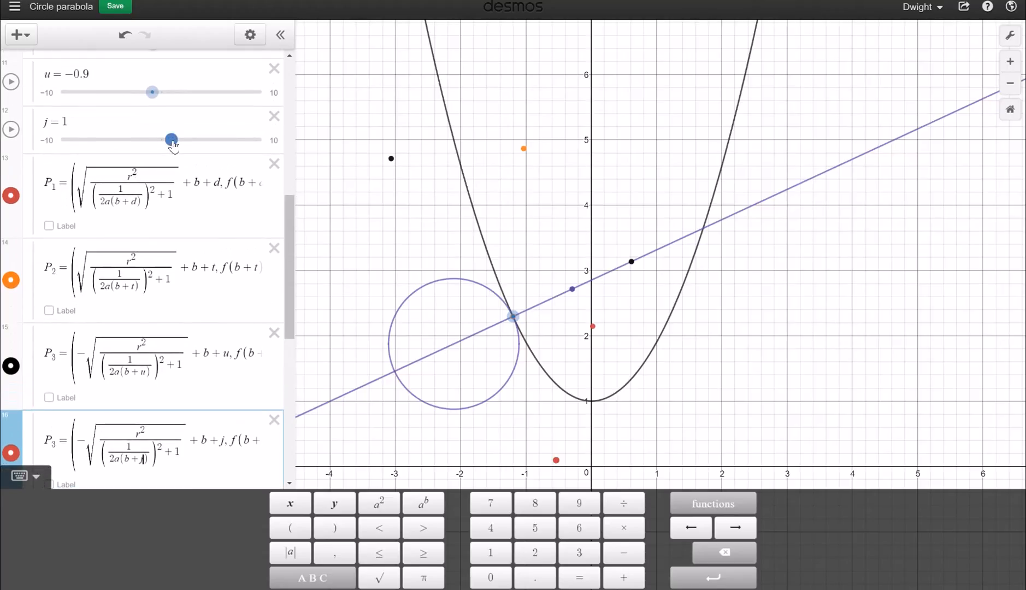
{"action": "scroll", "coordinate": [116, 195], "scroll_direction": "up", "scroll_amount": 4}
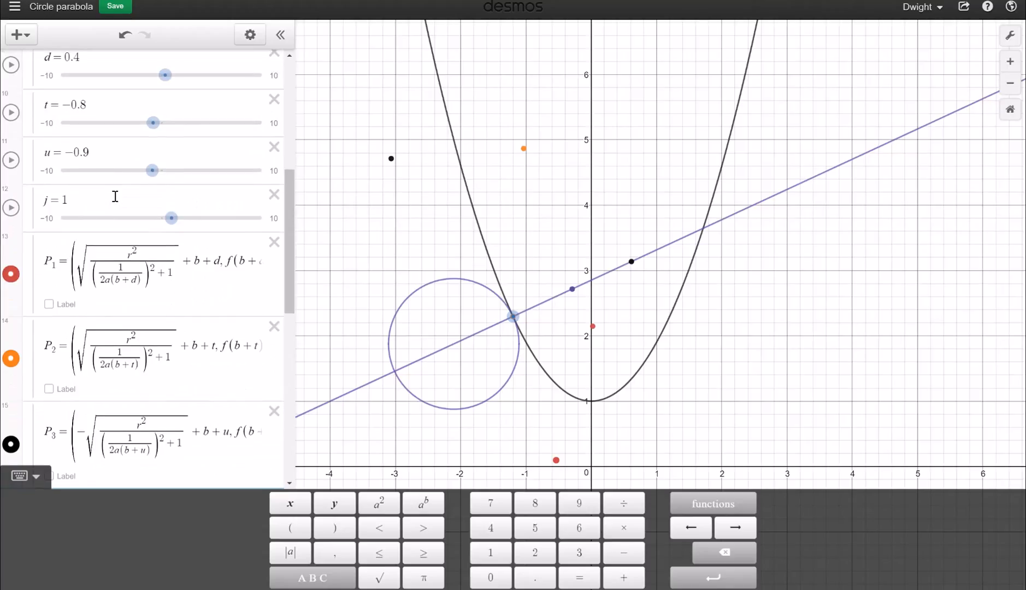
{"action": "scroll", "coordinate": [115, 196], "scroll_direction": "up", "scroll_amount": 1}
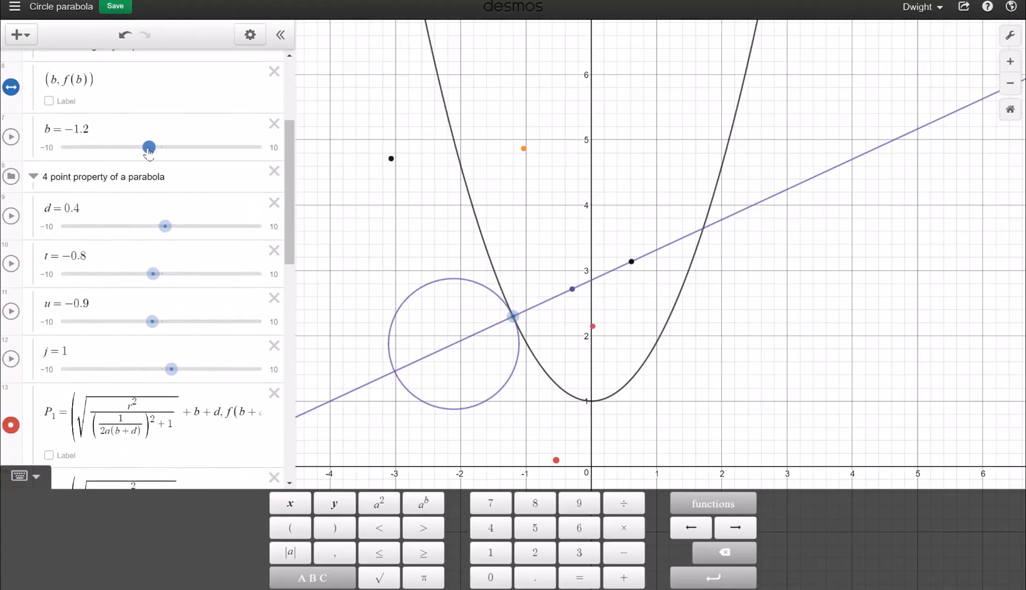
{"action": "scroll", "coordinate": [143, 155], "scroll_direction": "down", "scroll_amount": 4}
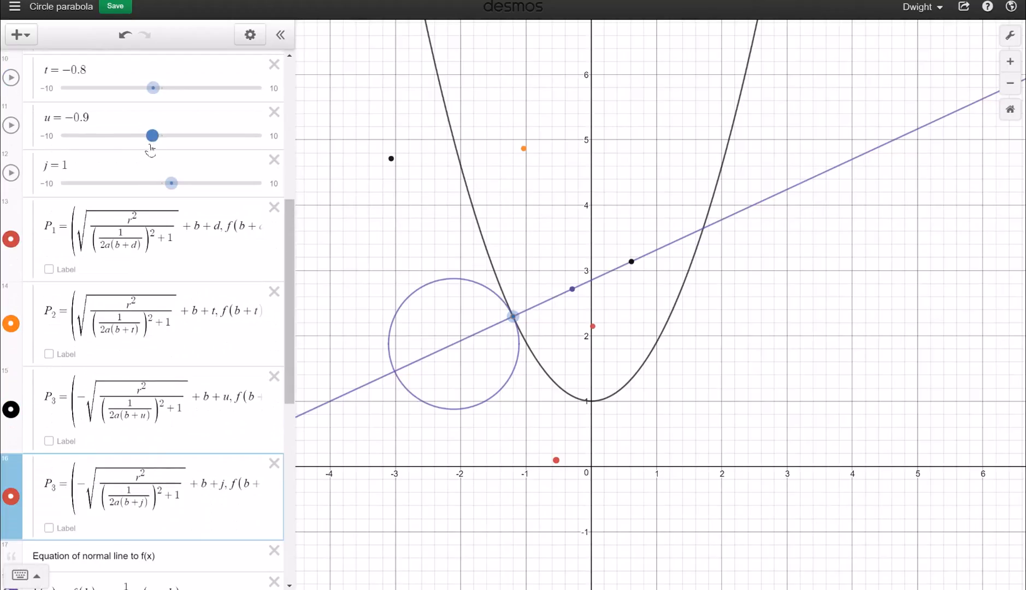
{"action": "left_click_drag", "start_coordinate": [152, 136], "coordinate": [157, 154]}
{"action": "scroll", "coordinate": [159, 153], "scroll_direction": "up", "scroll_amount": 3}
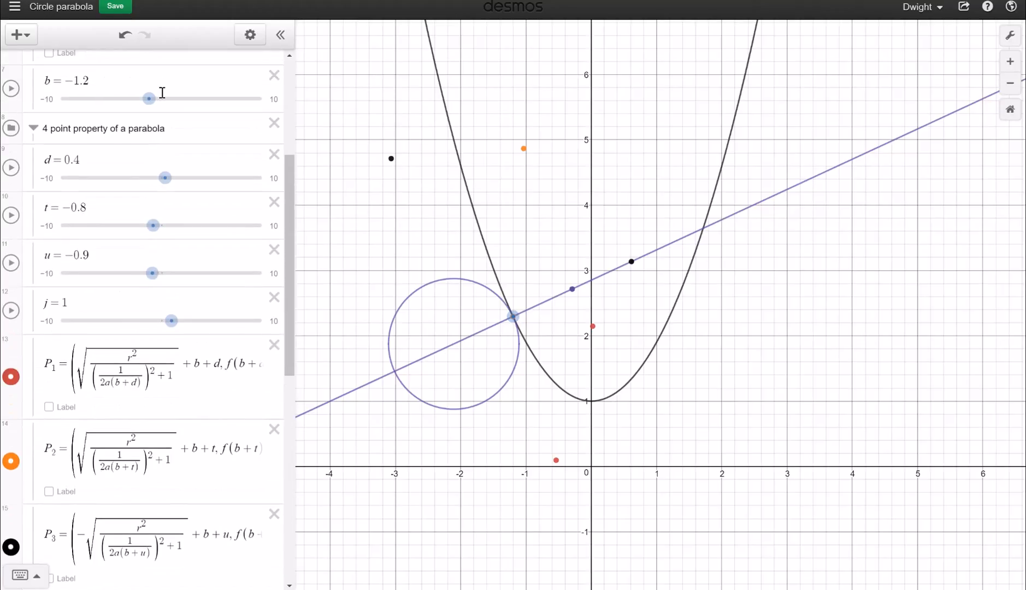
{"action": "mouse_move", "coordinate": [149, 99]}
{"action": "left_mouse_down"}
{"action": "mouse_move", "coordinate": [135, 104]}
{"action": "mouse_move", "coordinate": [152, 116]}
{"action": "left_mouse_up"}
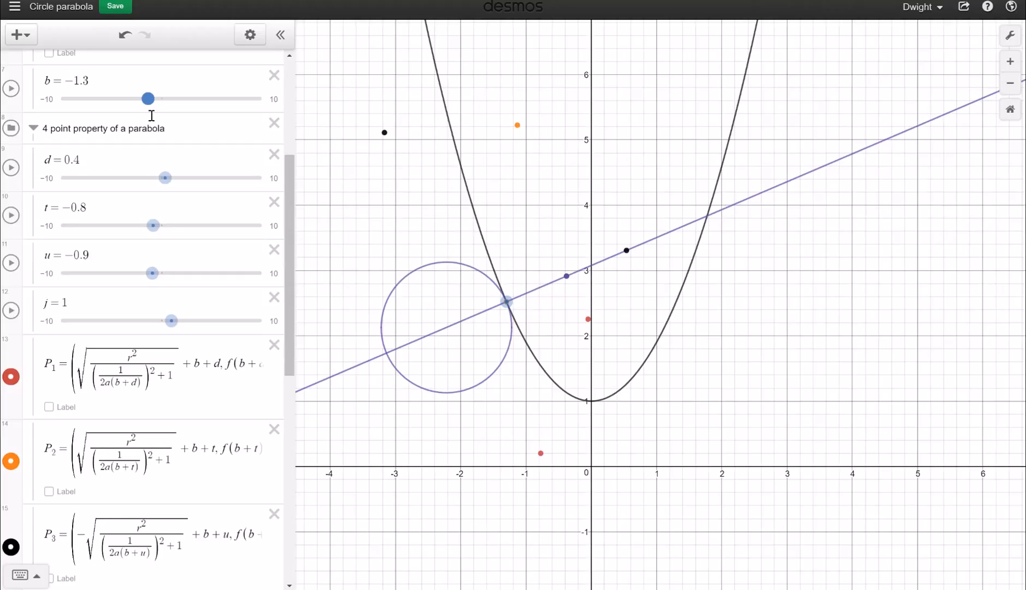
{"action": "mouse_move", "coordinate": [151, 115]}
{"action": "left_mouse_down"}
{"action": "mouse_move", "coordinate": [164, 130]}
{"action": "mouse_move", "coordinate": [147, 113]}
{"action": "left_mouse_up"}
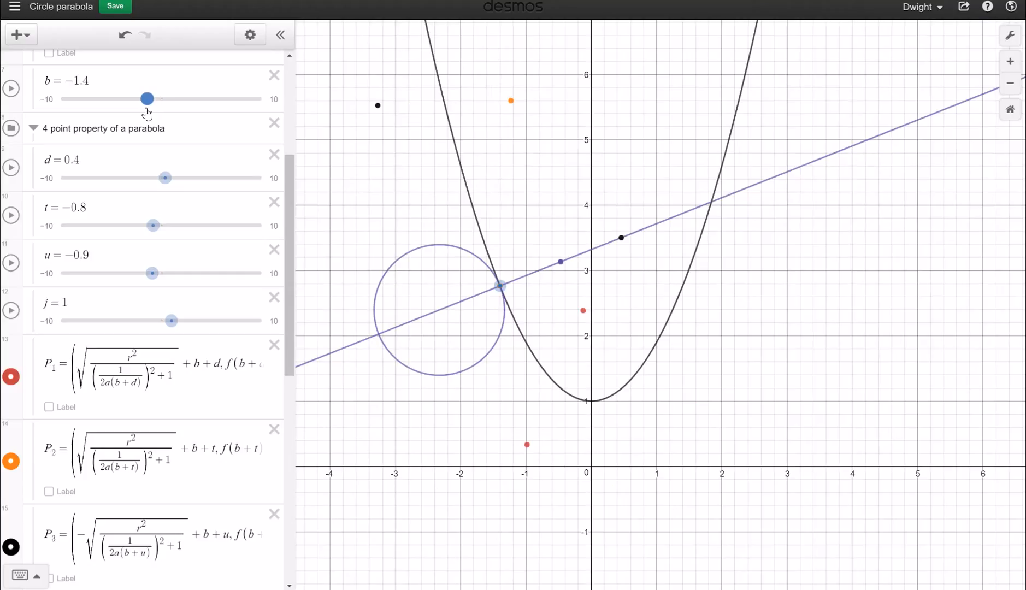
Set d to 2.5 and t to 3.3, and show P1's coordinate label (1.993, 1.638)
{"action": "left_click", "coordinate": [168, 180]}
{"action": "left_click_drag", "start_coordinate": [165, 190], "coordinate": [186, 204]}
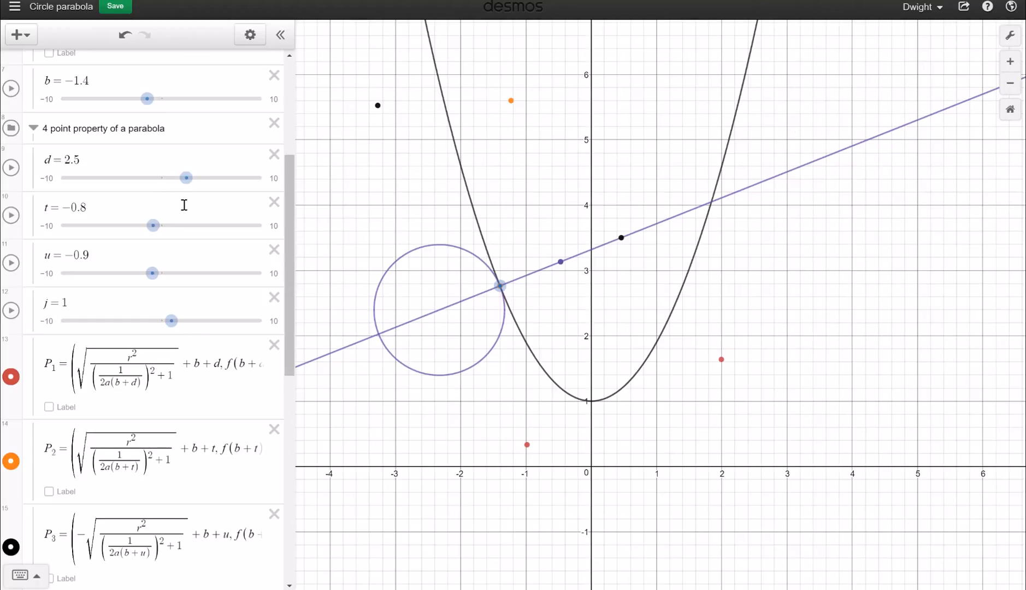
{"action": "left_click", "coordinate": [152, 226]}
{"action": "left_click_drag", "start_coordinate": [149, 234], "coordinate": [201, 239]}
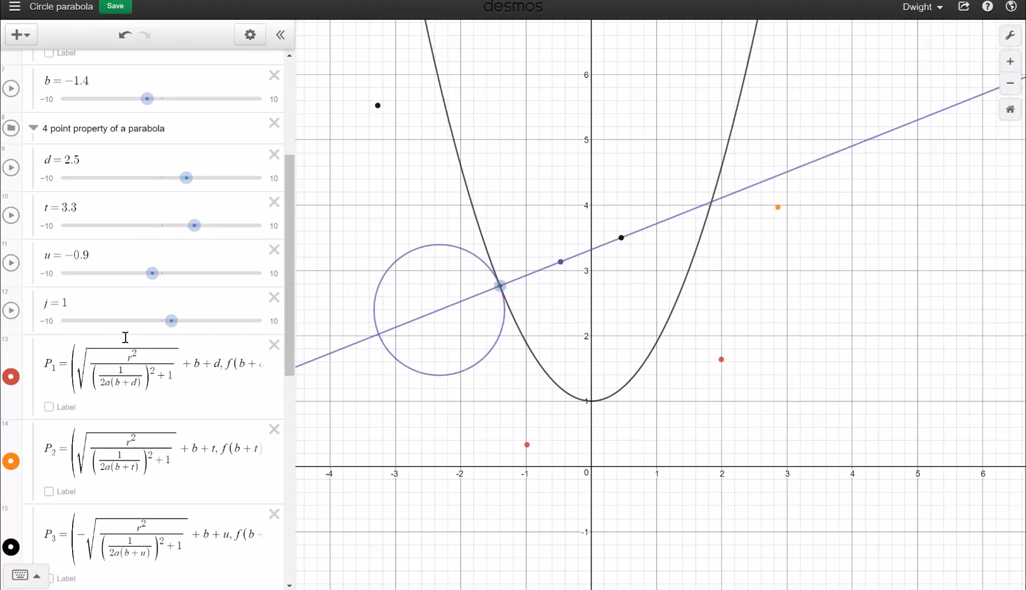
{"action": "left_click", "coordinate": [50, 407]}
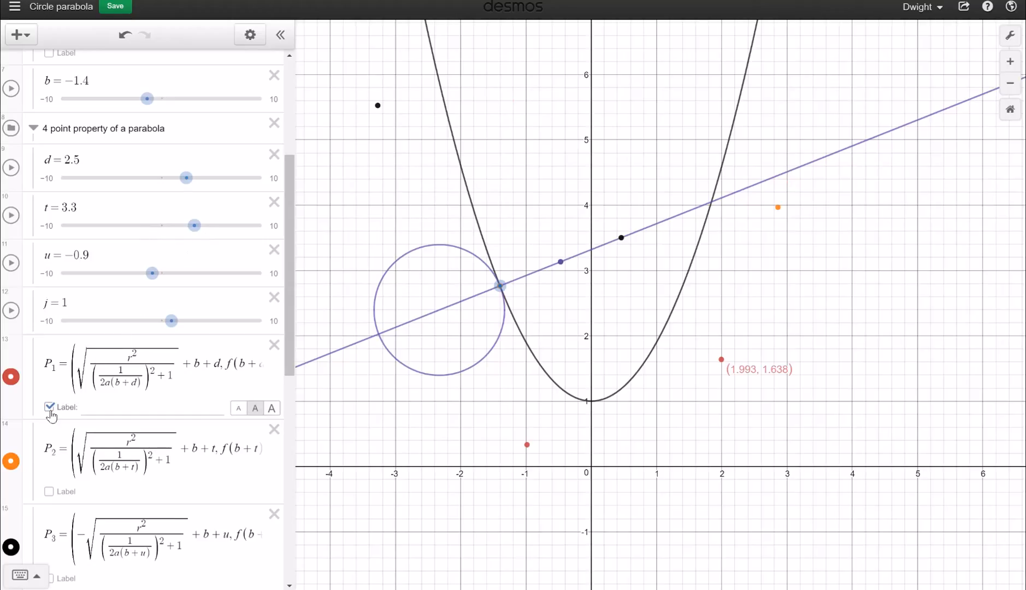
Label P2 (2.86, 3.968), P3 (−3.272, 5.526) and the second P3 (−0.984, 0.332) with coordinates
{"action": "left_click", "coordinate": [50, 410]}
{"action": "left_click", "coordinate": [50, 410]}
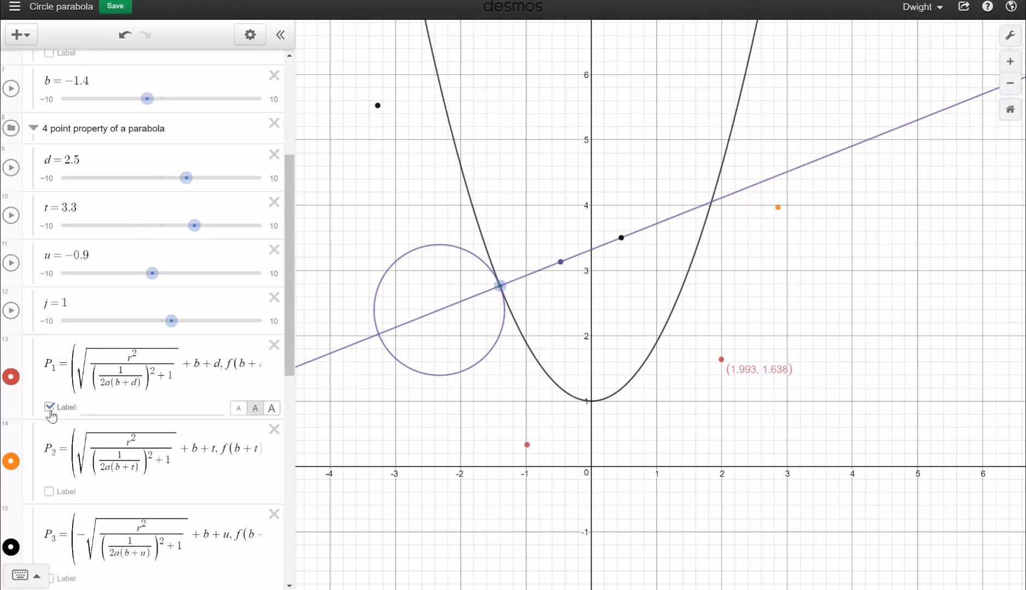
{"action": "left_click", "coordinate": [50, 492]}
{"action": "scroll", "coordinate": [52, 490], "scroll_direction": "down", "scroll_amount": 2}
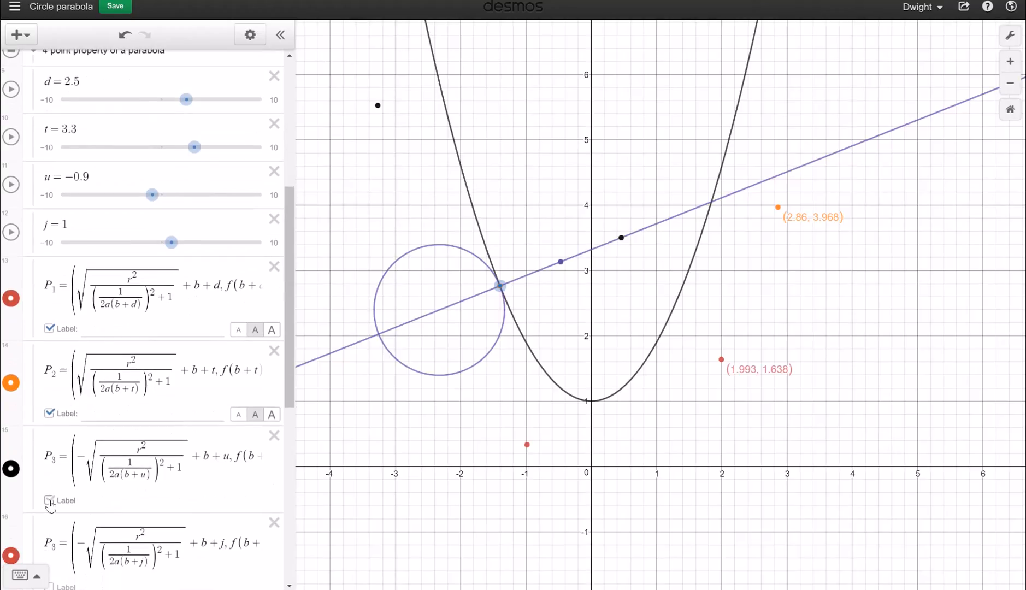
{"action": "left_click", "coordinate": [49, 499]}
{"action": "scroll", "coordinate": [51, 500], "scroll_direction": "down", "scroll_amount": 1}
{"action": "left_click", "coordinate": [51, 550]}
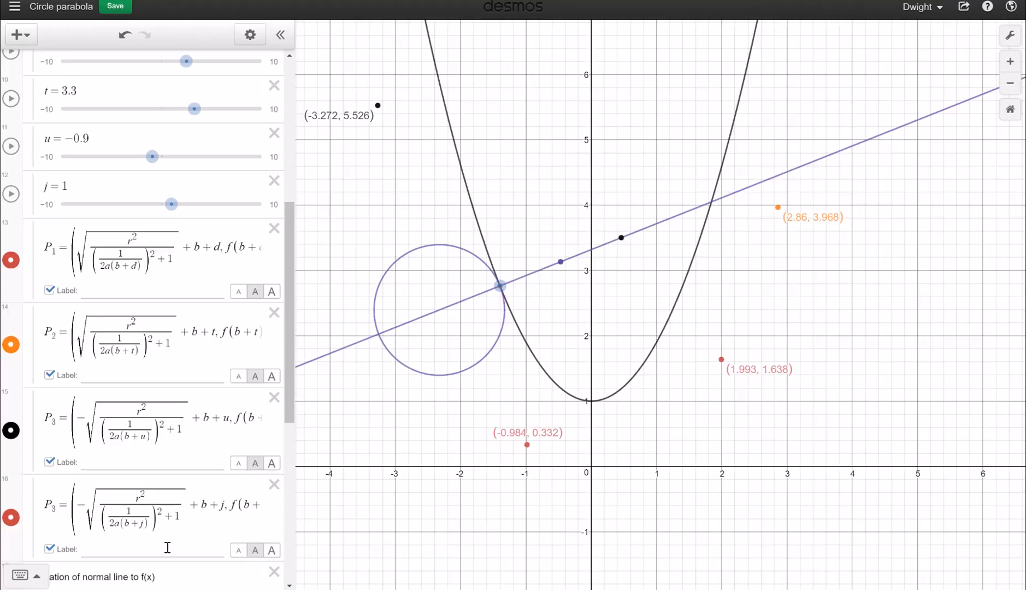
{"action": "scroll", "coordinate": [66, 403], "scroll_direction": "up", "scroll_amount": 6}
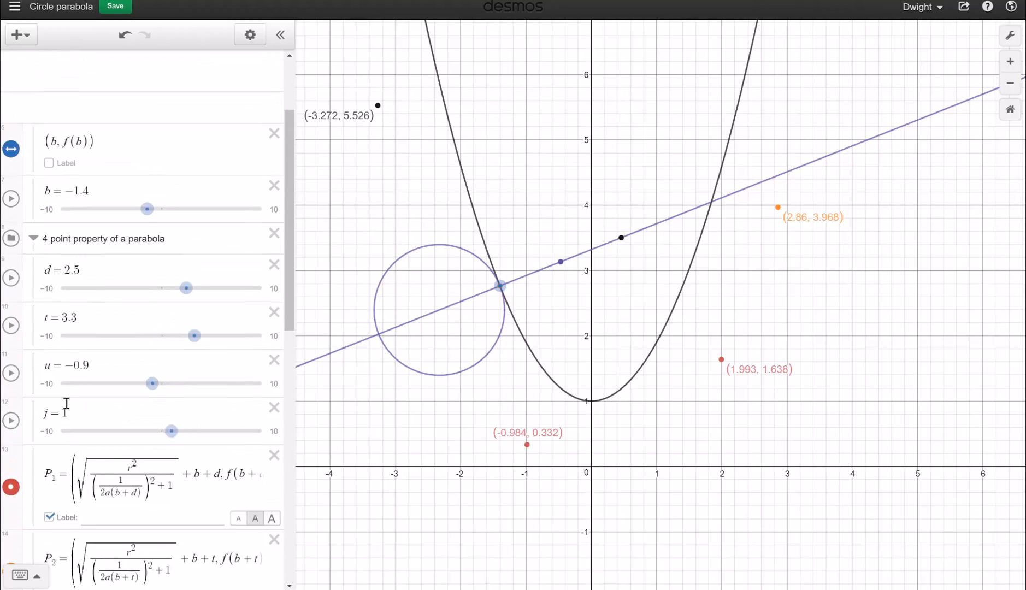
{"action": "scroll", "coordinate": [16, 159], "scroll_direction": "down", "scroll_amount": 2}
{"action": "scroll", "coordinate": [21, 203], "scroll_direction": "up", "scroll_amount": 2}
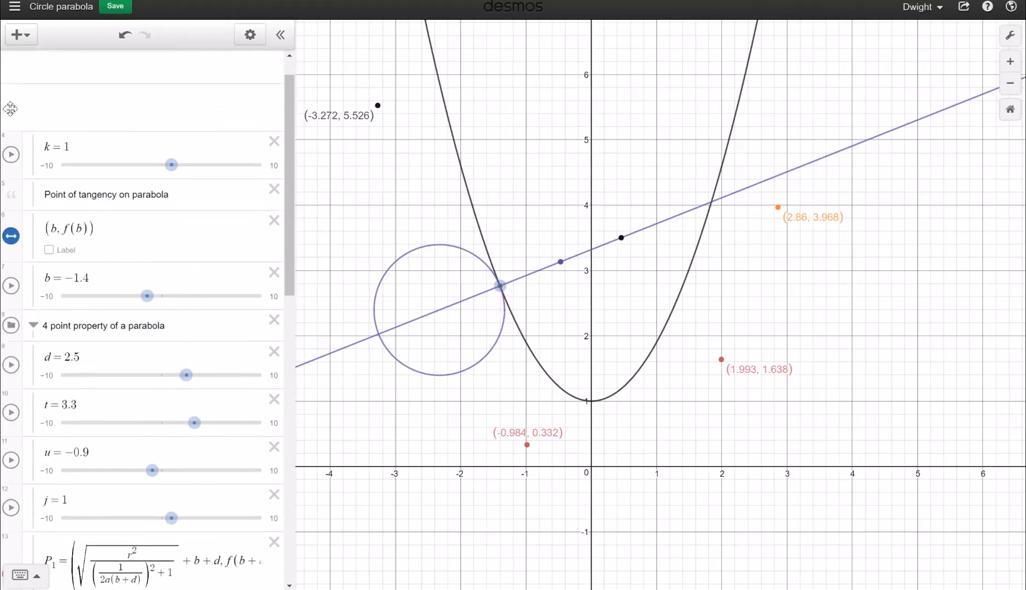
{"action": "scroll", "coordinate": [21, 203], "scroll_direction": "down", "scroll_amount": 3}
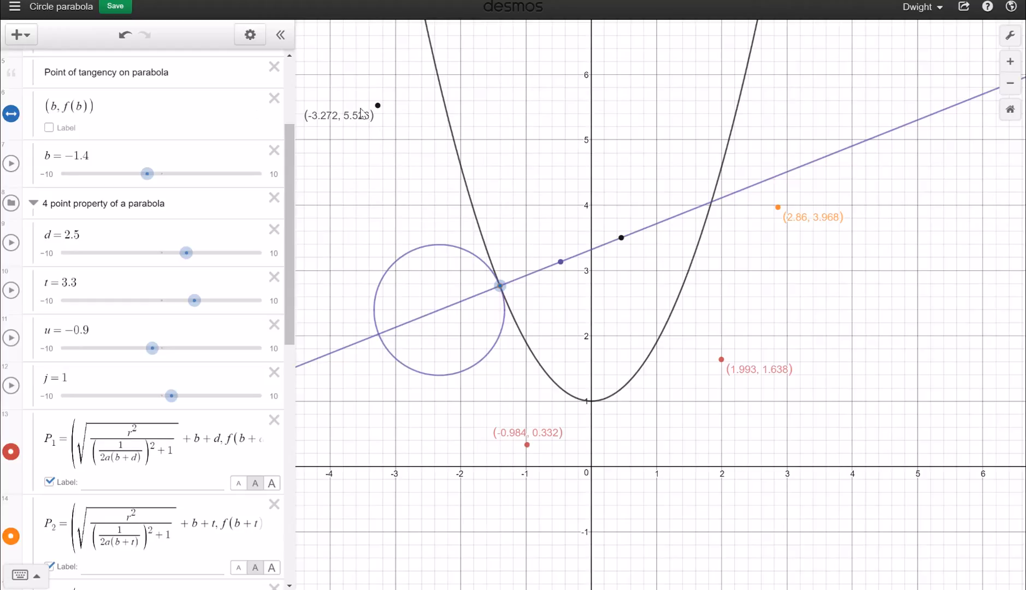
{"action": "scroll", "coordinate": [103, 415], "scroll_direction": "down", "scroll_amount": 3}
{"action": "scroll", "coordinate": [103, 414], "scroll_direction": "down", "scroll_amount": 2}
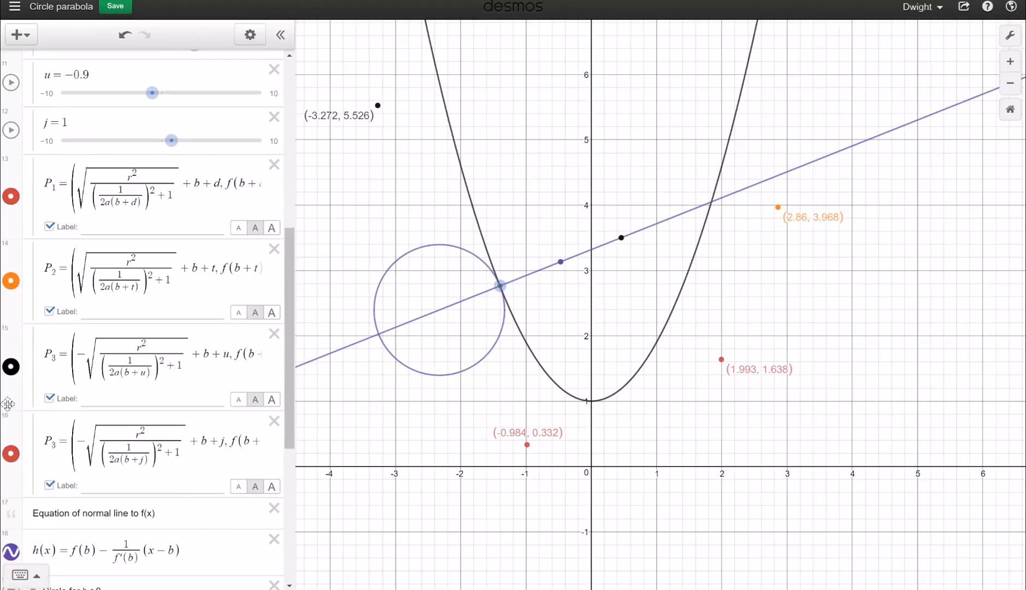
Colour point P1 black and the second P3 point at (−0.984, 0.332) orange
{"action": "left_click", "coordinate": [12, 198]}
{"action": "left_click", "coordinate": [145, 211]}
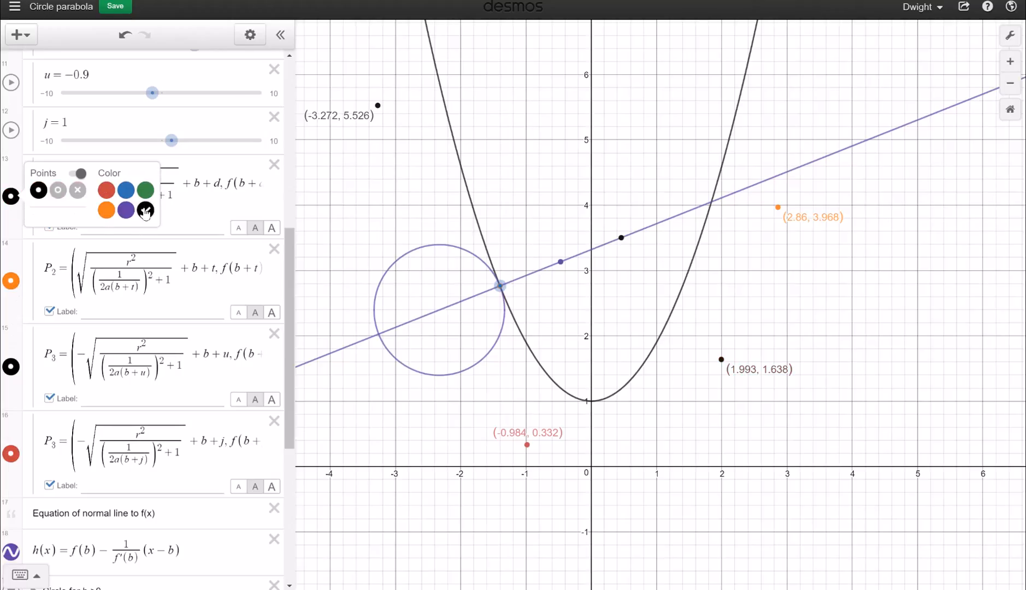
{"action": "left_click", "coordinate": [12, 456]}
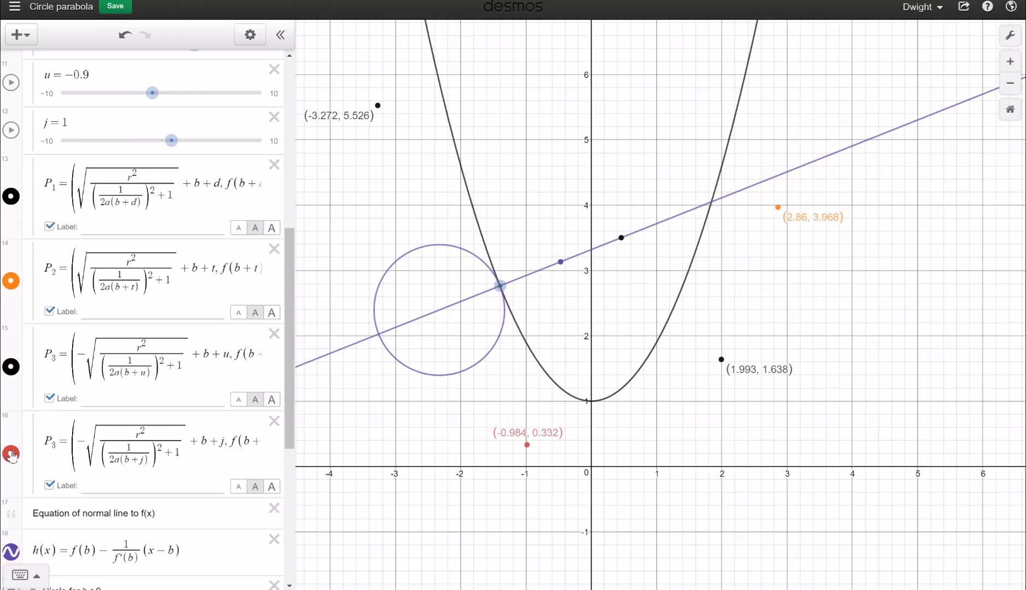
{"action": "left_click", "coordinate": [107, 468]}
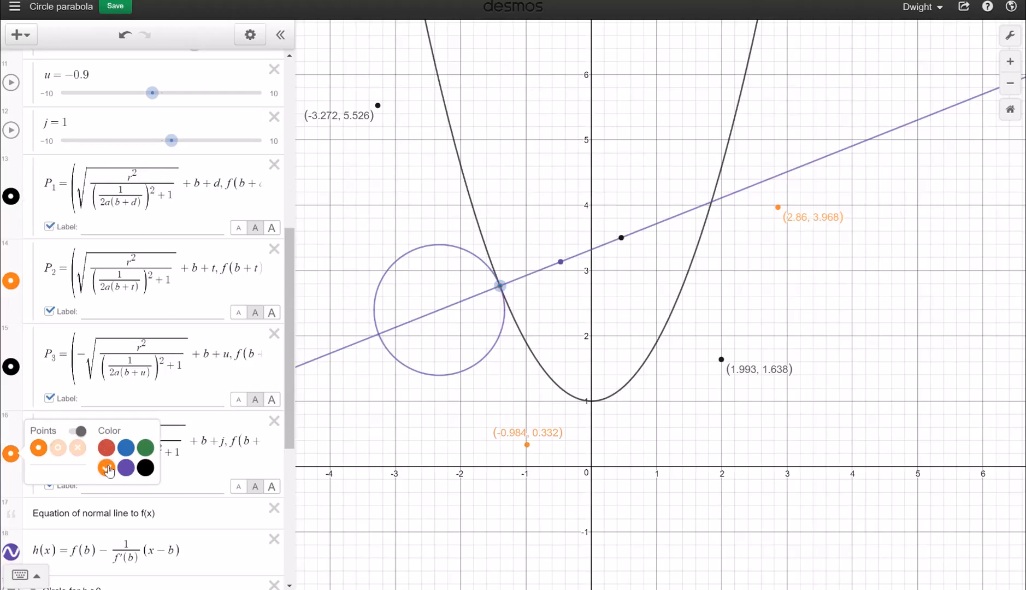
{"action": "left_click", "coordinate": [447, 438]}
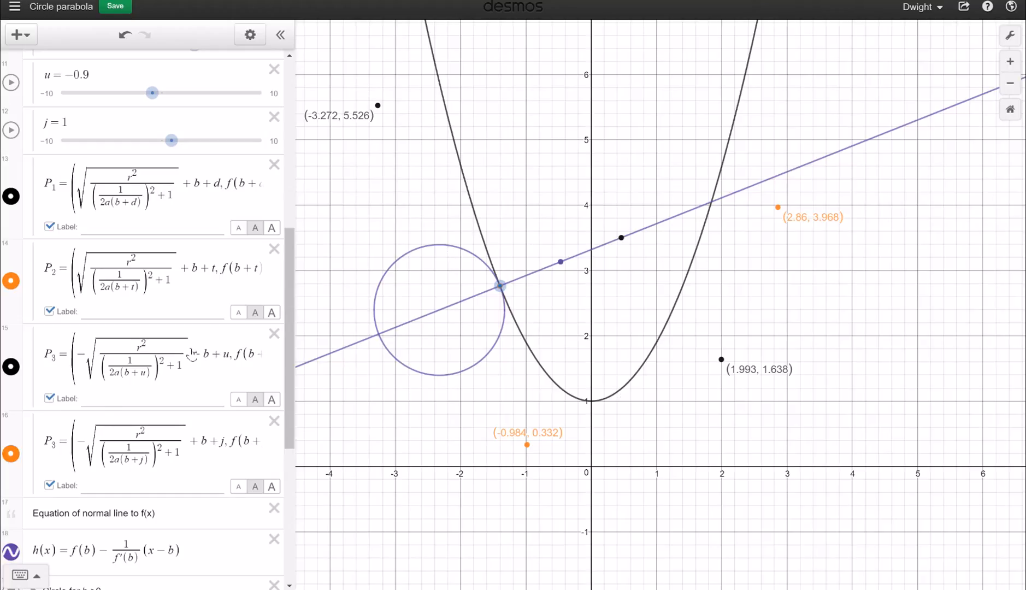
{"action": "scroll", "coordinate": [110, 408], "scroll_direction": "down", "scroll_amount": 5}
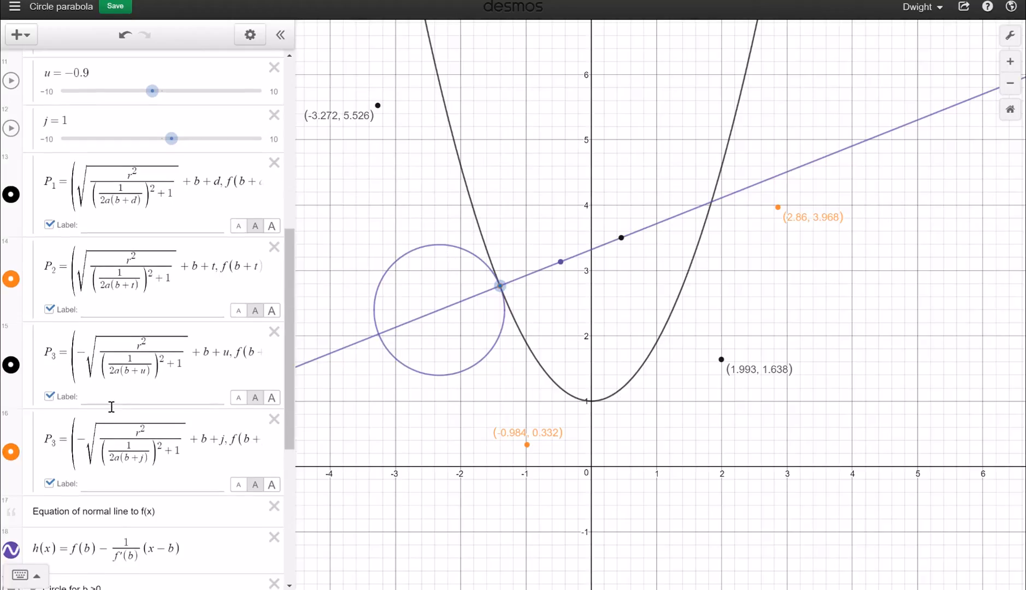
Rename the duplicate P3 point to P4 and set its label text to P4
{"action": "left_click", "coordinate": [187, 367]}
{"action": "type", "text": "\\"}
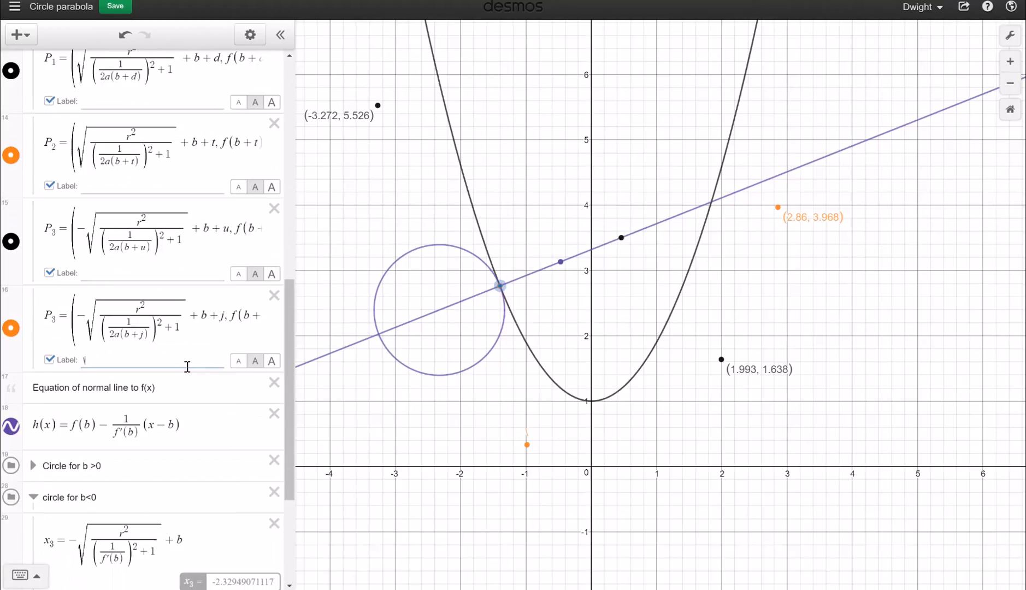
{"action": "key", "text": "BackSpace"}
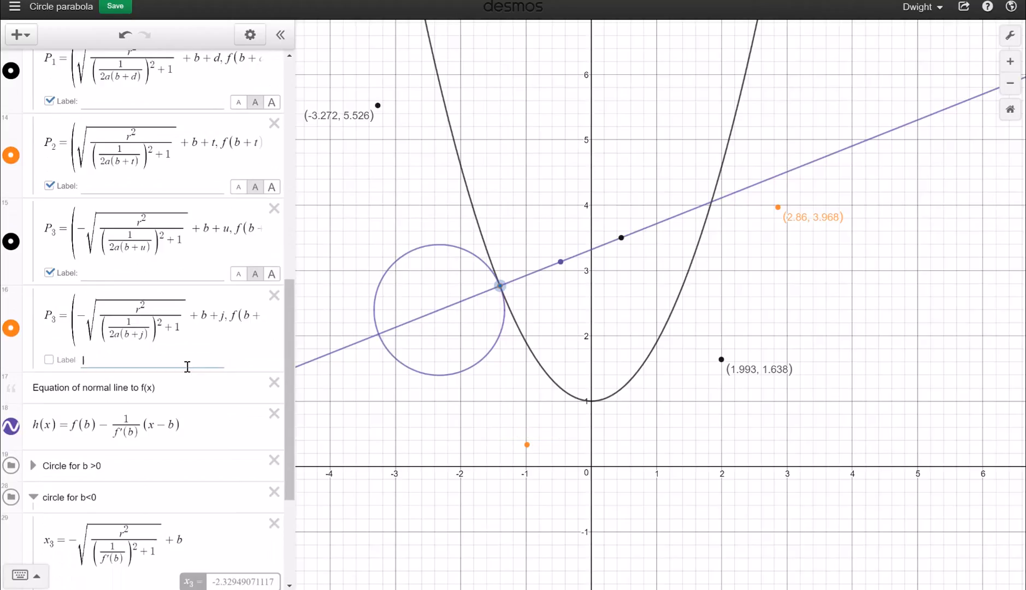
{"action": "type", "text": "P3"}
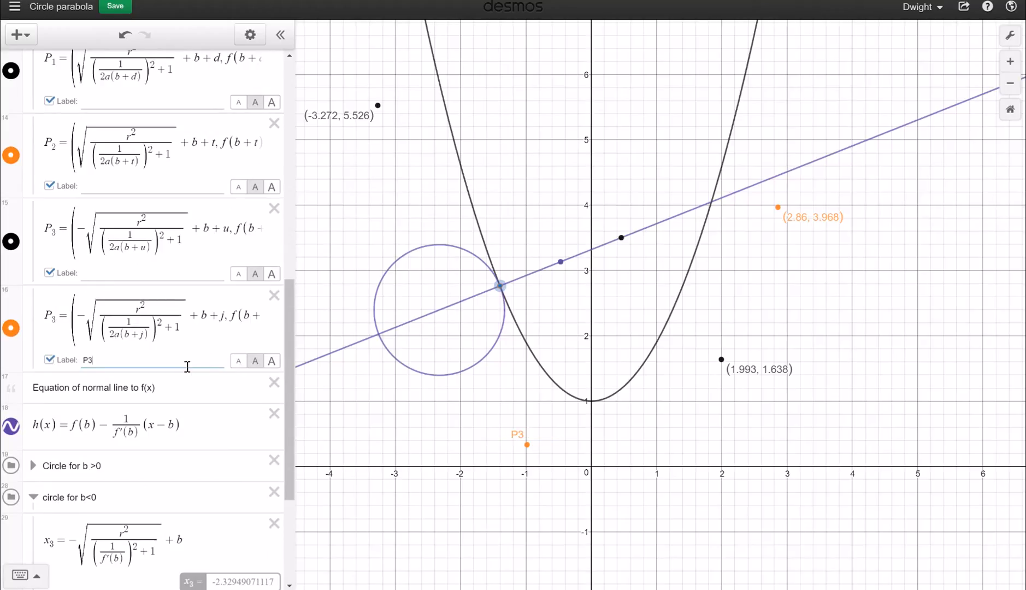
{"action": "left_click", "coordinate": [120, 273]}
{"action": "left_click", "coordinate": [62, 327]}
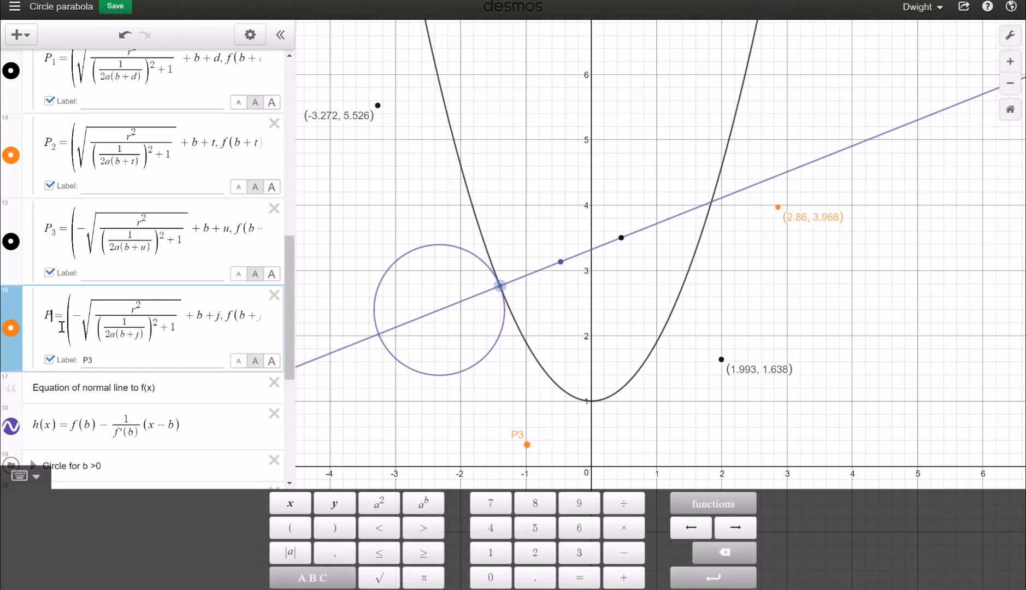
{"action": "key", "text": "BackSpace"}
{"action": "type", "text": "4"}
{"action": "left_click", "coordinate": [100, 361]}
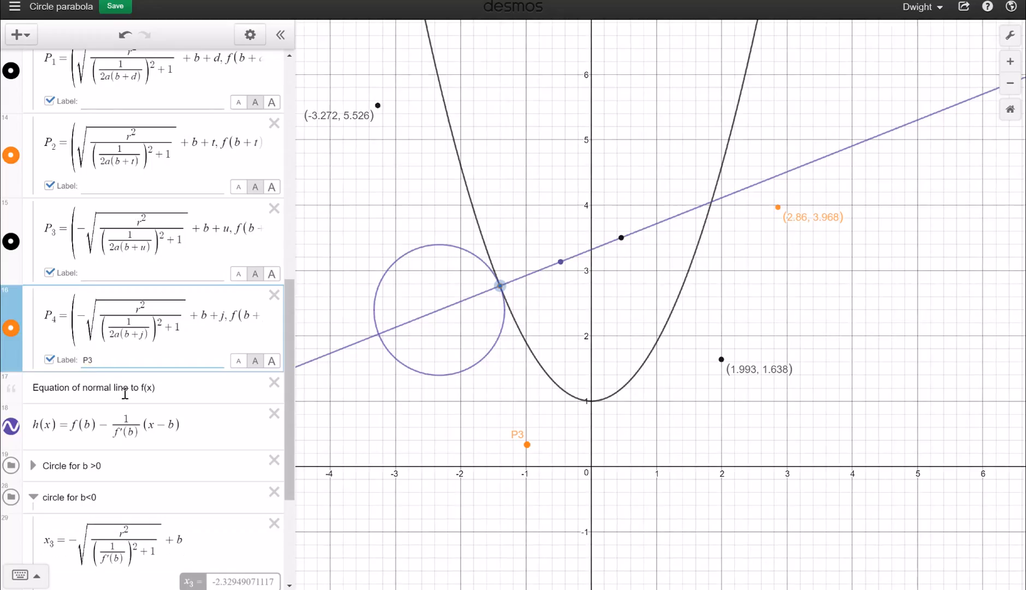
{"action": "key", "text": "BackSpace"}
{"action": "type", "text": "4"}
Type P3, P2 and P1 into the label fields of the other three points
{"action": "left_click", "coordinate": [95, 278]}
{"action": "type", "text": "P3"}
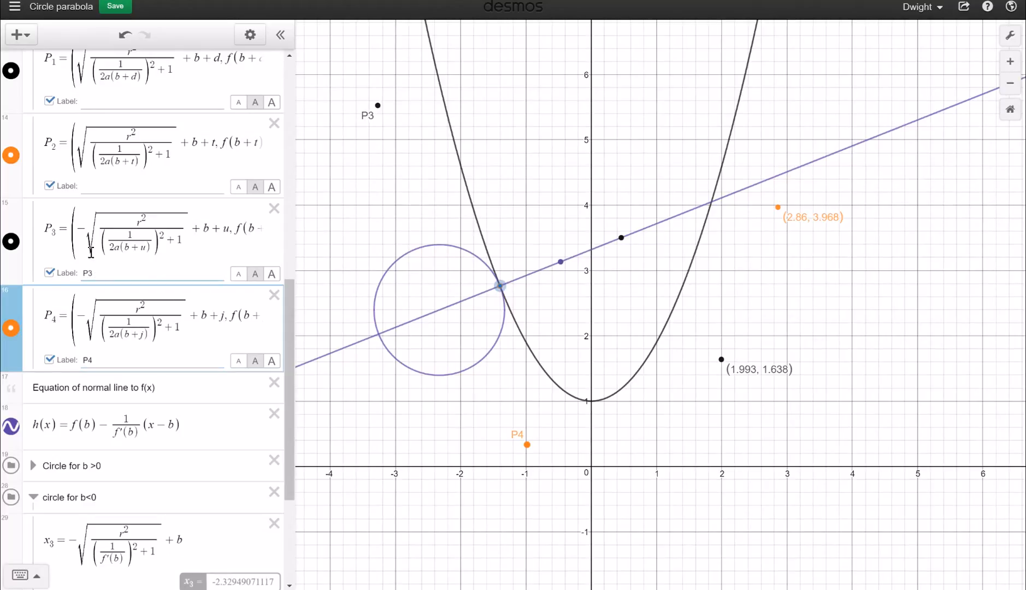
{"action": "left_click", "coordinate": [95, 191]}
{"action": "type", "text": "P2"}
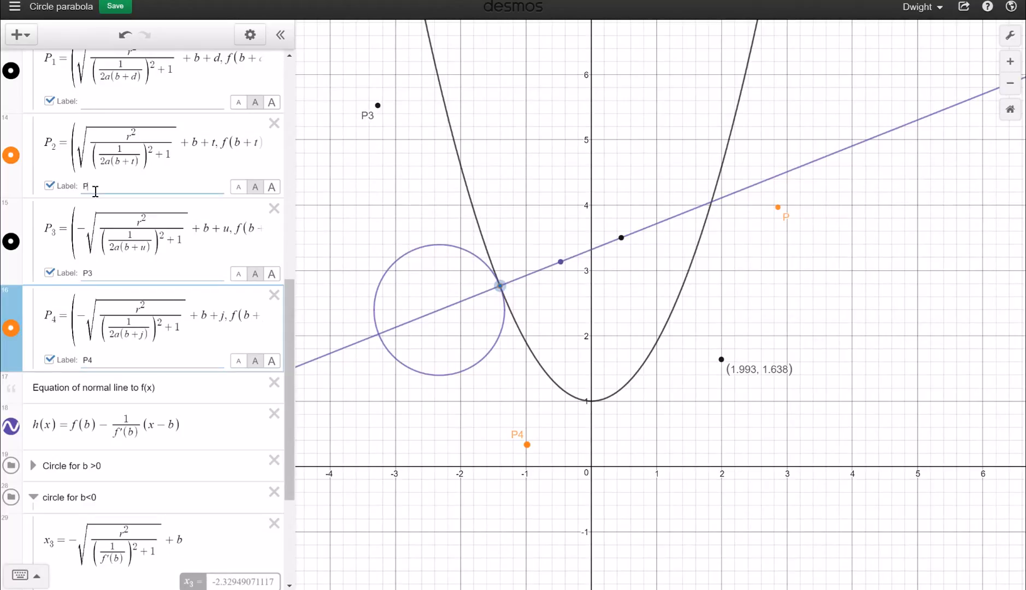
{"action": "left_click", "coordinate": [86, 100]}
{"action": "type", "text": "P"}
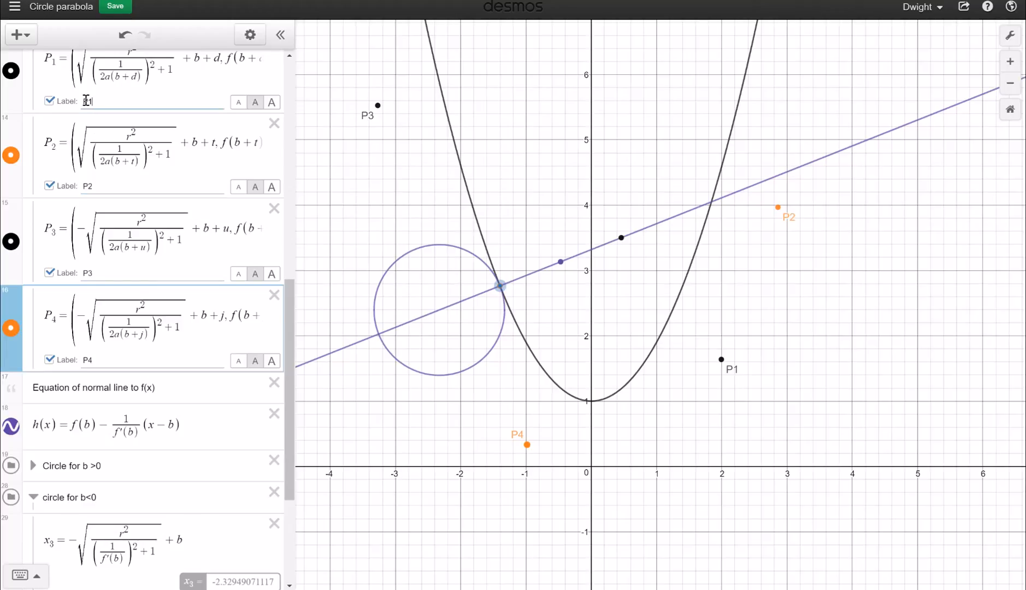
{"action": "type", "text": "1"}
{"action": "scroll", "coordinate": [127, 402], "scroll_direction": "down", "scroll_amount": 1}
{"action": "scroll", "coordinate": [128, 402], "scroll_direction": "down", "scroll_amount": 2}
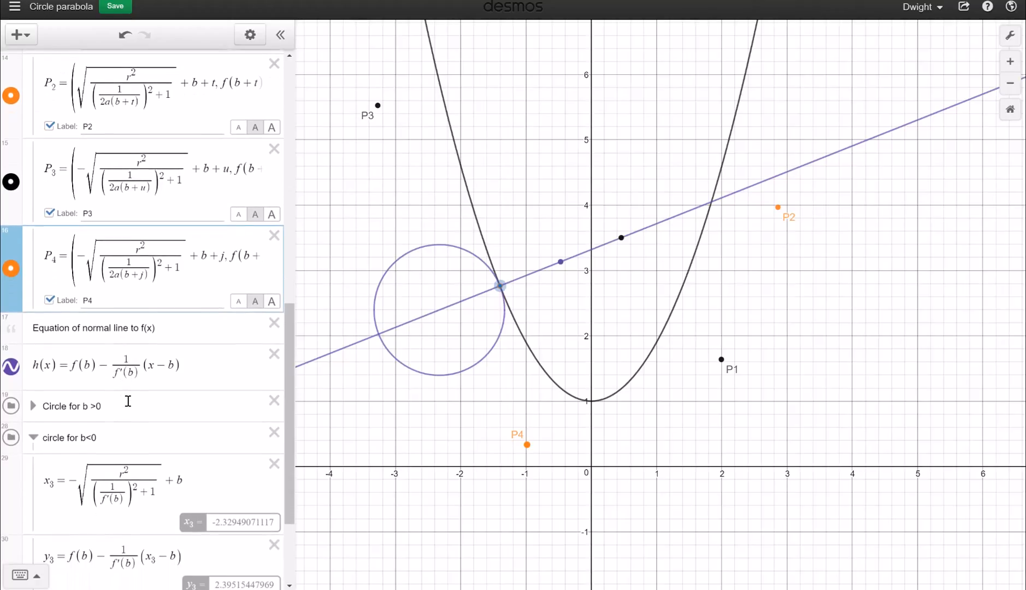
{"action": "left_click", "coordinate": [142, 283]}
{"action": "left_click", "coordinate": [138, 291]}
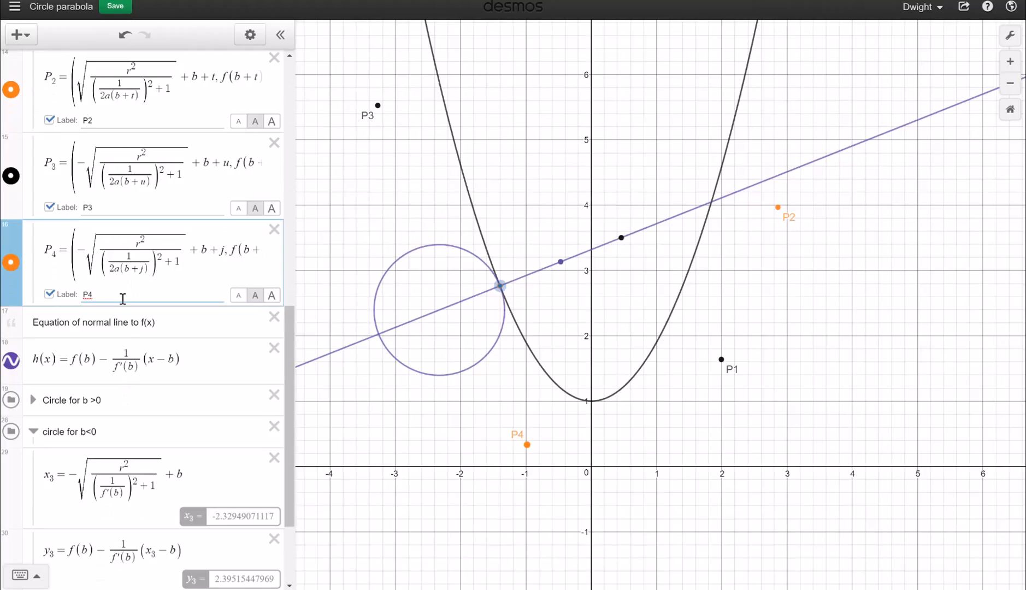
Add a new expression below P4 with the skeleton y − … = /(x − ), pasting a piece of P2
{"action": "left_click", "coordinate": [206, 269]}
{"action": "key", "text": "Return"}
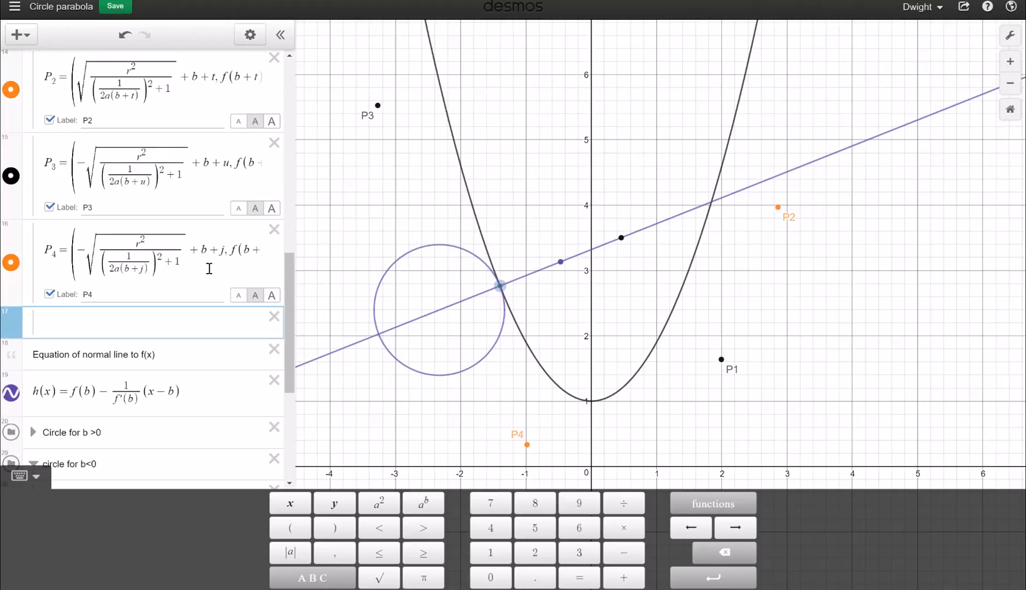
{"action": "type", "text": "y- = "}
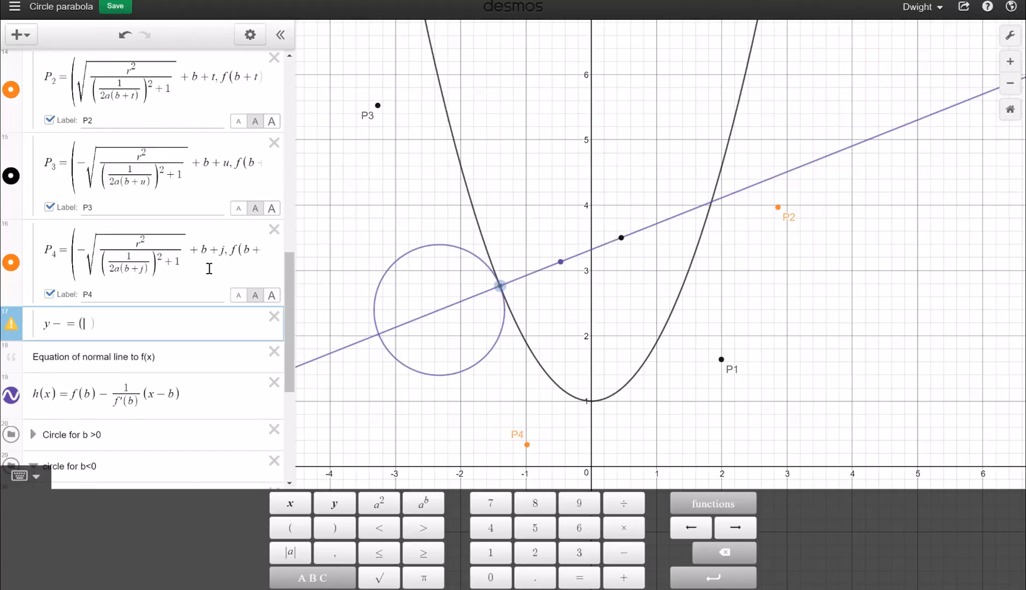
{"action": "type", "text": "/"}
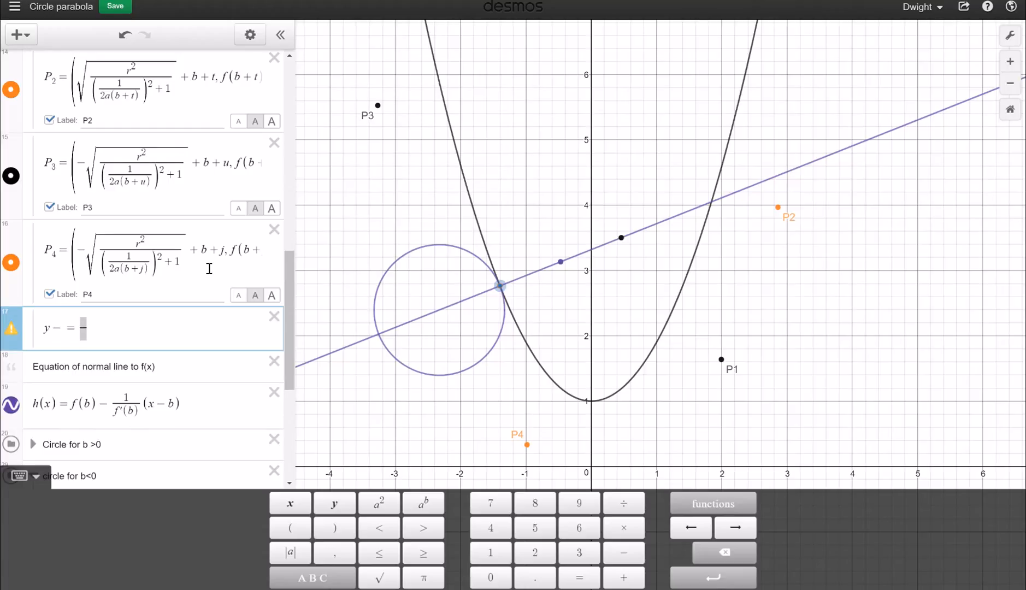
{"action": "type", "text": "(x-"}
{"action": "scroll", "coordinate": [130, 253], "scroll_direction": "up", "scroll_amount": 3}
{"action": "scroll", "coordinate": [130, 252], "scroll_direction": "down", "scroll_amount": 3}
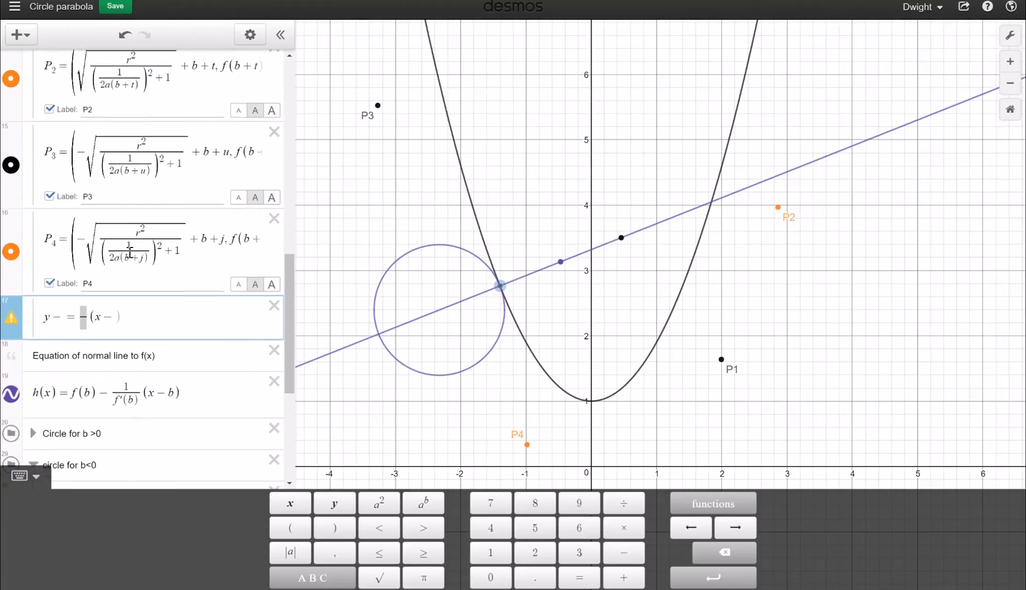
{"action": "scroll", "coordinate": [150, 315], "scroll_direction": "up", "scroll_amount": 2}
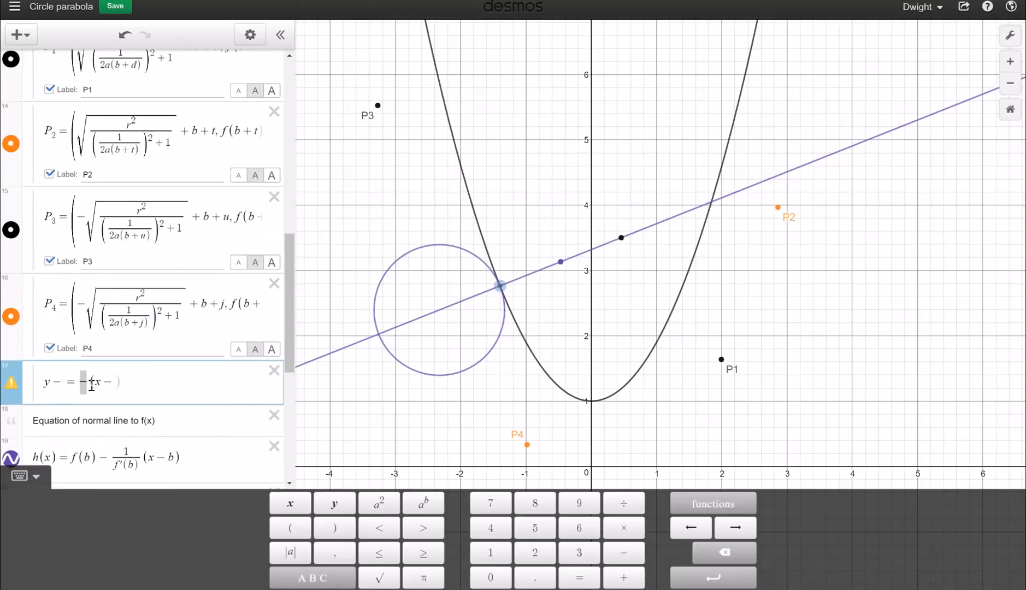
{"action": "scroll", "coordinate": [142, 216], "scroll_direction": "up", "scroll_amount": 1}
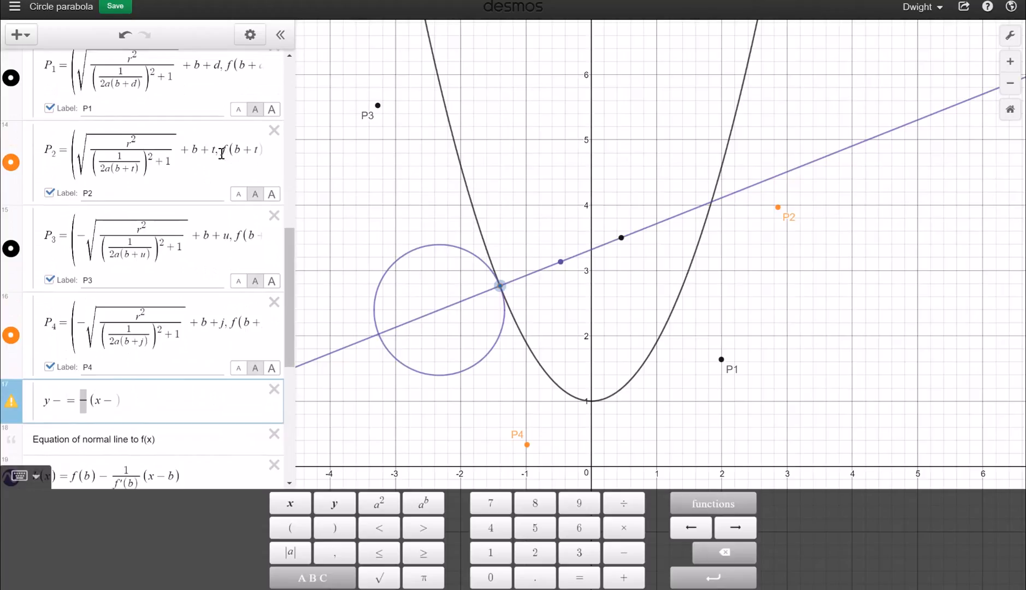
{"action": "left_click_drag", "start_coordinate": [222, 154], "coordinate": [254, 156]}
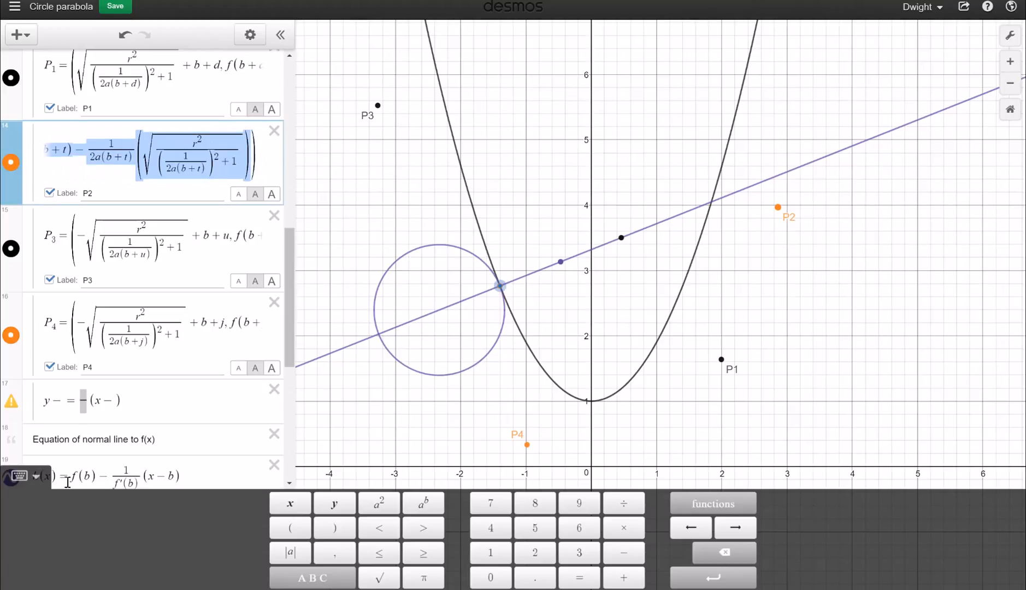
{"action": "left_click", "coordinate": [66, 405]}
{"action": "type", "text": "t) − 1/(2a(b+t)) (√(r^2/((1/(2a(b+t)))^2+1)))"}
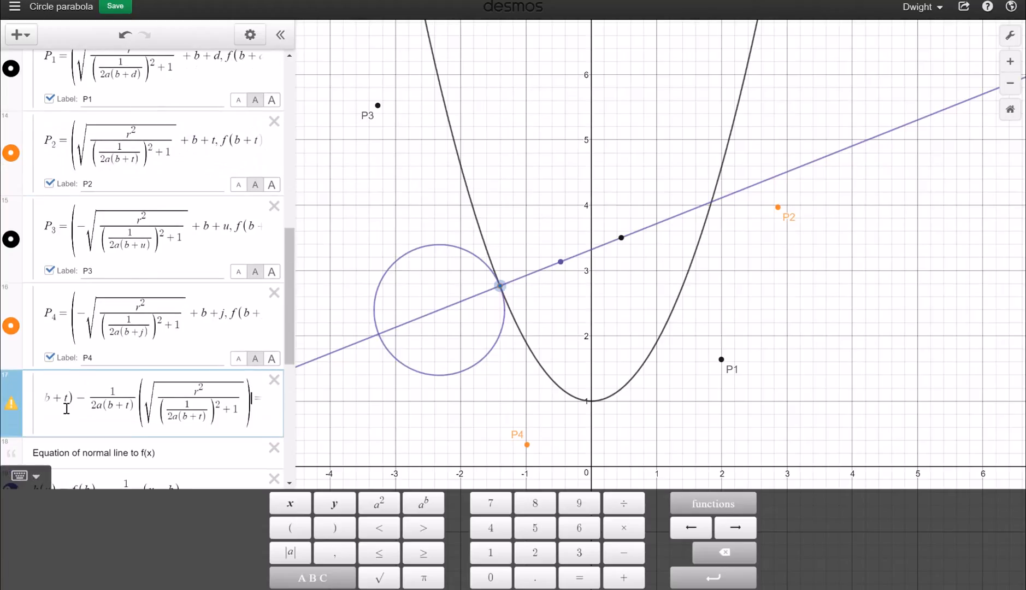
{"action": "left_click", "coordinate": [262, 415]}
{"action": "type", "text": "(x-"}
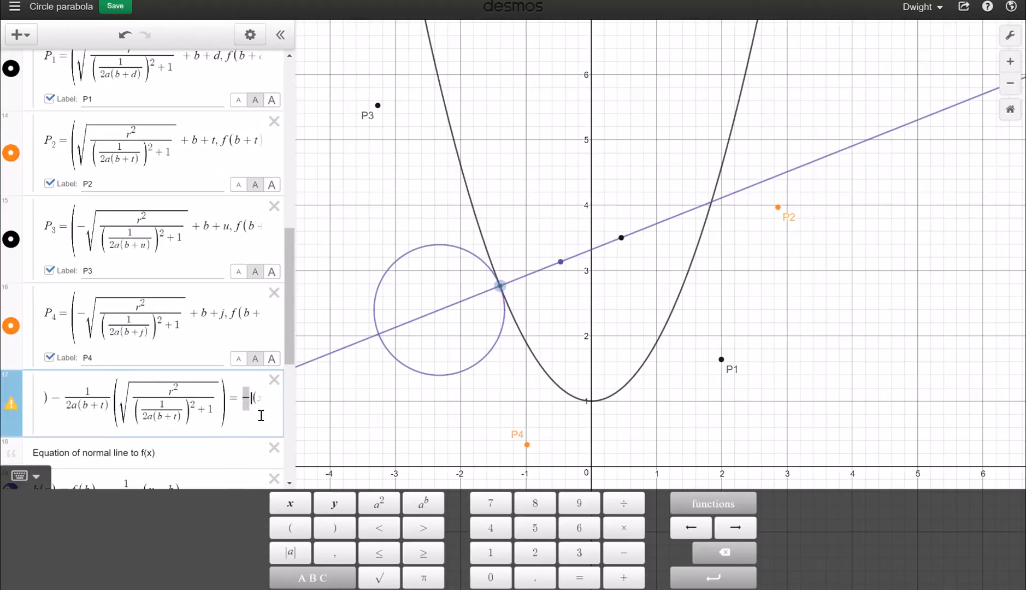
Paste P2's x-coordinate into the (x − ) term and P4's later terms into the equation
{"action": "left_click", "coordinate": [85, 148]}
{"action": "left_click_drag", "start_coordinate": [85, 149], "coordinate": [216, 150]}
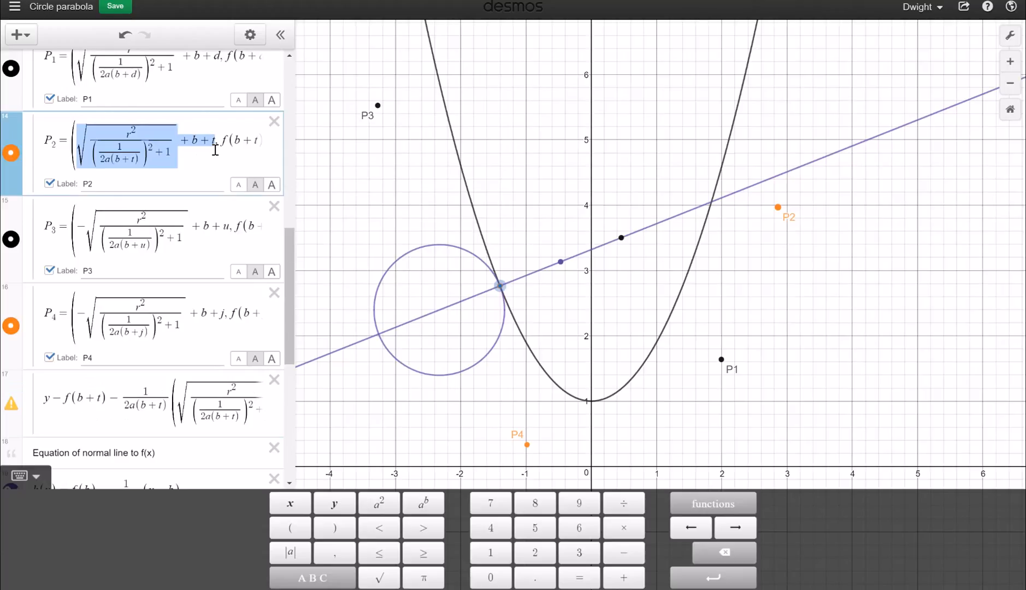
{"action": "left_click", "coordinate": [229, 416]}
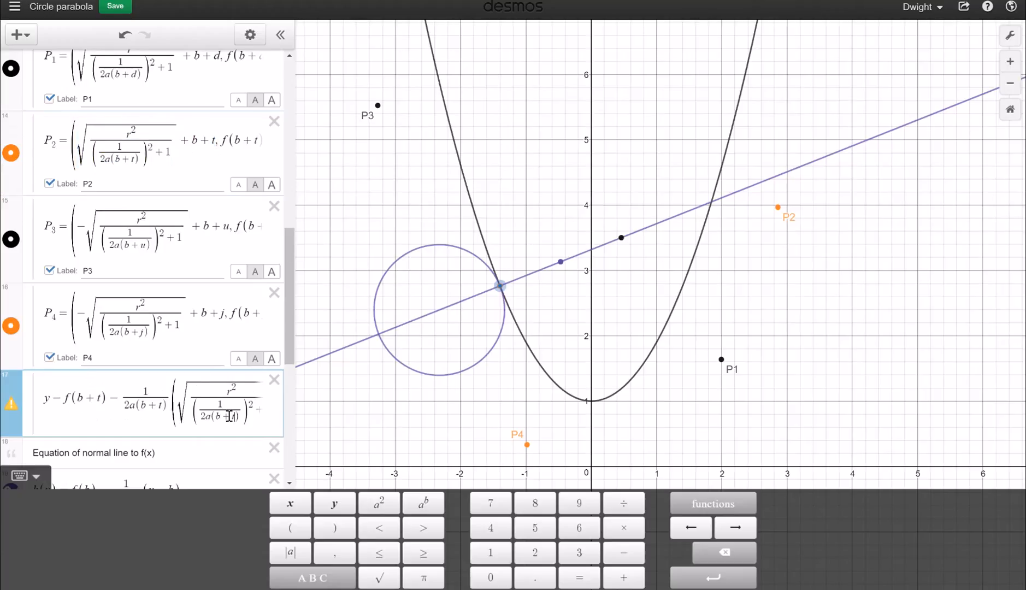
{"action": "key", "text": "Right"}
{"action": "key", "text": "Right"}
{"action": "key", "text": "Right"}
{"action": "key", "text": "Right"}
{"action": "key", "text": "Right"}
{"action": "key", "text": "Right"}
{"action": "key", "text": "Right"}
{"action": "key", "text": "Right"}
{"action": "key", "text": "Right"}
{"action": "key", "text": "Right"}
{"action": "key", "text": "Right"}
{"action": "key", "text": "Right"}
{"action": "key", "text": "Right"}
{"action": "key", "text": "Right"}
{"action": "key", "text": "Right"}
{"action": "key", "text": "Right"}
{"action": "key", "text": "Right"}
{"action": "key", "text": "Right"}
{"action": "key", "text": "Right"}
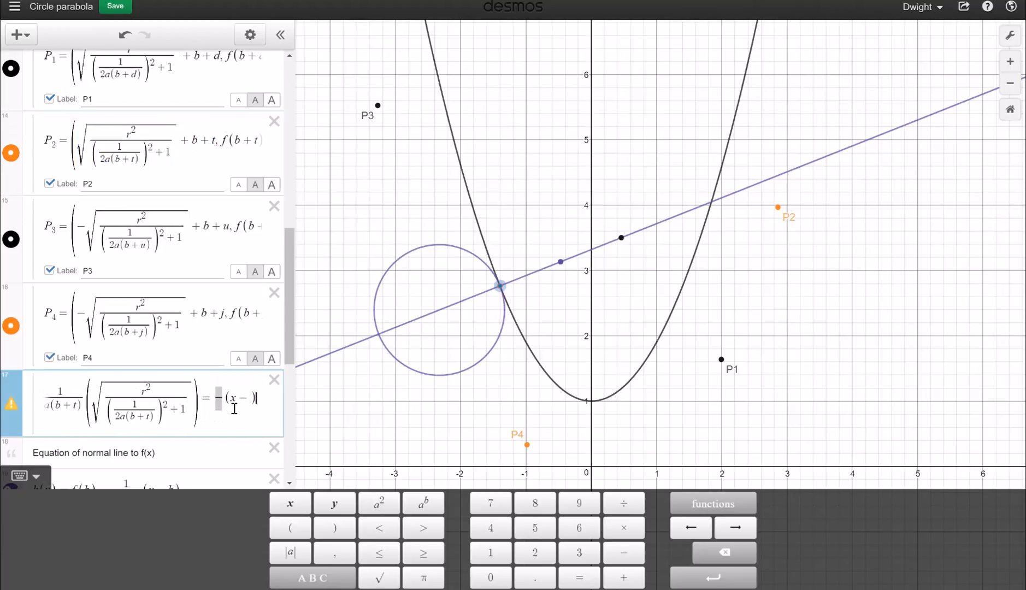
{"action": "left_click", "coordinate": [248, 401]}
{"action": "type", "text": "sqrt(r^2/((1/(2a(b+t)))^2+1))+b+t"}
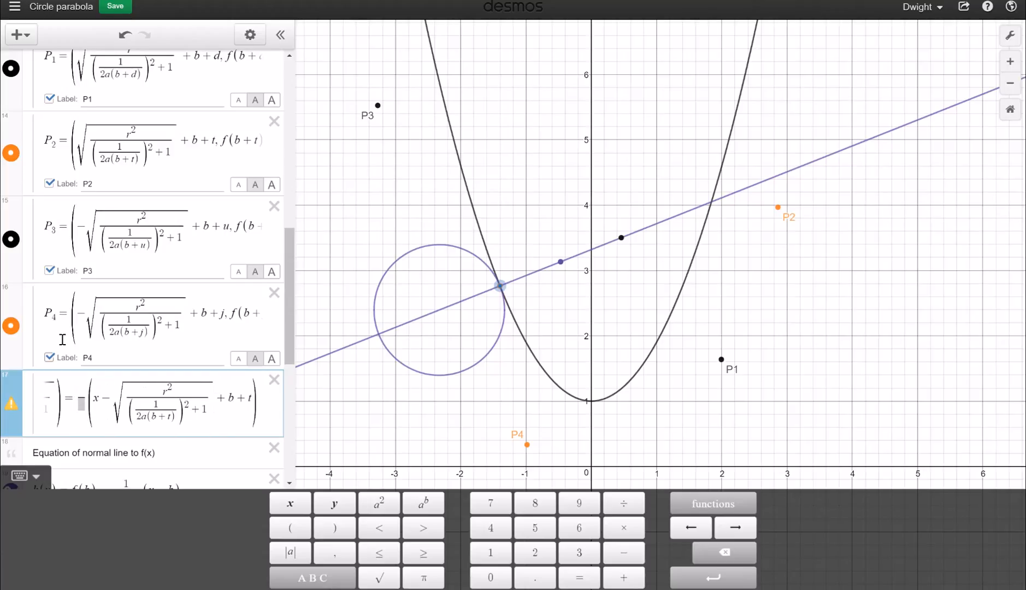
{"action": "left_click", "coordinate": [188, 156]}
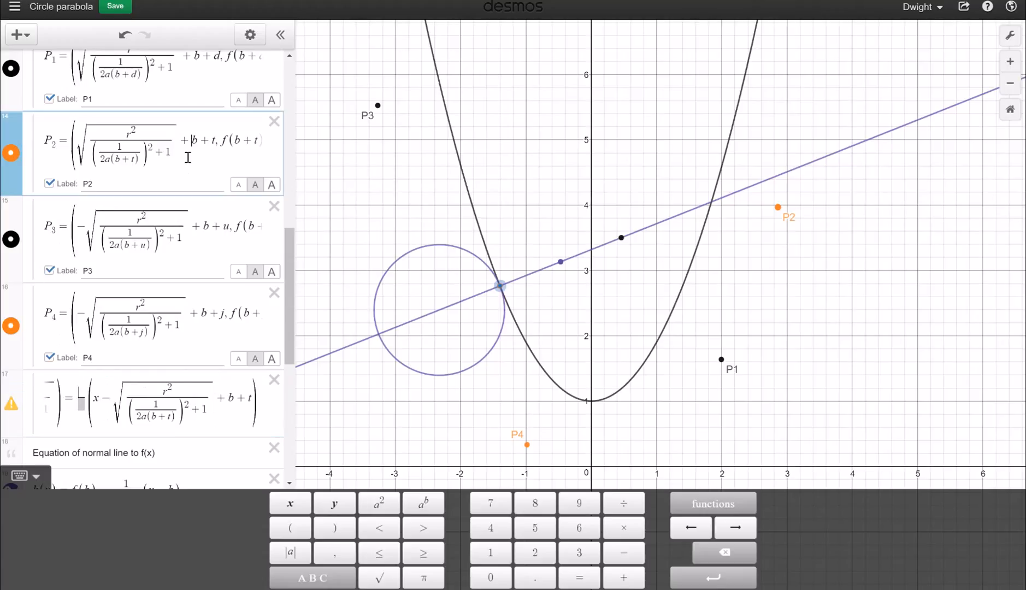
{"action": "left_click", "coordinate": [205, 319]}
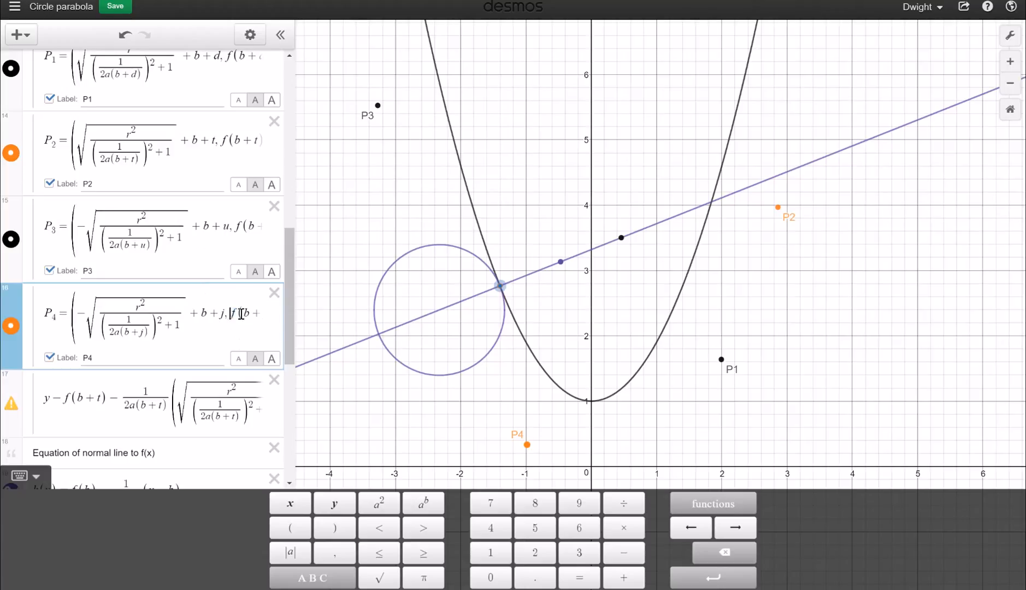
{"action": "left_click_drag", "start_coordinate": [240, 317], "coordinate": [427, 335]}
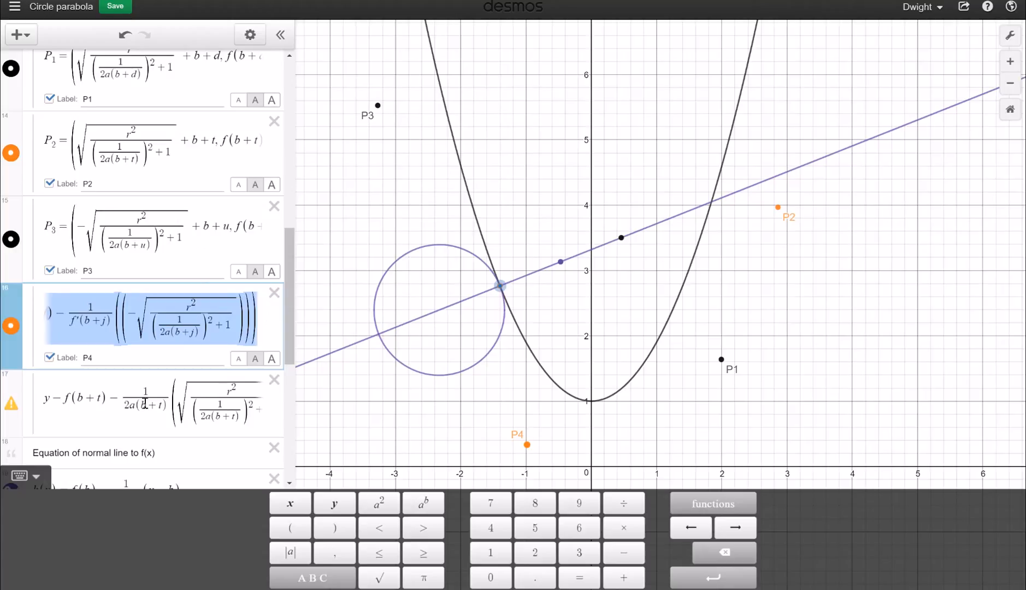
{"action": "left_click", "coordinate": [210, 402]}
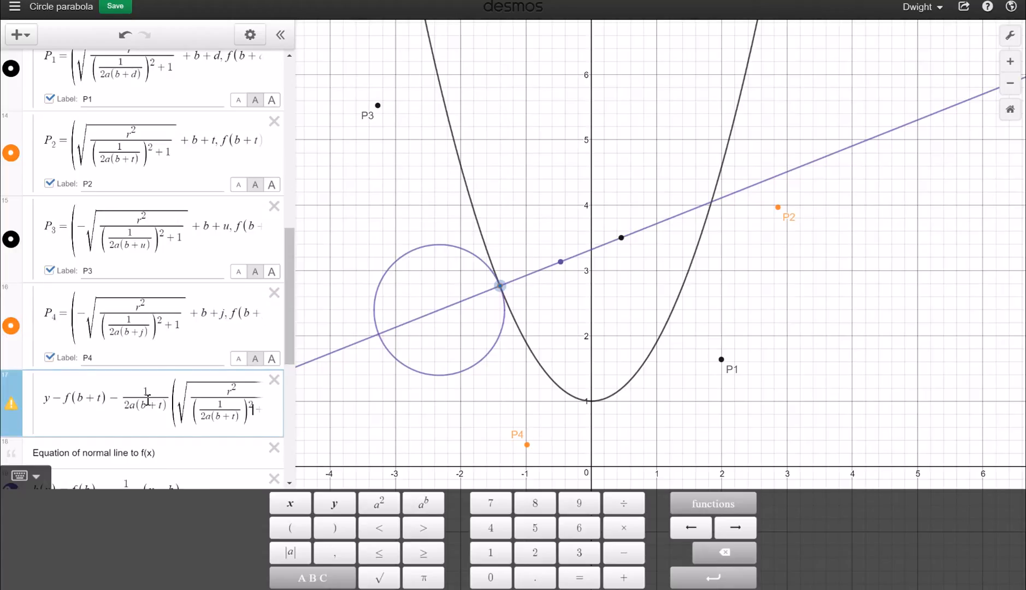
{"action": "key", "text": "Right"}
{"action": "key", "text": "Right"}
{"action": "key", "text": "Right"}
{"action": "key", "text": "Right"}
{"action": "key", "text": "Right"}
{"action": "key", "text": "Right"}
{"action": "key", "text": "Right"}
{"action": "key", "text": "Right"}
{"action": "key", "text": "Right"}
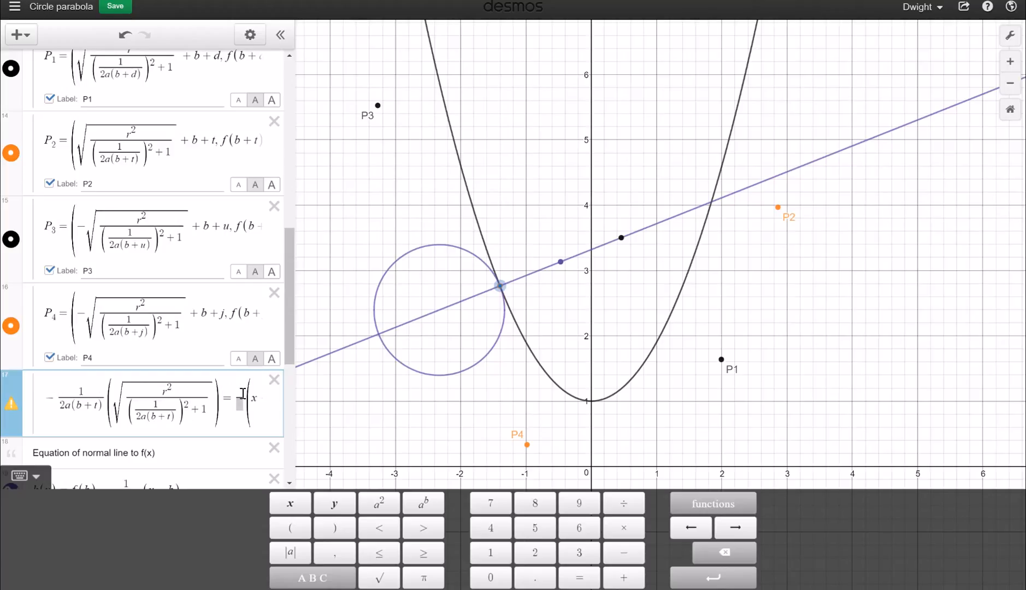
{"action": "key", "text": "ctrl+v"}
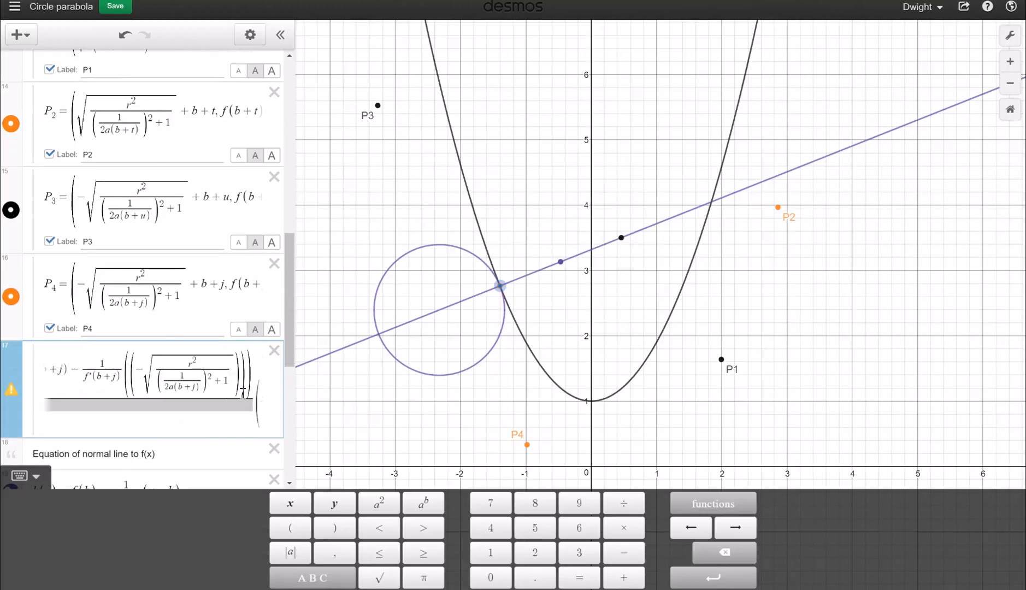
{"action": "type", "text": "-"}
Delete the square-root term, stray minus and leftover P4 terms, leaving an empty slope fraction
{"action": "left_click_drag", "start_coordinate": [222, 114], "coordinate": [422, 165]}
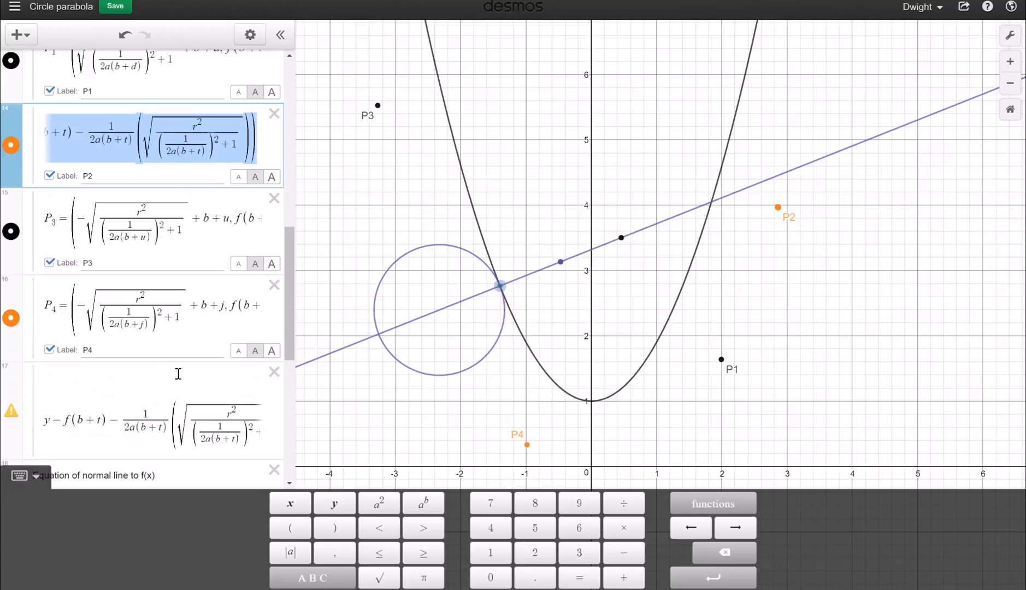
{"action": "left_click", "coordinate": [250, 418]}
{"action": "key", "text": "Right"}
{"action": "key", "text": "Right"}
{"action": "key", "text": "Right"}
{"action": "key", "text": "Right"}
{"action": "key", "text": "Right"}
{"action": "key", "text": "Right"}
{"action": "key", "text": "Right"}
{"action": "key", "text": "Right"}
{"action": "key", "text": "Right"}
{"action": "key", "text": "Right"}
{"action": "key", "text": "Right"}
{"action": "key", "text": "Right"}
{"action": "key", "text": "Right"}
{"action": "key", "text": "Right"}
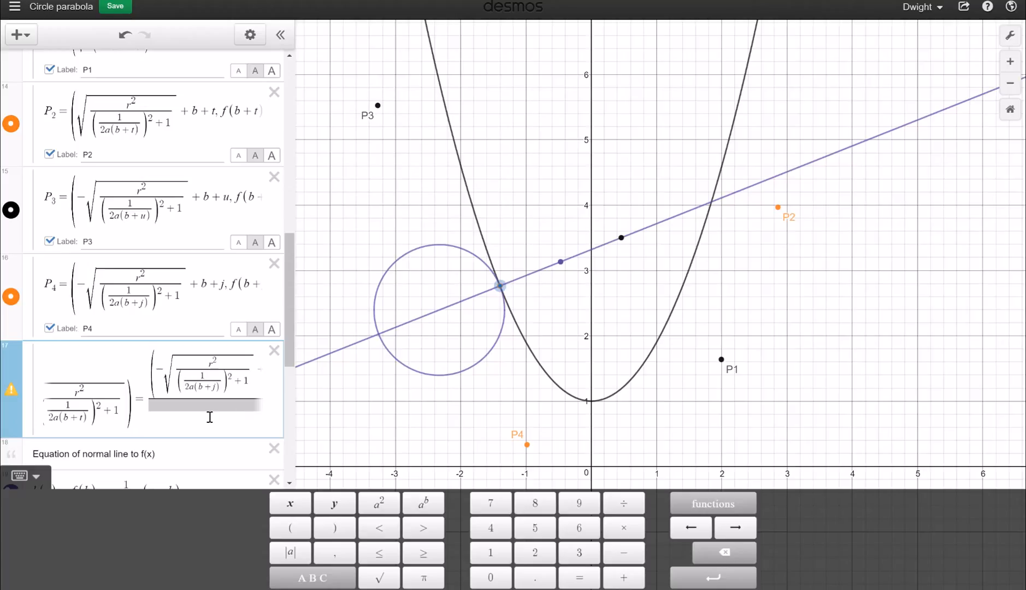
{"action": "key", "text": "Left"}
{"action": "key", "text": "Left"}
{"action": "key", "text": "Right"}
{"action": "key", "text": "Right"}
{"action": "key", "text": "Right"}
{"action": "key", "text": "Right"}
{"action": "key", "text": "Right"}
{"action": "key", "text": "Right"}
{"action": "key", "text": "Right"}
{"action": "key", "text": "Right"}
{"action": "key", "text": "Right"}
{"action": "key", "text": "Right"}
{"action": "key", "text": "Right"}
{"action": "key", "text": "Right"}
{"action": "key", "text": "Right"}
{"action": "key", "text": "Right"}
{"action": "key", "text": "Right"}
{"action": "key", "text": "Right"}
{"action": "key", "text": "Right"}
{"action": "key", "text": "Right"}
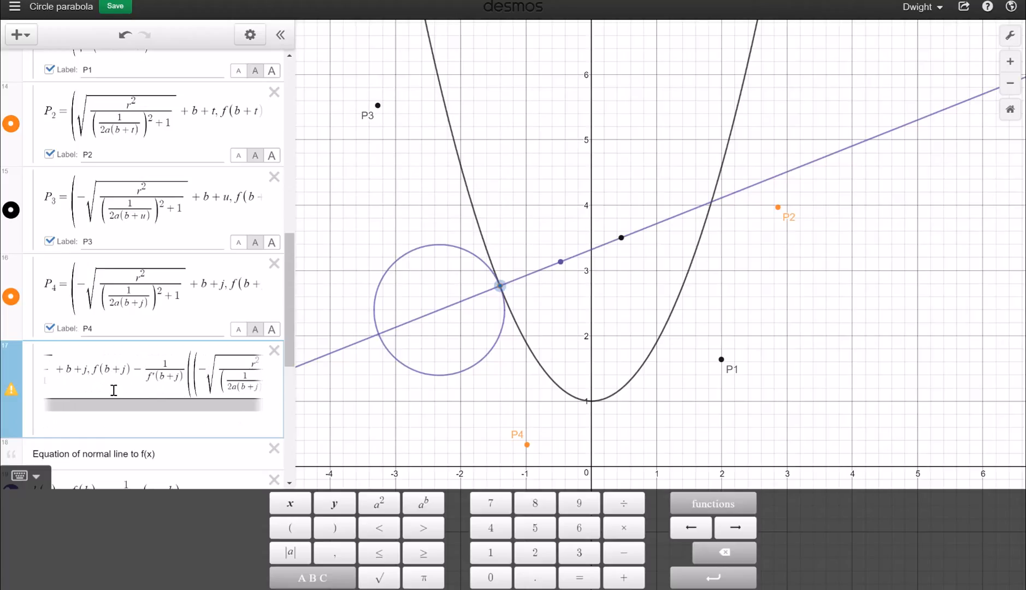
{"action": "key", "text": "Right"}
{"action": "key", "text": "Left"}
{"action": "key", "text": "Left"}
{"action": "key", "text": "Left"}
{"action": "key", "text": "Left"}
{"action": "key", "text": "Left"}
{"action": "key", "text": "Left"}
{"action": "key", "text": "Left"}
{"action": "key", "text": "Left"}
{"action": "key", "text": "Left"}
{"action": "key", "text": "Left"}
{"action": "key", "text": "Left"}
{"action": "key", "text": "Left"}
{"action": "key", "text": "Left"}
{"action": "key", "text": "Left"}
{"action": "key", "text": "Left"}
{"action": "key", "text": "Left"}
{"action": "key", "text": "Left"}
{"action": "key", "text": "Left"}
{"action": "key", "text": "Left"}
{"action": "key", "text": "Left"}
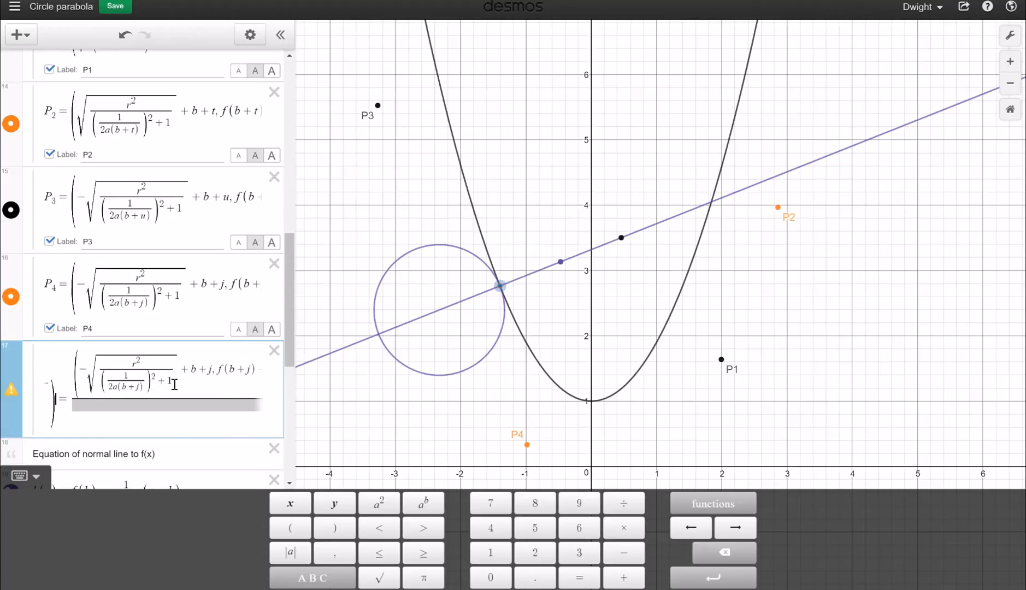
{"action": "key", "text": "Left"}
{"action": "key", "text": "Left"}
{"action": "key", "text": "Left"}
{"action": "key", "text": "Left"}
{"action": "key", "text": "Left"}
{"action": "key", "text": "Left"}
{"action": "key", "text": "Left"}
{"action": "key", "text": "Left"}
{"action": "key", "text": "Left"}
{"action": "key", "text": "Left"}
{"action": "key", "text": "Left"}
{"action": "key", "text": "Left"}
{"action": "key", "text": "Left"}
{"action": "key", "text": "Left"}
{"action": "key", "text": "Left"}
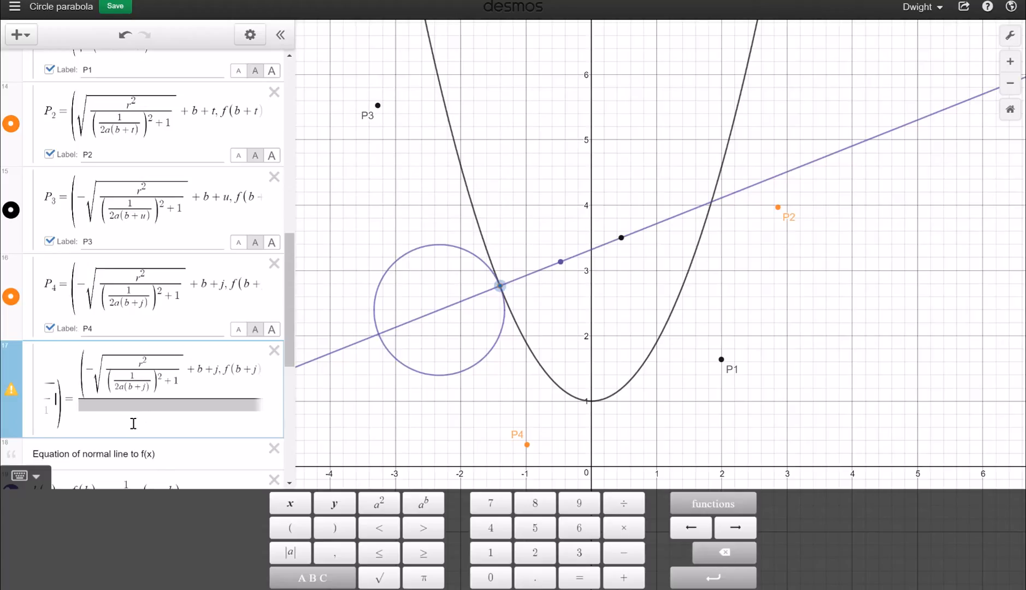
{"action": "key", "text": "Left"}
{"action": "key", "text": "Left"}
{"action": "key", "text": "Left"}
{"action": "key", "text": "Left"}
{"action": "key", "text": "Left"}
{"action": "key", "text": "Left"}
{"action": "key", "text": "Left"}
{"action": "key", "text": "Left"}
{"action": "key", "text": "Left"}
{"action": "key", "text": "Left"}
{"action": "key", "text": "Left"}
{"action": "key", "text": "Left"}
{"action": "key", "text": "Left"}
{"action": "key", "text": "Right"}
{"action": "key", "text": "Right"}
{"action": "key", "text": "Right"}
{"action": "key", "text": "Right"}
{"action": "key", "text": "Right"}
{"action": "key", "text": "Right"}
{"action": "key", "text": "Right"}
{"action": "key", "text": "Right"}
{"action": "key", "text": "Right"}
{"action": "key", "text": "Right"}
{"action": "key", "text": "Right"}
{"action": "key", "text": "Right"}
{"action": "key", "text": "Right"}
{"action": "key", "text": "Right"}
{"action": "key", "text": "Right"}
{"action": "key", "text": "Right"}
{"action": "key", "text": "Right"}
{"action": "key", "text": "Right"}
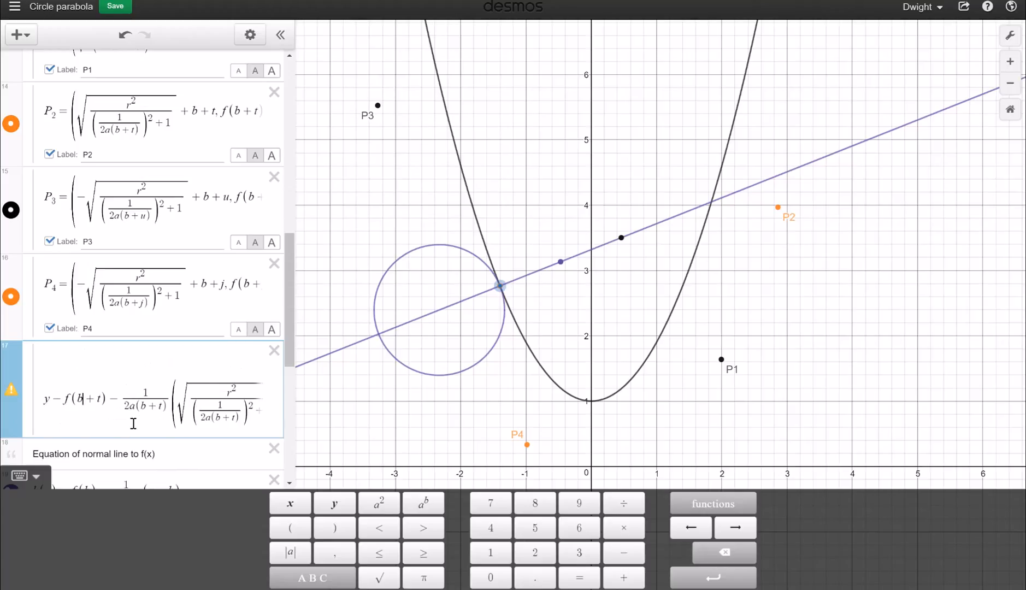
{"action": "key", "text": "Right"}
{"action": "key", "text": "Right"}
{"action": "key", "text": "Right"}
{"action": "key", "text": "Right"}
{"action": "key", "text": "Right"}
{"action": "key", "text": "Right"}
{"action": "key", "text": "Right"}
{"action": "key", "text": "Right"}
{"action": "key", "text": "Right"}
{"action": "key", "text": "Right"}
{"action": "key", "text": "Right"}
{"action": "key", "text": "Right"}
{"action": "key", "text": "Right"}
{"action": "key", "text": "Right"}
{"action": "key", "text": "Right"}
{"action": "key", "text": "Right"}
{"action": "key", "text": "Right"}
{"action": "key", "text": "Right"}
{"action": "key", "text": "Right"}
{"action": "key", "text": "Right"}
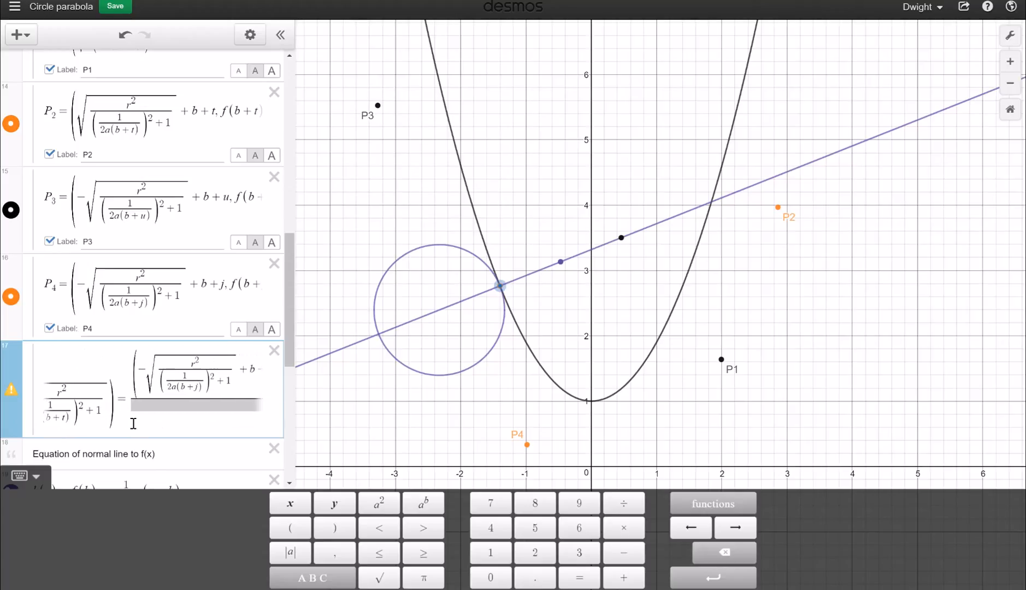
{"action": "key", "text": "Right"}
{"action": "key", "text": "Right"}
{"action": "key", "text": "Right"}
{"action": "key", "text": "Right"}
{"action": "key", "text": "Right"}
{"action": "key", "text": "Right"}
{"action": "key", "text": "Right"}
{"action": "key", "text": "Right"}
{"action": "key", "text": "Right"}
{"action": "key", "text": "Right"}
{"action": "key", "text": "Right"}
{"action": "key", "text": "Right"}
{"action": "key", "text": "Right"}
{"action": "key", "text": "Right"}
{"action": "key", "text": "Right"}
{"action": "key", "text": "Right"}
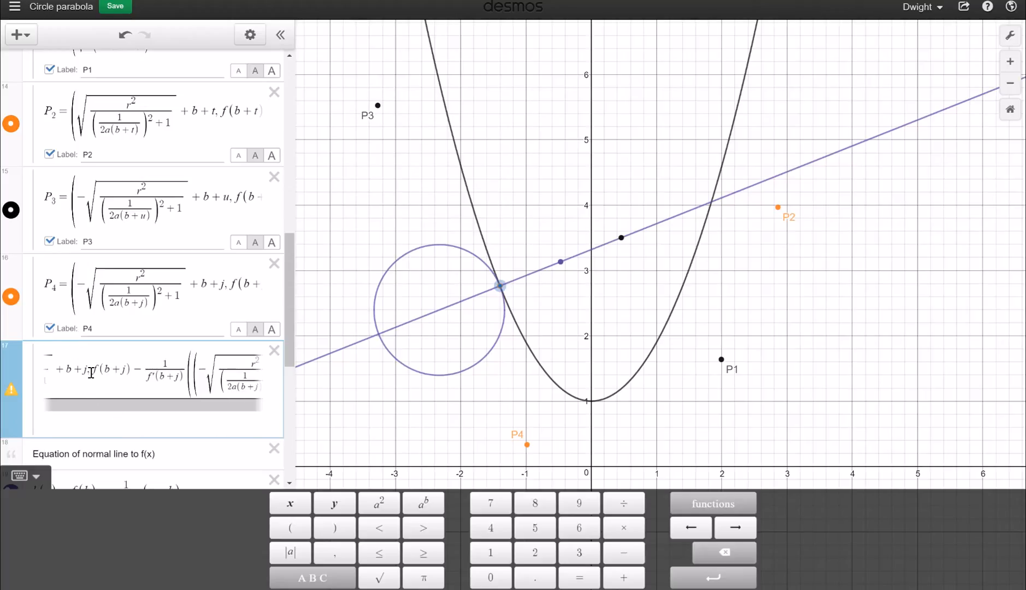
{"action": "mouse_move", "coordinate": [92, 372]}
{"action": "left_mouse_down"}
{"action": "mouse_move", "coordinate": [55, 372]}
{"action": "mouse_move", "coordinate": [72, 373]}
{"action": "left_mouse_up"}
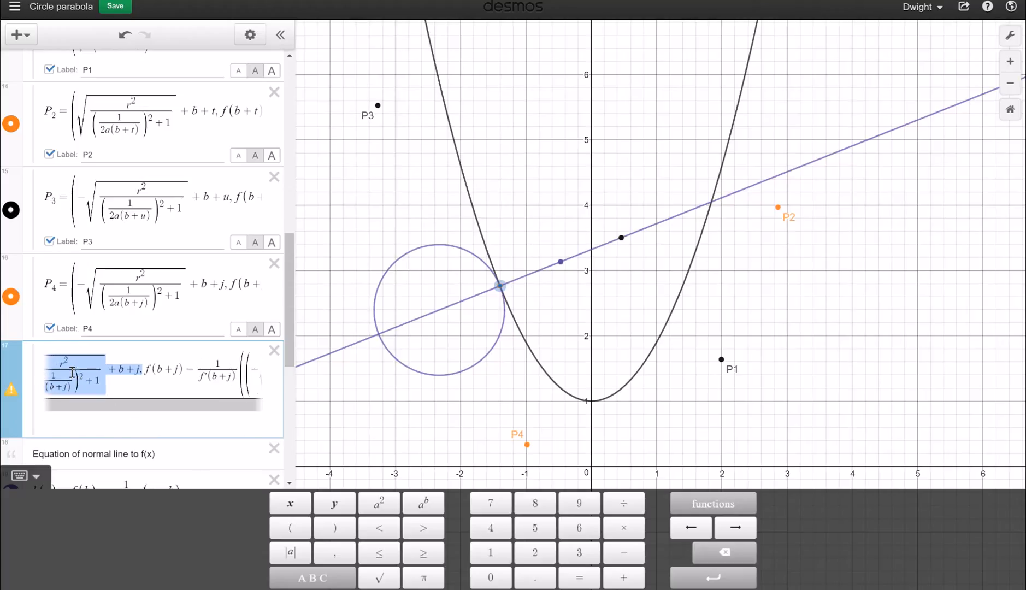
{"action": "key", "text": "BackSpace"}
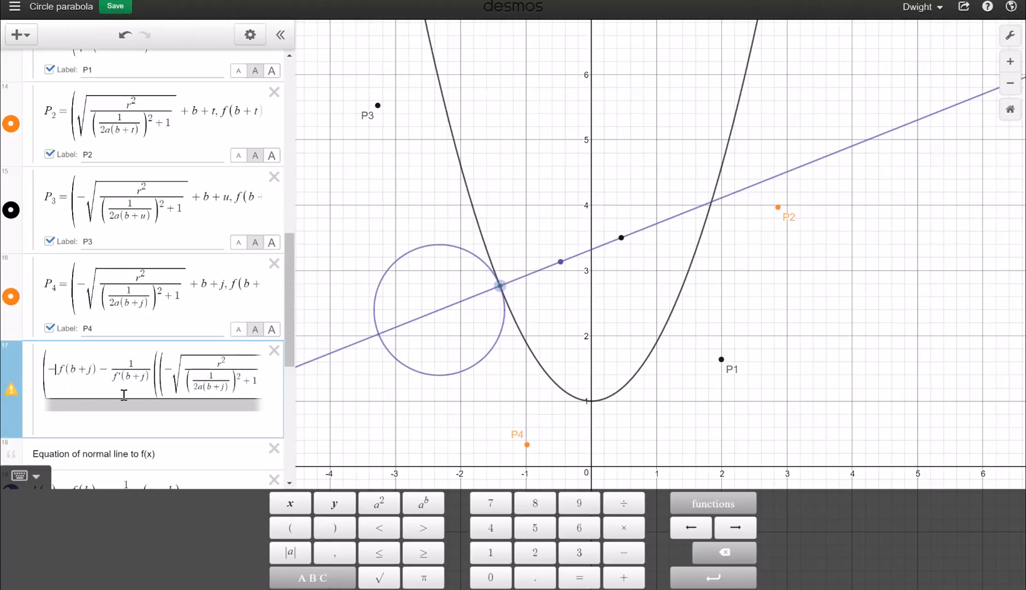
{"action": "key", "text": "BackSpace"}
{"action": "scroll", "coordinate": [123, 391], "scroll_direction": "up", "scroll_amount": 1}
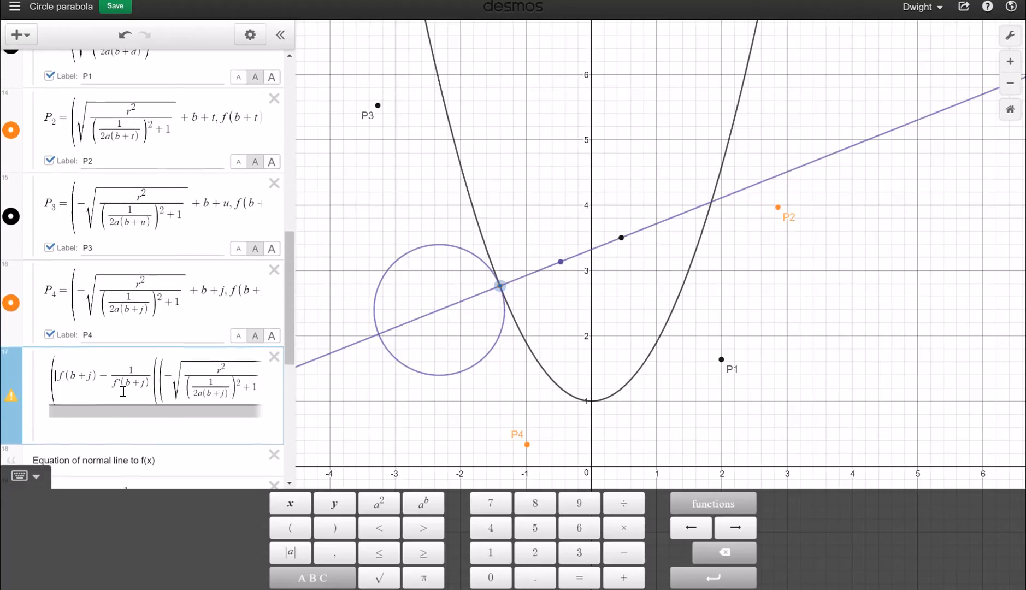
{"action": "left_click_drag", "start_coordinate": [60, 386], "coordinate": [219, 385]}
{"action": "key", "text": "BackSpace"}
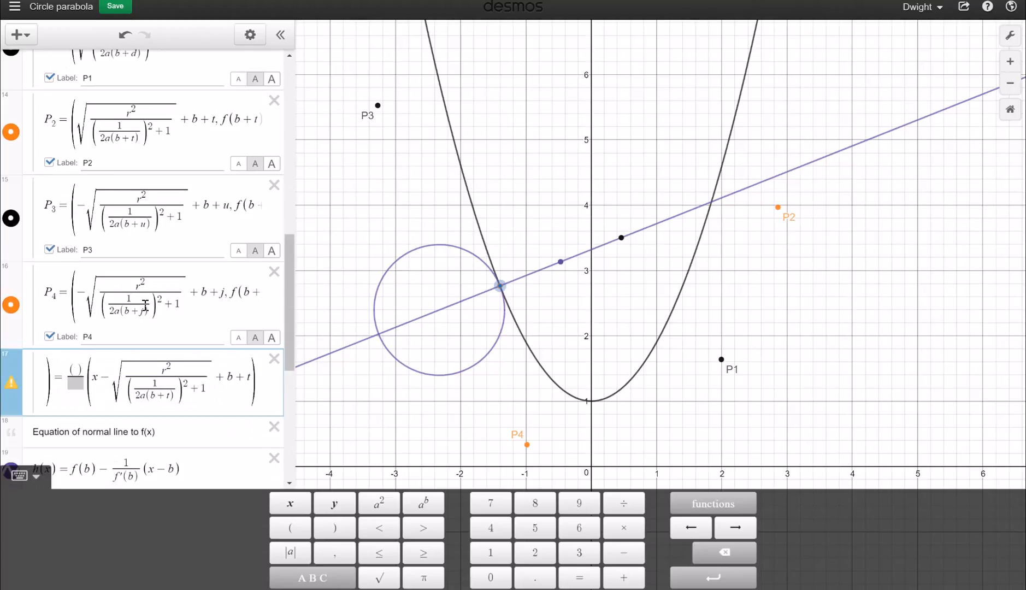
{"action": "mouse_move", "coordinate": [232, 297]}
{"action": "left_mouse_down"}
{"action": "mouse_move", "coordinate": [263, 298]}
{"action": "mouse_move", "coordinate": [243, 308]}
{"action": "left_mouse_up"}
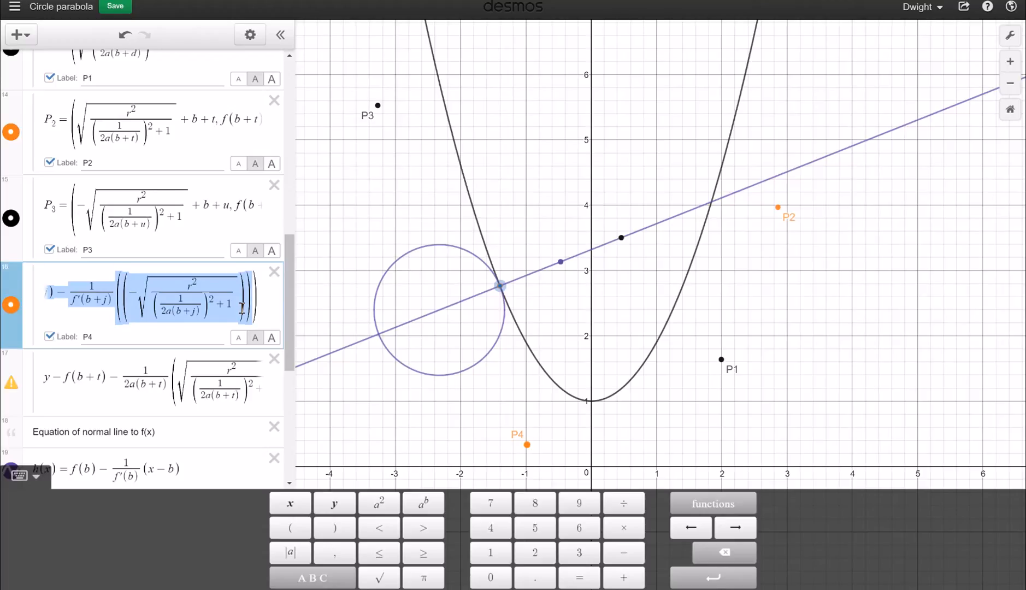
Fill the slope numerator with P4's y-coordinate minus P2's y-coordinate
{"action": "left_click", "coordinate": [135, 366]}
{"action": "key", "text": "Right"}
{"action": "key", "text": "Right"}
{"action": "key", "text": "Right"}
{"action": "key", "text": "Right"}
{"action": "key", "text": "Right"}
{"action": "key", "text": "Right"}
{"action": "key", "text": "Right"}
{"action": "key", "text": "Right"}
{"action": "key", "text": "Right"}
{"action": "key", "text": "Right"}
{"action": "key", "text": "Right"}
{"action": "key", "text": "Right"}
{"action": "key", "text": "Right"}
{"action": "key", "text": "Right"}
{"action": "key", "text": "Right"}
{"action": "key", "text": "Right"}
{"action": "key", "text": "Right"}
{"action": "key", "text": "Right"}
{"action": "key", "text": "Right"}
{"action": "key", "text": "Right"}
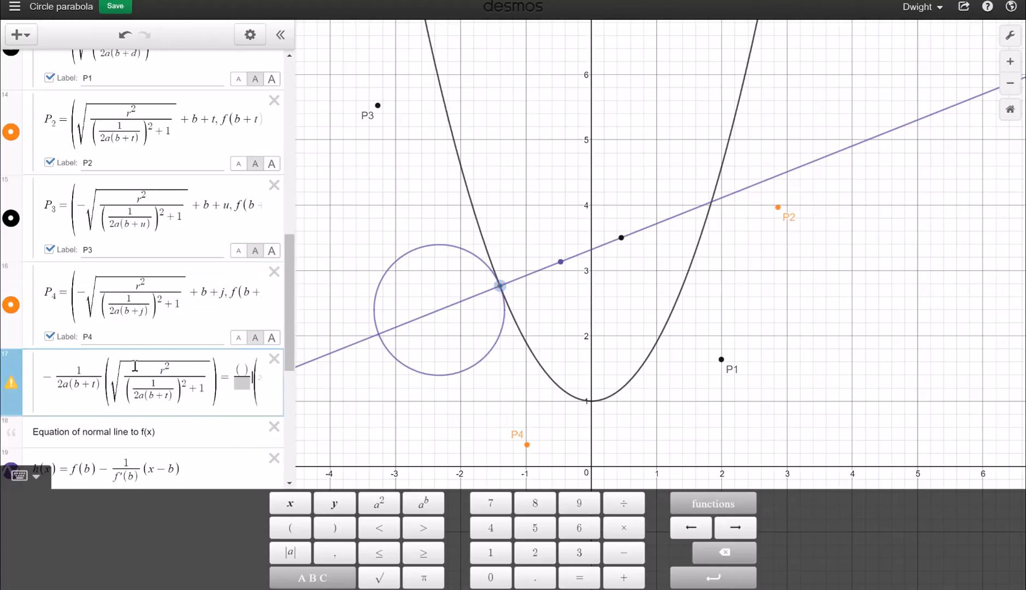
{"action": "left_click", "coordinate": [239, 374]}
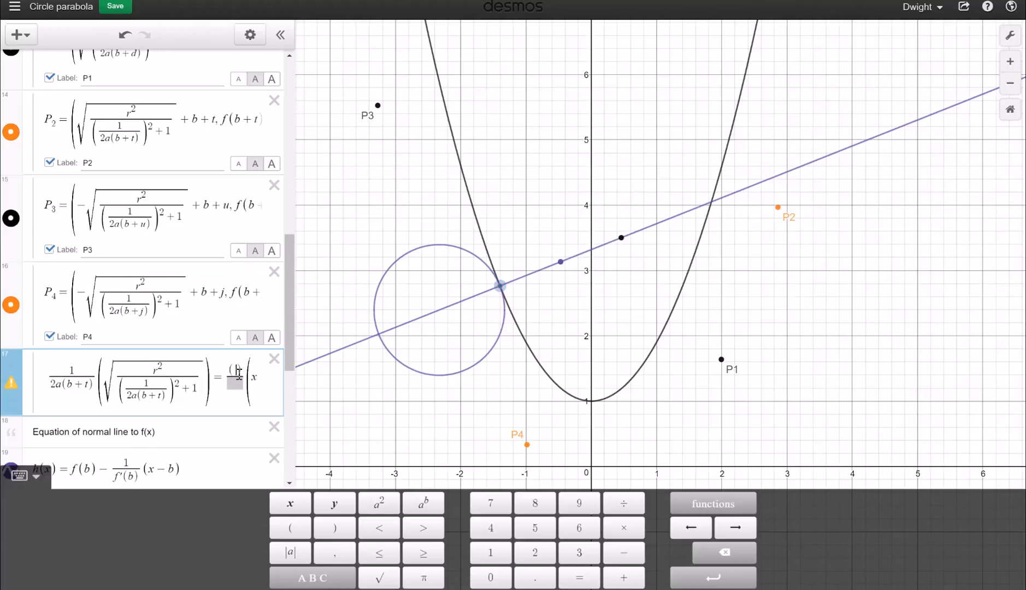
{"action": "key", "text": "ctrl+v"}
{"action": "type", "text": "-"}
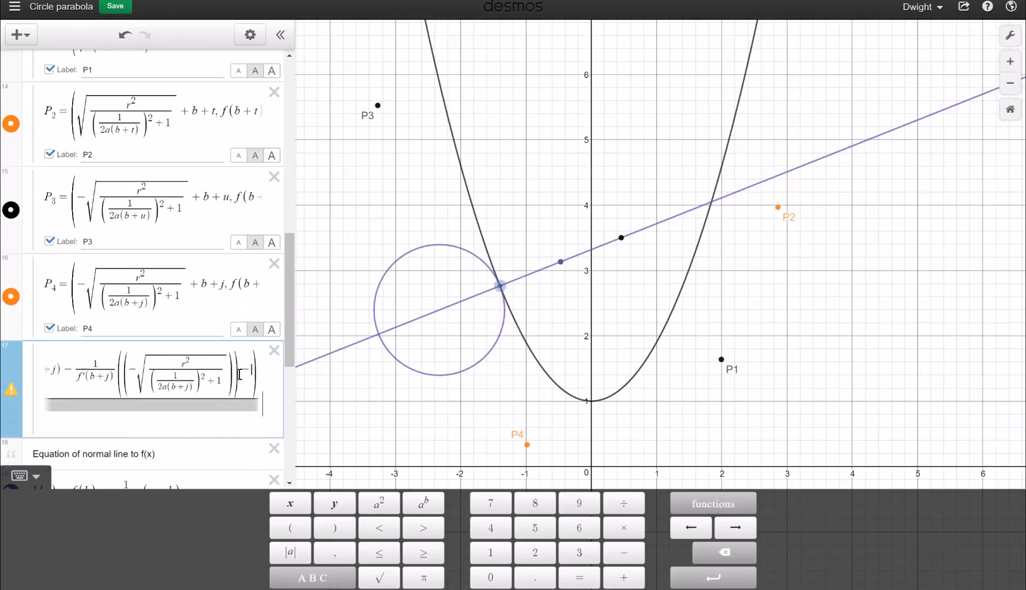
{"action": "left_click_drag", "start_coordinate": [224, 112], "coordinate": [247, 145]}
{"action": "key", "text": "ctrl+c"}
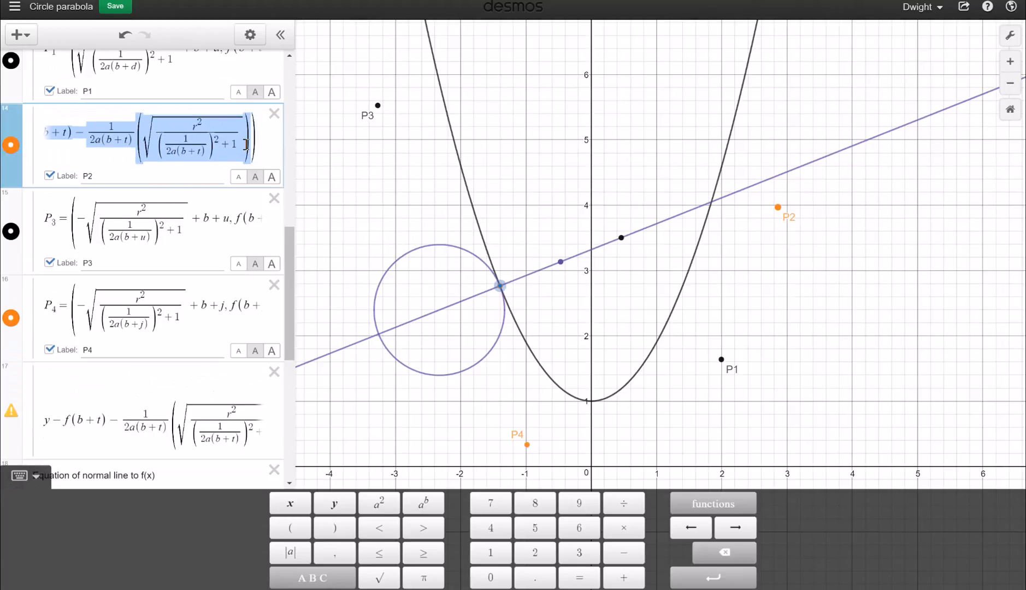
{"action": "left_click", "coordinate": [217, 432]}
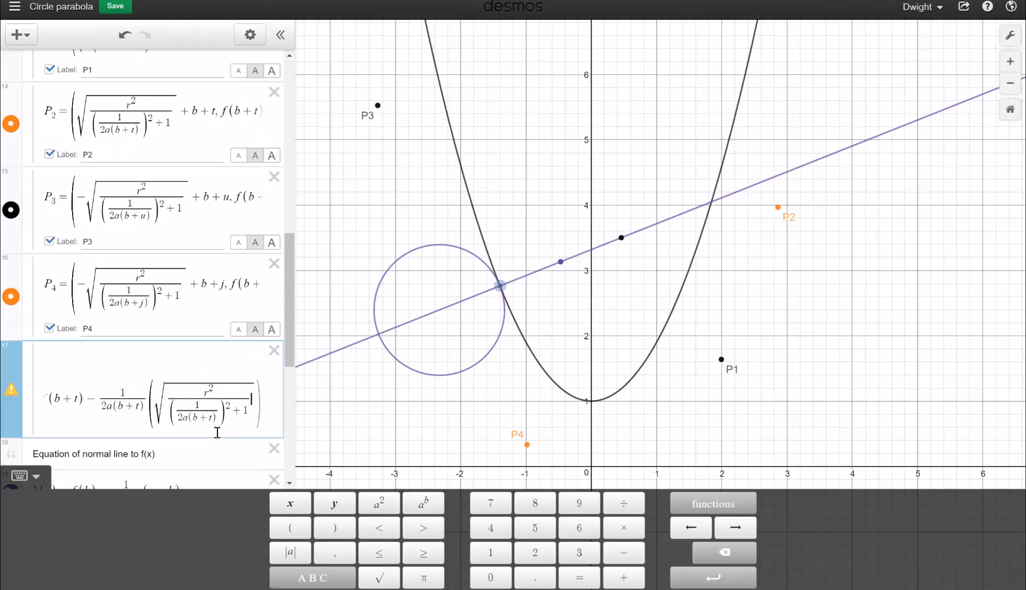
{"action": "key", "text": "Right"}
{"action": "key", "text": "Right"}
{"action": "key", "text": "Right"}
{"action": "key", "text": "Right"}
{"action": "key", "text": "Right"}
{"action": "key", "text": "Right"}
{"action": "key", "text": "Right"}
{"action": "key", "text": "Right"}
{"action": "key", "text": "Right"}
{"action": "key", "text": "Right"}
{"action": "key", "text": "Right"}
{"action": "key", "text": "Right"}
{"action": "key", "text": "Right"}
{"action": "key", "text": "Right"}
{"action": "key", "text": "Right"}
{"action": "key", "text": "Right"}
{"action": "key", "text": "Right"}
{"action": "key", "text": "Right"}
{"action": "key", "text": "Right"}
{"action": "key", "text": "Right"}
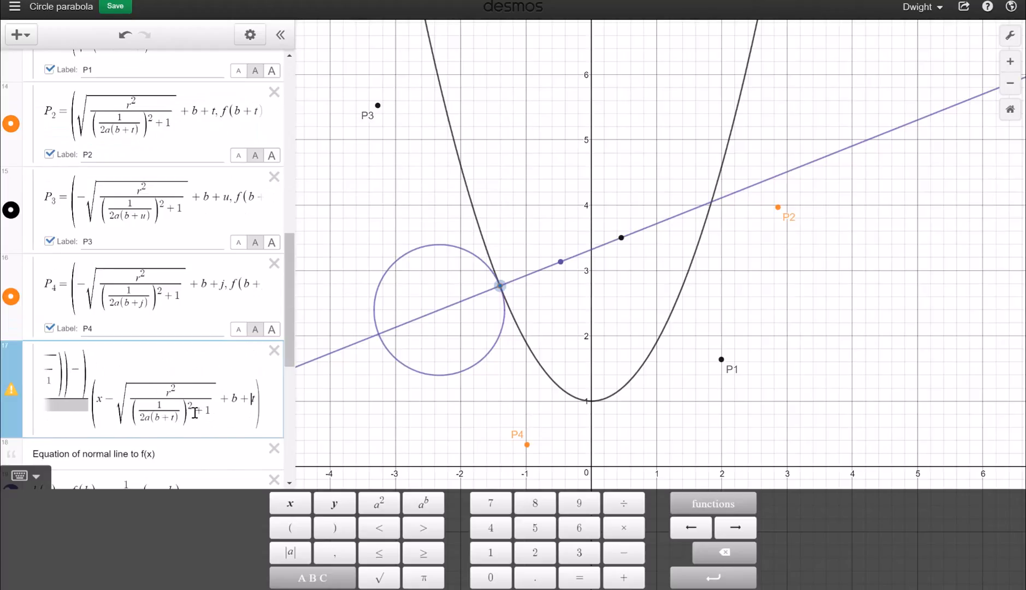
{"action": "left_click", "coordinate": [85, 371]}
{"action": "key", "text": "ctrl+v"}
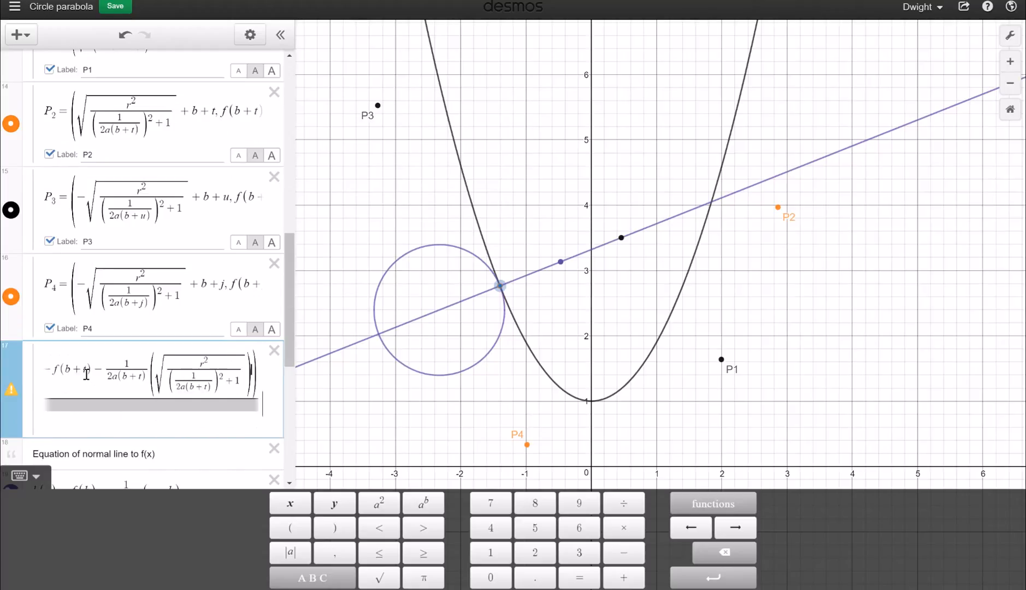
Paste P4's x-coordinate into the denominator and add t, completing the blue P4–P2 line
{"action": "left_click", "coordinate": [94, 409]}
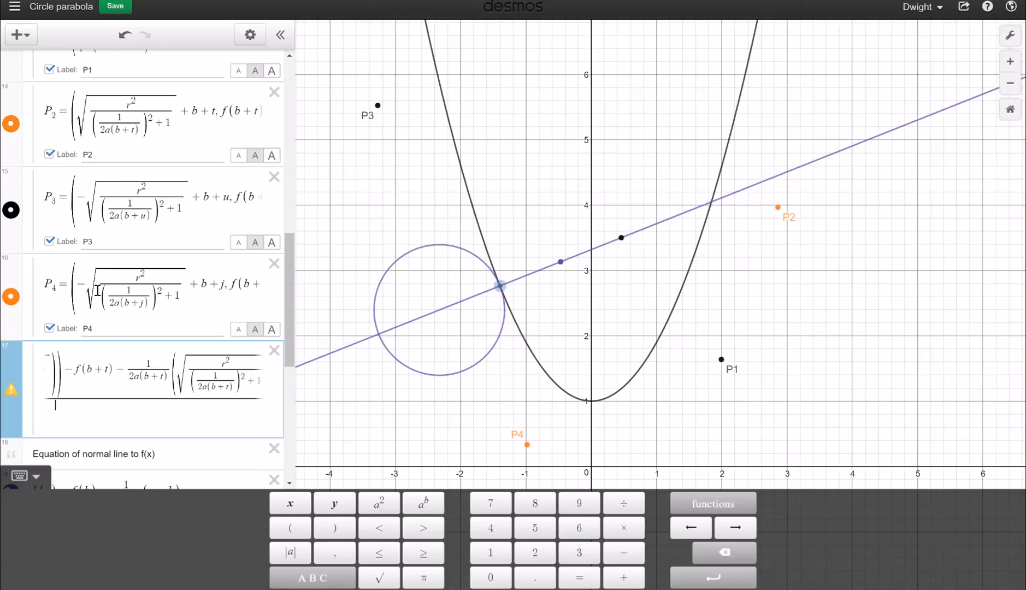
{"action": "left_click_drag", "start_coordinate": [81, 290], "coordinate": [231, 291]}
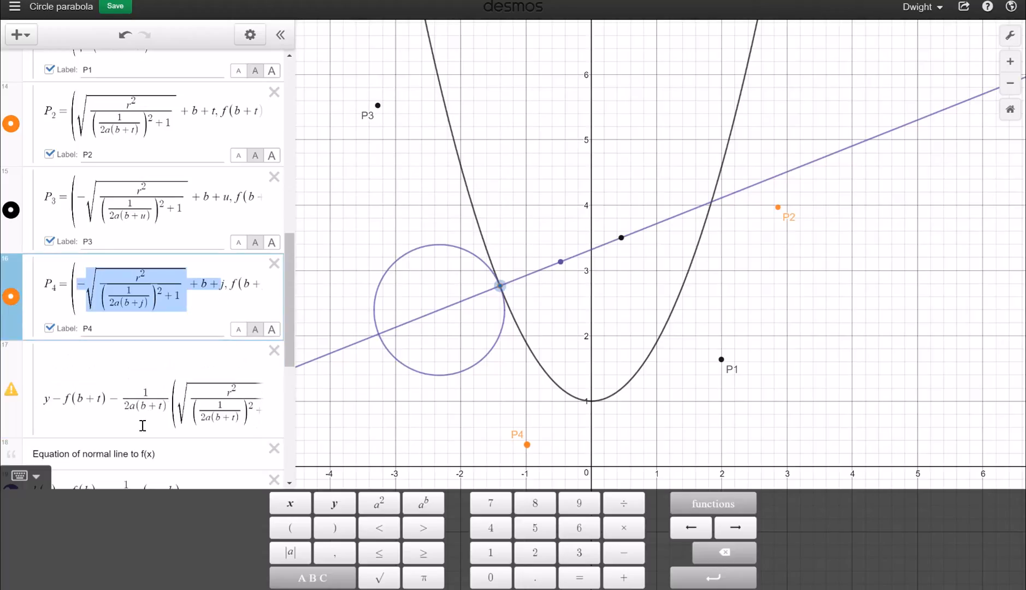
{"action": "left_click", "coordinate": [207, 422]}
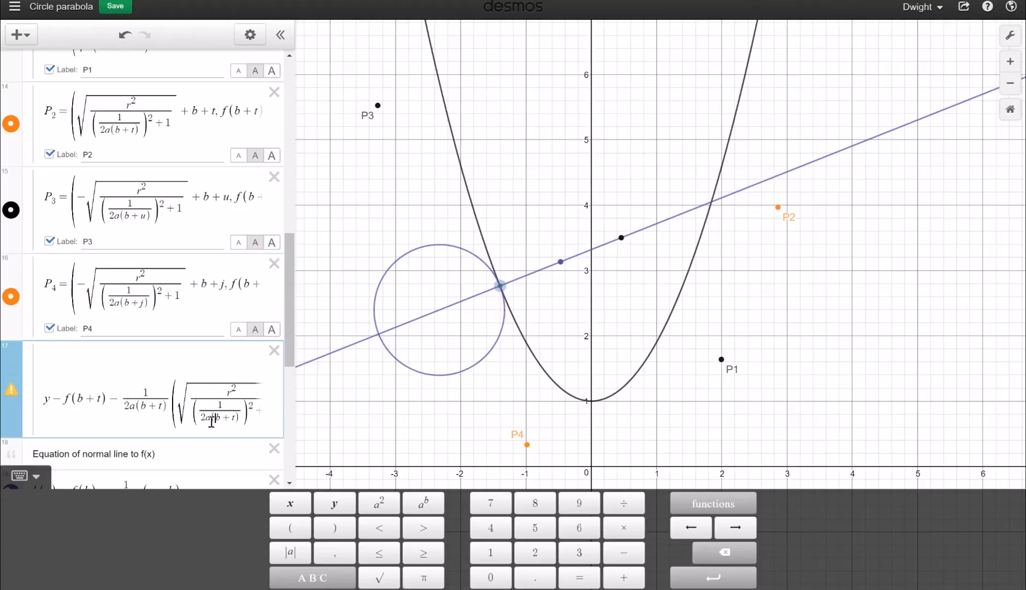
{"action": "key", "text": "Right"}
{"action": "key", "text": "Right"}
{"action": "key", "text": "Right"}
{"action": "key", "text": "Right"}
{"action": "key", "text": "Right"}
{"action": "key", "text": "Right"}
{"action": "key", "text": "Right"}
{"action": "key", "text": "Right"}
{"action": "key", "text": "Right"}
{"action": "key", "text": "Right"}
{"action": "key", "text": "Right"}
{"action": "key", "text": "Right"}
{"action": "key", "text": "Right"}
{"action": "key", "text": "Right"}
{"action": "key", "text": "Right"}
{"action": "key", "text": "Right"}
{"action": "key", "text": "Right"}
{"action": "key", "text": "Right"}
{"action": "key", "text": "Right"}
{"action": "key", "text": "Right"}
{"action": "left_click", "coordinate": [193, 407]}
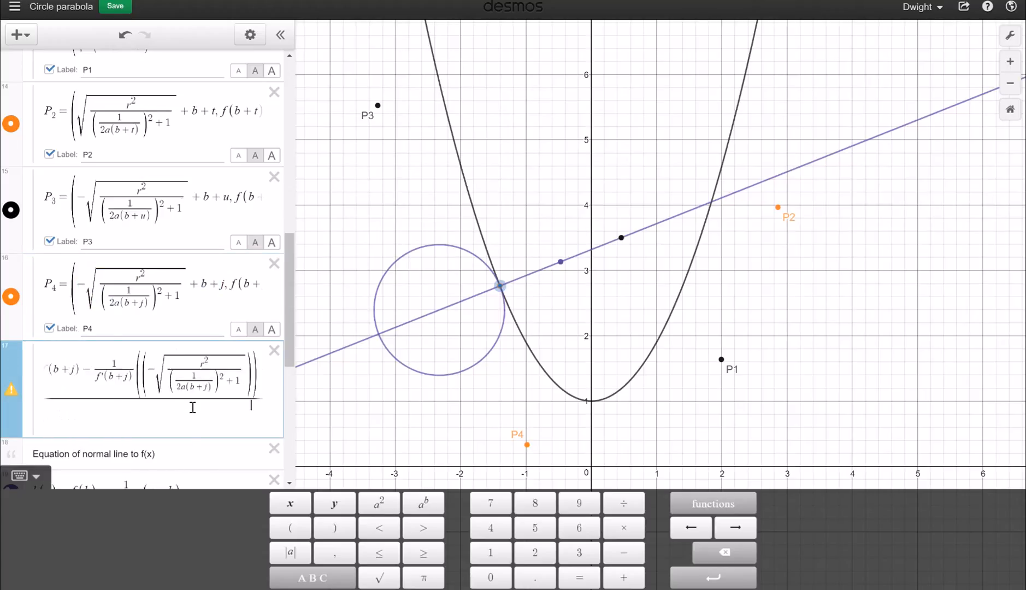
{"action": "type", "text": "-sqrt(r^2/((1/(2a(b+j)))^2+1))+b+"}
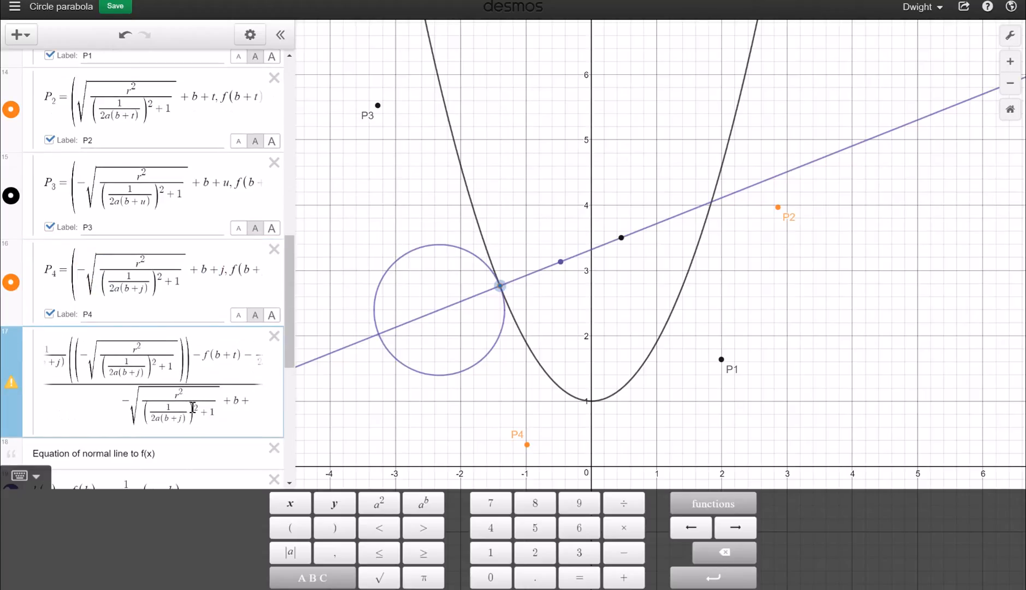
{"action": "left_click", "coordinate": [133, 104]}
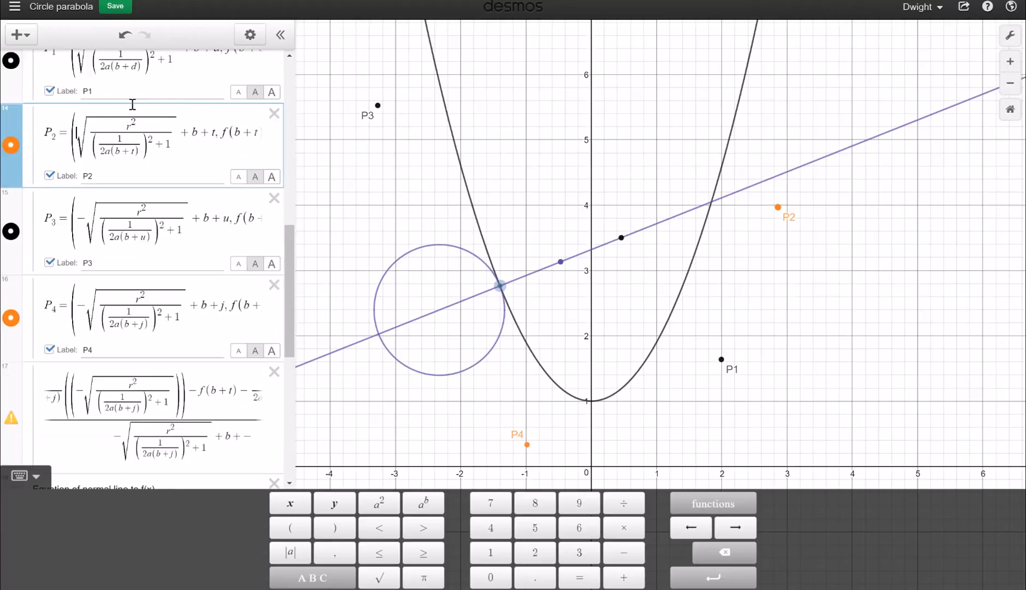
{"action": "left_click_drag", "start_coordinate": [132, 103], "coordinate": [217, 140]}
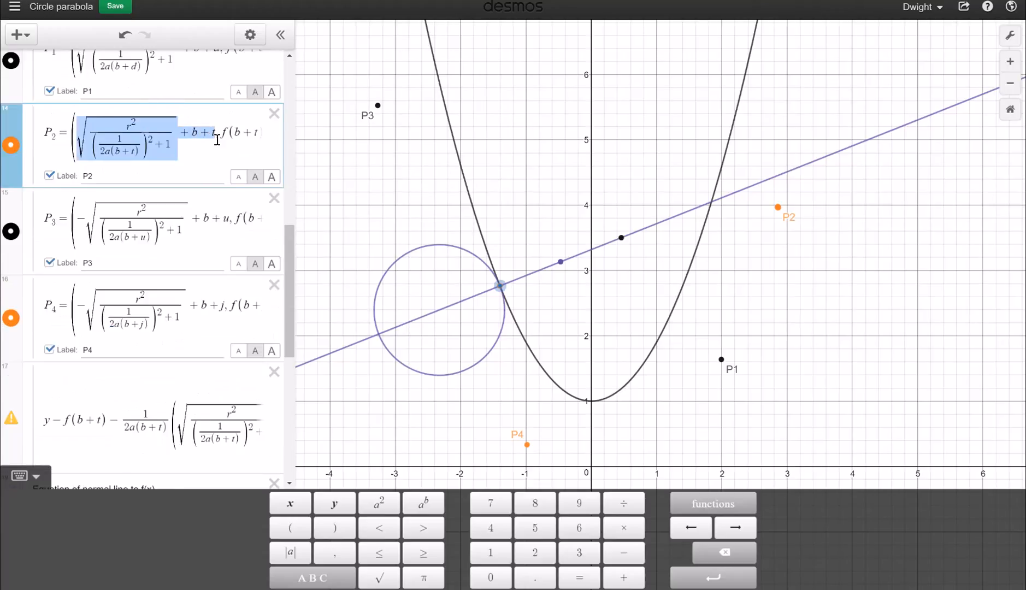
{"action": "left_click", "coordinate": [214, 407]}
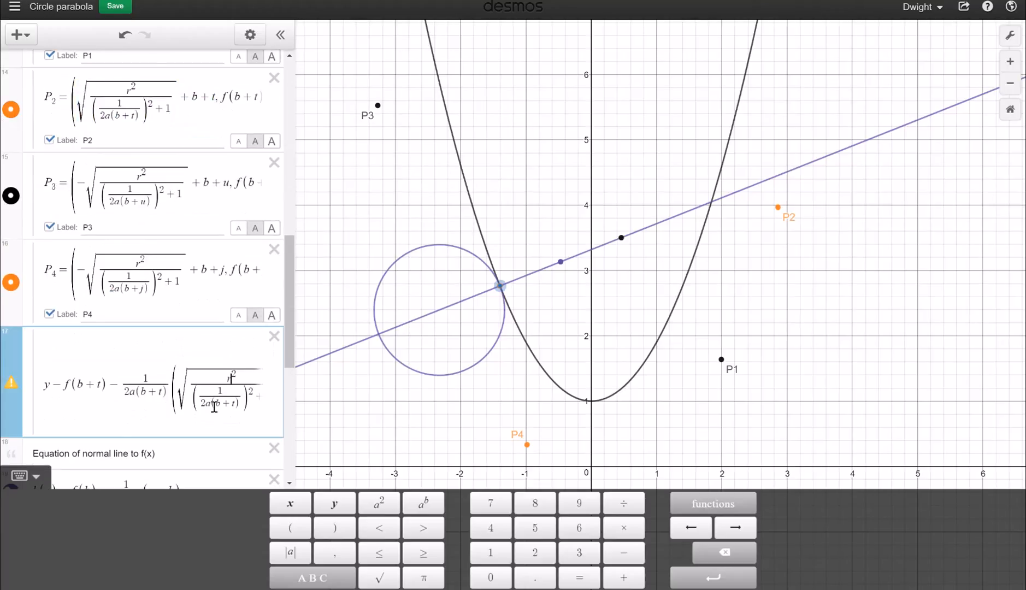
{"action": "key", "text": "Right"}
{"action": "key", "text": "Right"}
{"action": "key", "text": "Right"}
{"action": "key", "text": "Right"}
{"action": "key", "text": "Right"}
{"action": "key", "text": "Right"}
{"action": "key", "text": "Right"}
{"action": "key", "text": "Right"}
{"action": "key", "text": "Right"}
{"action": "key", "text": "Right"}
{"action": "key", "text": "Right"}
{"action": "key", "text": "Right"}
{"action": "key", "text": "Right"}
{"action": "key", "text": "Right"}
{"action": "key", "text": "Right"}
{"action": "key", "text": "Right"}
{"action": "key", "text": "Right"}
{"action": "key", "text": "Right"}
{"action": "key", "text": "Right"}
{"action": "key", "text": "Right"}
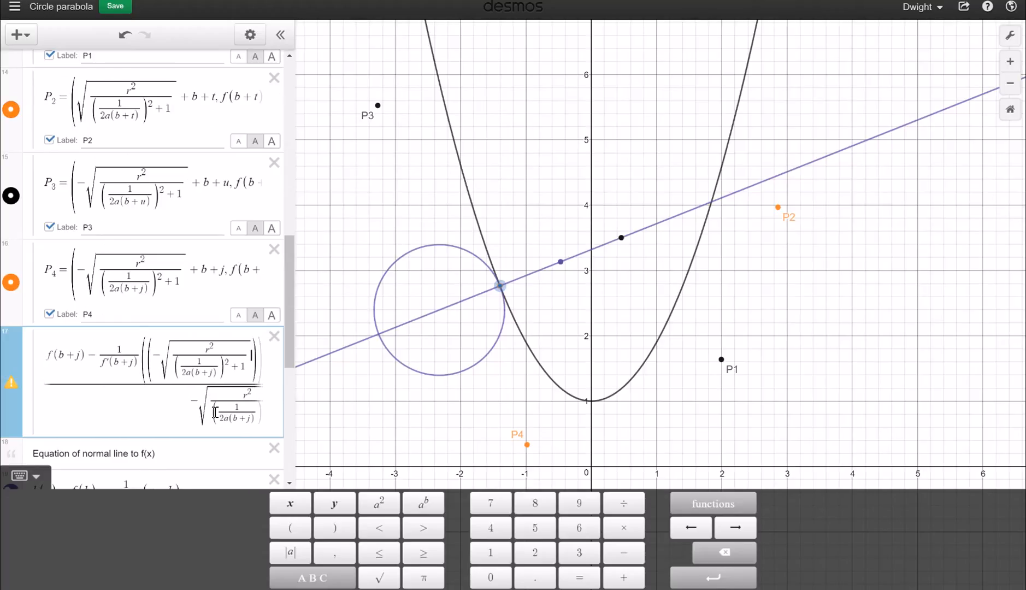
{"action": "key", "text": "Right"}
{"action": "key", "text": "Right"}
{"action": "key", "text": "Right"}
{"action": "key", "text": "Right"}
{"action": "key", "text": "Right"}
{"action": "key", "text": "Right"}
{"action": "key", "text": "Right"}
{"action": "key", "text": "Right"}
{"action": "key", "text": "Right"}
{"action": "key", "text": "Right"}
{"action": "key", "text": "Right"}
{"action": "key", "text": "Right"}
{"action": "key", "text": "Right"}
{"action": "key", "text": "Right"}
{"action": "key", "text": "Right"}
{"action": "key", "text": "Right"}
{"action": "key", "text": "Right"}
{"action": "key", "text": "Right"}
{"action": "key", "text": "Right"}
{"action": "key", "text": "Right"}
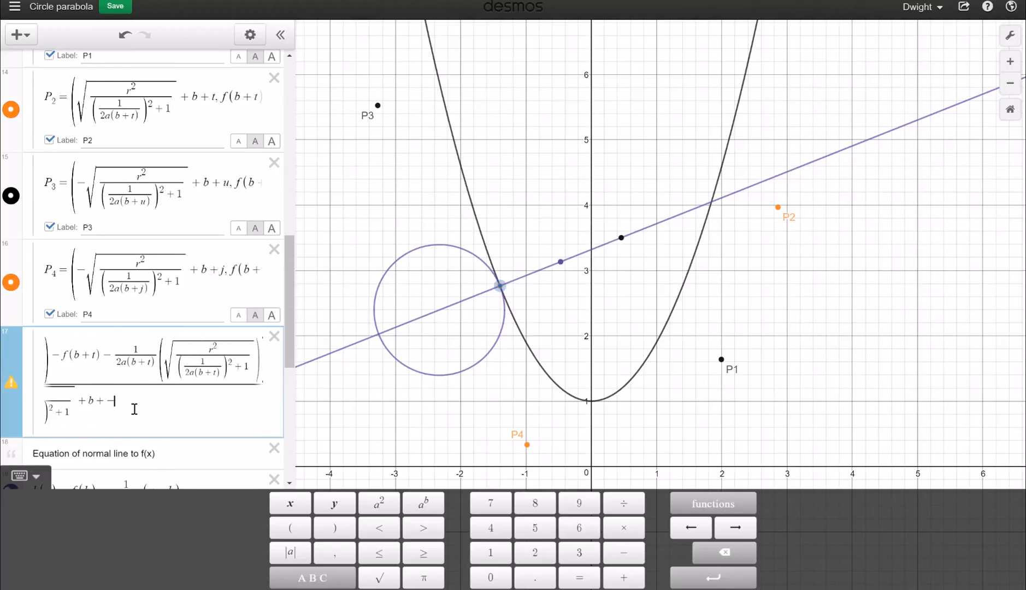
{"action": "type", "text": "t"}
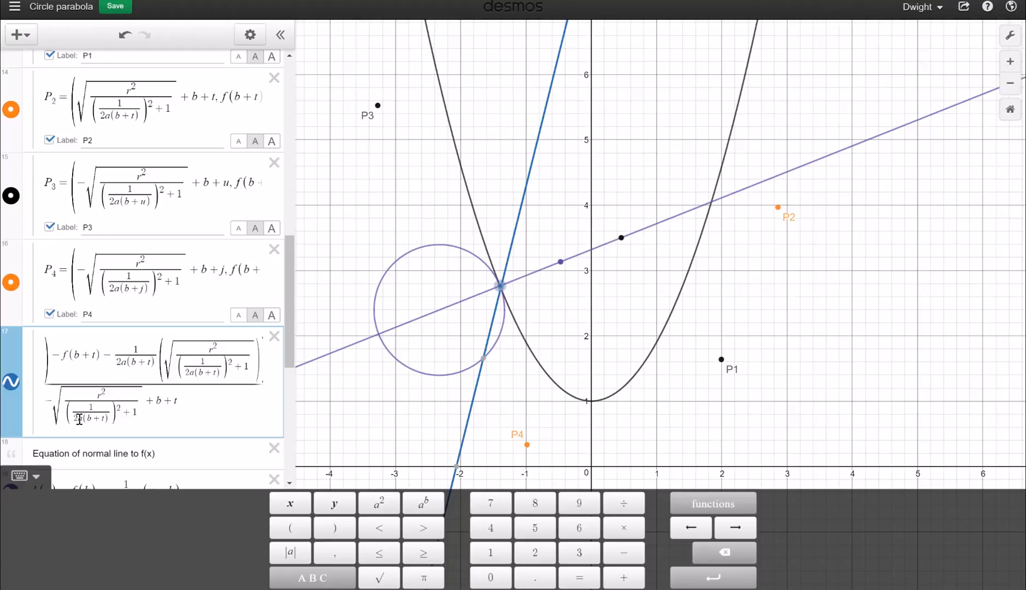
{"action": "left_click", "coordinate": [157, 385]}
{"action": "mouse_move", "coordinate": [502, 589]}
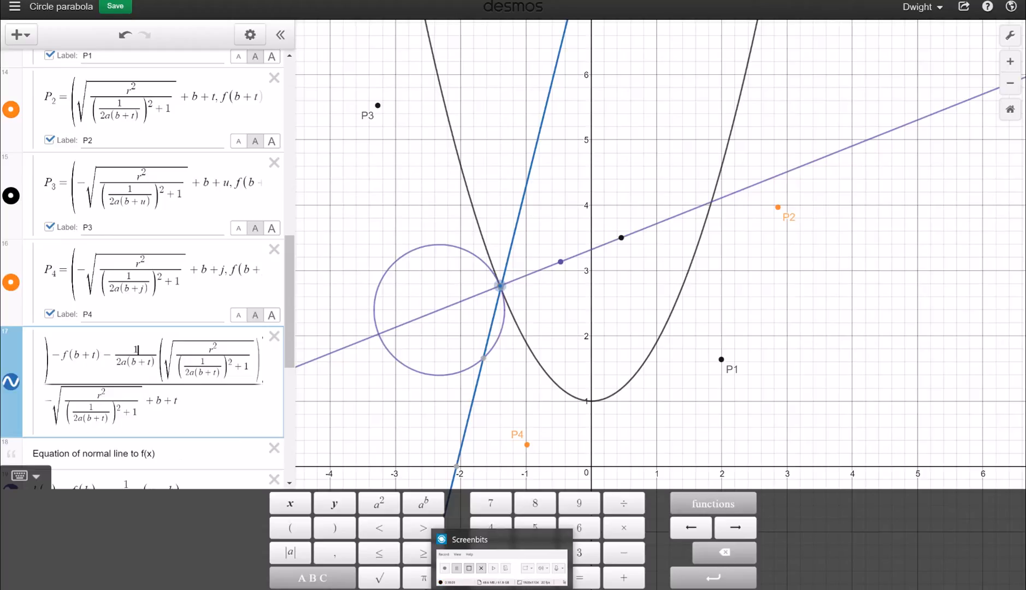
{"action": "left_click", "coordinate": [502, 589]}
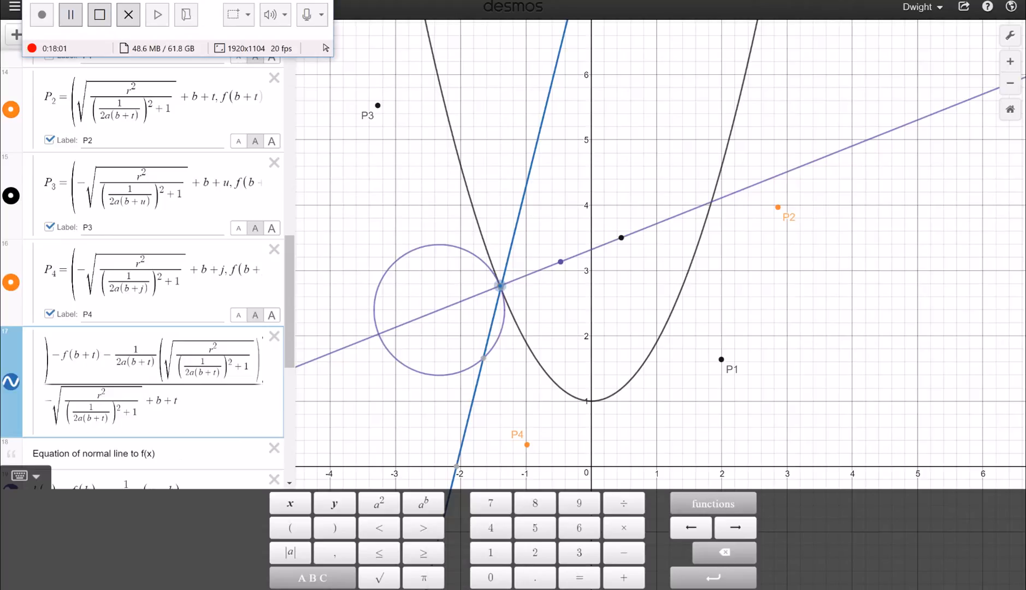
{"action": "left_click", "coordinate": [71, 16]}
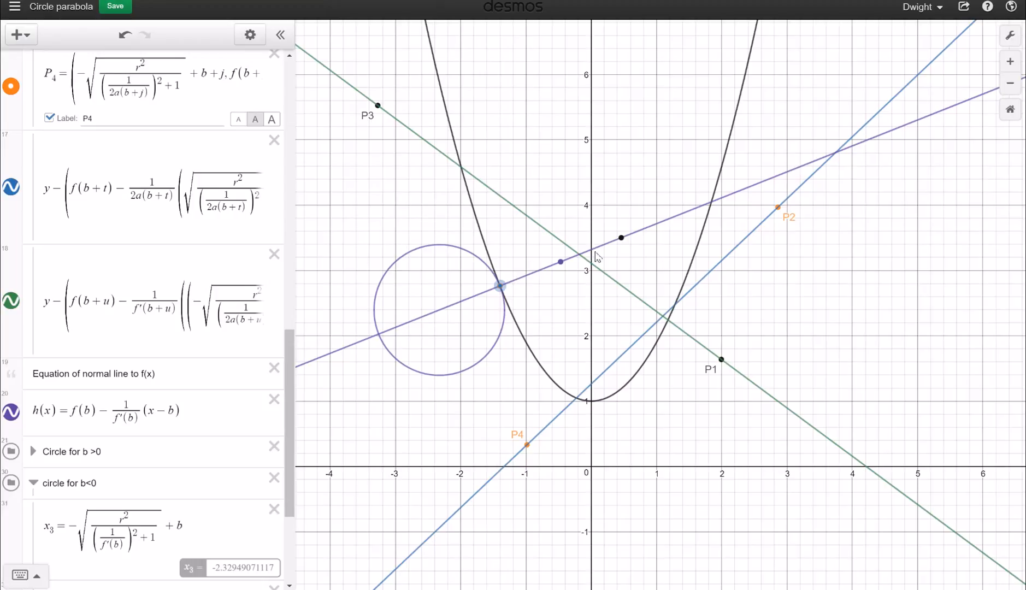
Hide the purple normal line h(x) and the parabola f(x)
{"action": "left_click", "coordinate": [11, 414]}
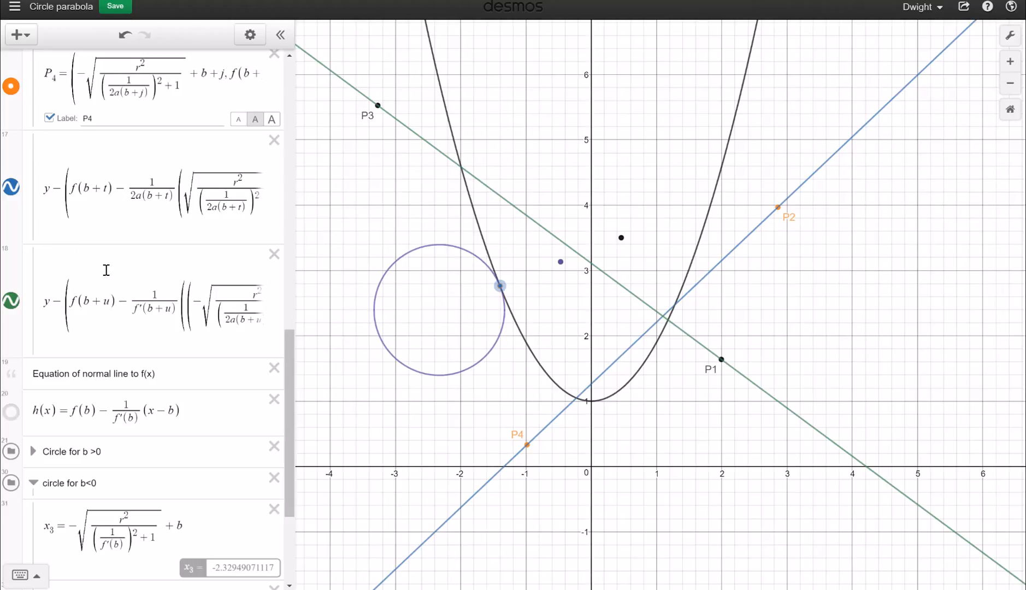
{"action": "scroll", "coordinate": [94, 371], "scroll_direction": "up", "scroll_amount": 15}
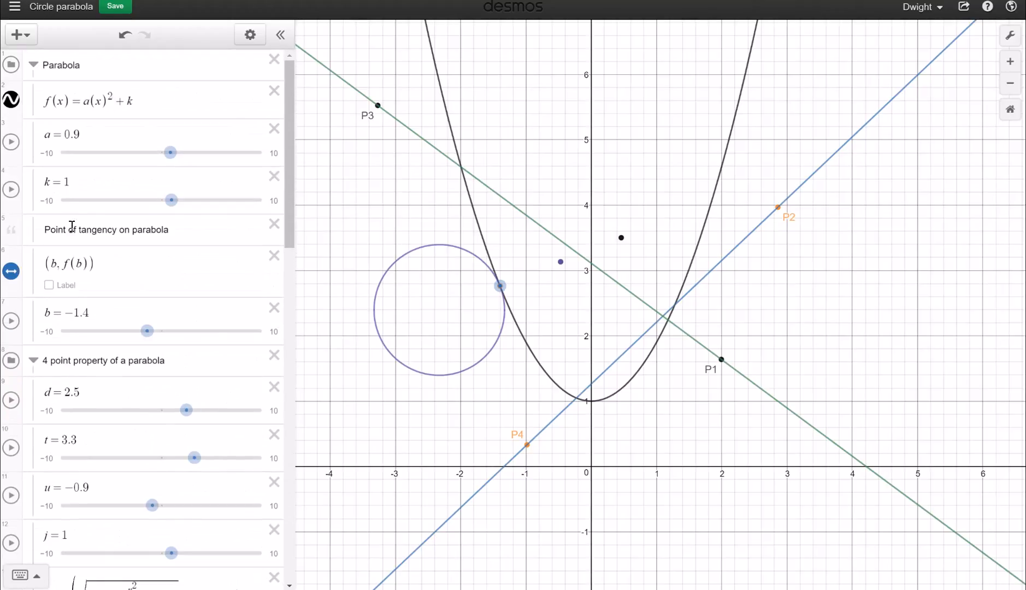
{"action": "left_click", "coordinate": [11, 100]}
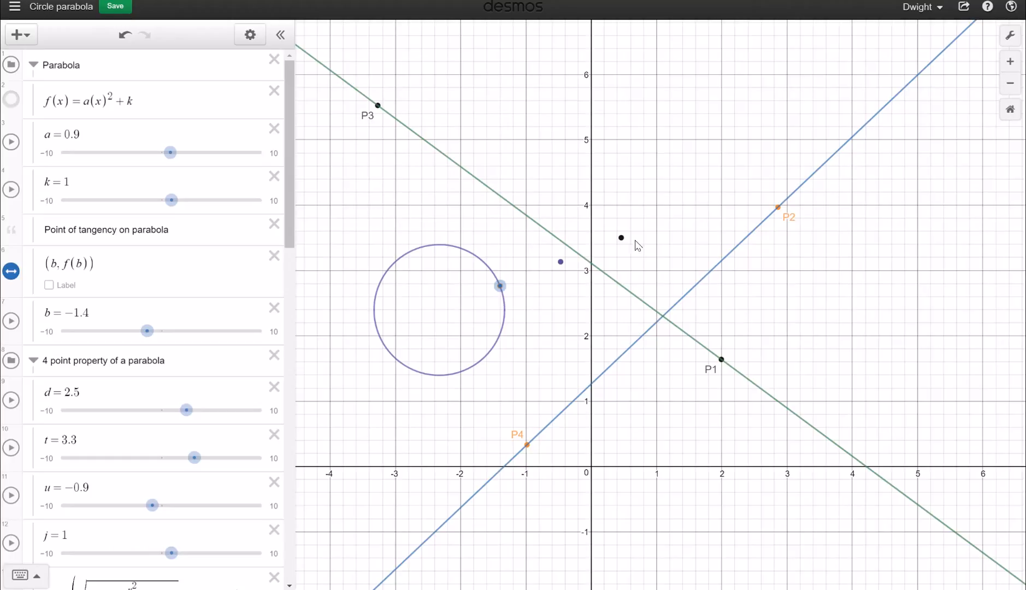
{"action": "left_click", "coordinate": [461, 566]}
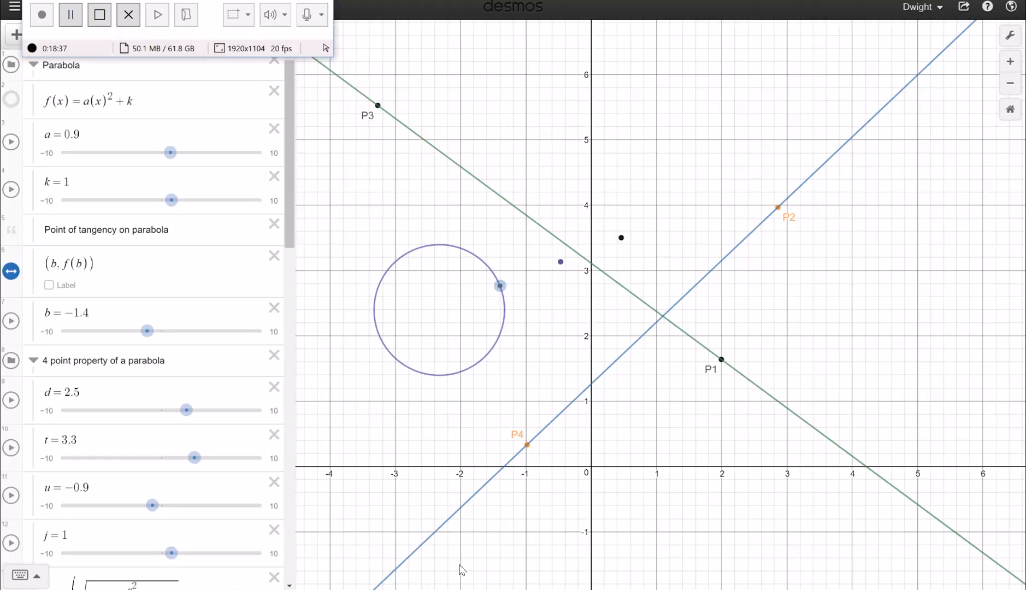
Pin the blue and green lines' vertical-line crossings at (−3.272, −1.831) and (2.86, 0.998)
{"action": "left_click", "coordinate": [70, 16]}
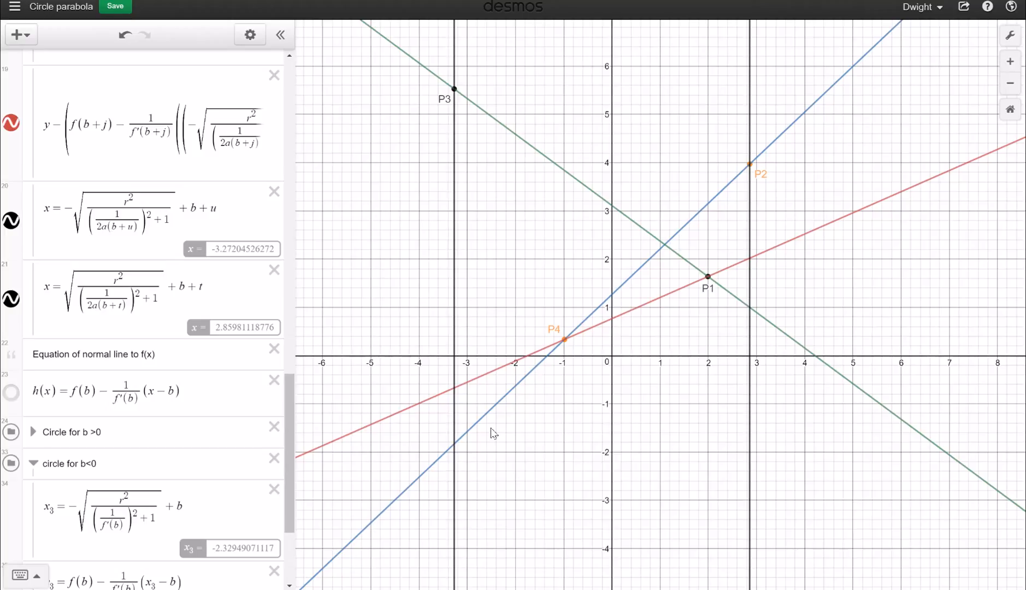
{"action": "left_click", "coordinate": [454, 444]}
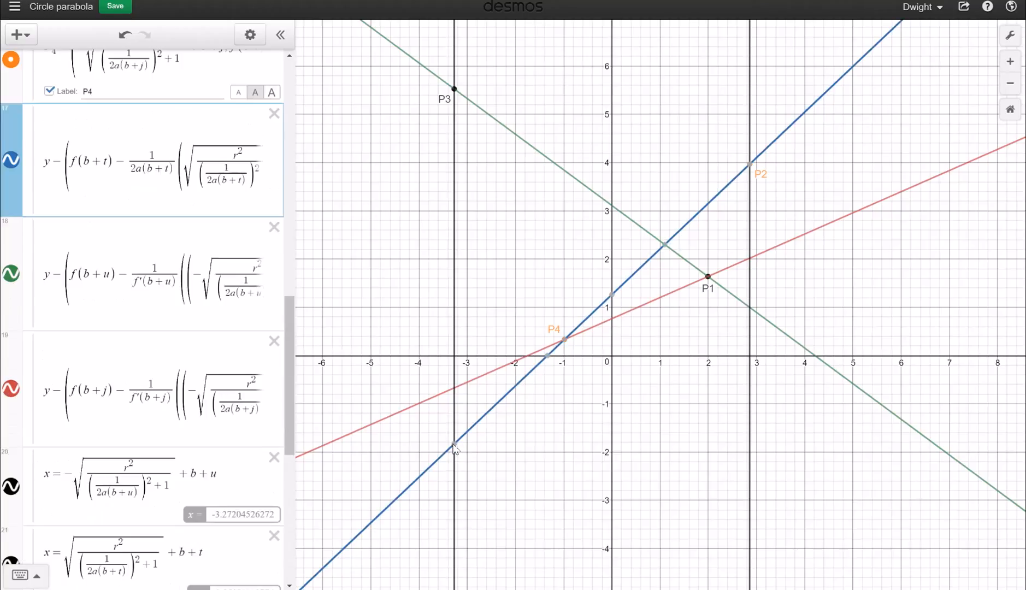
{"action": "left_click", "coordinate": [454, 444]}
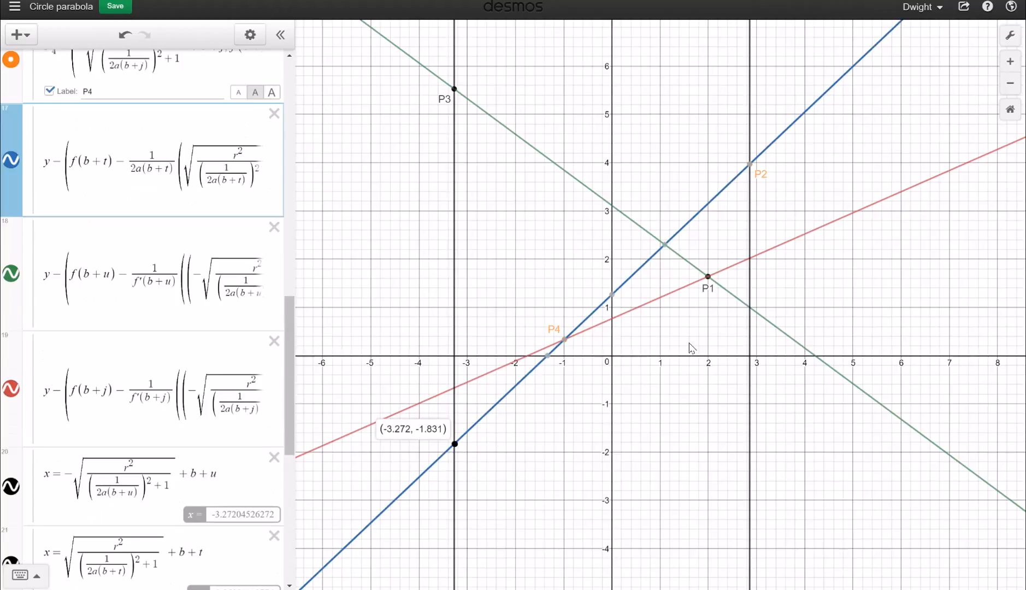
{"action": "left_click", "coordinate": [749, 311]}
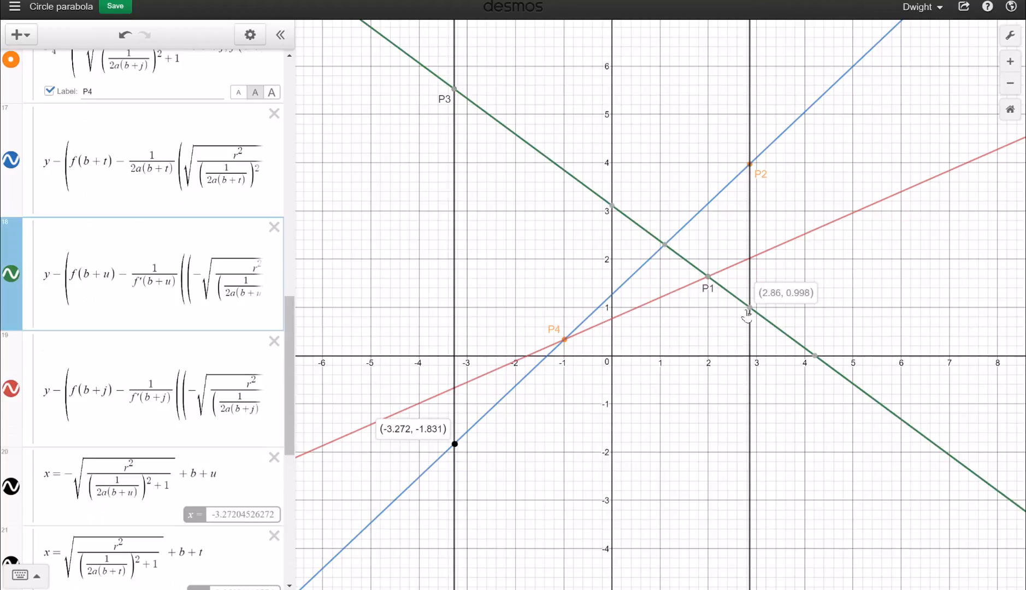
{"action": "left_click", "coordinate": [749, 310]}
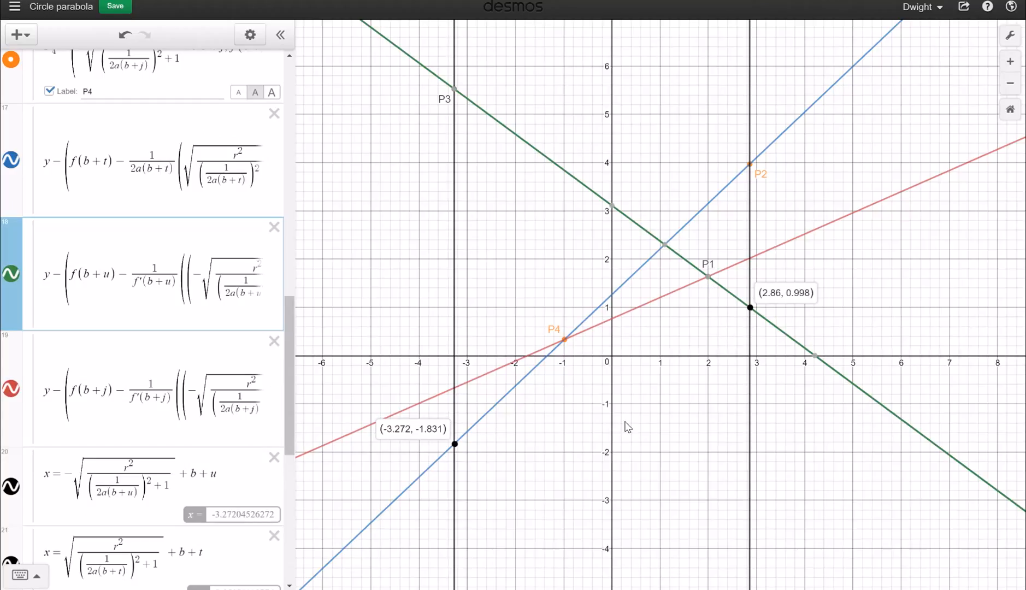
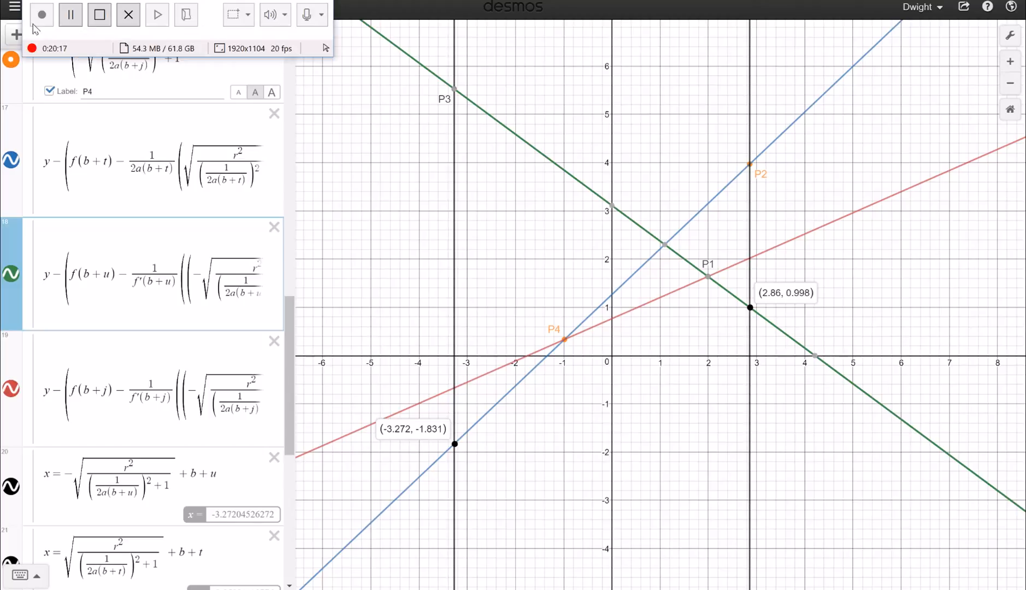
Deselect the expression and show the red point's coordinate label (−3.272, −1.831) on the blue line
{"action": "left_click", "coordinate": [44, 19]}
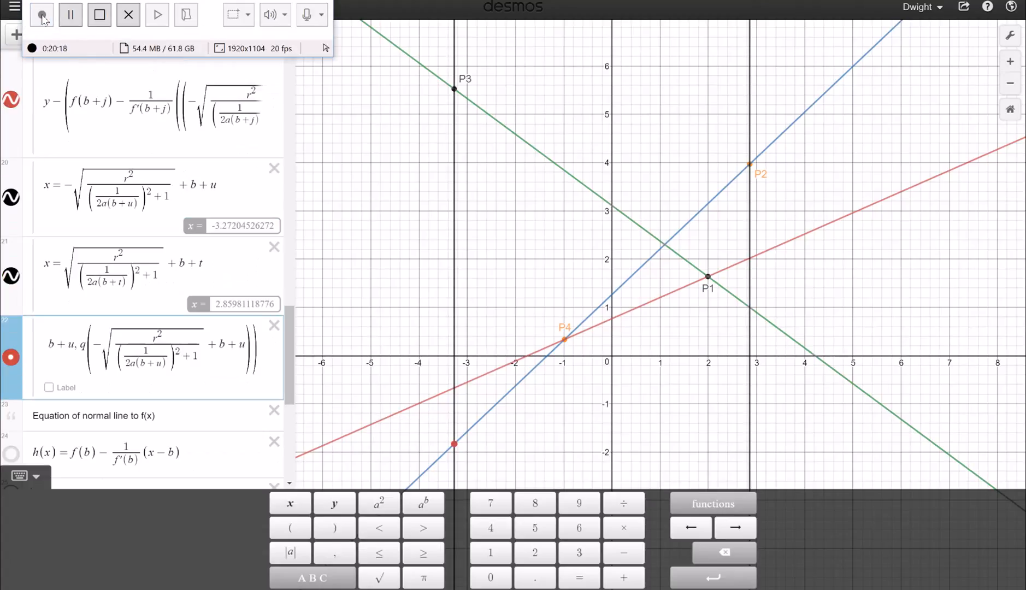
{"action": "left_click", "coordinate": [363, 233]}
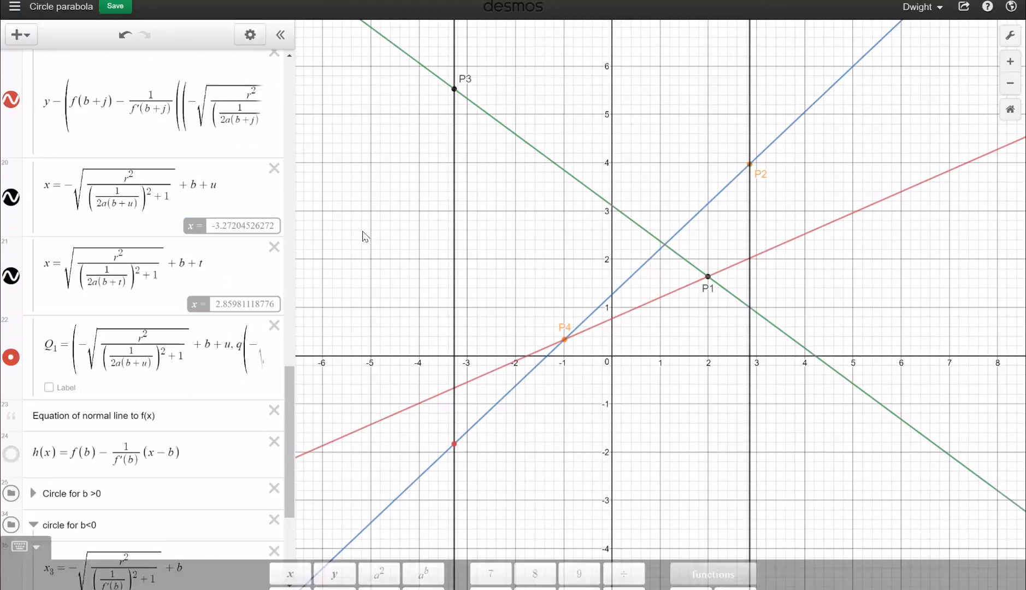
{"action": "left_click", "coordinate": [455, 445]}
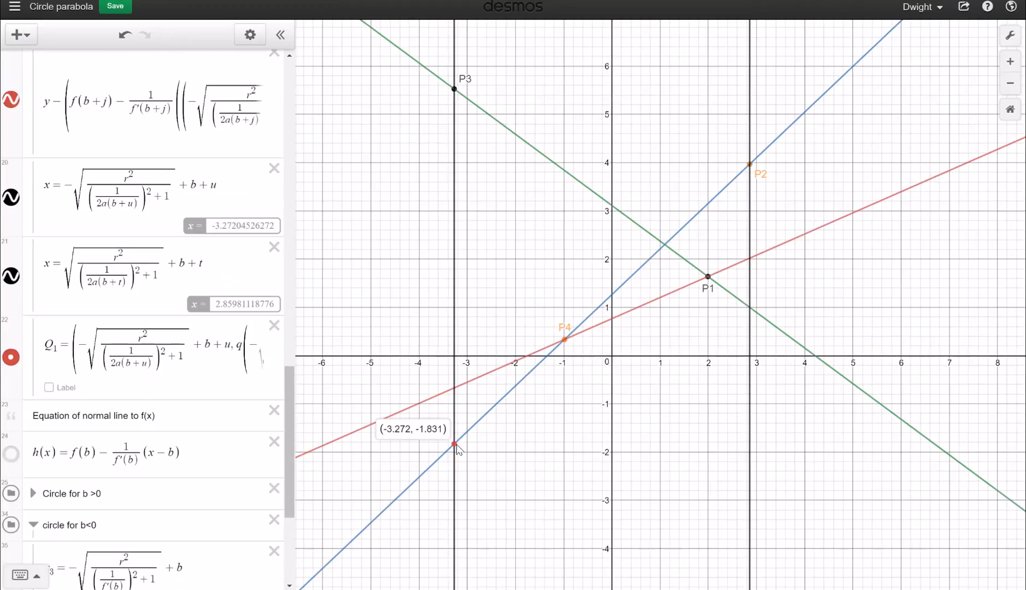
{"action": "scroll", "coordinate": [101, 399], "scroll_direction": "up", "scroll_amount": 6}
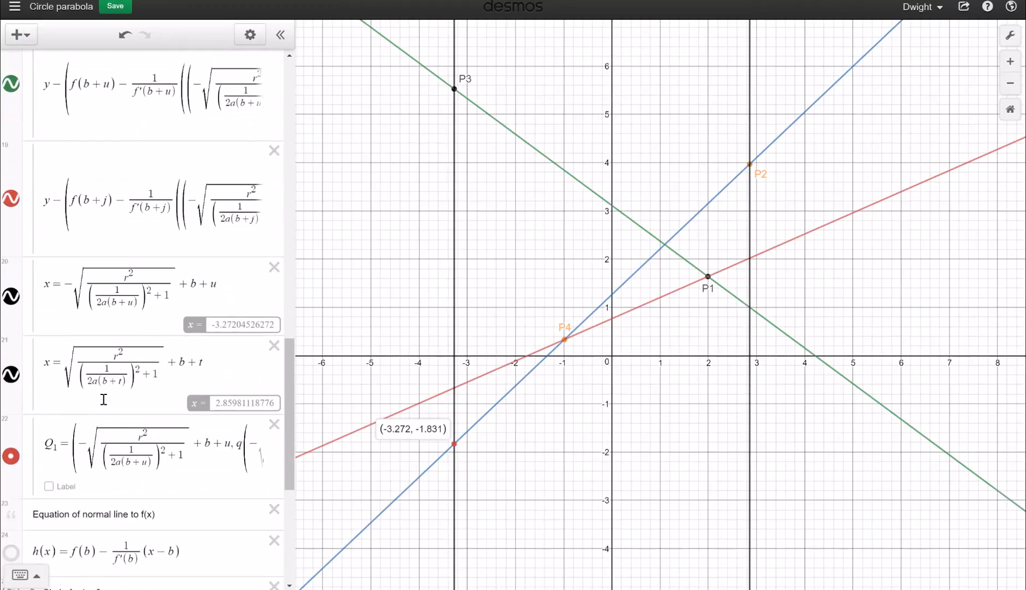
{"action": "scroll", "coordinate": [104, 400], "scroll_direction": "up", "scroll_amount": 1}
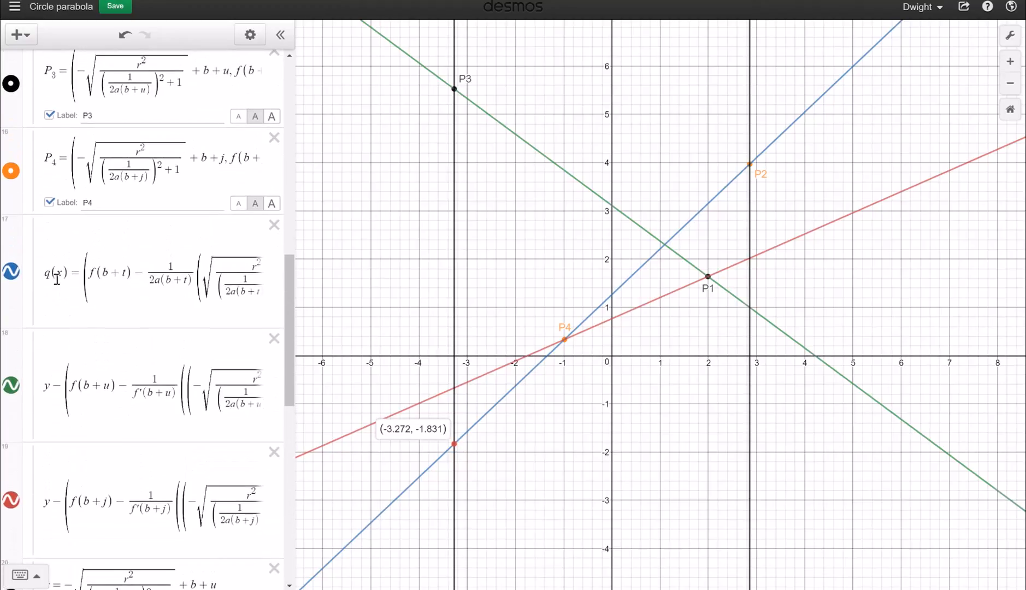
Check the q(x) and Q1 expressions, then label the green line's point at (2.86, 0.998)
{"action": "left_click_drag", "start_coordinate": [47, 277], "coordinate": [71, 273]}
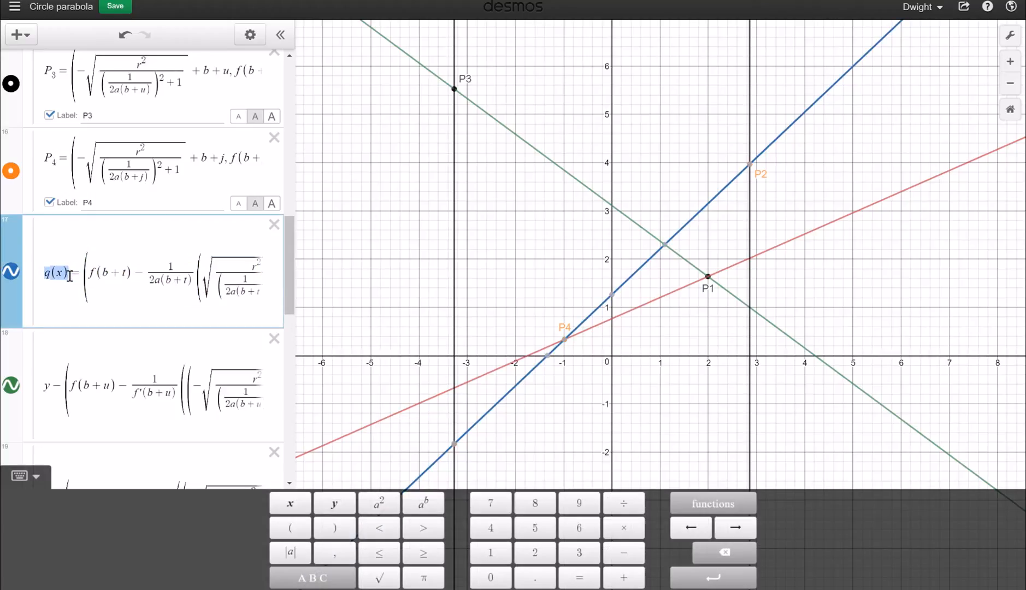
{"action": "scroll", "coordinate": [69, 276], "scroll_direction": "down", "scroll_amount": 1}
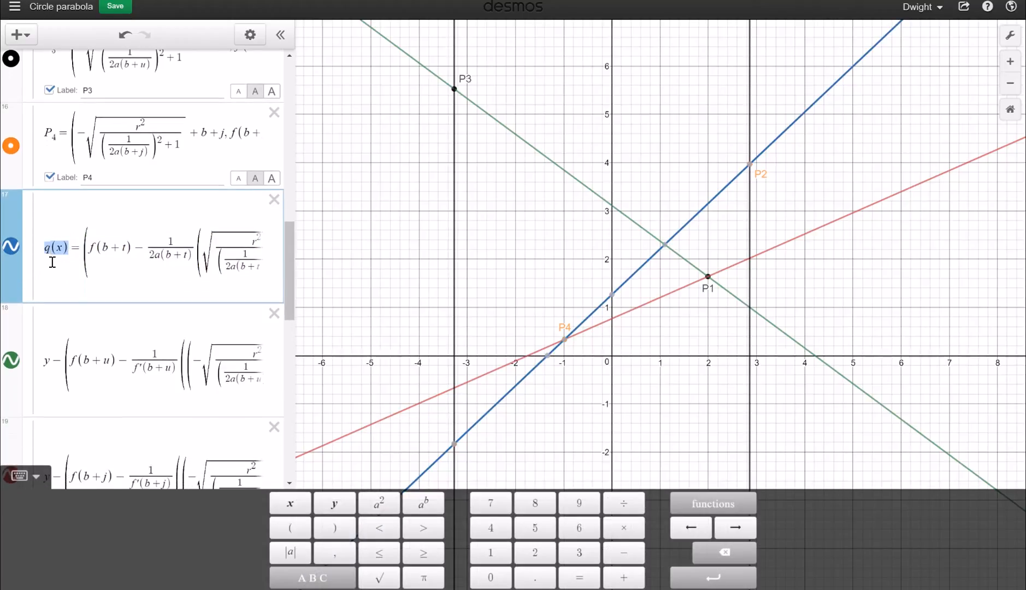
{"action": "scroll", "coordinate": [77, 325], "scroll_direction": "down", "scroll_amount": 7}
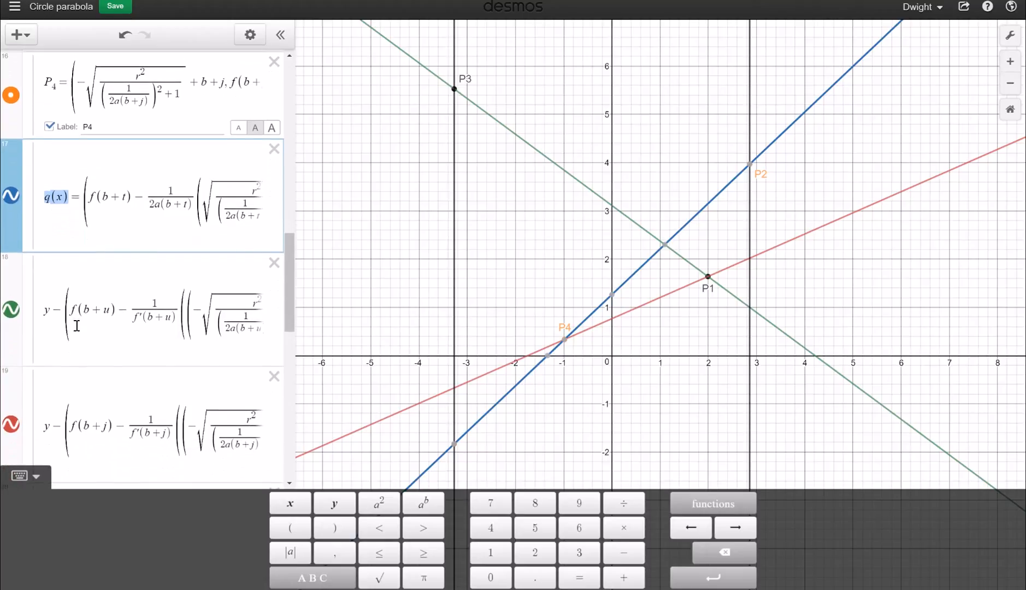
{"action": "scroll", "coordinate": [77, 325], "scroll_direction": "down", "scroll_amount": 6}
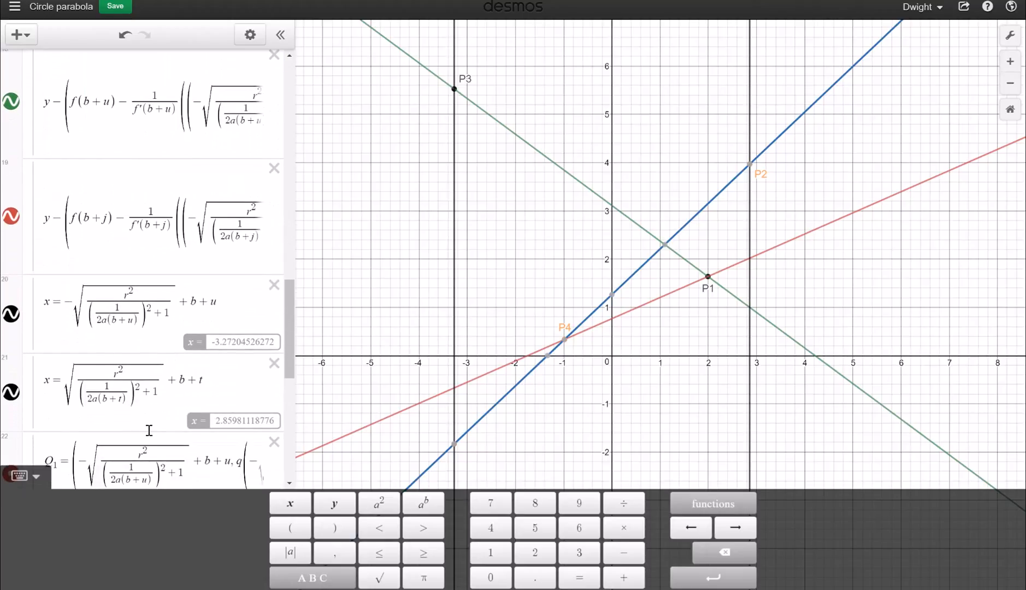
{"action": "scroll", "coordinate": [146, 427], "scroll_direction": "down", "scroll_amount": 2}
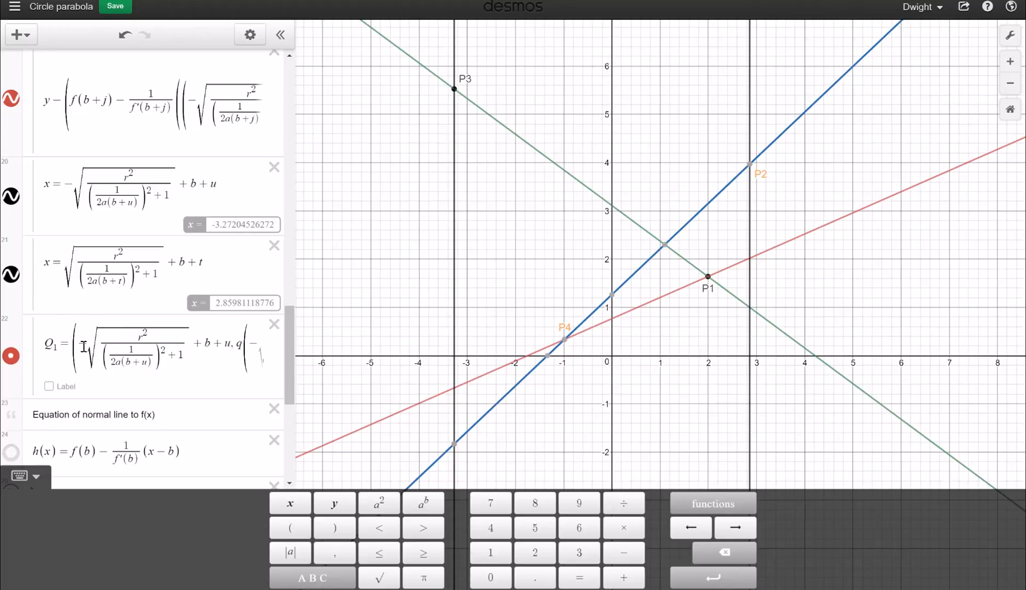
{"action": "left_click_drag", "start_coordinate": [84, 347], "coordinate": [242, 350]}
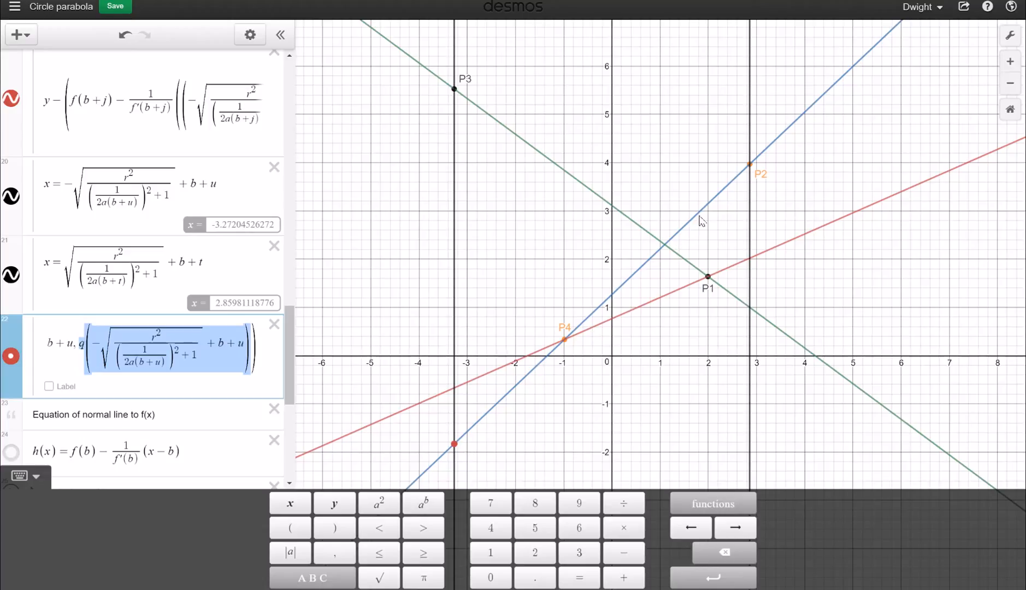
{"action": "left_click", "coordinate": [751, 310]}
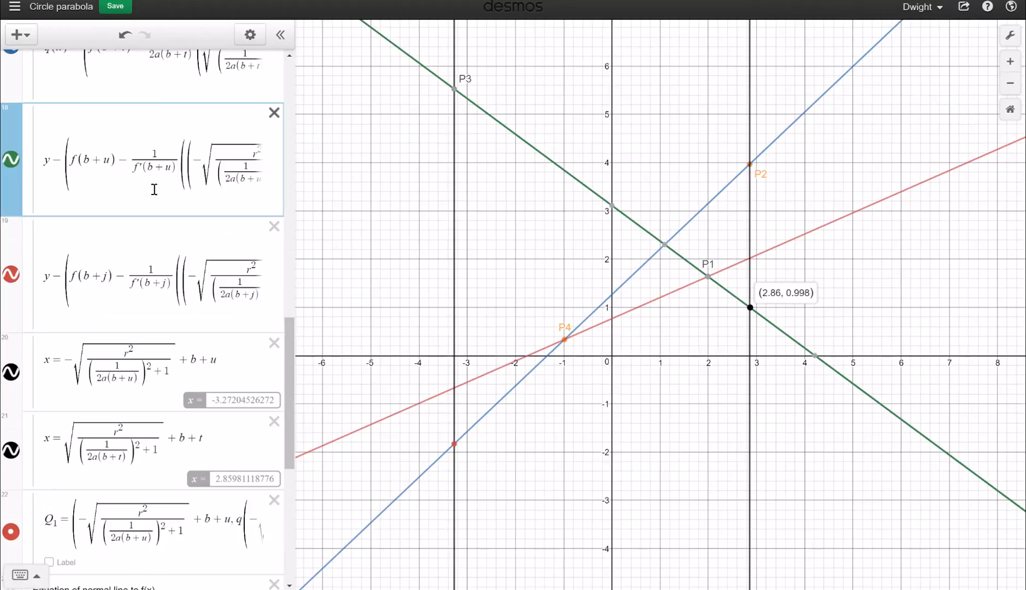
{"action": "scroll", "coordinate": [154, 191], "scroll_direction": "up", "scroll_amount": 3}
Rewrite expression 18 as q₂(x)=…, deleting the minus and turning the second = into +
{"action": "left_click", "coordinate": [53, 258]}
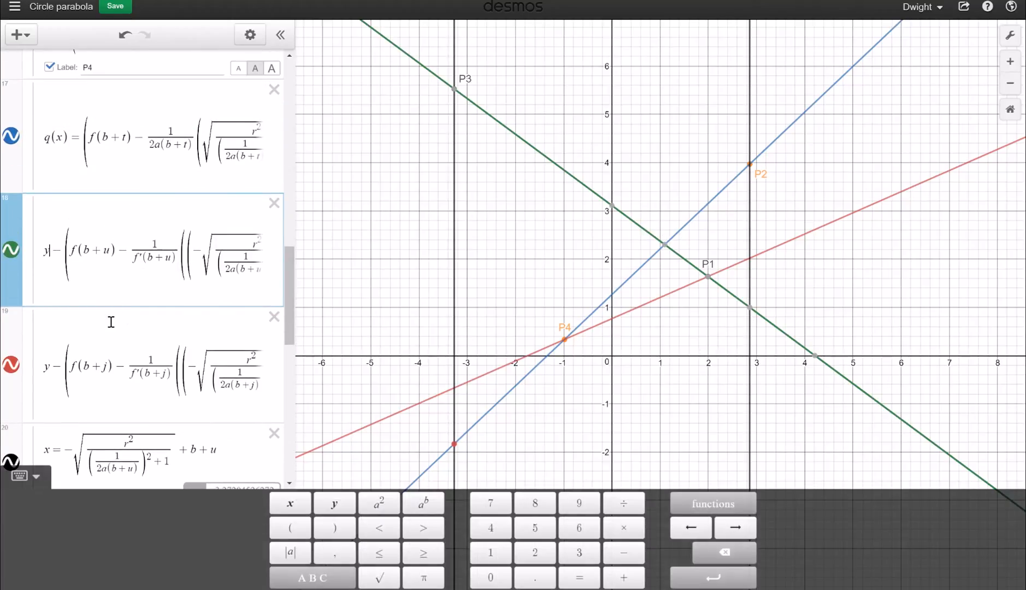
{"action": "key", "text": "BackSpace"}
{"action": "type", "text": "q"}
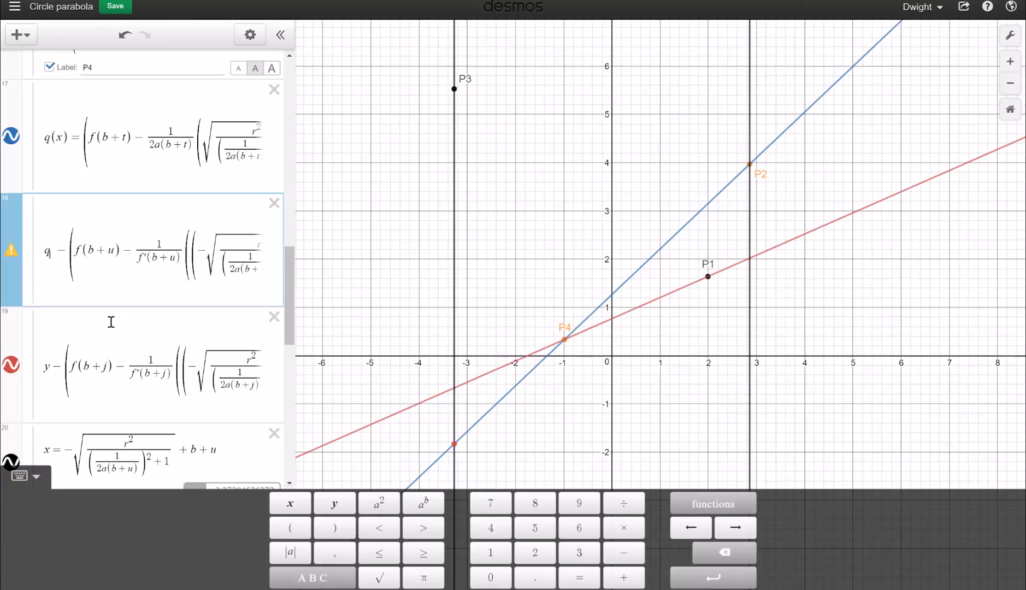
{"action": "type", "text": "1"}
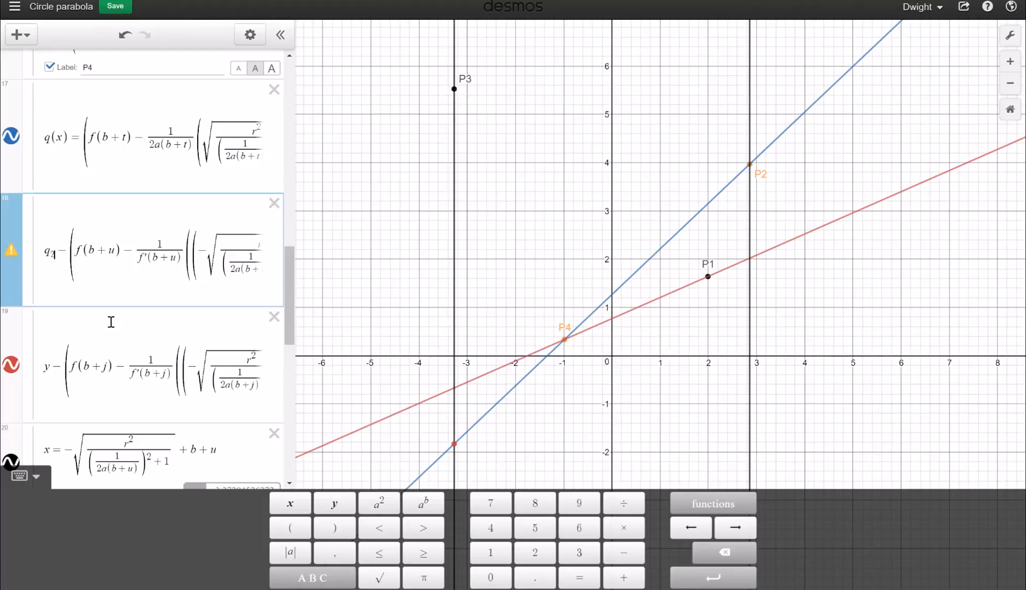
{"action": "type", "text": "(x)"}
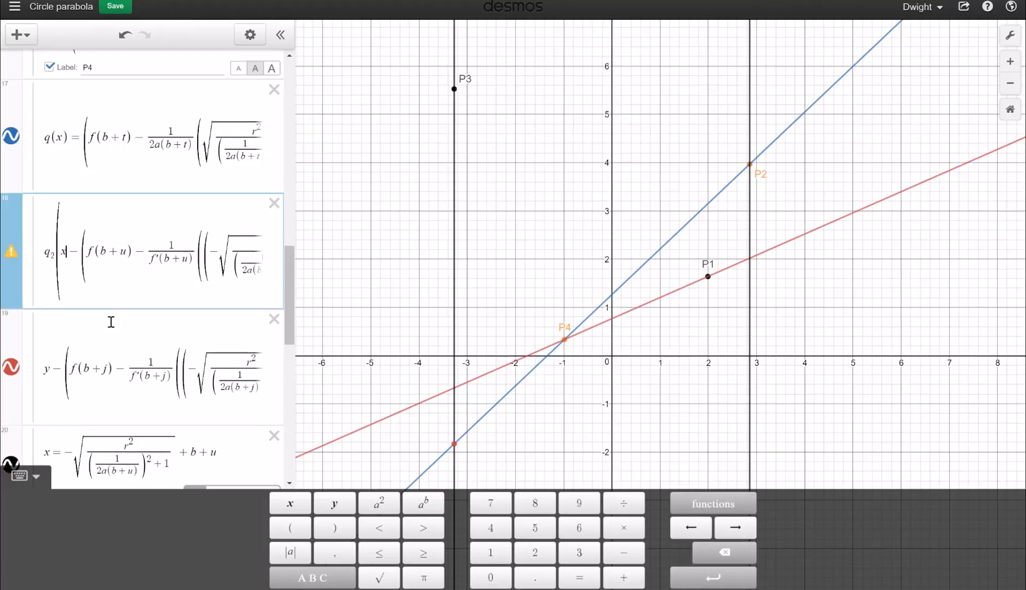
{"action": "type", "text": "="}
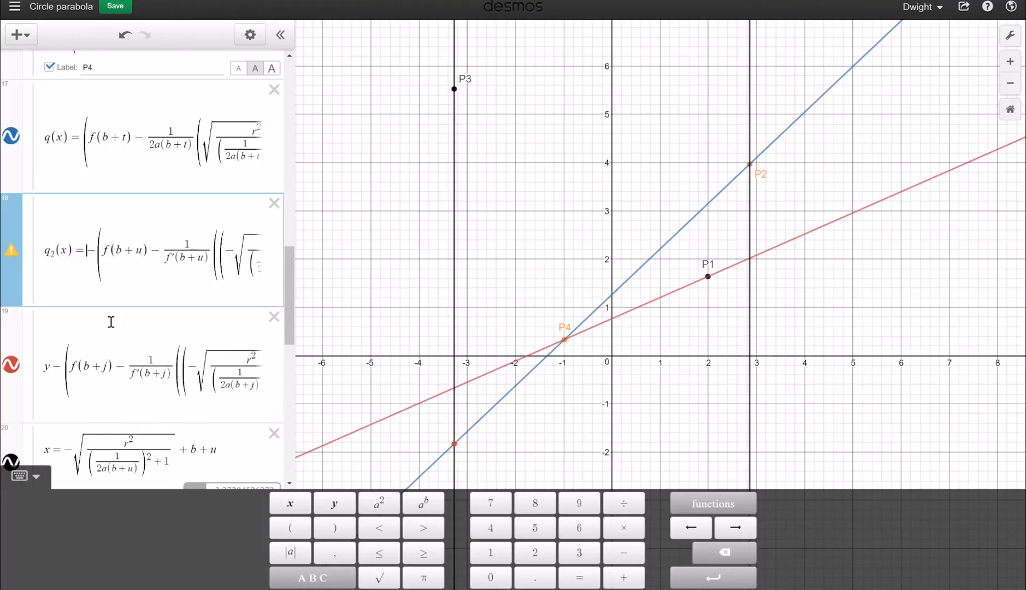
{"action": "key", "text": "Delete"}
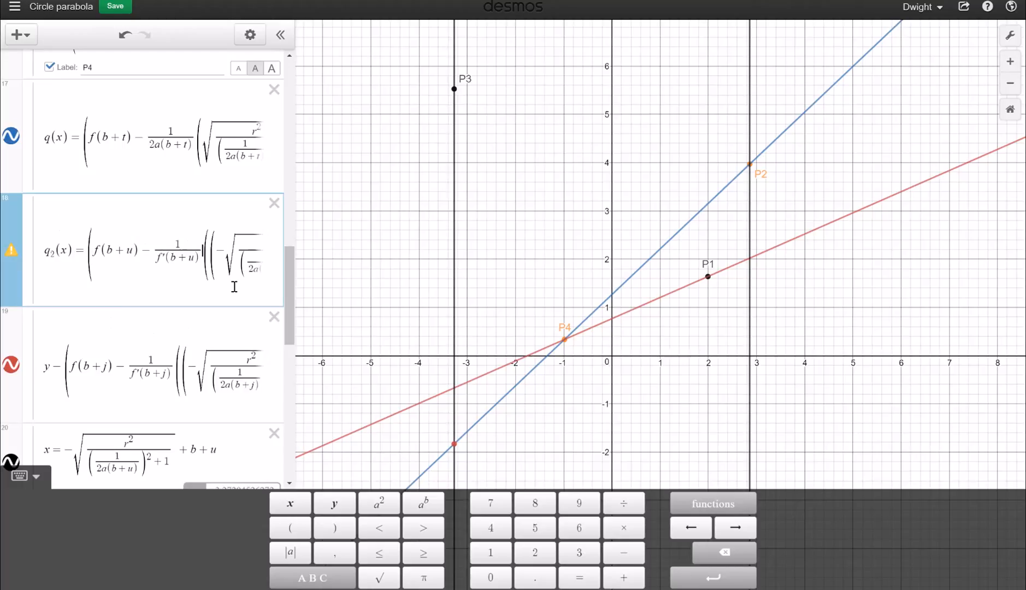
{"action": "key", "text": "Right"}
{"action": "key", "text": "Right"}
{"action": "key", "text": "Right"}
{"action": "key", "text": "Right"}
{"action": "key", "text": "Right"}
{"action": "key", "text": "Right"}
{"action": "key", "text": "Right"}
{"action": "key", "text": "Right"}
{"action": "key", "text": "Right"}
{"action": "key", "text": "Right"}
{"action": "key", "text": "Right"}
{"action": "key", "text": "Right"}
{"action": "key", "text": "Right"}
{"action": "key", "text": "Right"}
{"action": "key", "text": "Right"}
{"action": "key", "text": "Right"}
{"action": "key", "text": "Right"}
{"action": "key", "text": "Right"}
{"action": "key", "text": "Right"}
{"action": "key", "text": "Right"}
{"action": "left_click", "coordinate": [209, 255]}
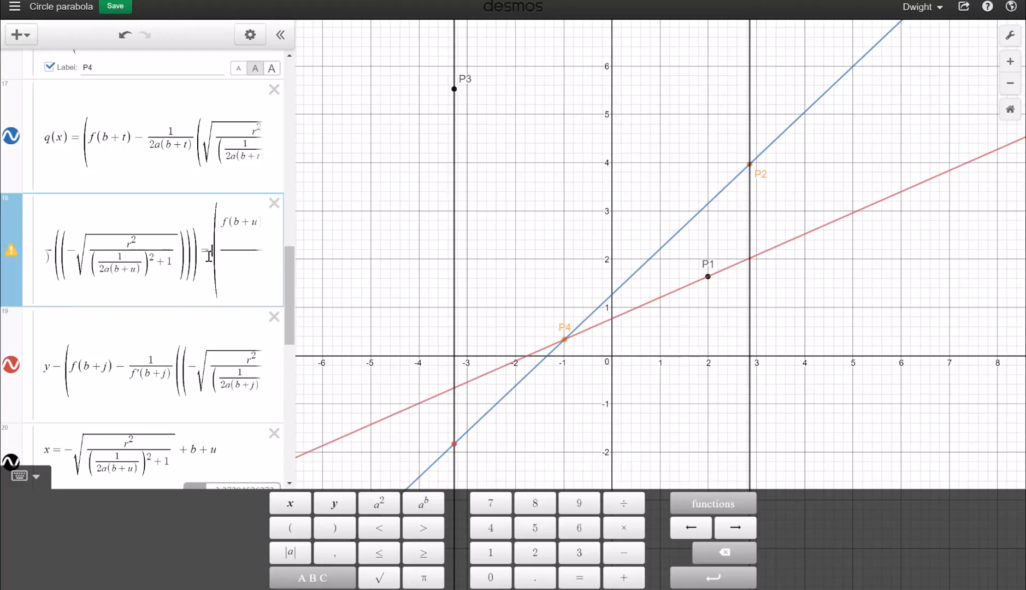
{"action": "key", "text": "BackSpace"}
{"action": "type", "text": "+"}
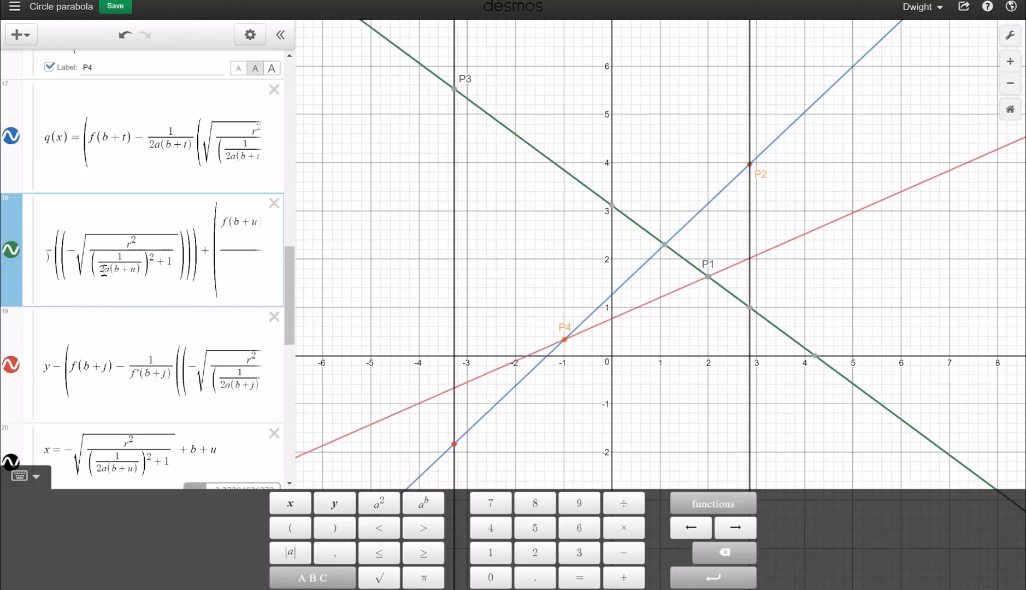
{"action": "key", "text": "Home"}
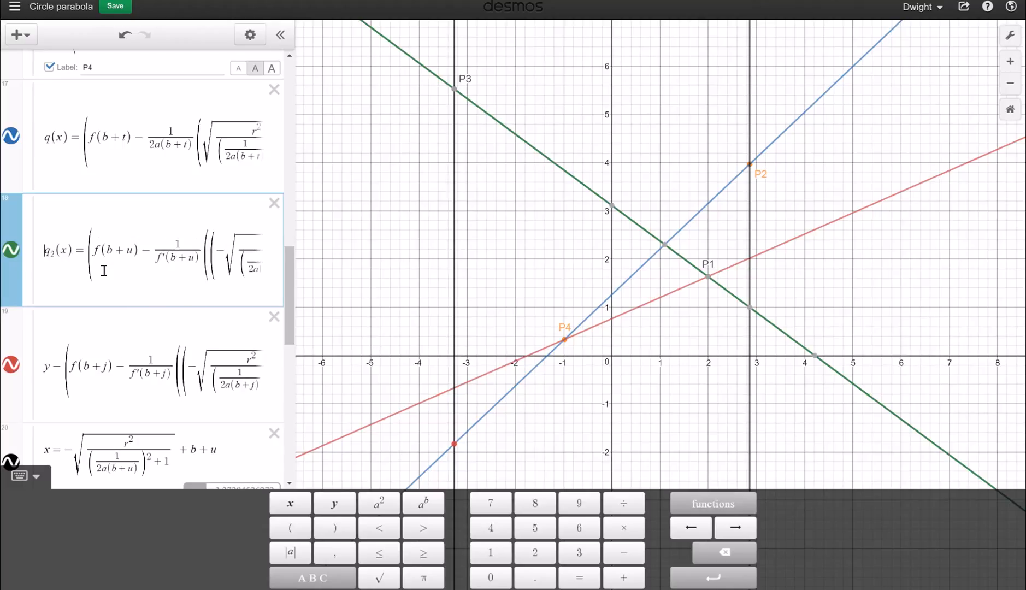
{"action": "scroll", "coordinate": [104, 271], "scroll_direction": "down", "scroll_amount": 5}
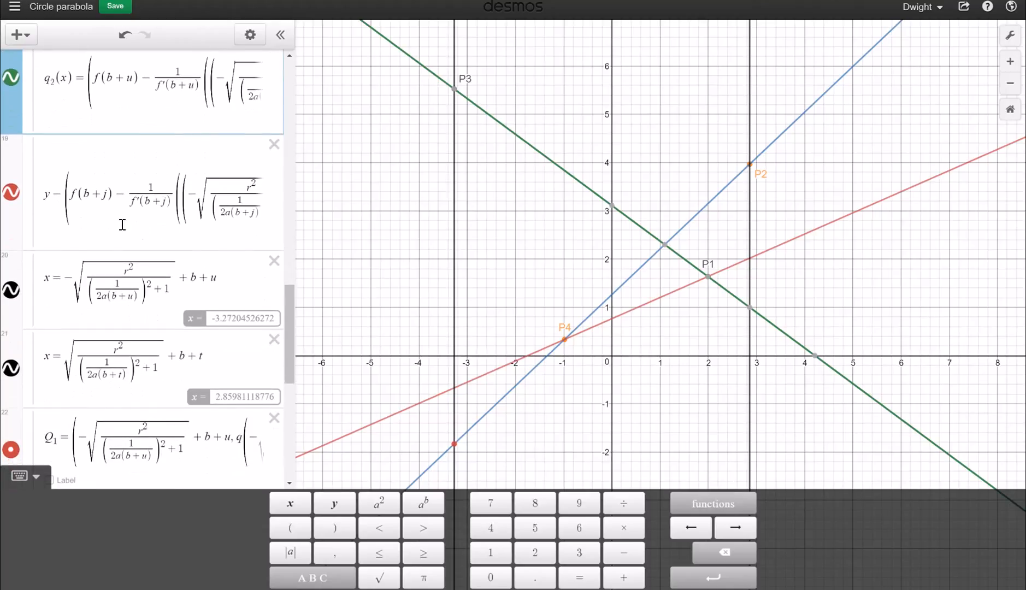
{"action": "scroll", "coordinate": [123, 224], "scroll_direction": "down", "scroll_amount": 6}
Start a new Q_ expression below Q1 and copy P2's x-coordinate term
{"action": "left_click", "coordinate": [185, 263]}
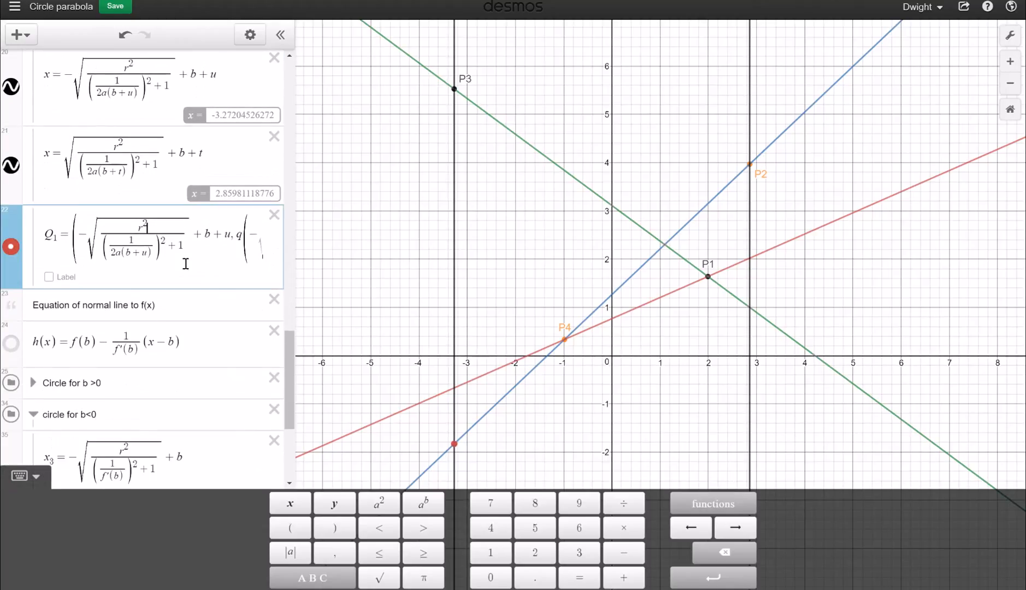
{"action": "key", "text": "Return"}
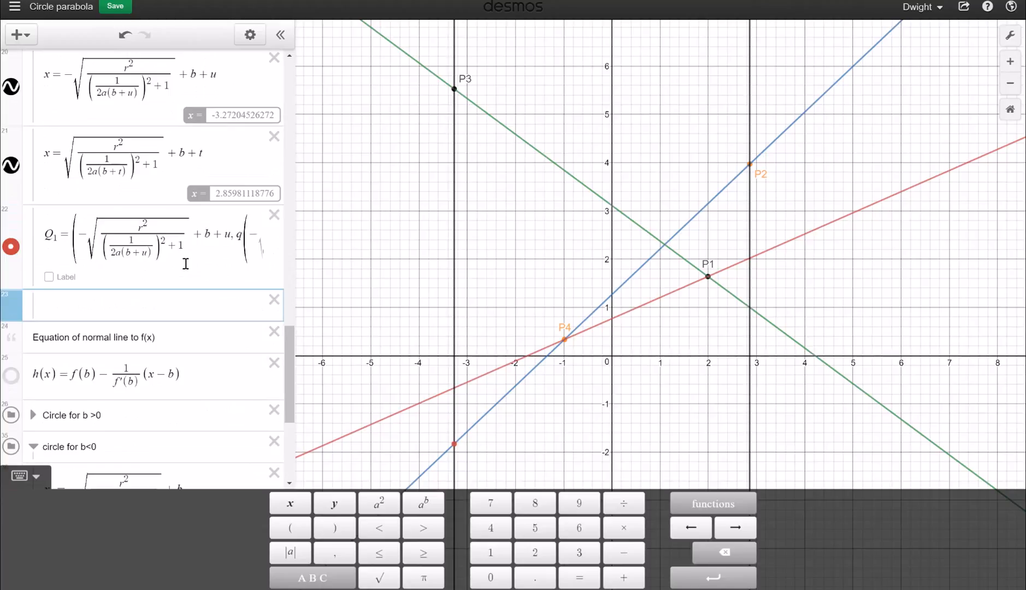
{"action": "type", "text": "Q_2 ="}
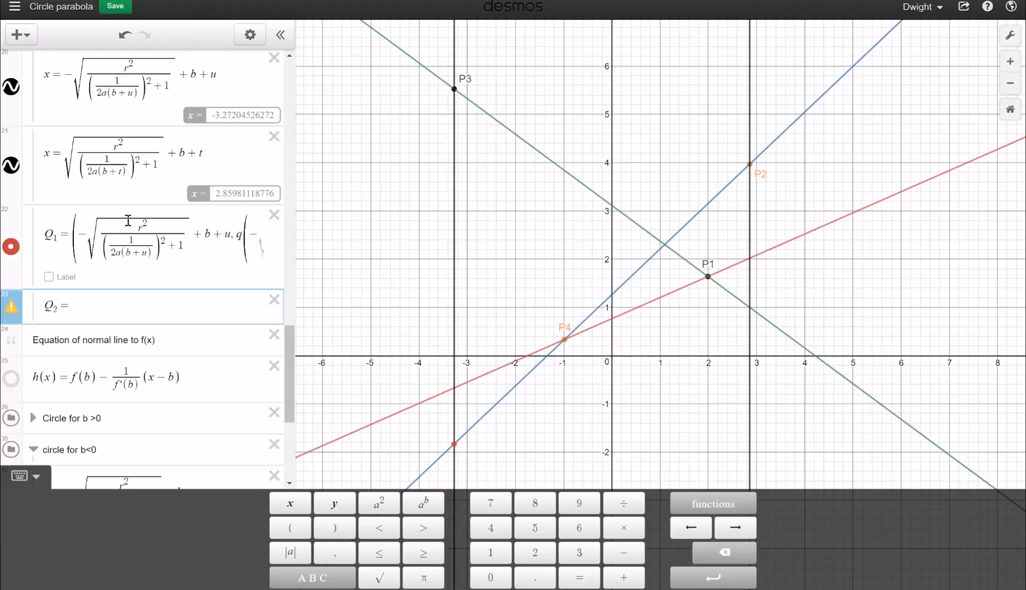
{"action": "scroll", "coordinate": [128, 221], "scroll_direction": "up", "scroll_amount": 10}
{"action": "scroll", "coordinate": [128, 221], "scroll_direction": "up", "scroll_amount": 5}
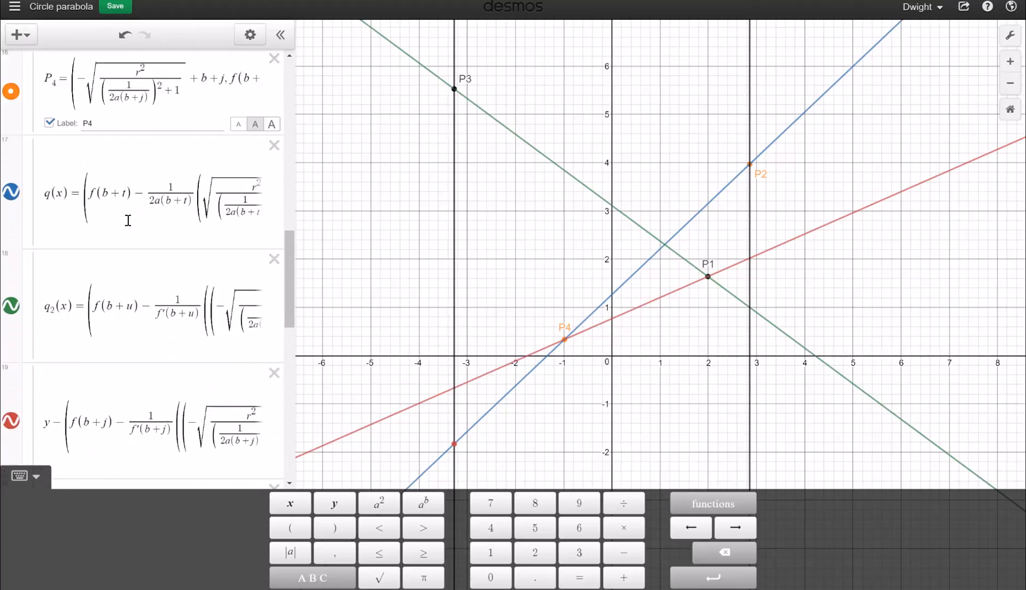
{"action": "scroll", "coordinate": [128, 221], "scroll_direction": "up", "scroll_amount": 5}
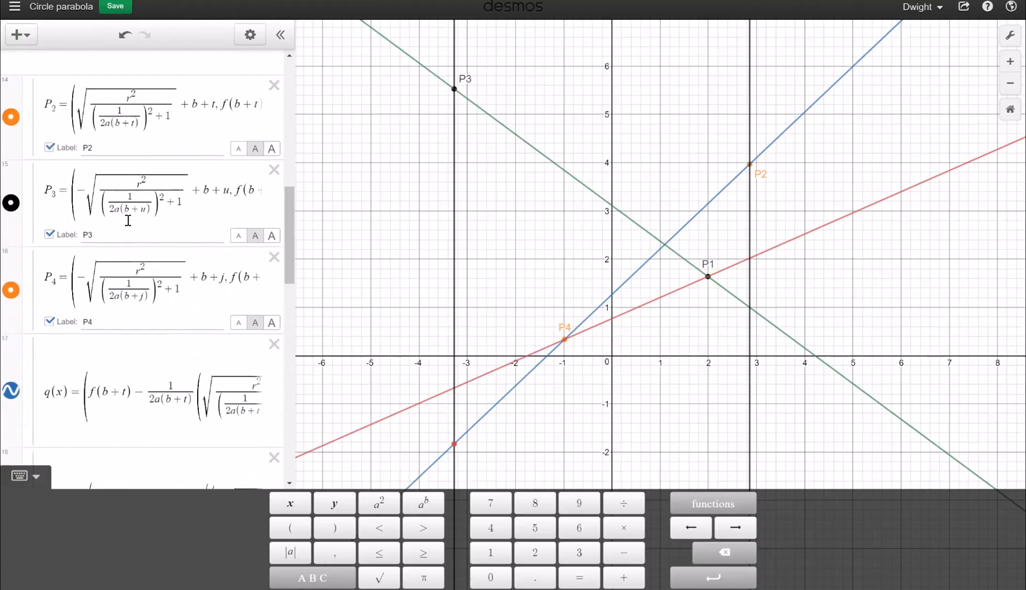
{"action": "left_click_drag", "start_coordinate": [75, 205], "coordinate": [218, 199]}
{"action": "key", "text": "ctrl+c"}
{"action": "scroll", "coordinate": [196, 319], "scroll_direction": "down", "scroll_amount": 10}
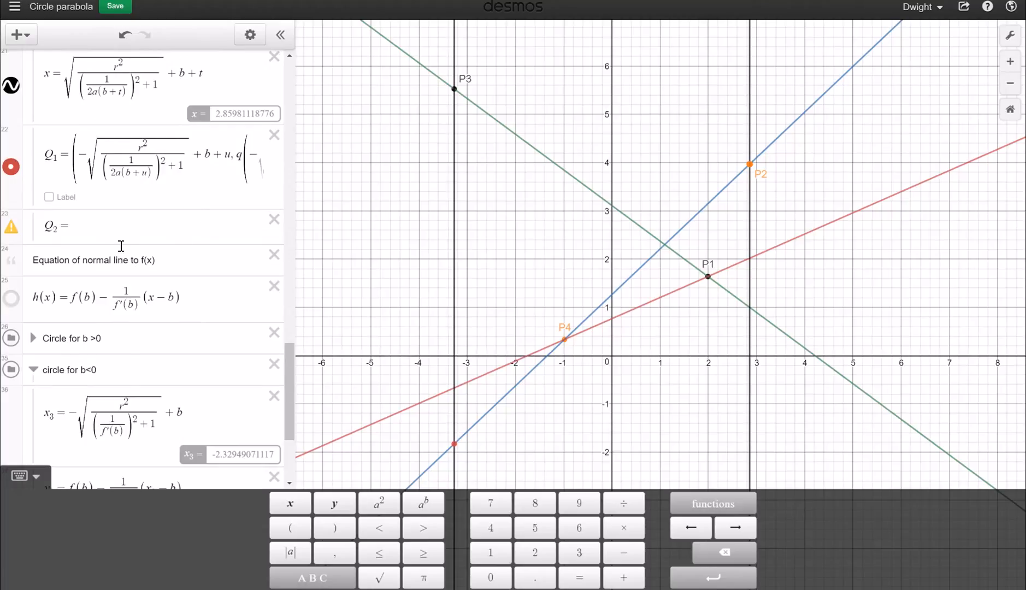
Define Q2 as (P2's x, q₂ of that x) and show coordinates (2.86, 0.998) plus the red point's
{"action": "left_click", "coordinate": [117, 237]}
{"action": "type", "text": "("}
{"action": "type", "text": "√(r^2/((1/(2a(b+t)))^2+1))+b+t"}
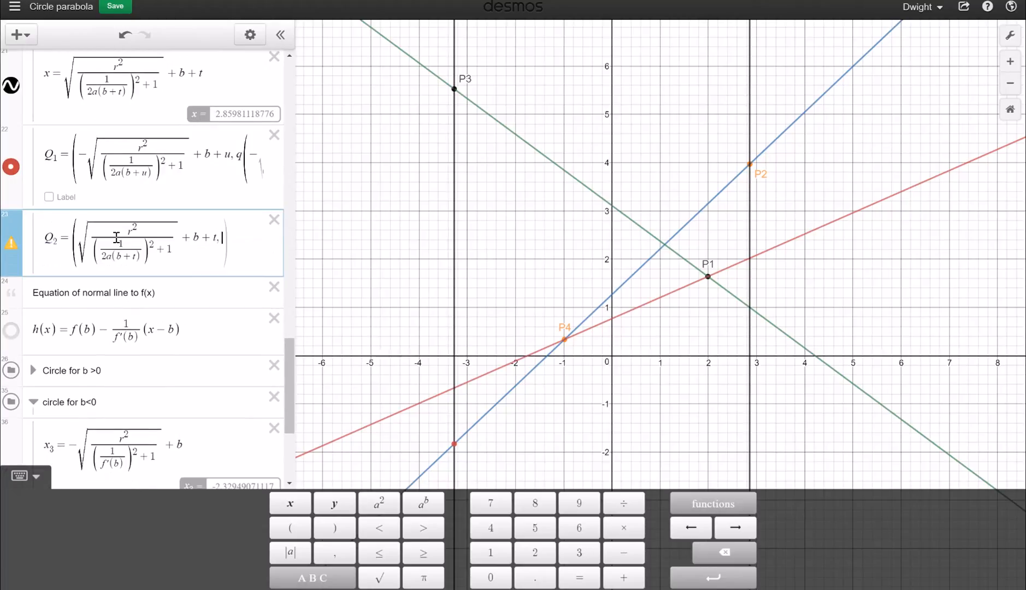
{"action": "type", "text": "q_2("}
{"action": "key", "text": "ctrl+v"}
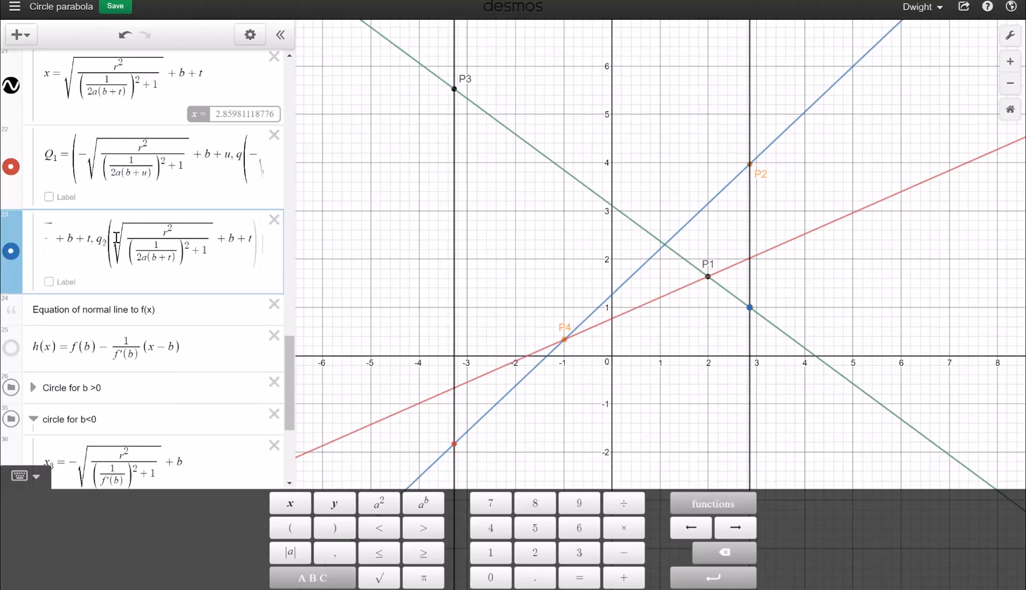
{"action": "left_click", "coordinate": [751, 309]}
{"action": "left_click", "coordinate": [456, 446]}
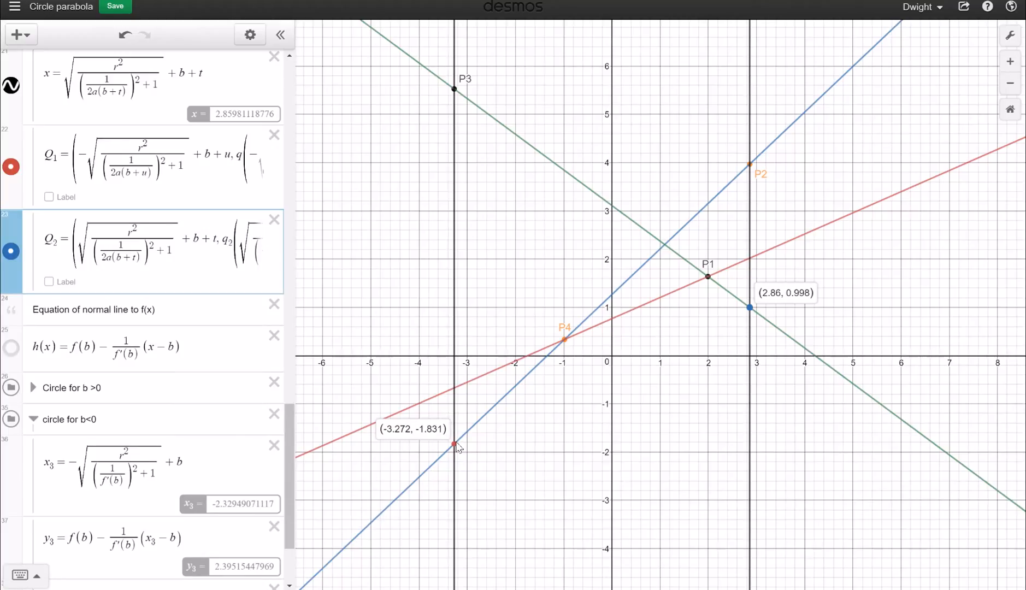
Add a new Q3 expression for the parallel line and colour it red
{"action": "left_click", "coordinate": [211, 265]}
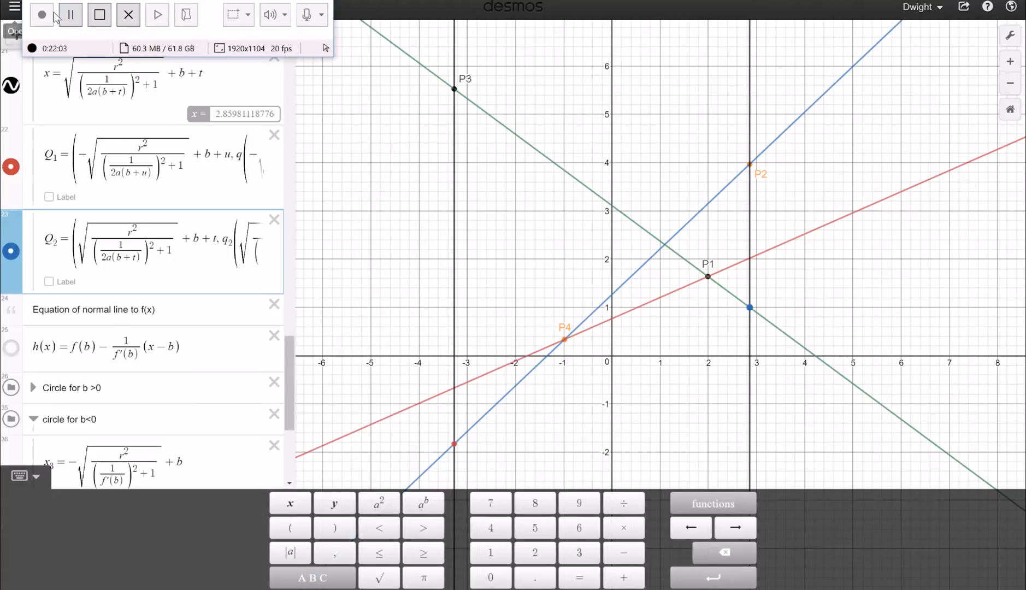
{"action": "left_click", "coordinate": [71, 15]}
{"action": "left_click", "coordinate": [42, 15]}
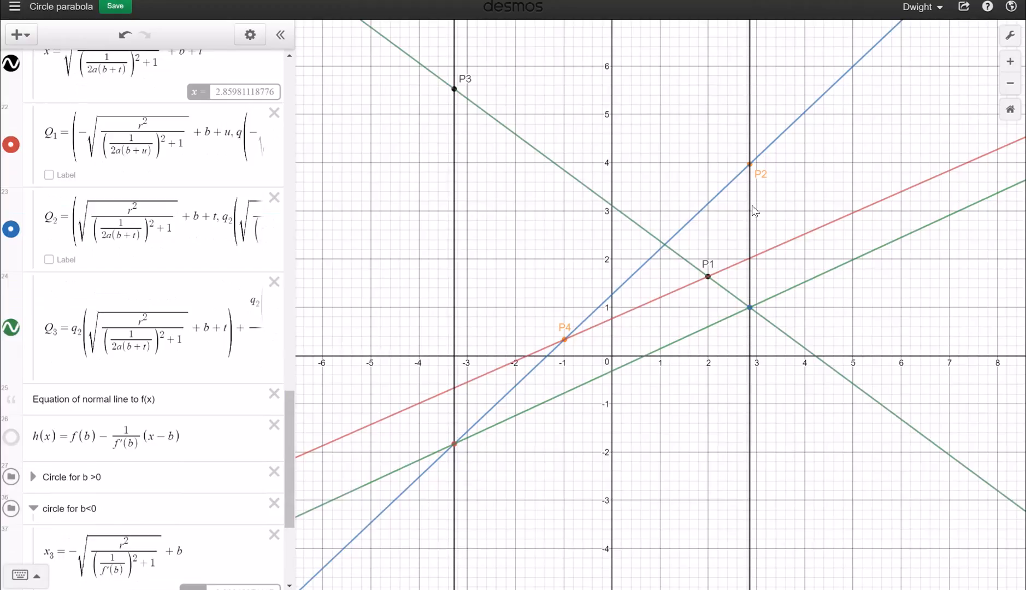
{"action": "left_click", "coordinate": [14, 332]}
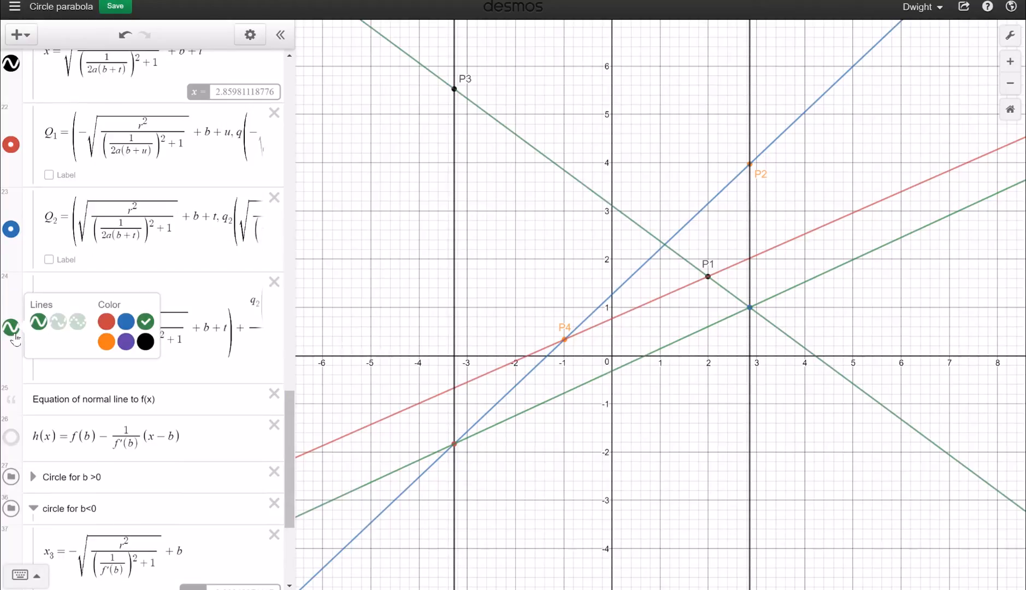
{"action": "left_click", "coordinate": [106, 321]}
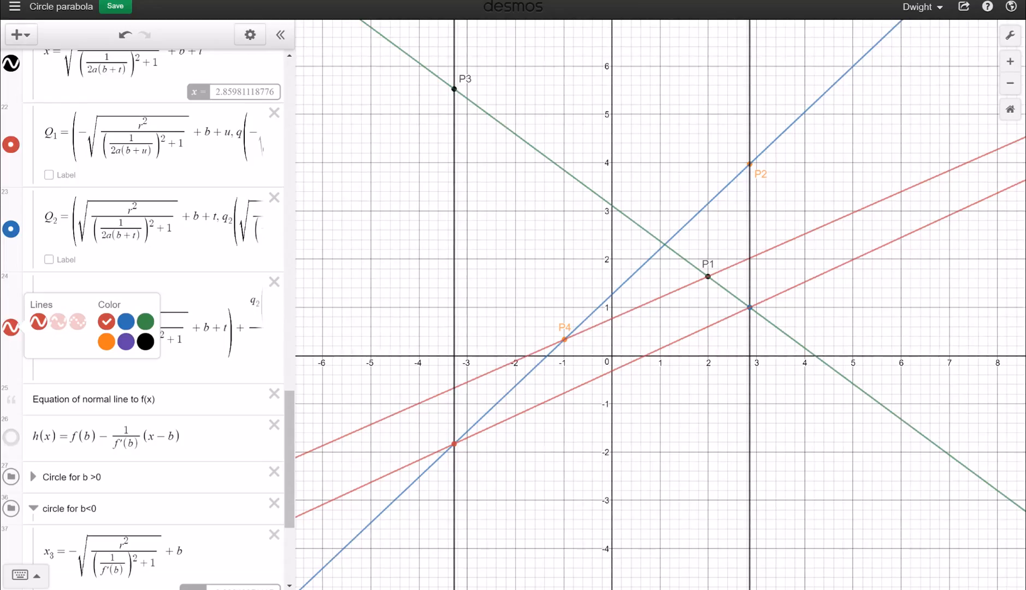
{"action": "left_click", "coordinate": [93, 183]}
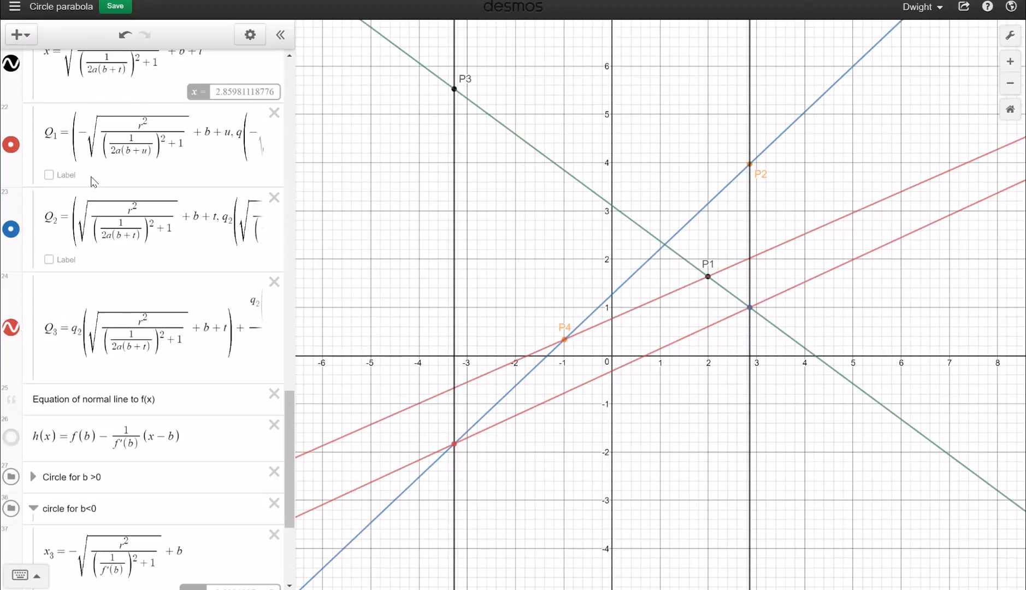
Turn on labels for points Q1 and Q2, naming them 'Q1' and 'Q2'
{"action": "left_click", "coordinate": [63, 175]}
{"action": "left_click", "coordinate": [93, 175]}
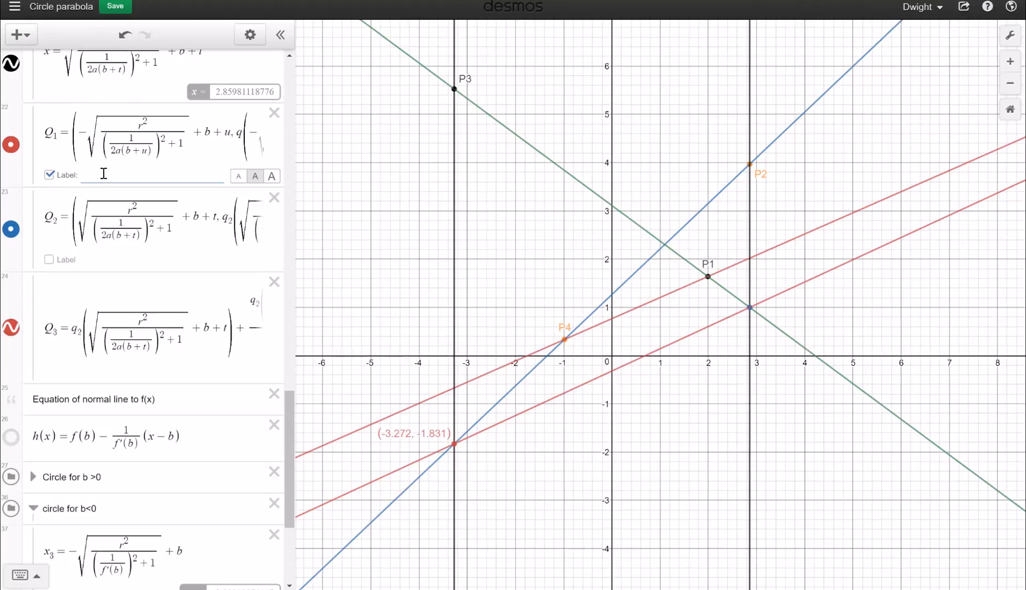
{"action": "type", "text": "Q1"}
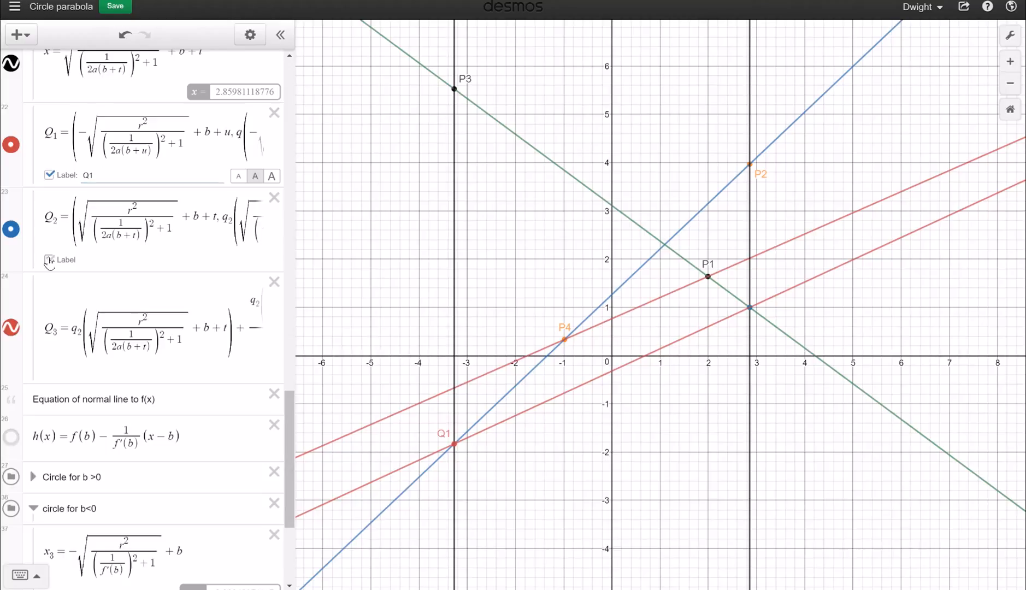
{"action": "left_click", "coordinate": [49, 260]}
{"action": "type", "text": "Q"}
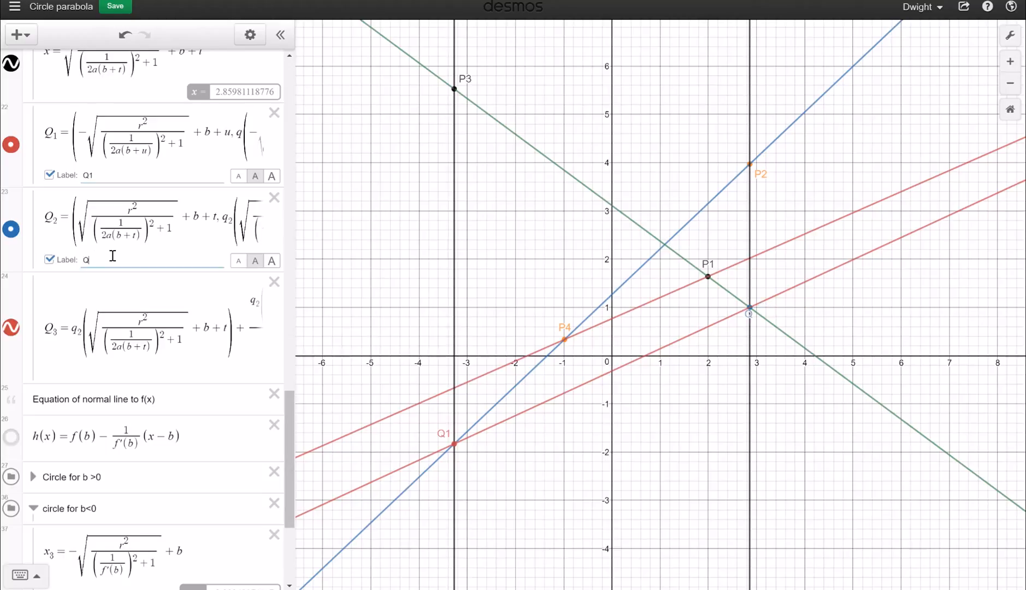
{"action": "type", "text": "2"}
{"action": "left_click", "coordinate": [571, 484]}
{"action": "left_click_drag", "start_coordinate": [940, 263], "coordinate": [577, 479]}
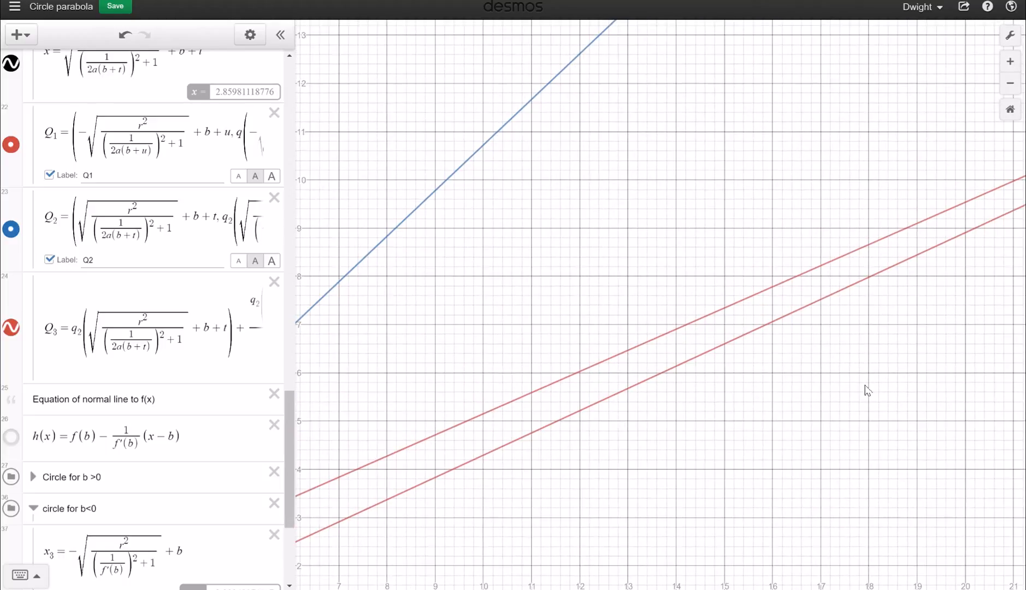
{"action": "left_click_drag", "start_coordinate": [940, 373], "coordinate": [329, 508]}
{"action": "left_click_drag", "start_coordinate": [807, 319], "coordinate": [202, 435]}
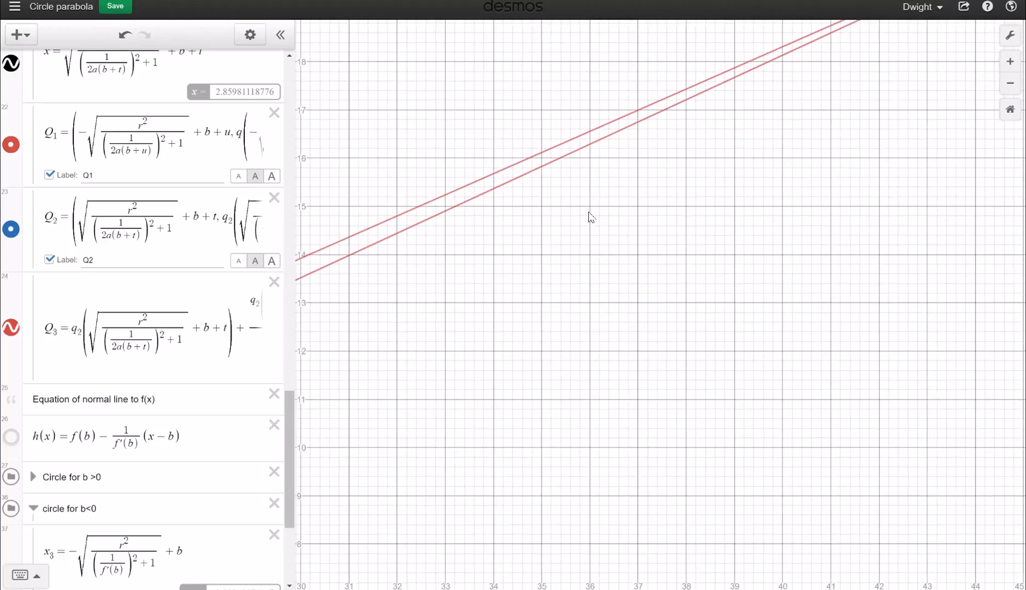
{"action": "left_click_drag", "start_coordinate": [658, 268], "coordinate": [436, 477]}
{"action": "left_click_drag", "start_coordinate": [800, 332], "coordinate": [459, 532]}
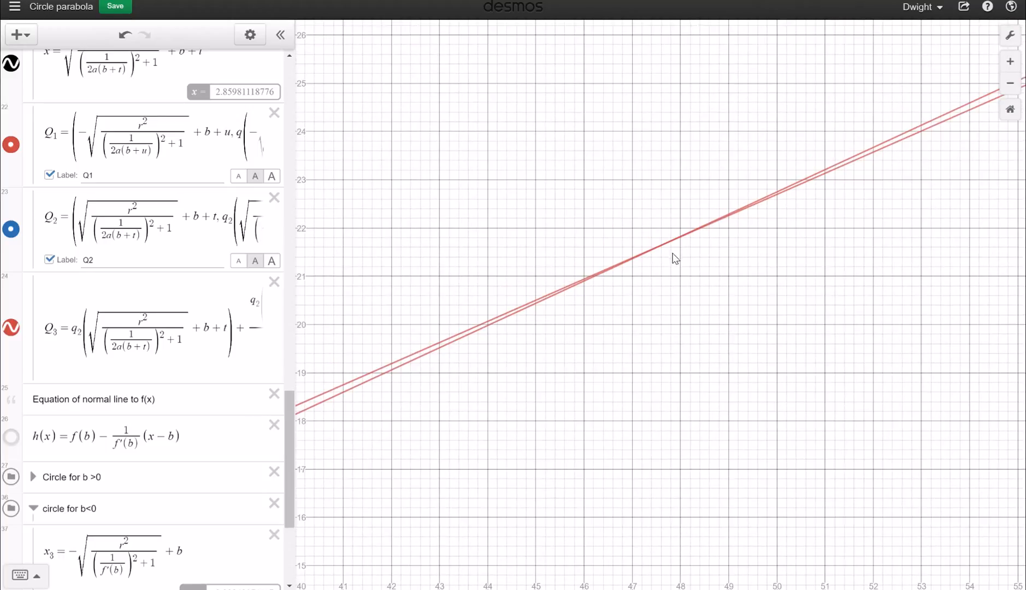
{"action": "left_click_drag", "start_coordinate": [702, 234], "coordinate": [668, 245]}
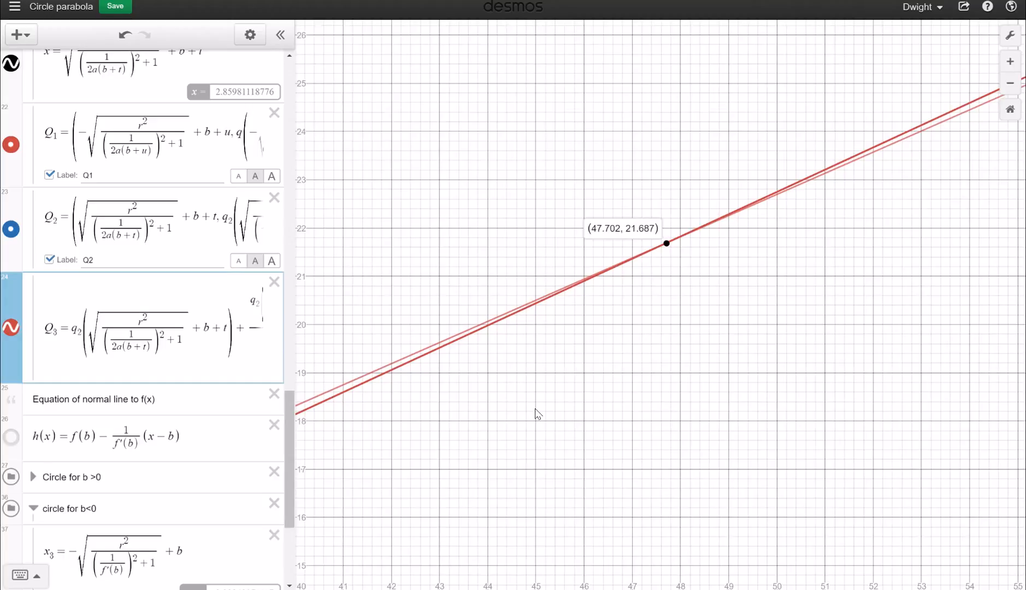
{"action": "mouse_move", "coordinate": [536, 415]}
{"action": "left_mouse_down"}
{"action": "mouse_move", "coordinate": [834, 357]}
{"action": "mouse_move", "coordinate": [912, 304]}
{"action": "left_mouse_up"}
{"action": "left_click_drag", "start_coordinate": [625, 443], "coordinate": [745, 179]}
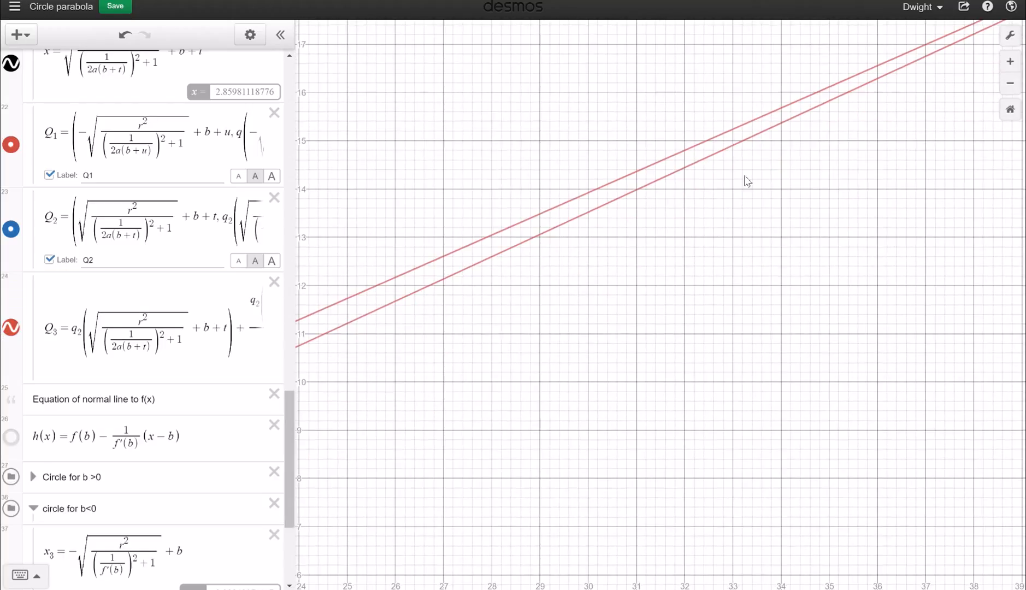
{"action": "left_click_drag", "start_coordinate": [579, 265], "coordinate": [711, 202]}
{"action": "left_click_drag", "start_coordinate": [481, 372], "coordinate": [579, 312]}
{"action": "left_click_drag", "start_coordinate": [519, 348], "coordinate": [896, 182]}
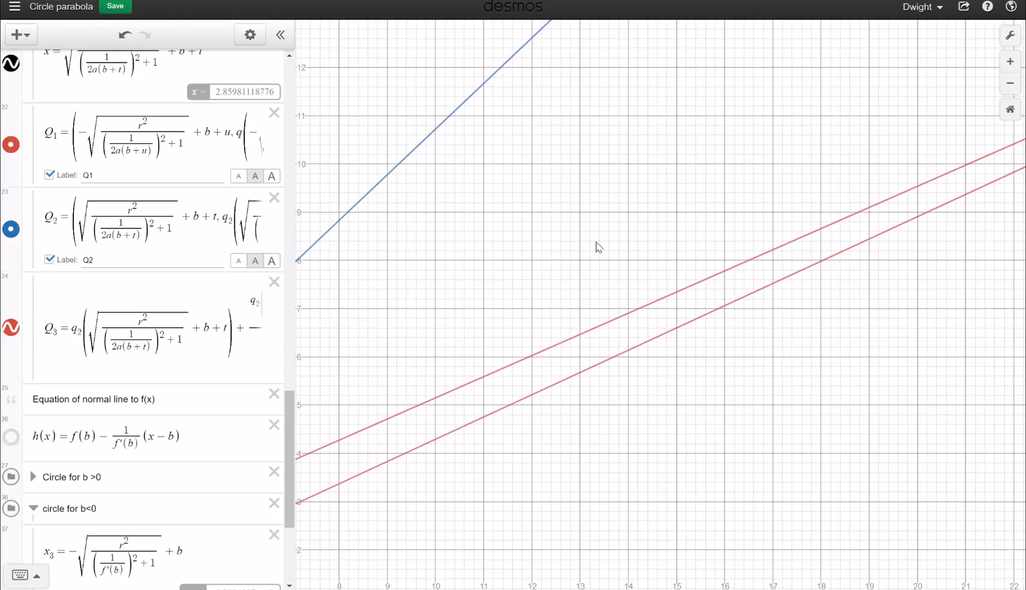
{"action": "left_click_drag", "start_coordinate": [538, 271], "coordinate": [867, 138]}
{"action": "mouse_move", "coordinate": [455, 274]}
{"action": "left_mouse_down"}
{"action": "mouse_move", "coordinate": [804, 136]}
{"action": "mouse_move", "coordinate": [785, 190]}
{"action": "left_mouse_up"}
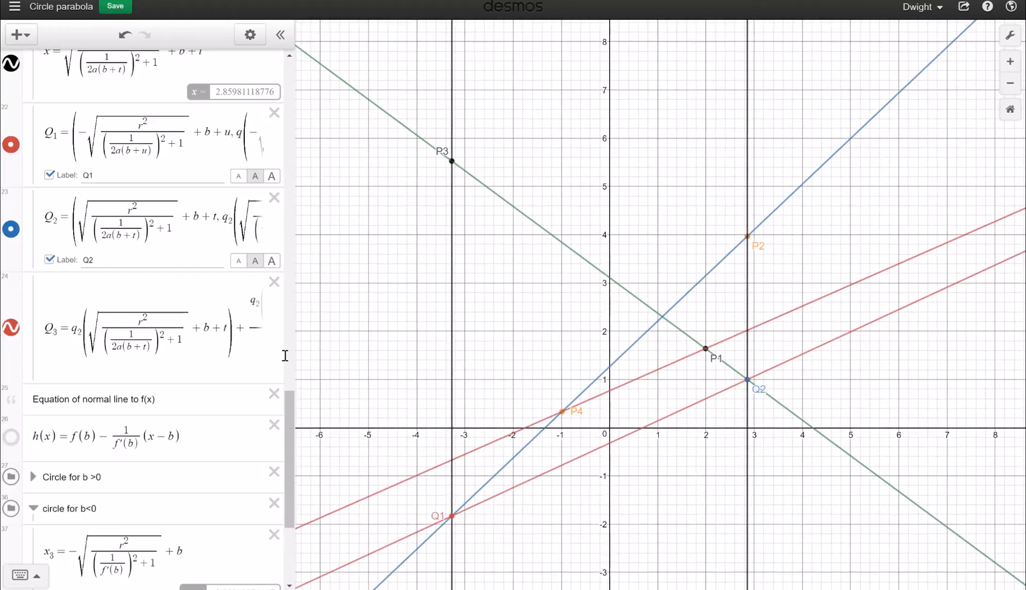
Move the d, t, u and j sliders to 3.1, 4.9, −2.3 and −7
{"action": "scroll", "coordinate": [291, 348], "scroll_direction": "up", "scroll_amount": 5}
{"action": "left_click_drag", "start_coordinate": [292, 342], "coordinate": [291, 149]}
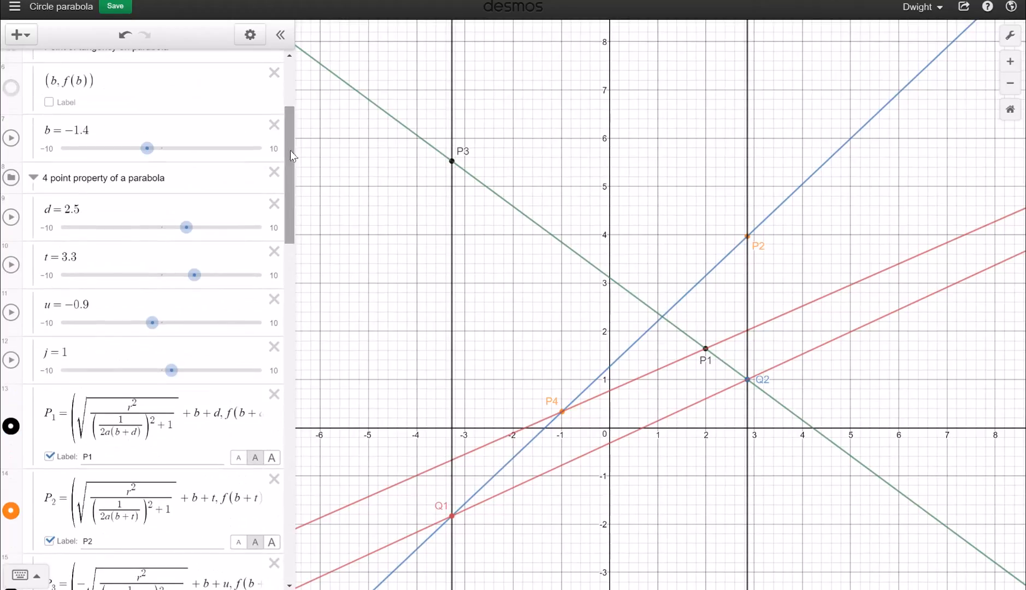
{"action": "left_click_drag", "start_coordinate": [186, 227], "coordinate": [192, 229]}
{"action": "left_click_drag", "start_coordinate": [197, 277], "coordinate": [214, 277]}
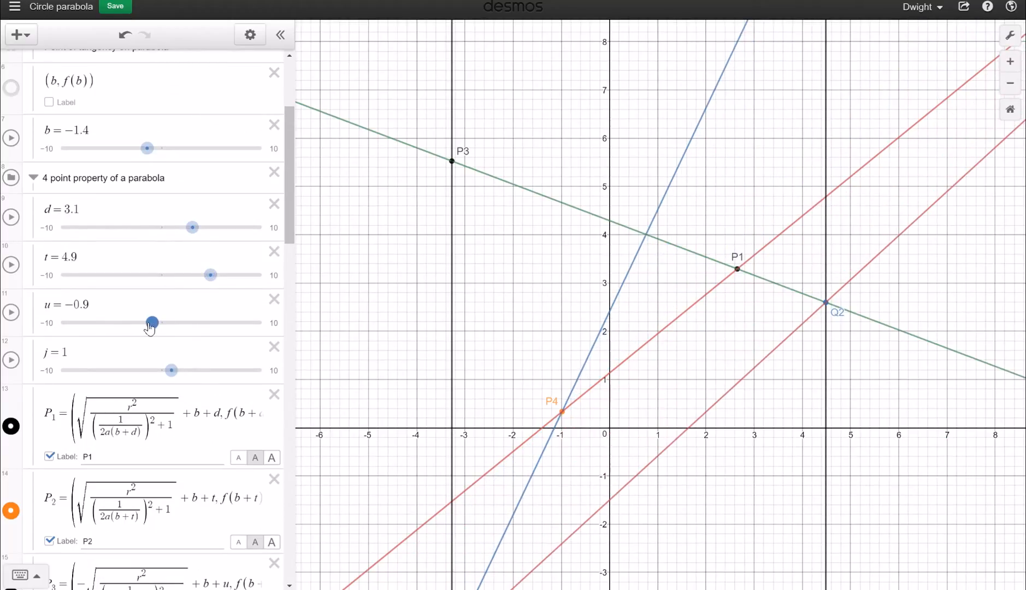
{"action": "left_click_drag", "start_coordinate": [152, 324], "coordinate": [139, 324]}
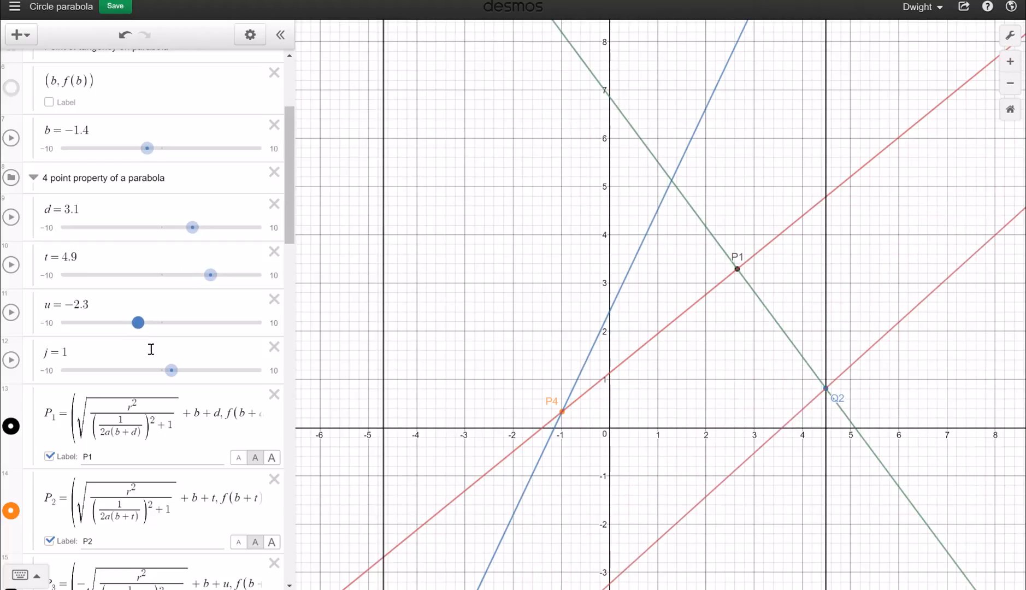
{"action": "left_click_drag", "start_coordinate": [172, 370], "coordinate": [93, 354]}
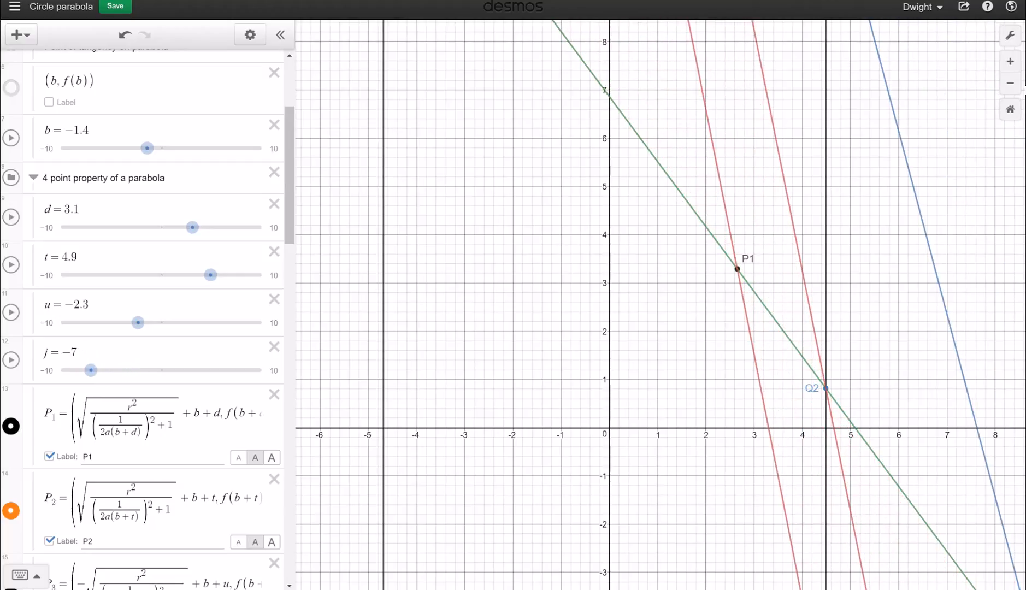
Zoom and pan to follow the steep red and blue lines far below the x-axis
{"action": "left_click", "coordinate": [1011, 85]}
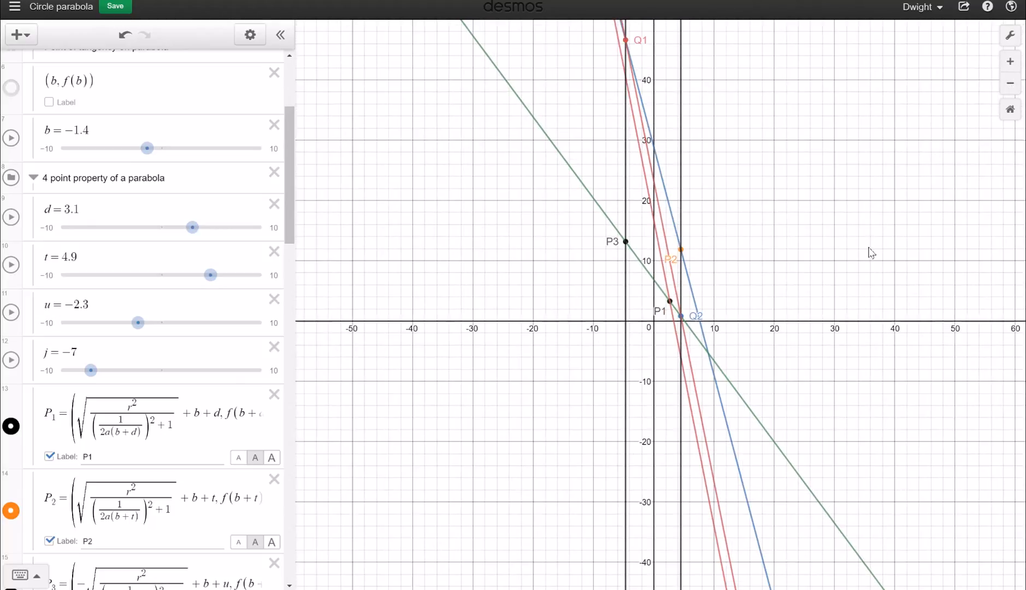
{"action": "left_click", "coordinate": [1018, 65]}
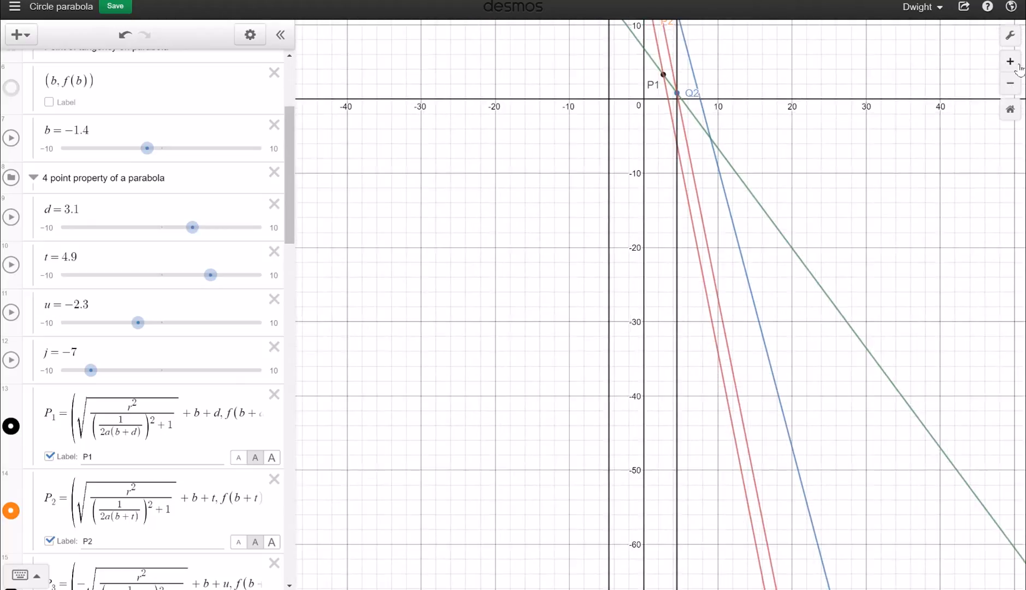
{"action": "left_click", "coordinate": [1018, 64]}
{"action": "left_click_drag", "start_coordinate": [718, 16], "coordinate": [671, 0]}
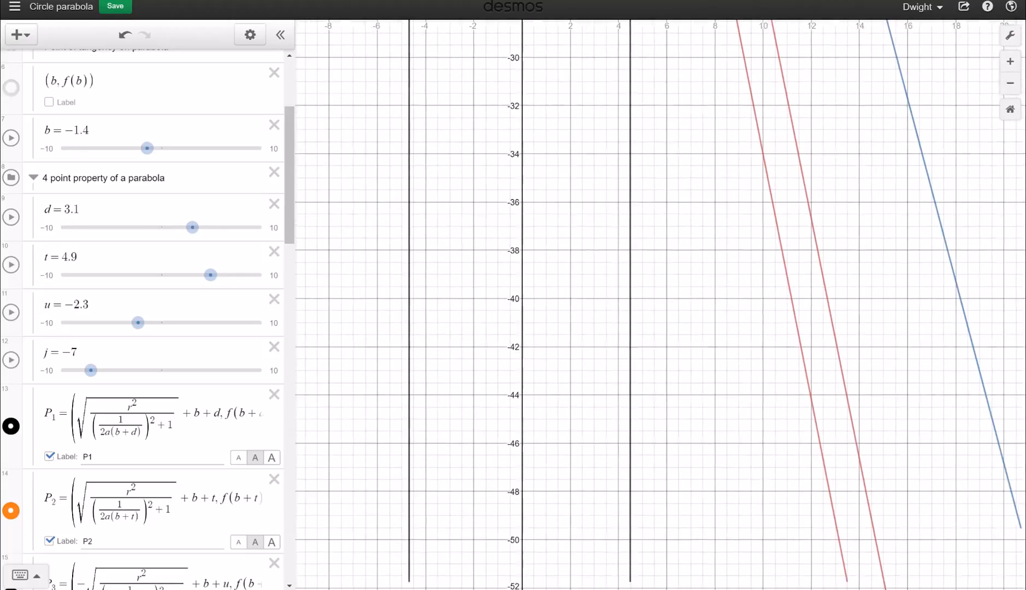
{"action": "left_click_drag", "start_coordinate": [747, 234], "coordinate": [711, 87]}
{"action": "left_click_drag", "start_coordinate": [751, 332], "coordinate": [724, 216]}
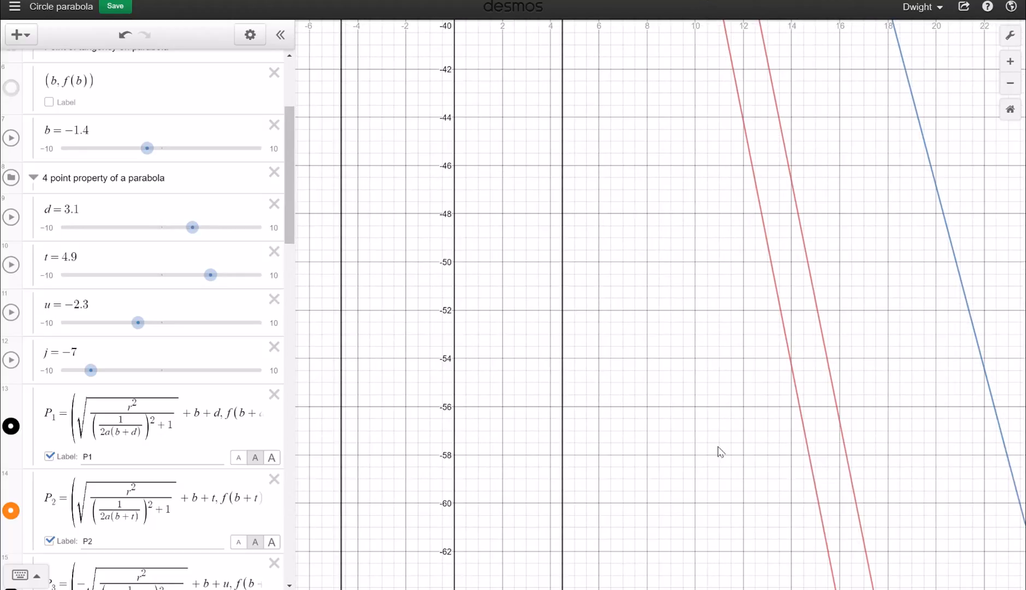
{"action": "left_click_drag", "start_coordinate": [719, 452], "coordinate": [681, 304]}
{"action": "left_click_drag", "start_coordinate": [707, 486], "coordinate": [675, 331]}
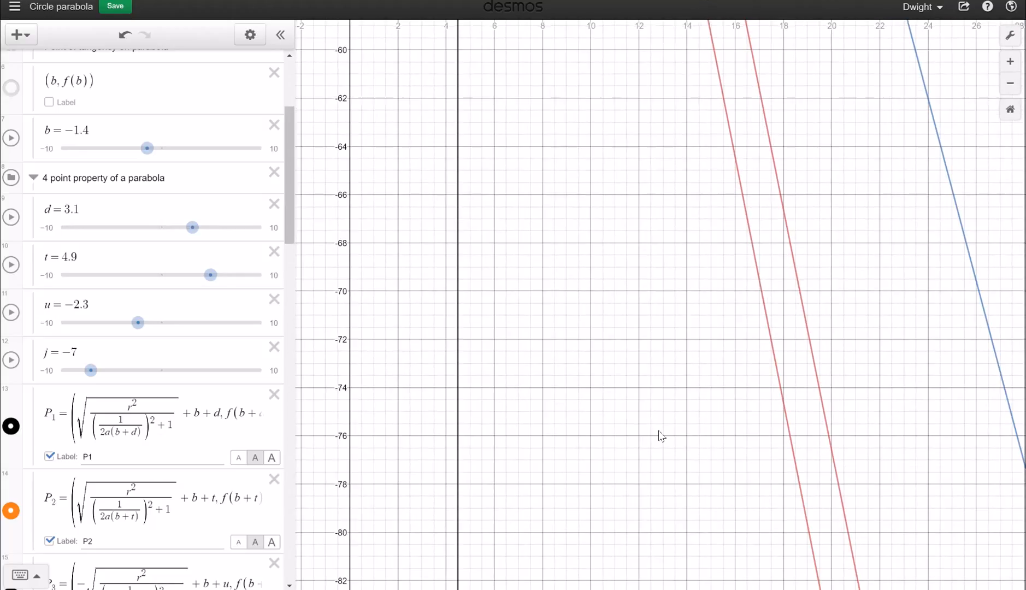
{"action": "left_click_drag", "start_coordinate": [659, 432], "coordinate": [606, 116]}
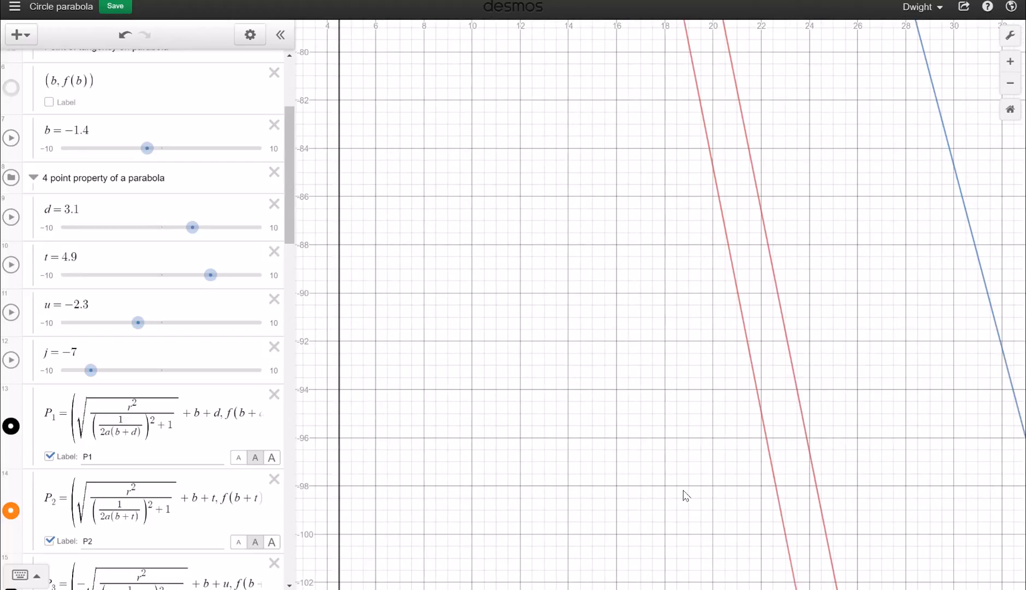
{"action": "left_click_drag", "start_coordinate": [686, 495], "coordinate": [647, 352]}
{"action": "left_click_drag", "start_coordinate": [672, 442], "coordinate": [616, 137]}
{"action": "left_click_drag", "start_coordinate": [614, 197], "coordinate": [508, 1]}
{"action": "left_click_drag", "start_coordinate": [694, 304], "coordinate": [650, 83]}
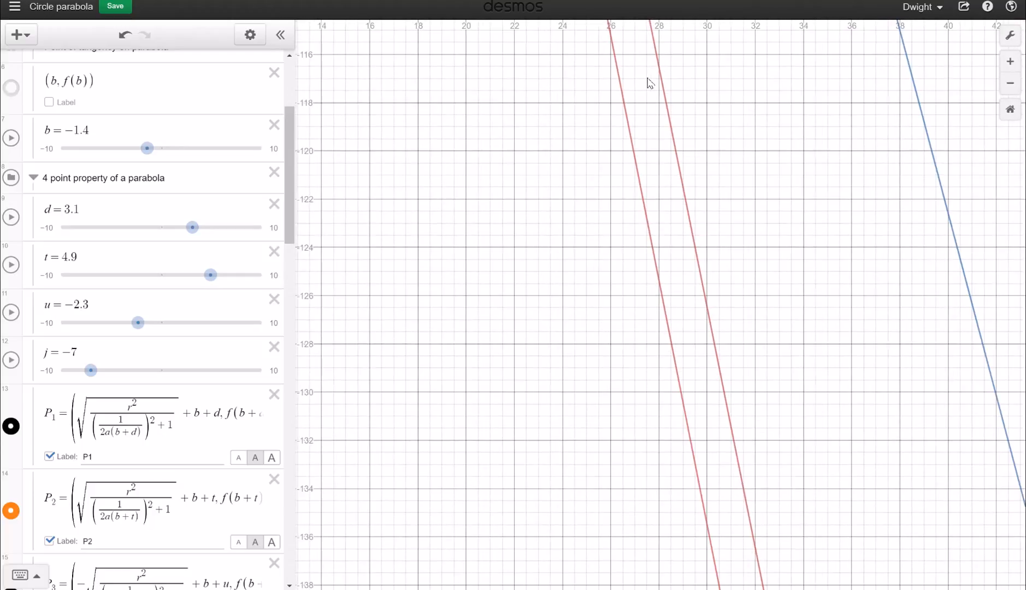
{"action": "left_click", "coordinate": [632, 179]}
{"action": "left_click_drag", "start_coordinate": [582, 375], "coordinate": [550, 61]}
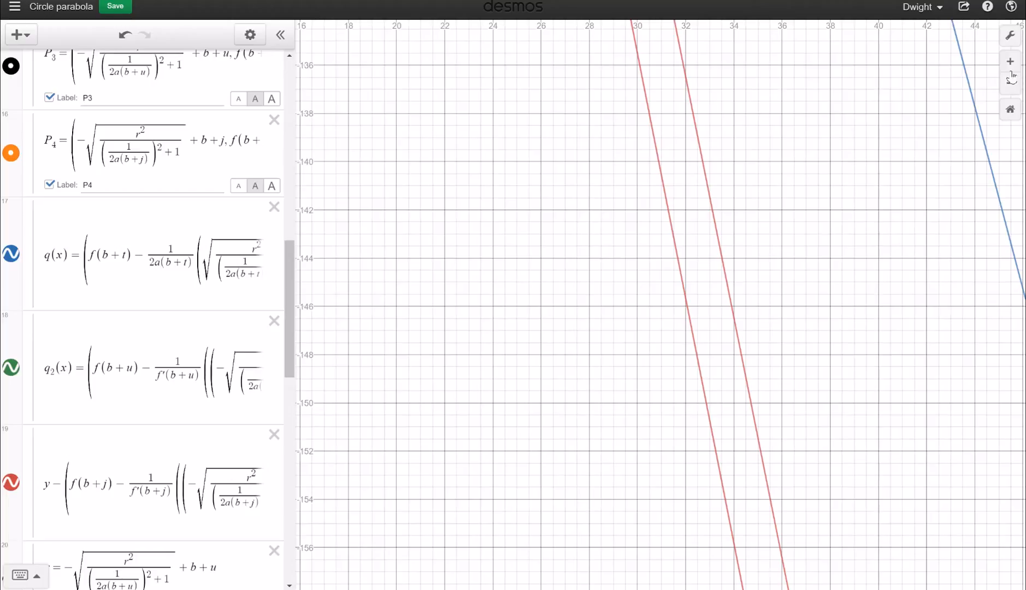
{"action": "left_click", "coordinate": [1009, 87]}
{"action": "left_click", "coordinate": [1009, 88]}
{"action": "left_click", "coordinate": [1009, 87]}
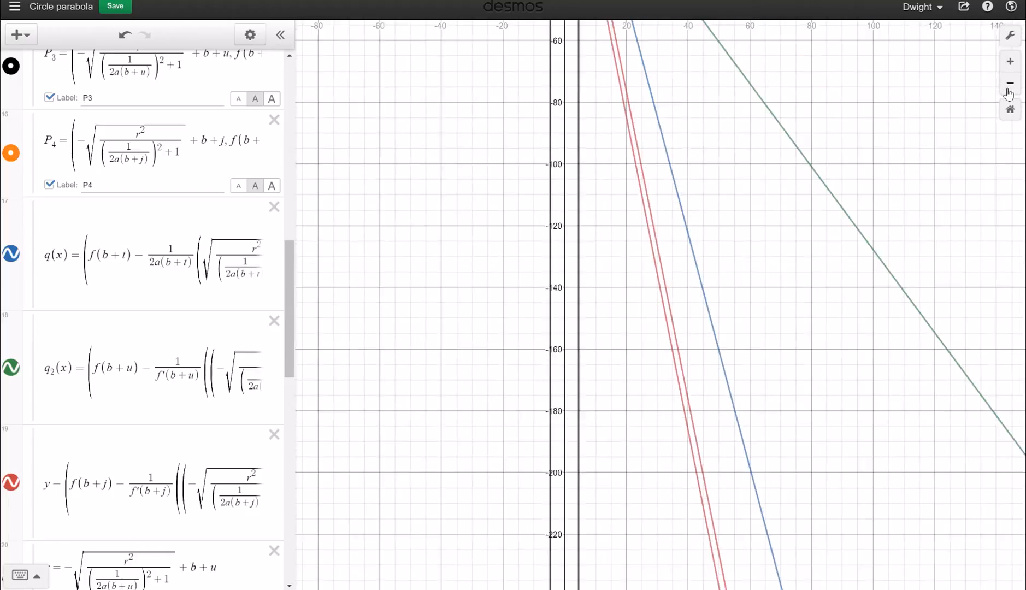
{"action": "left_click", "coordinate": [1009, 87]}
{"action": "left_click_drag", "start_coordinate": [716, 306], "coordinate": [691, 199]}
{"action": "left_click_drag", "start_coordinate": [713, 280], "coordinate": [641, 92]}
{"action": "left_click_drag", "start_coordinate": [733, 438], "coordinate": [665, 234]}
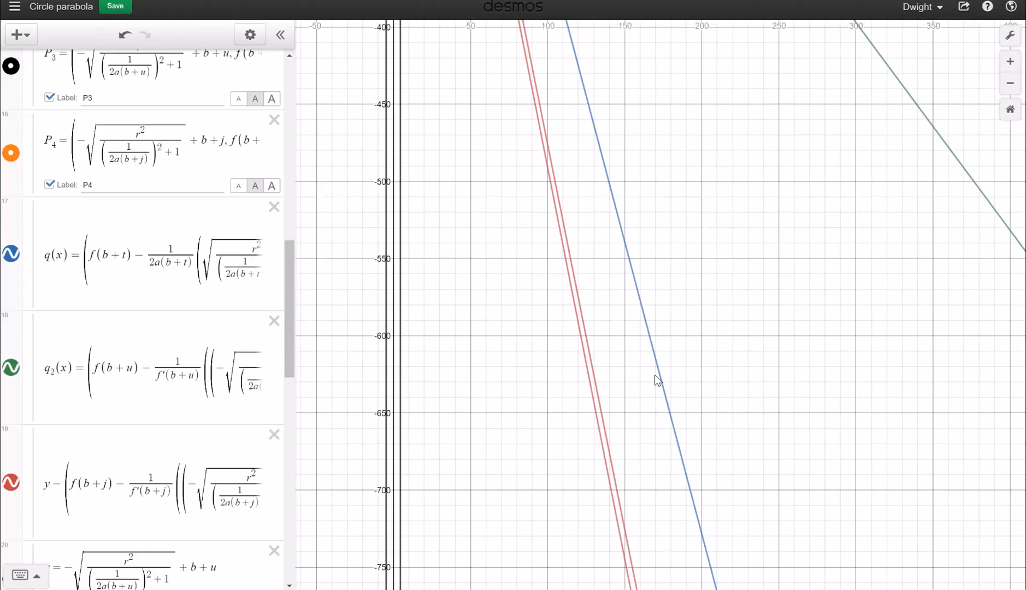
{"action": "left_click_drag", "start_coordinate": [640, 471], "coordinate": [605, 11]}
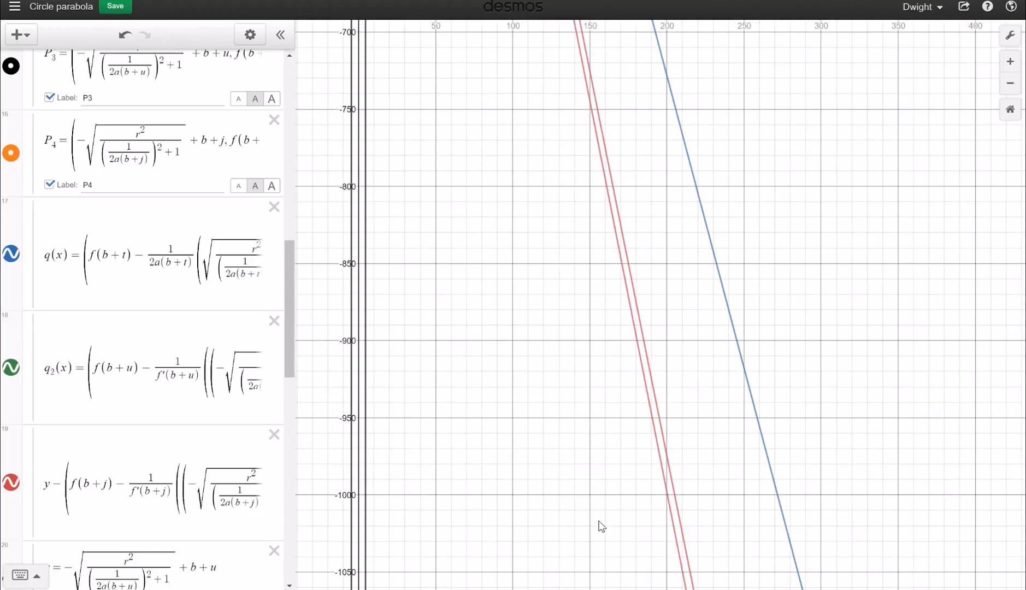
{"action": "left_click_drag", "start_coordinate": [601, 526], "coordinate": [540, 248]}
{"action": "left_click_drag", "start_coordinate": [543, 339], "coordinate": [518, 254]}
{"action": "left_click_drag", "start_coordinate": [527, 308], "coordinate": [503, 186]}
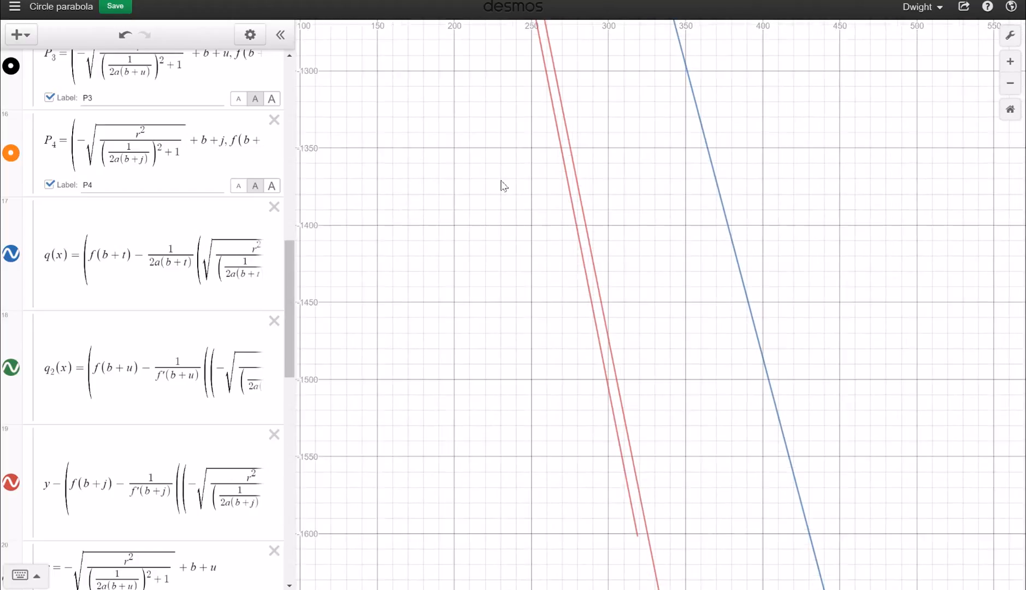
{"action": "left_click_drag", "start_coordinate": [575, 515], "coordinate": [574, 487]}
Pan back up along the lines until the y-axis and origin return to view
{"action": "left_click_drag", "start_coordinate": [469, 293], "coordinate": [587, 534]}
{"action": "left_click_drag", "start_coordinate": [541, 218], "coordinate": [566, 321]}
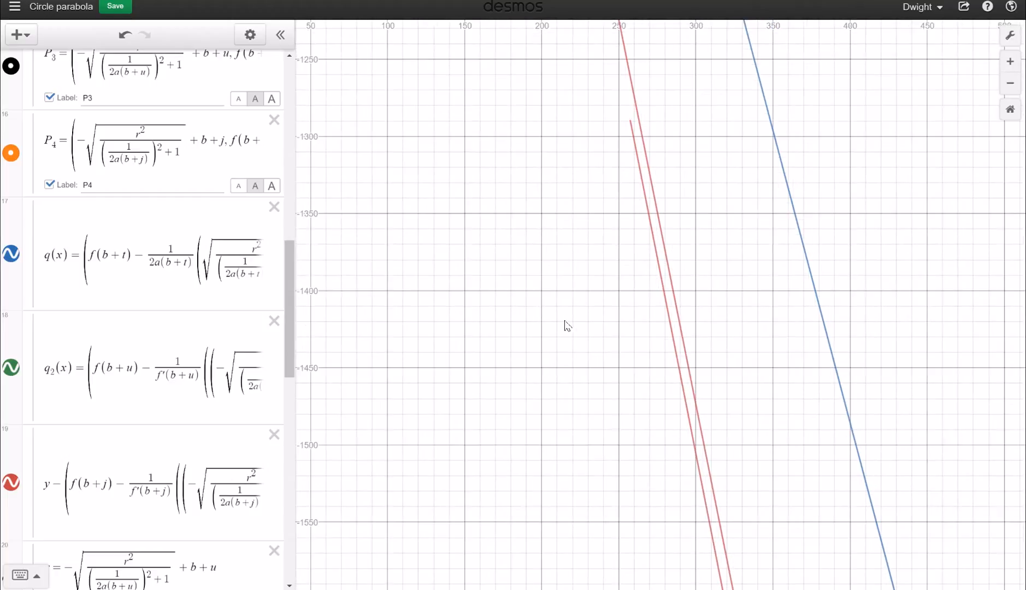
{"action": "left_click_drag", "start_coordinate": [519, 48], "coordinate": [553, 189]}
{"action": "left_click_drag", "start_coordinate": [566, 245], "coordinate": [578, 275]}
{"action": "left_click_drag", "start_coordinate": [530, 115], "coordinate": [529, 336]}
{"action": "left_click_drag", "start_coordinate": [476, 174], "coordinate": [500, 368]}
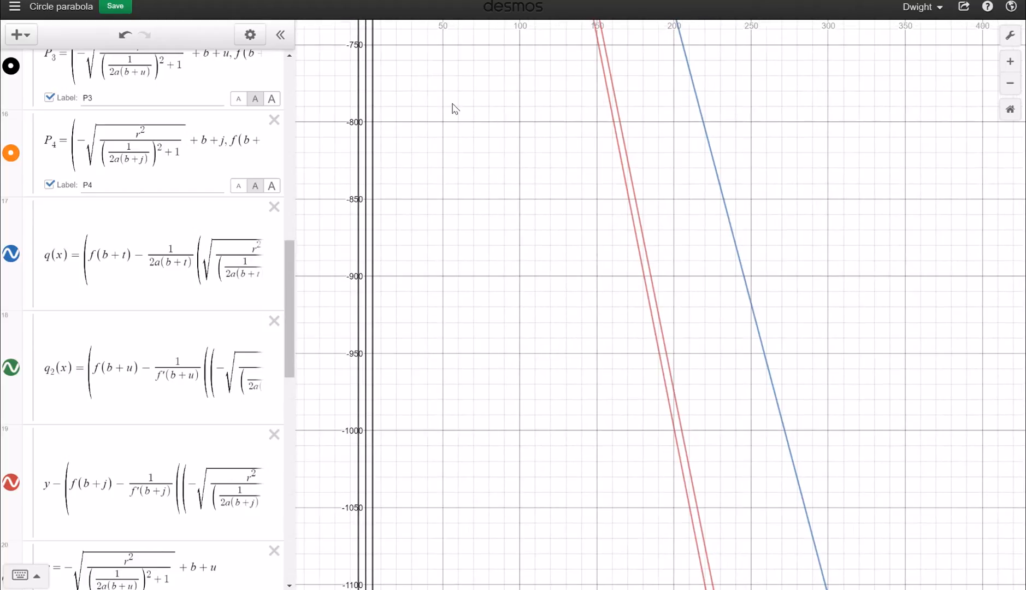
{"action": "left_click_drag", "start_coordinate": [453, 108], "coordinate": [461, 358]}
{"action": "left_click_drag", "start_coordinate": [481, 151], "coordinate": [477, 299]}
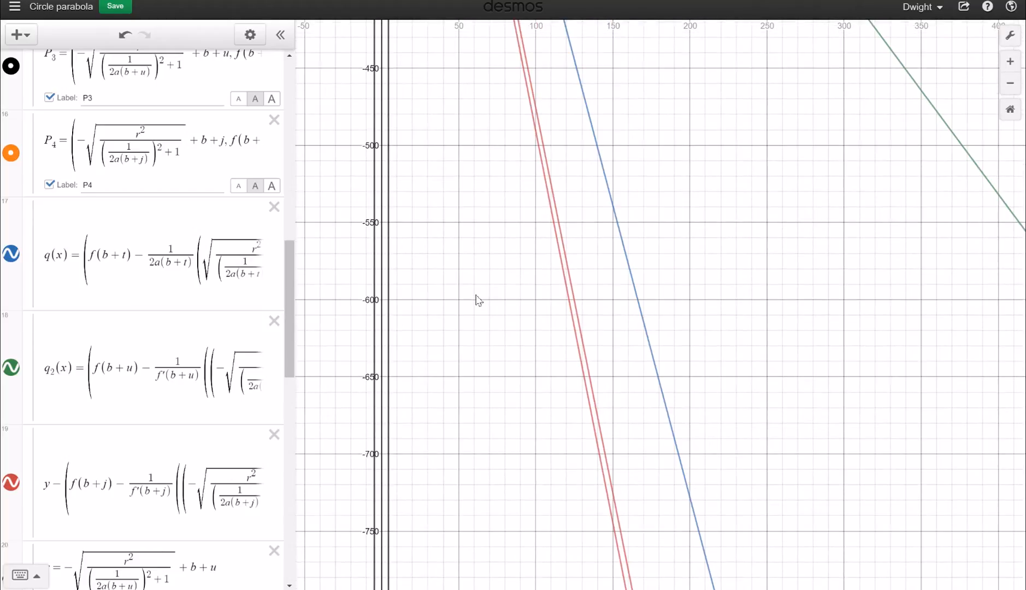
{"action": "left_click_drag", "start_coordinate": [455, 210], "coordinate": [488, 377]}
{"action": "left_click_drag", "start_coordinate": [452, 174], "coordinate": [461, 277]}
{"action": "left_click_drag", "start_coordinate": [458, 133], "coordinate": [476, 279]}
Set d=10, t=2.1, u=−5.4, j=−8.8 and recentre the view on the origin
{"action": "scroll", "coordinate": [192, 209], "scroll_direction": "up", "scroll_amount": 6}
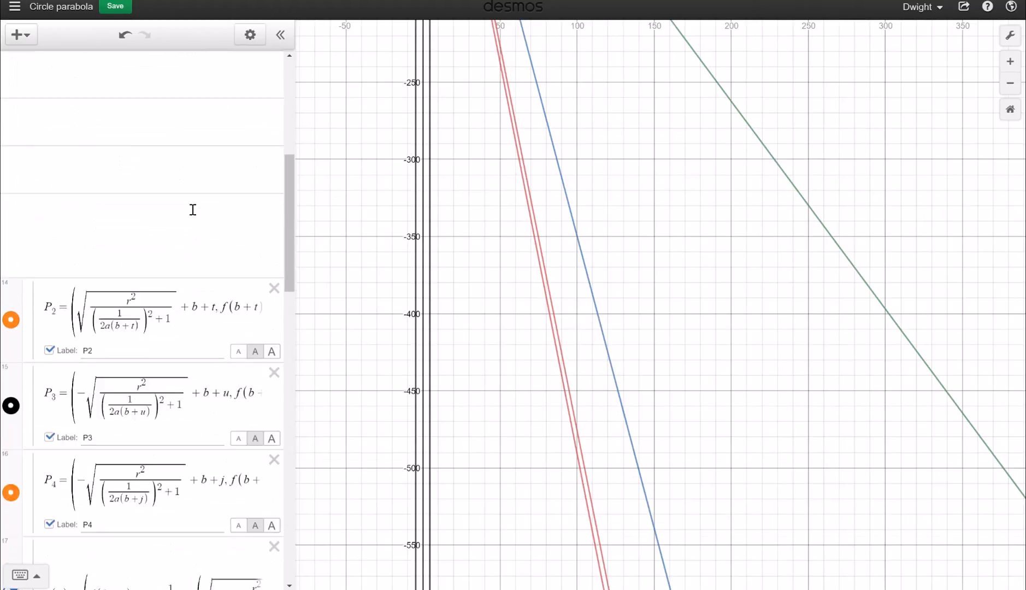
{"action": "scroll", "coordinate": [193, 209], "scroll_direction": "up", "scroll_amount": 10}
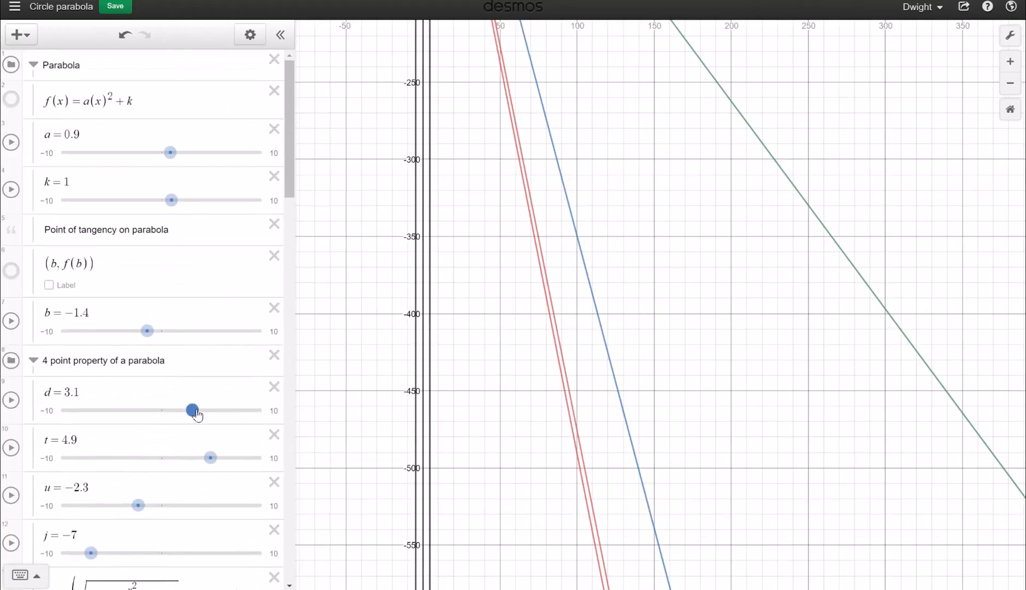
{"action": "left_click_drag", "start_coordinate": [197, 414], "coordinate": [262, 430]}
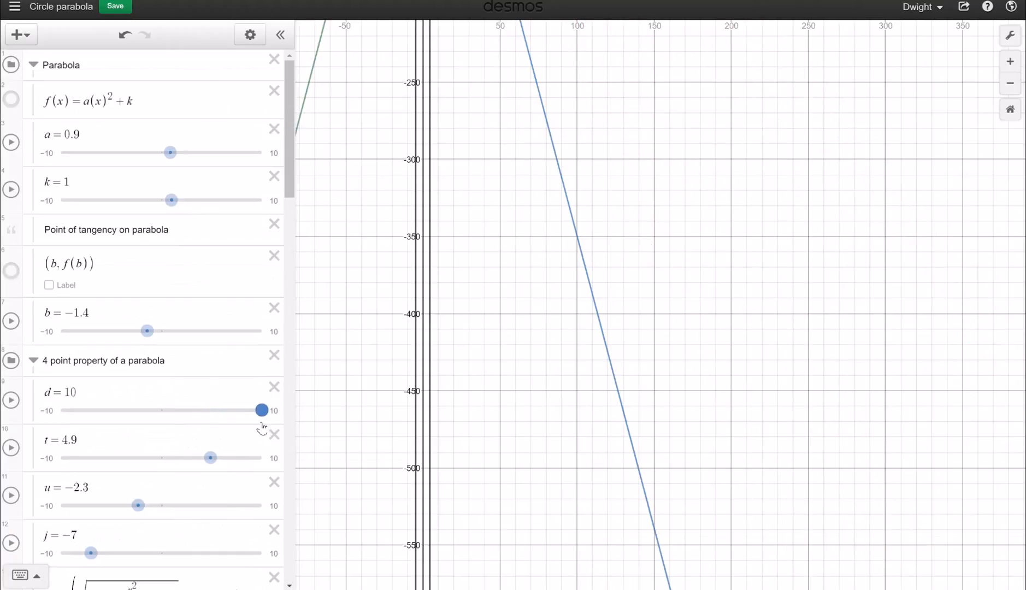
{"action": "left_click_drag", "start_coordinate": [211, 458], "coordinate": [183, 458]}
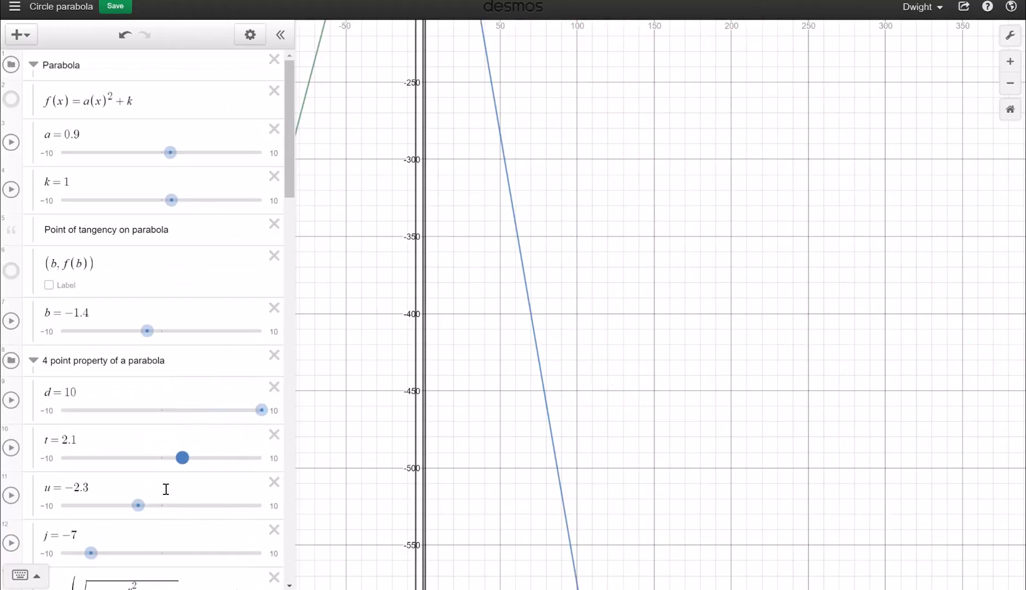
{"action": "left_click_drag", "start_coordinate": [138, 506], "coordinate": [107, 505]}
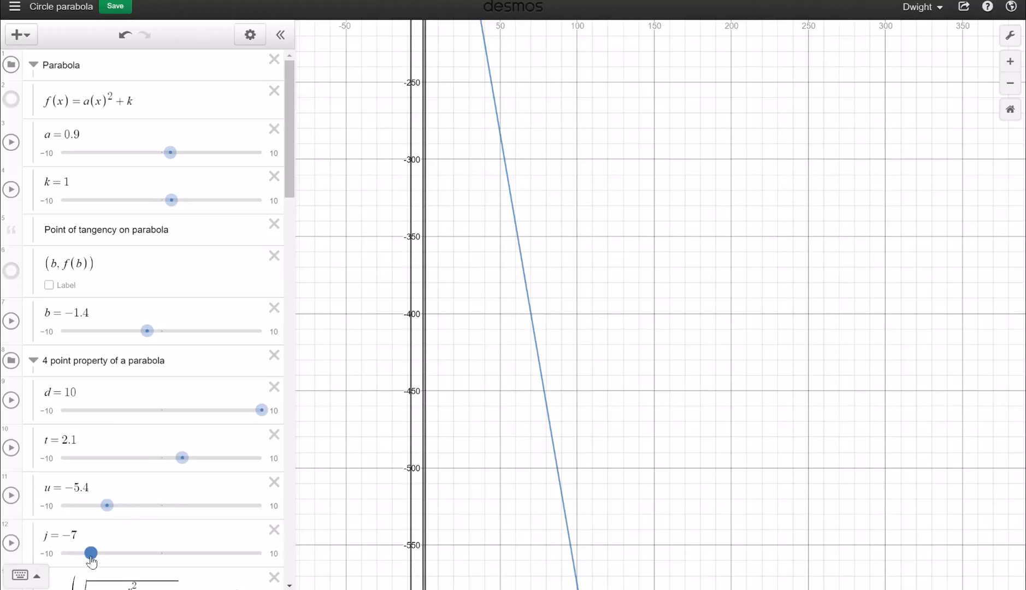
{"action": "left_click_drag", "start_coordinate": [91, 558], "coordinate": [72, 558]}
{"action": "left_click_drag", "start_coordinate": [727, 222], "coordinate": [671, 317]}
{"action": "left_click_drag", "start_coordinate": [637, 264], "coordinate": [612, 341]}
{"action": "left_click_drag", "start_coordinate": [528, 216], "coordinate": [572, 351]}
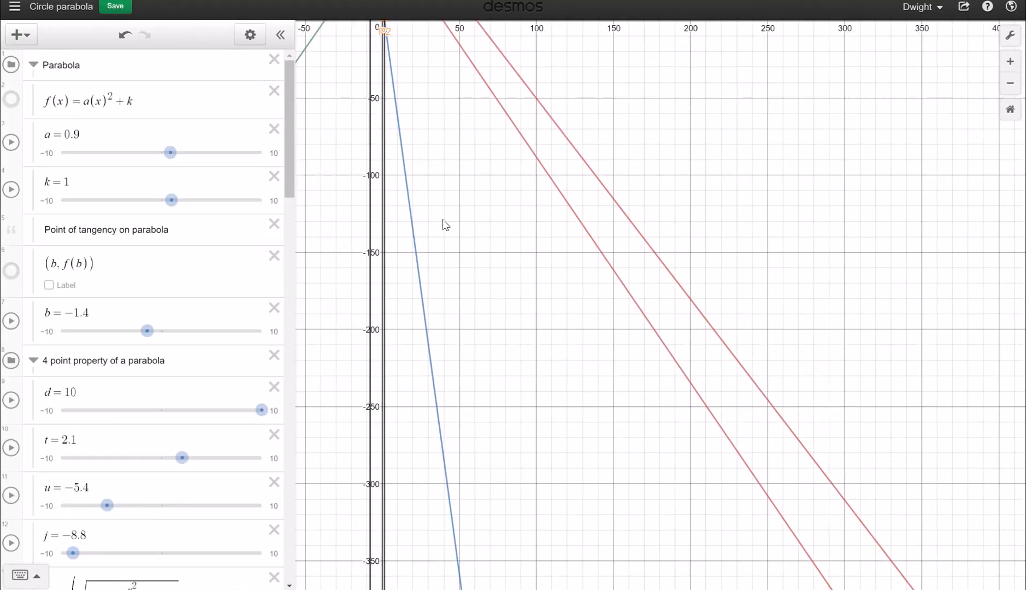
{"action": "left_click_drag", "start_coordinate": [493, 337], "coordinate": [546, 482]}
{"action": "left_click_drag", "start_coordinate": [502, 275], "coordinate": [575, 389]}
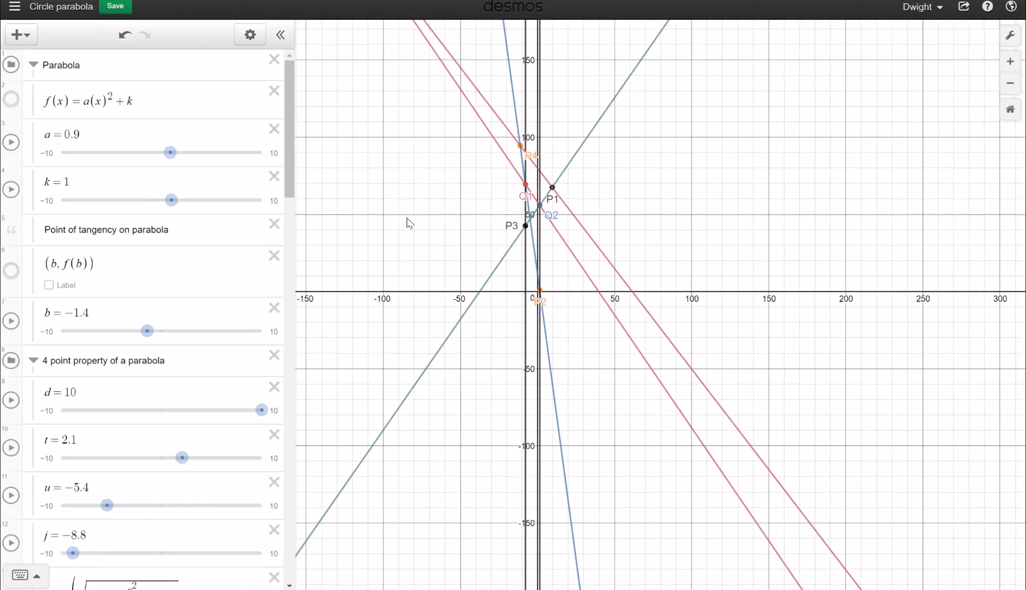
{"action": "left_click_drag", "start_coordinate": [408, 222], "coordinate": [439, 245]}
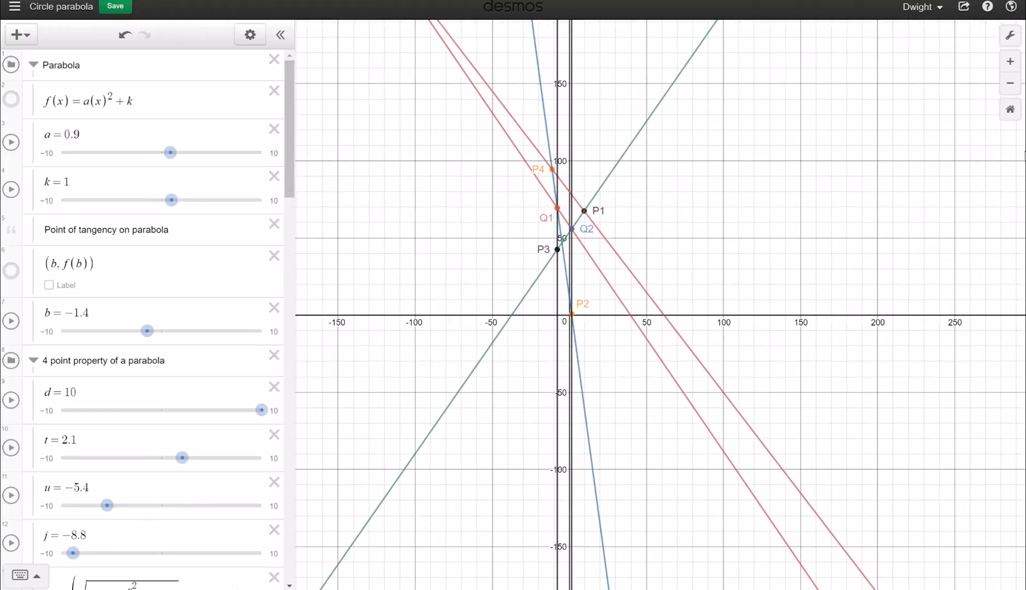
Zoom in three levels and centre Q1, Q2, P1 and P3 between the parallel red lines
{"action": "left_click", "coordinate": [1011, 61]}
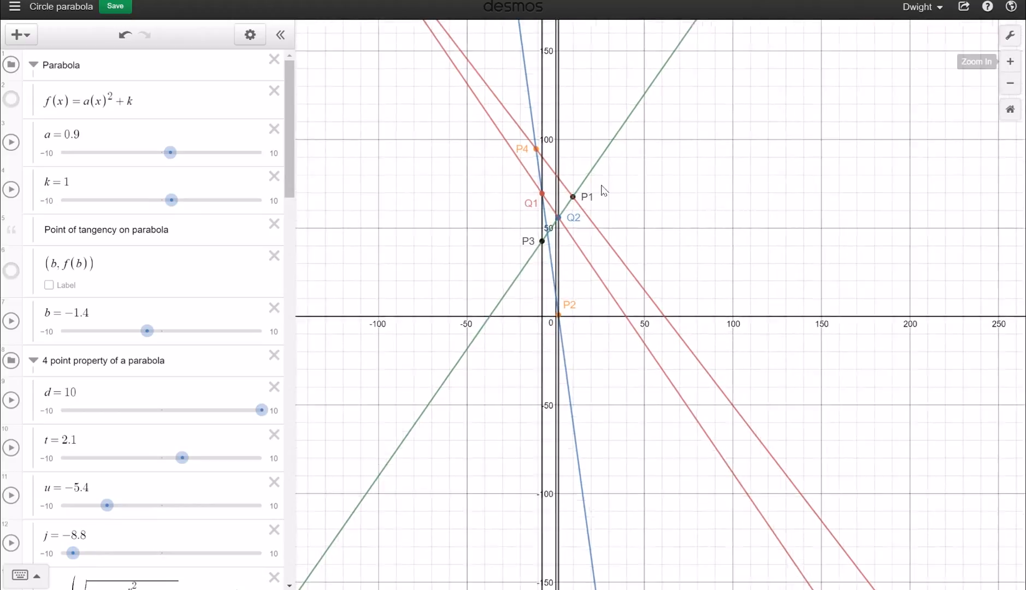
{"action": "left_click_drag", "start_coordinate": [651, 249], "coordinate": [799, 260]}
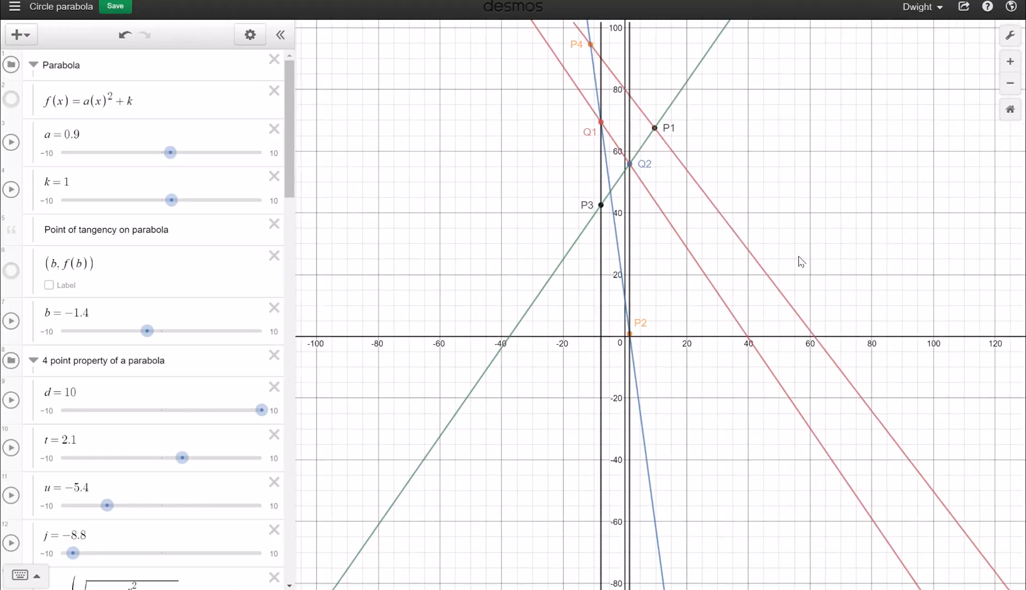
{"action": "left_click", "coordinate": [1010, 61]}
{"action": "left_click_drag", "start_coordinate": [689, 208], "coordinate": [749, 513]}
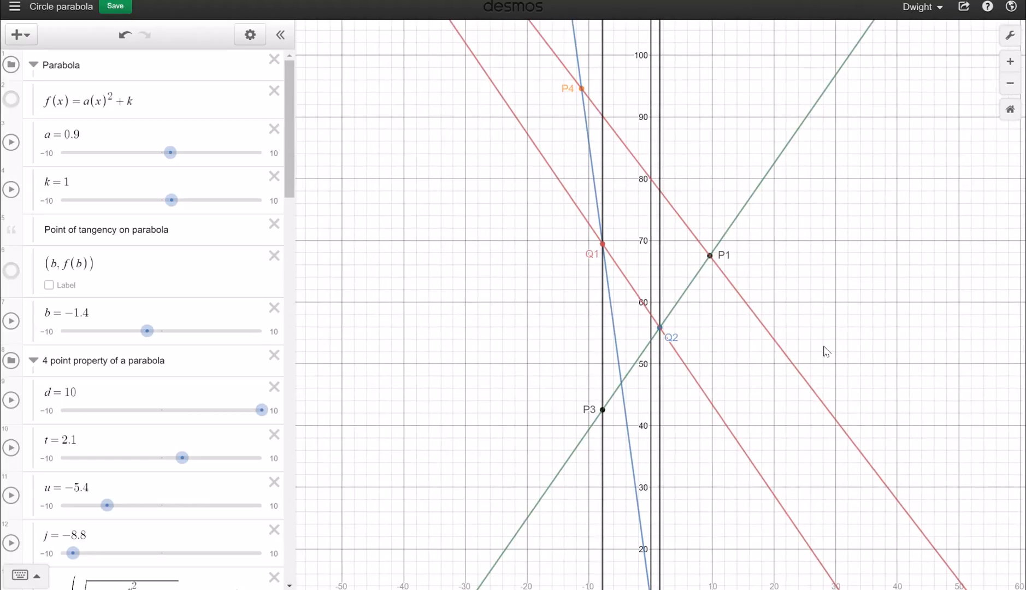
{"action": "left_click_drag", "start_coordinate": [823, 345], "coordinate": [854, 365]}
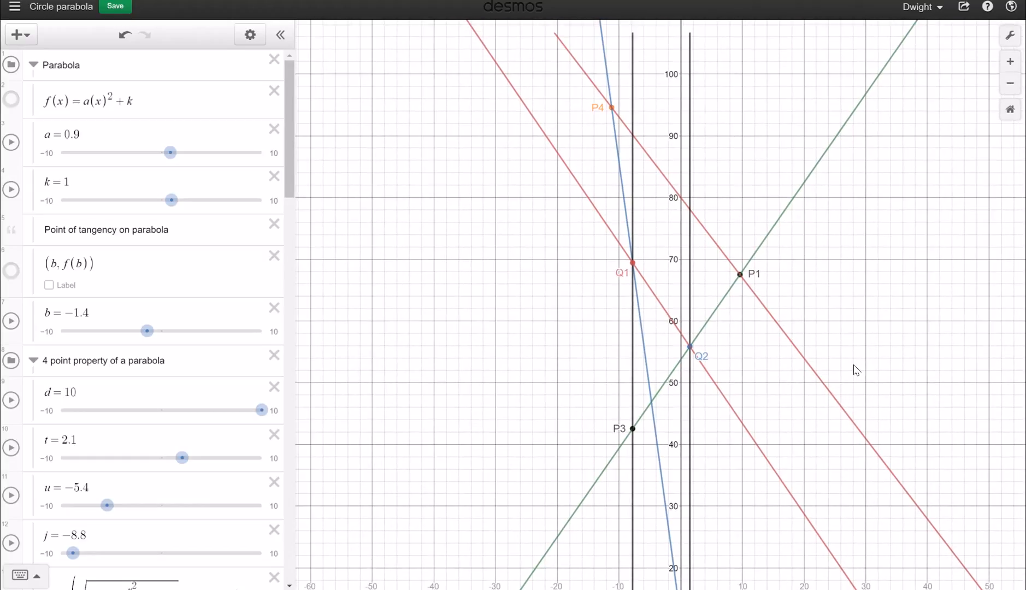
{"action": "left_click", "coordinate": [1011, 61]}
{"action": "left_click_drag", "start_coordinate": [768, 309], "coordinate": [767, 244]}
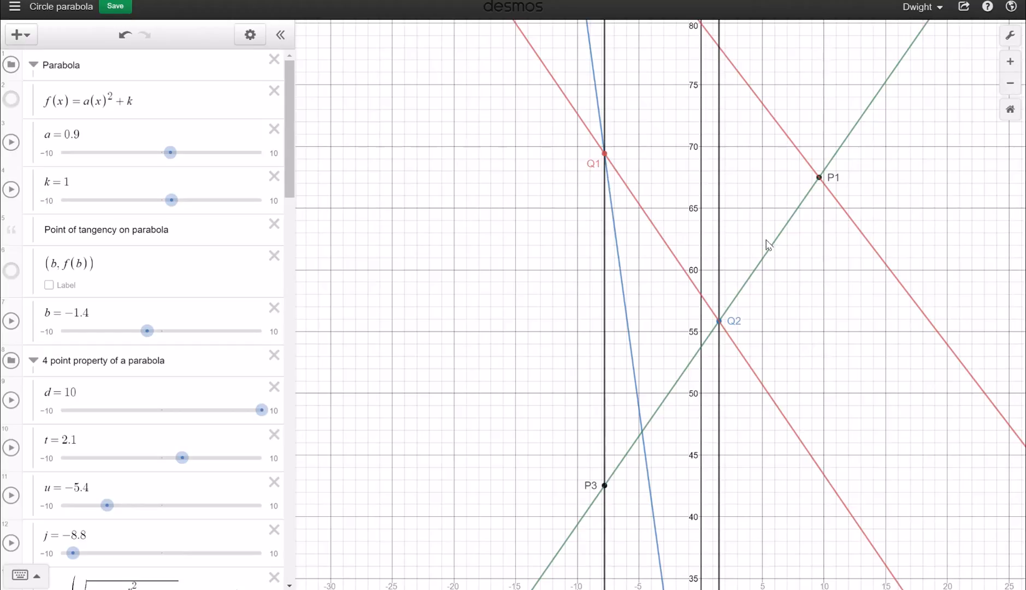
{"action": "left_click_drag", "start_coordinate": [503, 302], "coordinate": [492, 319]}
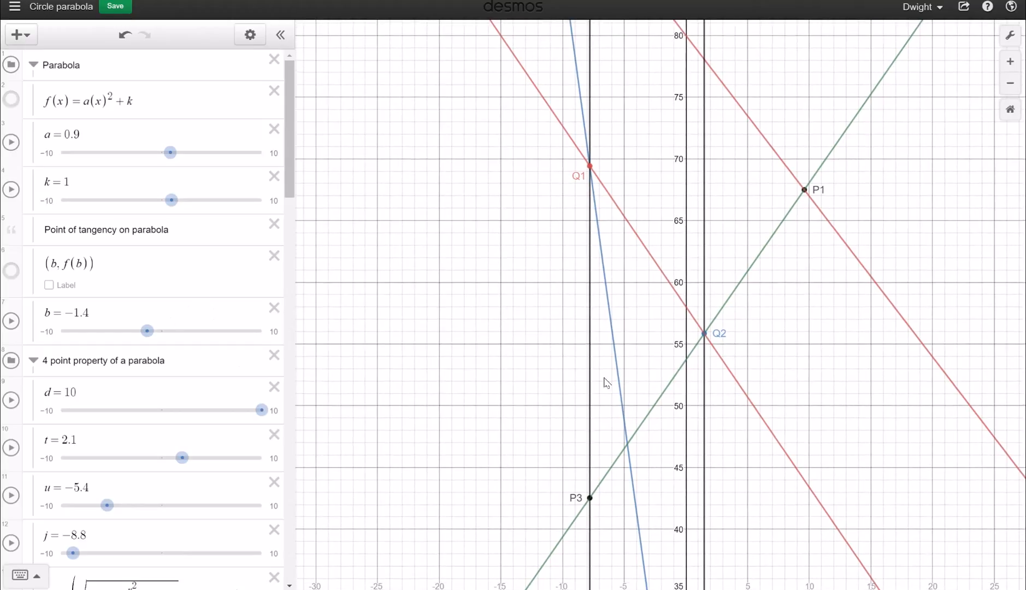
{"action": "left_click_drag", "start_coordinate": [477, 344], "coordinate": [479, 369]}
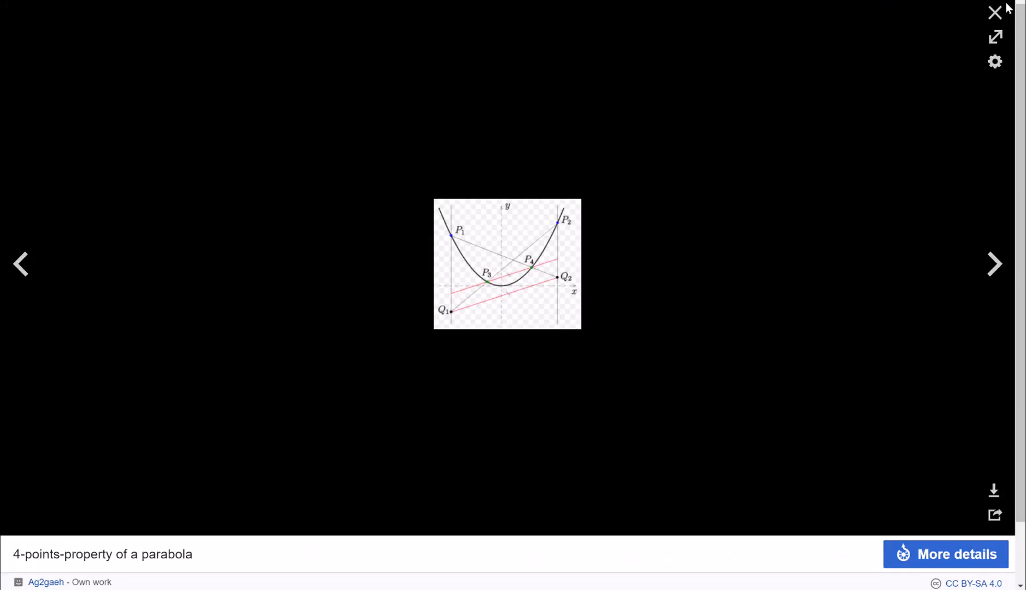
Close the enlarged 4-points-property image to return to the Wikipedia Parabola article
{"action": "left_click", "coordinate": [995, 13]}
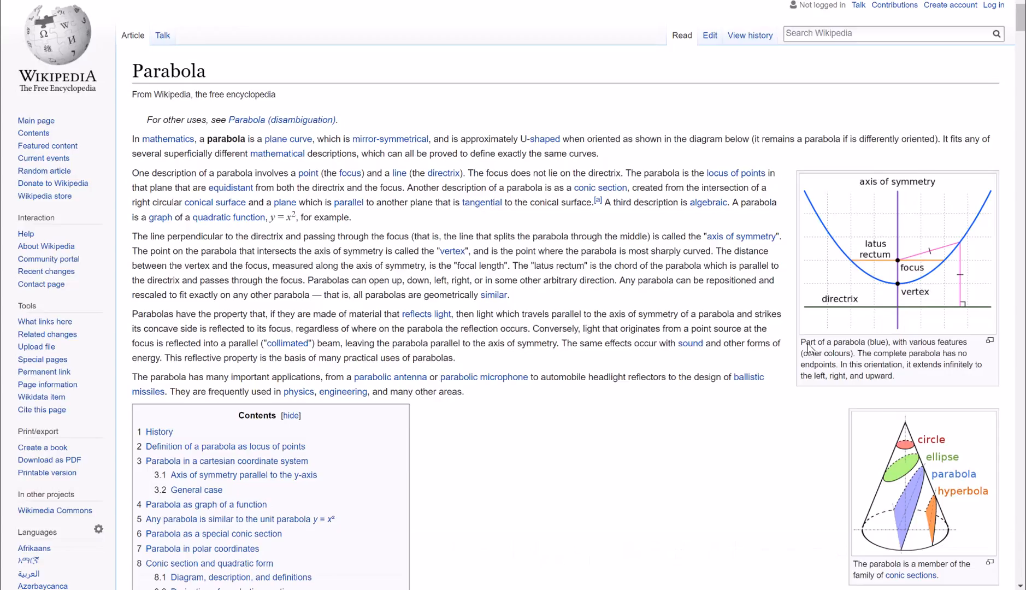